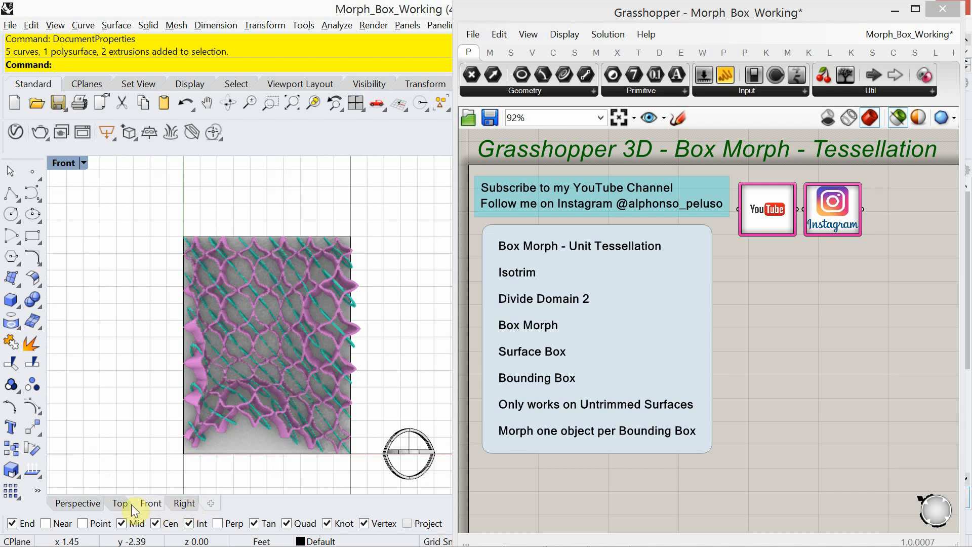
- Examine the finished tessellation on the box and its source unit geometry in the Perspective view
click(90, 505)
right_drag(202, 397, 204, 384)
scroll(205, 381, down, 3)
drag(306, 472, 209, 413)
scroll(292, 424, up, 3)
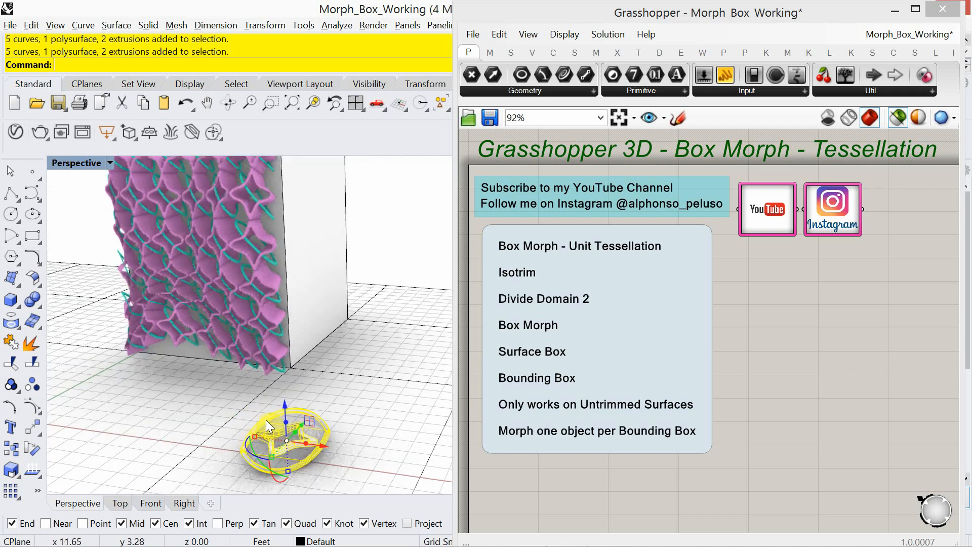
right_drag(292, 425, 263, 427)
scroll(263, 427, down, 3)
scroll(236, 396, up, 3)
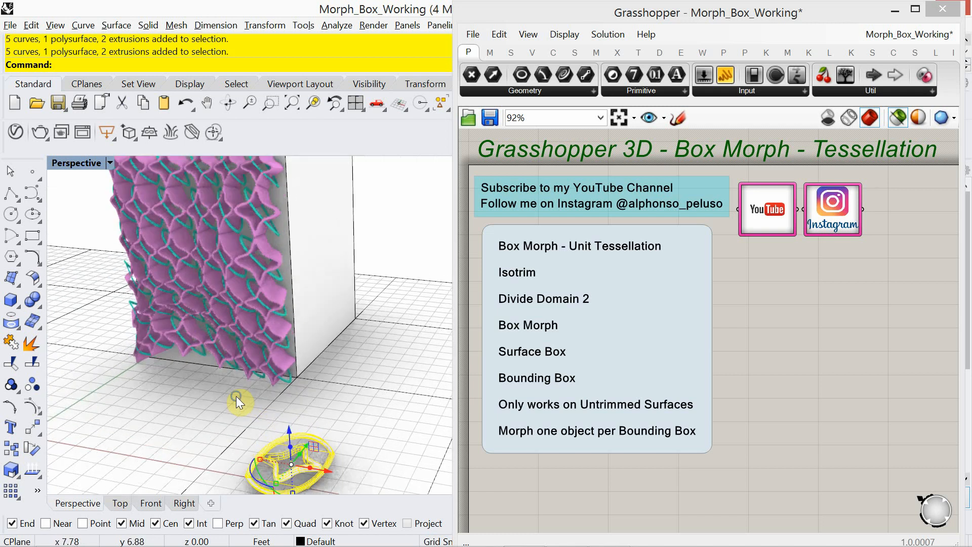
mouse_move(236, 396)
right_down()
mouse_move(224, 423)
mouse_move(234, 412)
right_up()
click(233, 397)
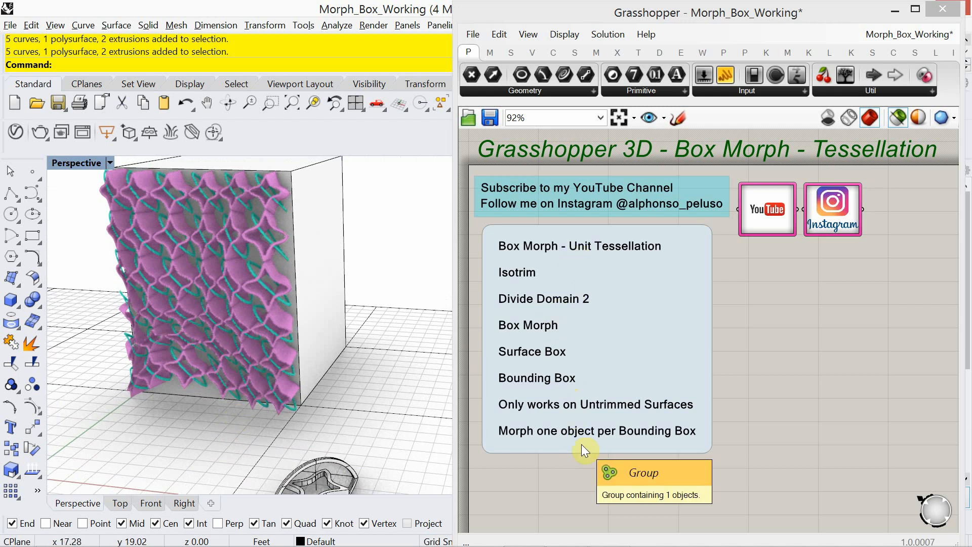
click(664, 334)
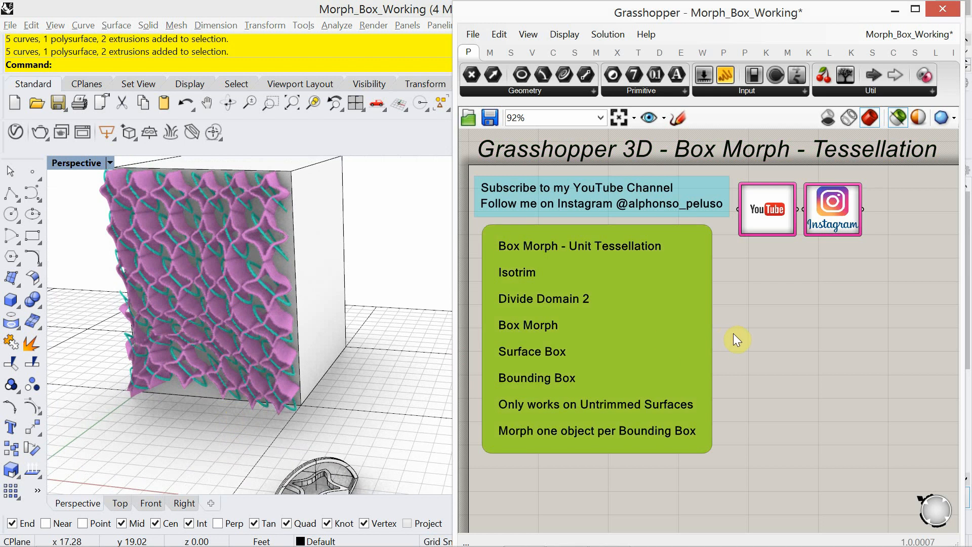
click(746, 323)
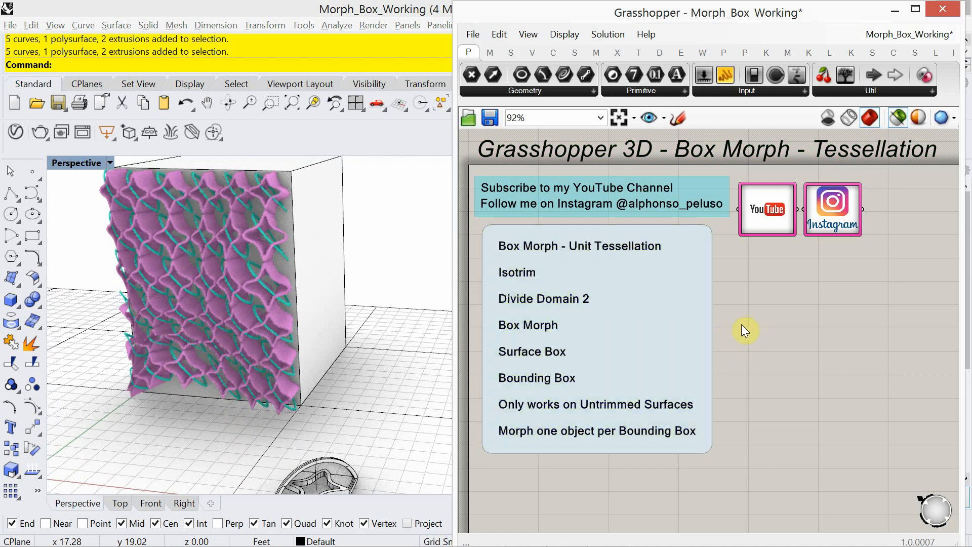
- Switch to Internet Explorer and look through the posts on the open Instagram profile
key(alt+Tab)
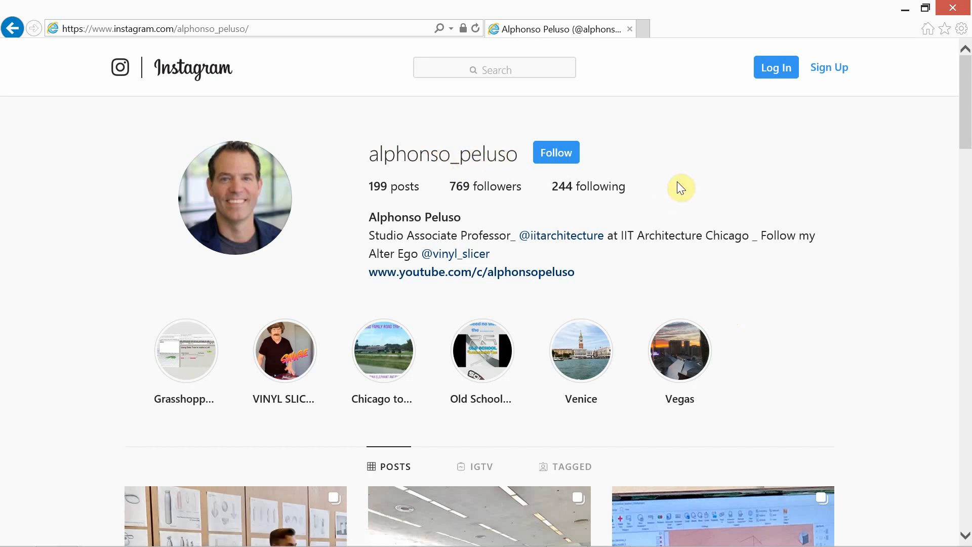
key(alt)
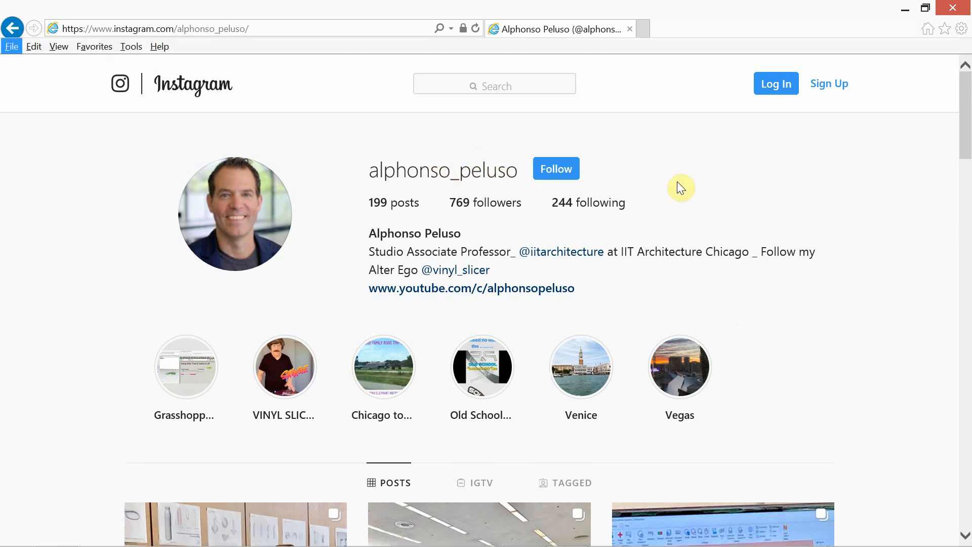
scroll(693, 200, down, 3)
scroll(694, 206, down, 3)
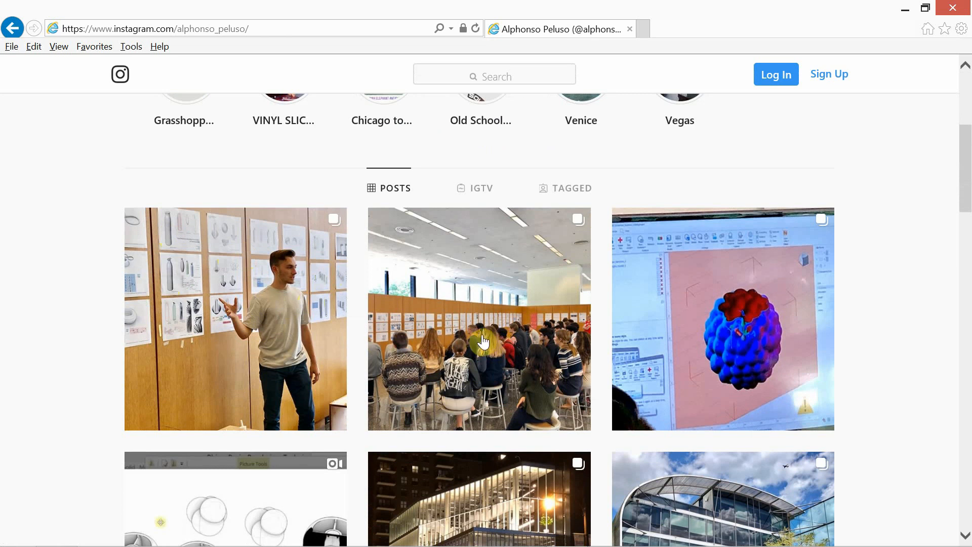
scroll(442, 330, down, 1)
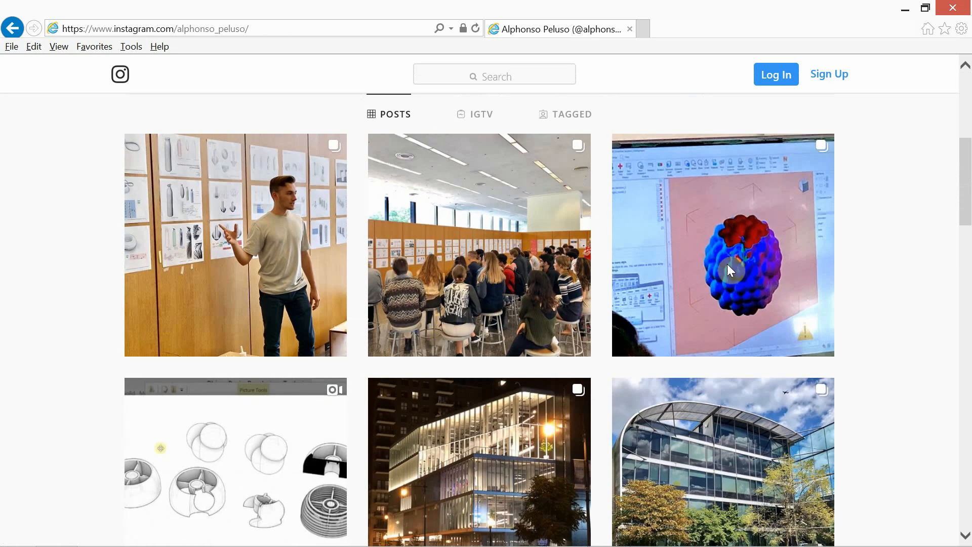
scroll(600, 281, down, 6)
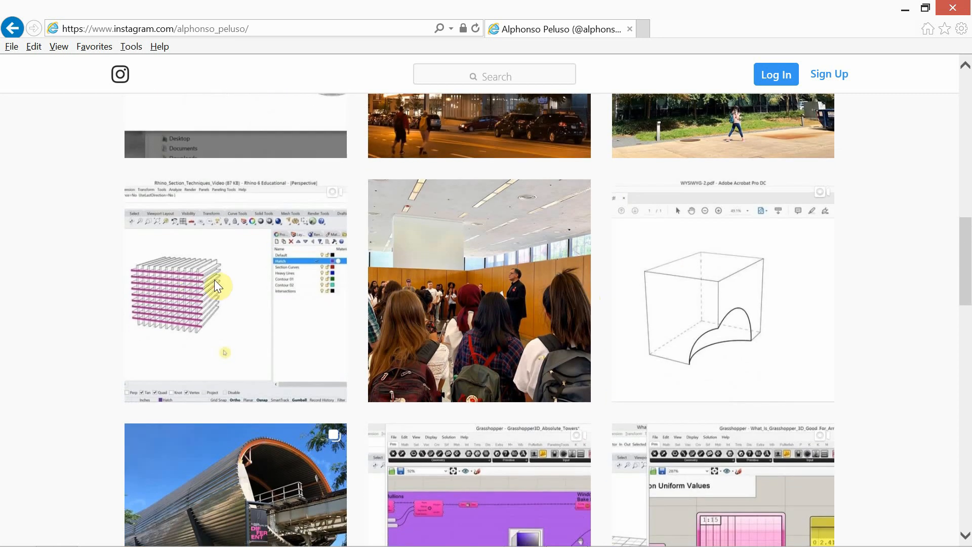
scroll(254, 297, up, 12)
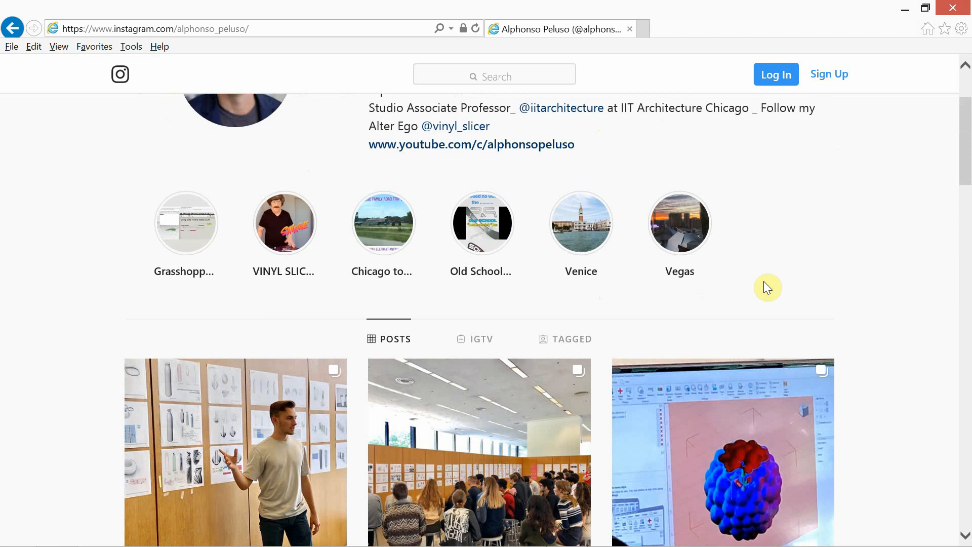
- Switch to Chrome and look through the uploaded videos on the open YouTube channel
key(alt+Tab)
key(alt+Tab)
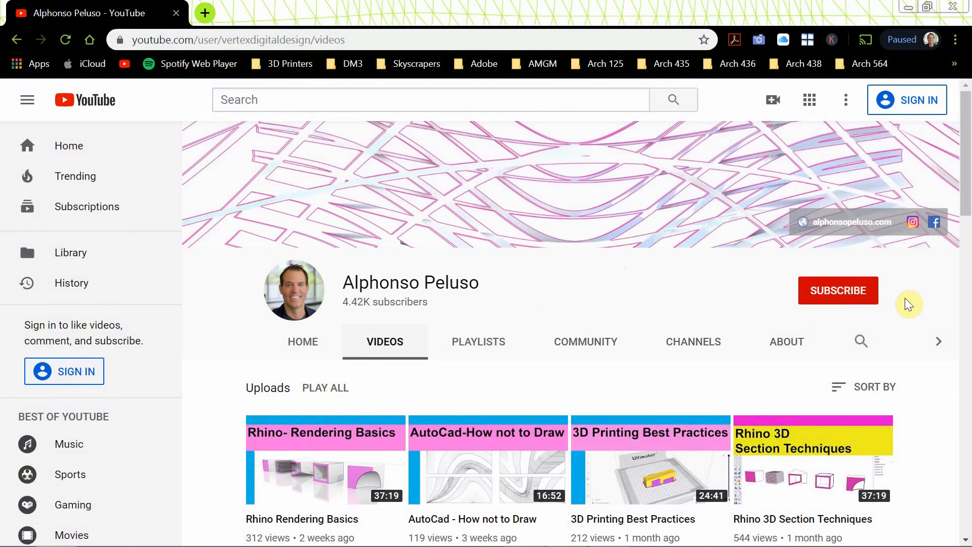
scroll(579, 314, down, 1)
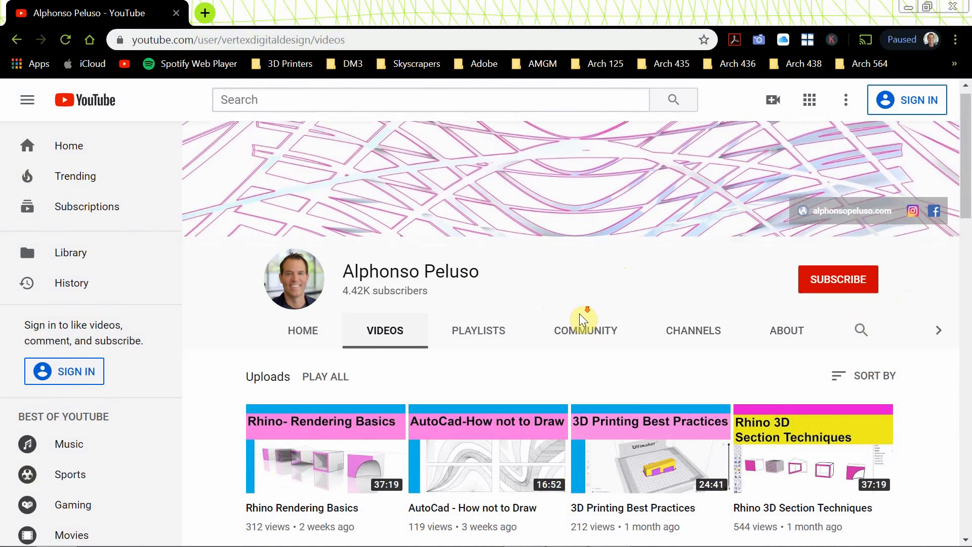
scroll(579, 314, down, 4)
scroll(413, 304, down, 3)
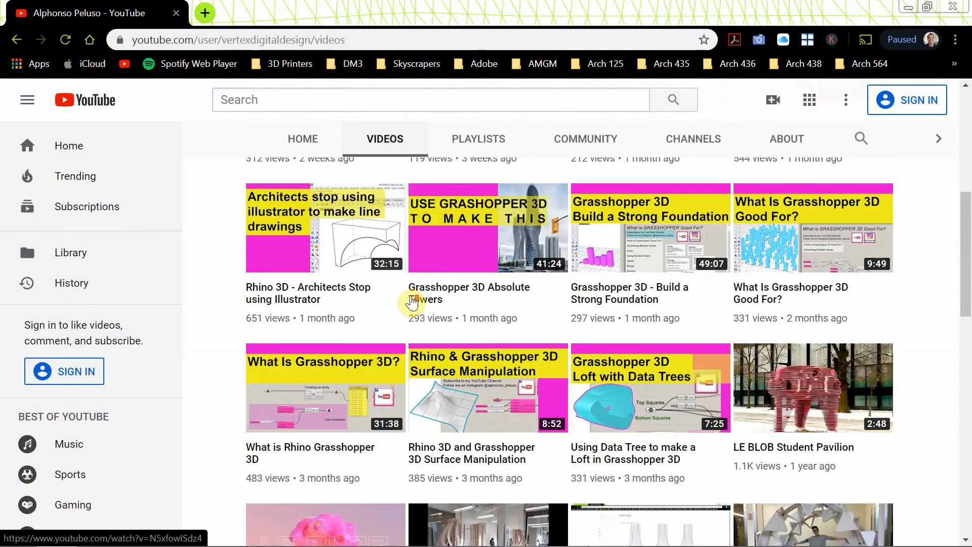
scroll(412, 301, down, 3)
scroll(434, 337, up, 10)
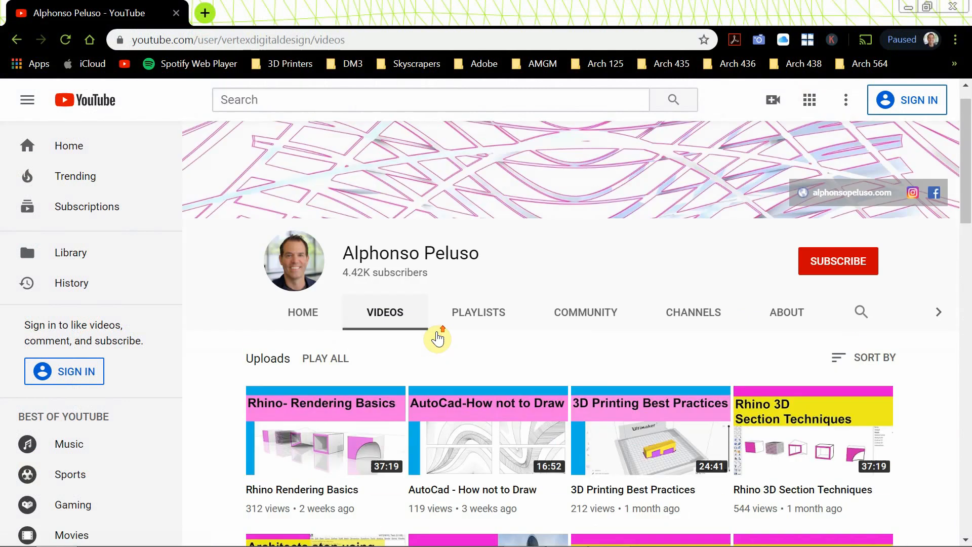
- Return to Rhino and Grasshopper and bring up the Box_Morph definition in place of Morph_Box_Working
key(alt+Tab)
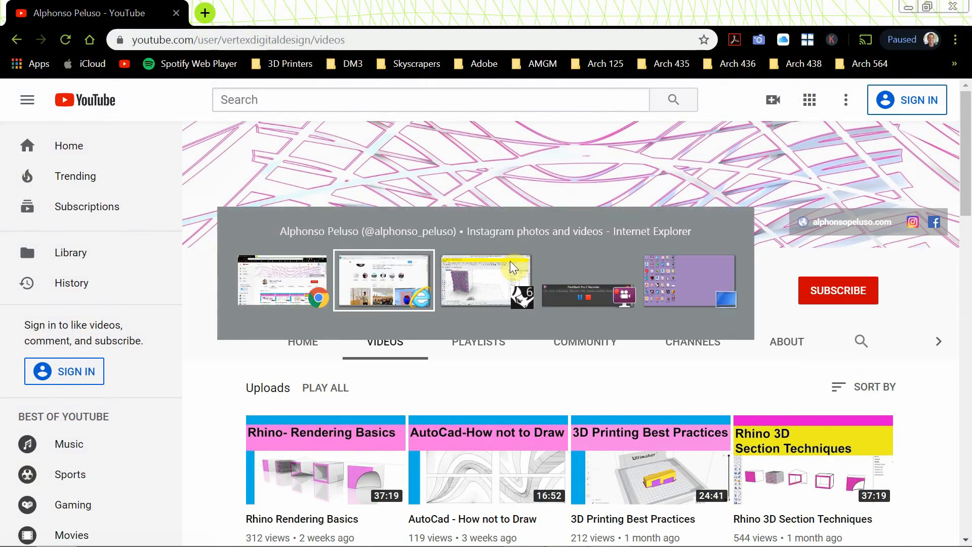
key(alt+Tab)
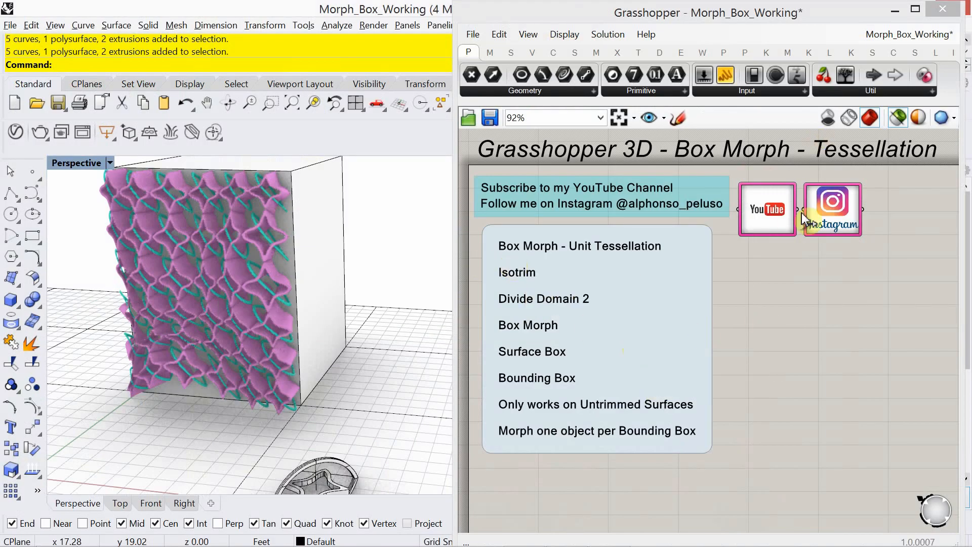
click(903, 35)
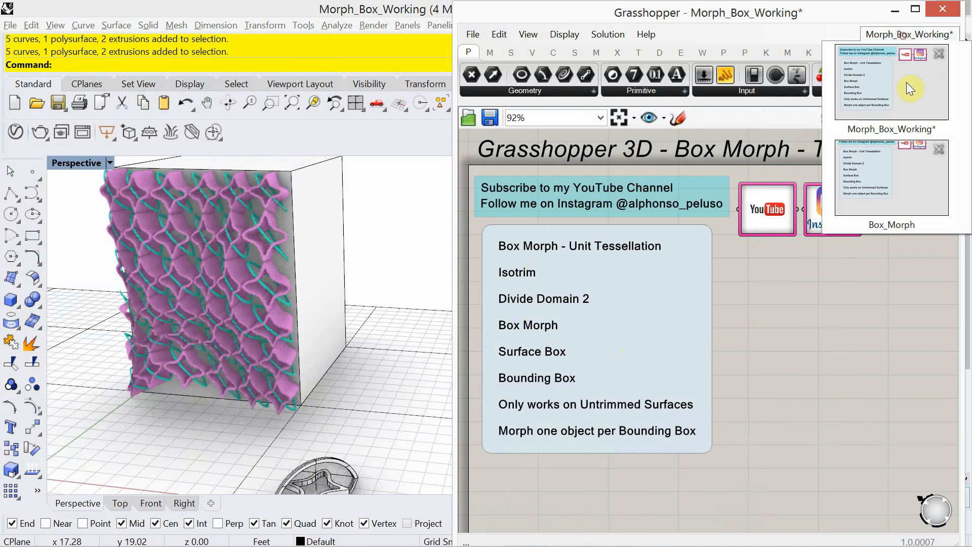
click(928, 172)
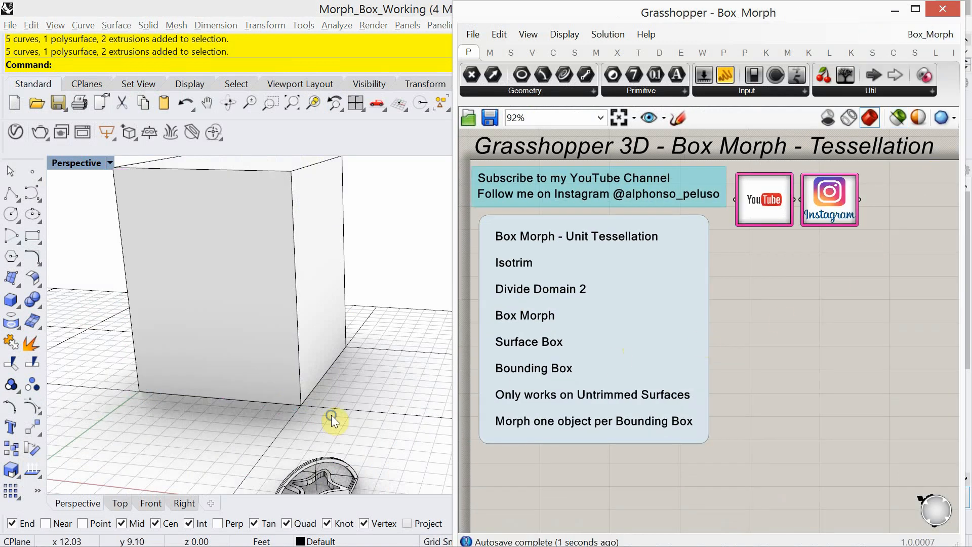
- Delete the existing box and the unit geometry beside it from the Rhino model
mouse_move(331, 415)
right_down()
mouse_move(314, 394)
mouse_move(356, 407)
mouse_move(349, 412)
right_up()
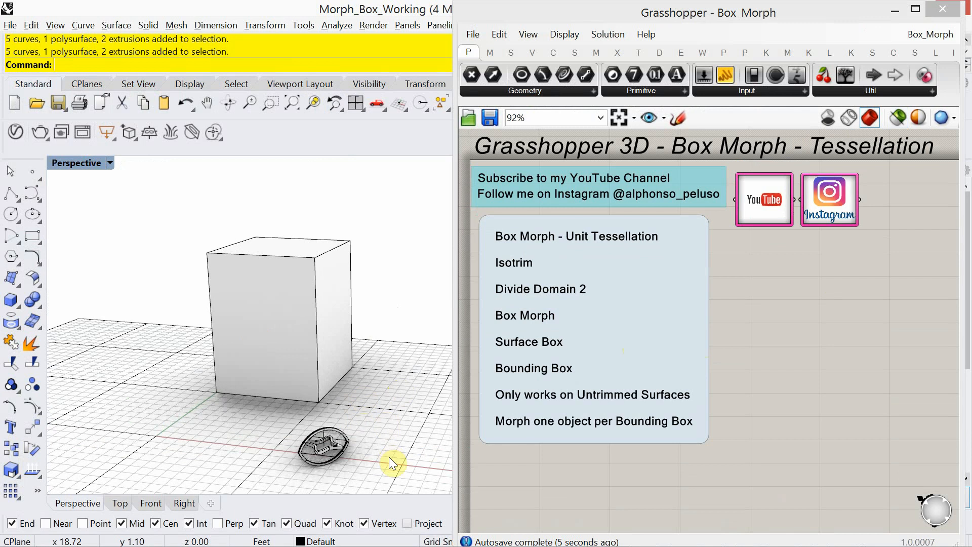
drag(390, 460, 135, 240)
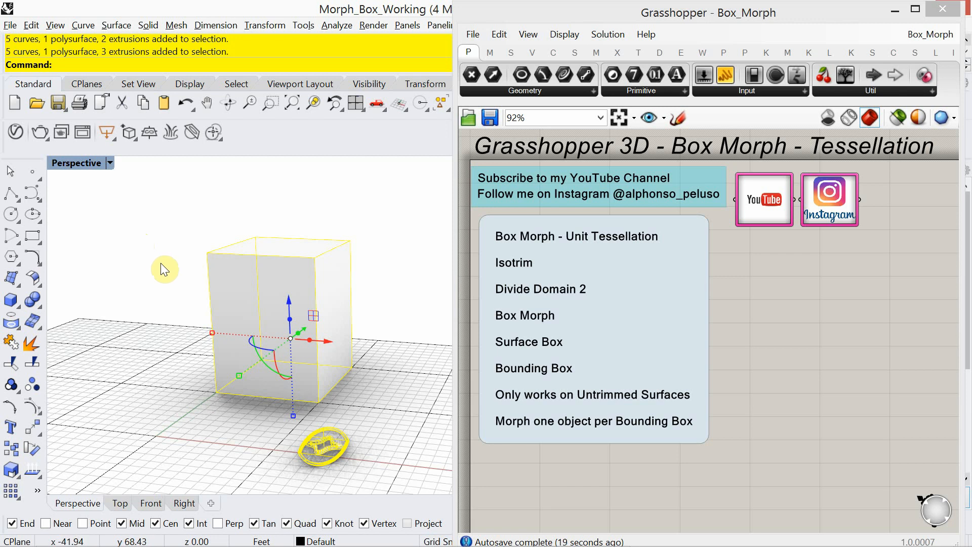
key(Delete)
- Draw a grid-snapped box with a 10 by 10 ft base beside the Y axis, about 12 ft high
right_drag(223, 354, 253, 375)
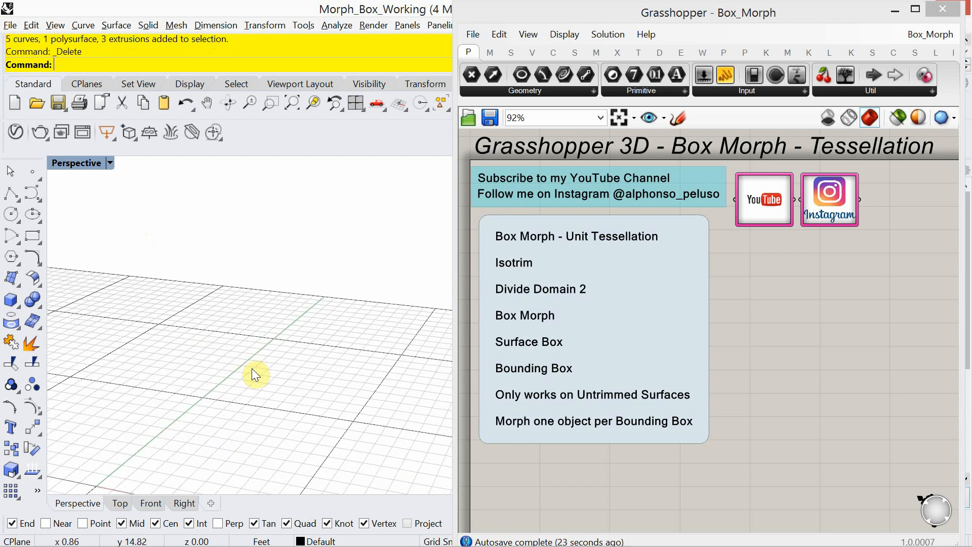
text(box)
key(Return)
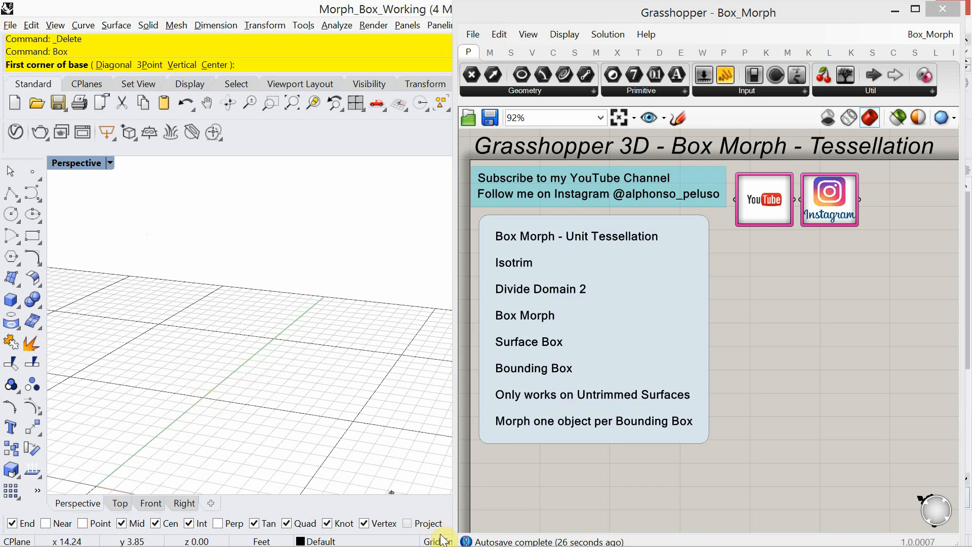
click(203, 397)
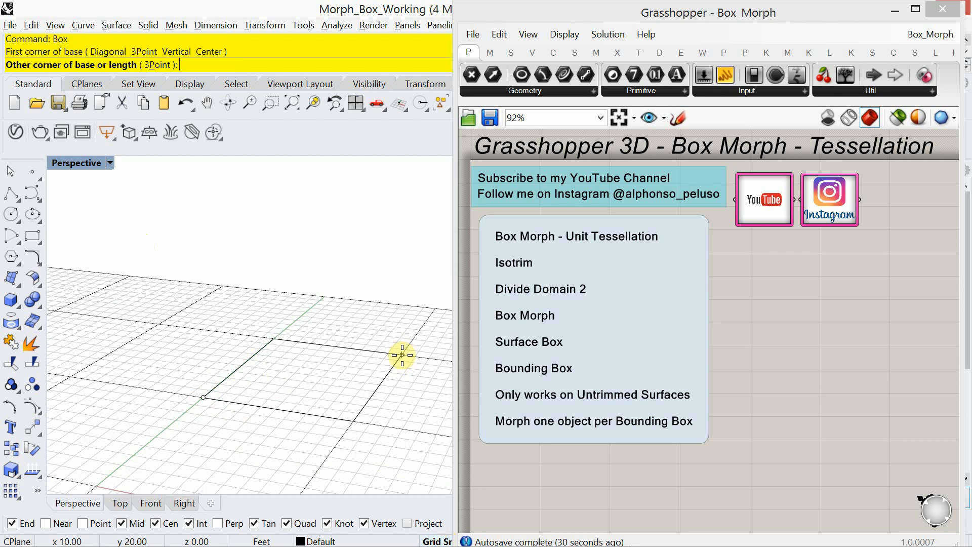
click(401, 354)
click(369, 193)
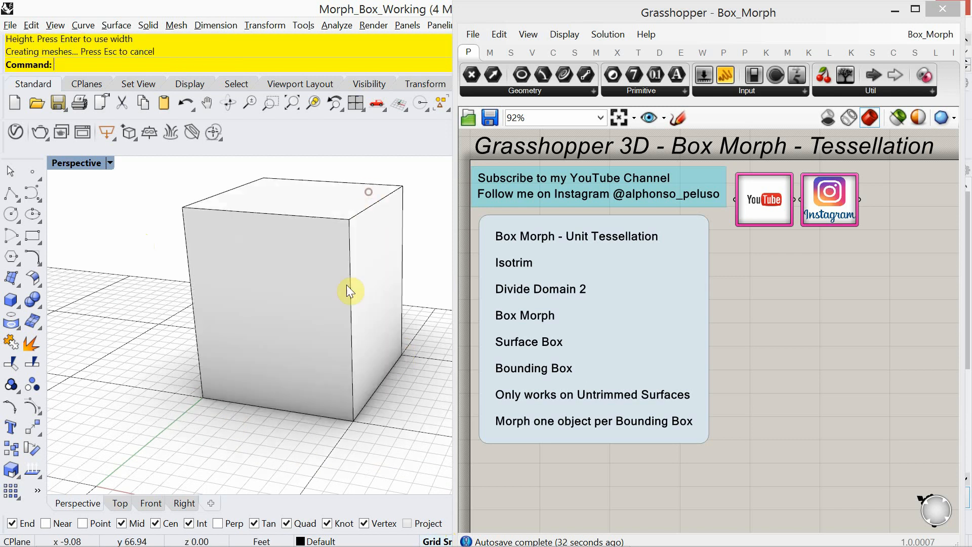
- Create a vertical plane covering the box's front face, snapping its edge and extent to the face's corners
right_drag(347, 289, 278, 368)
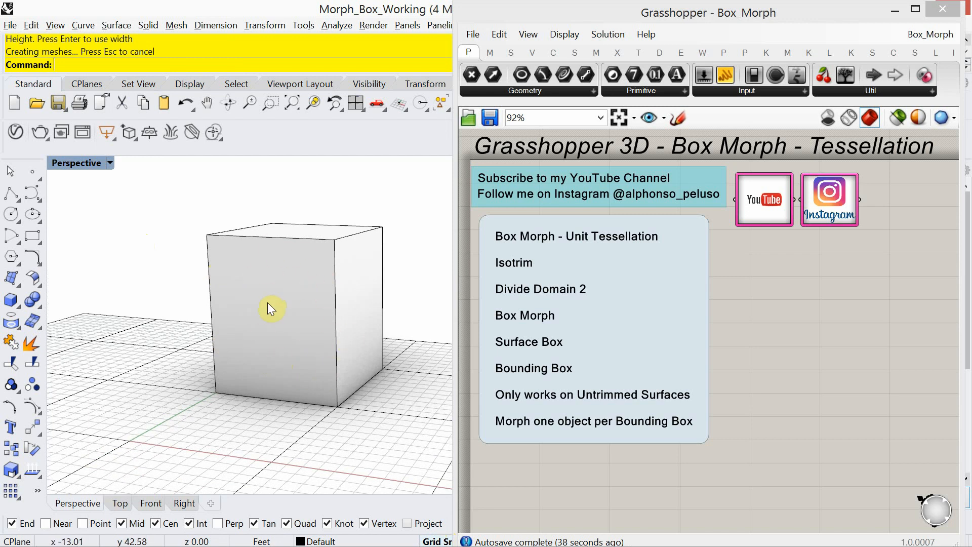
scroll(271, 298, up, 2)
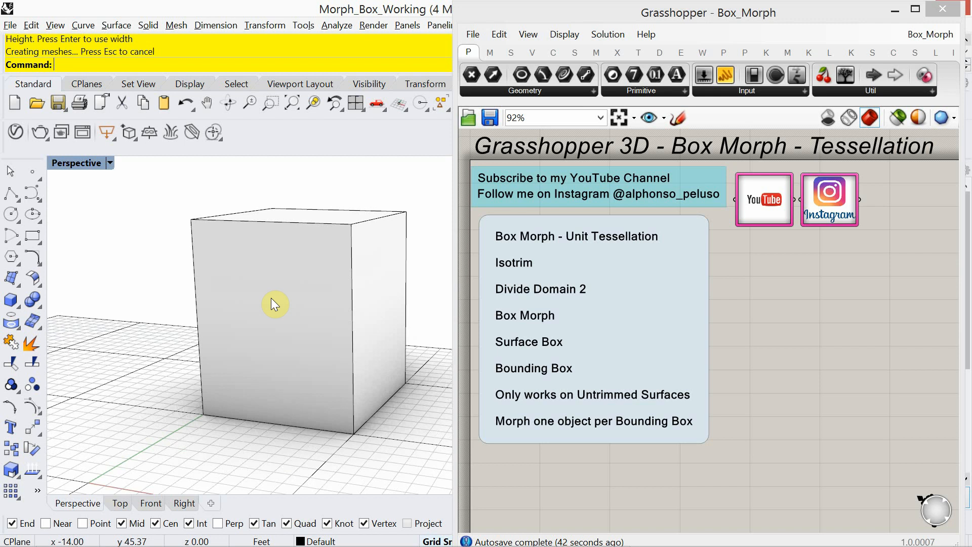
text(Plane)
key(Return)
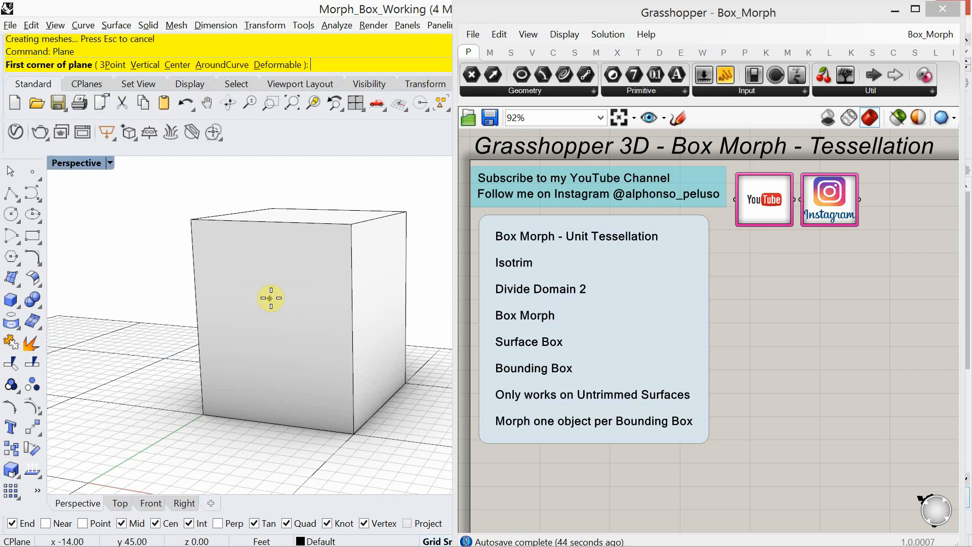
click(150, 66)
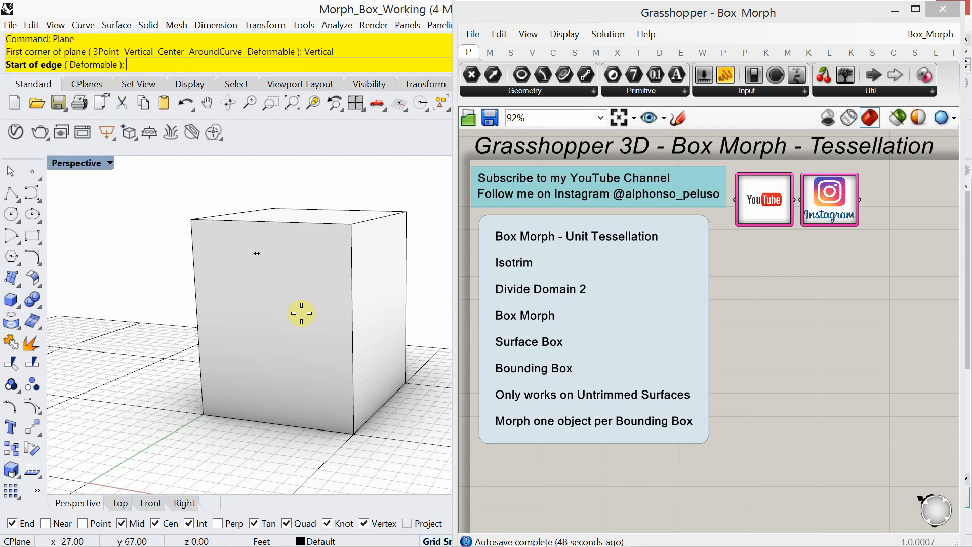
click(354, 434)
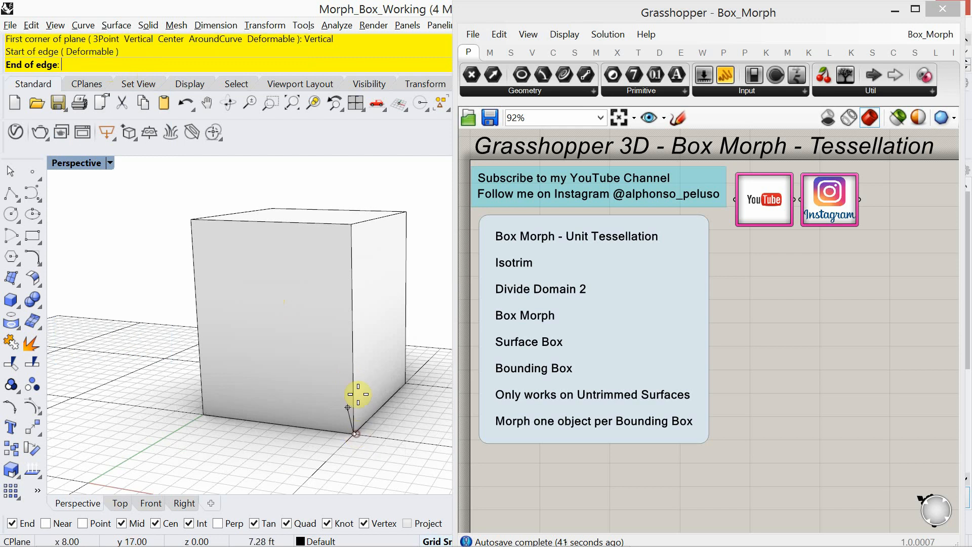
click(351, 224)
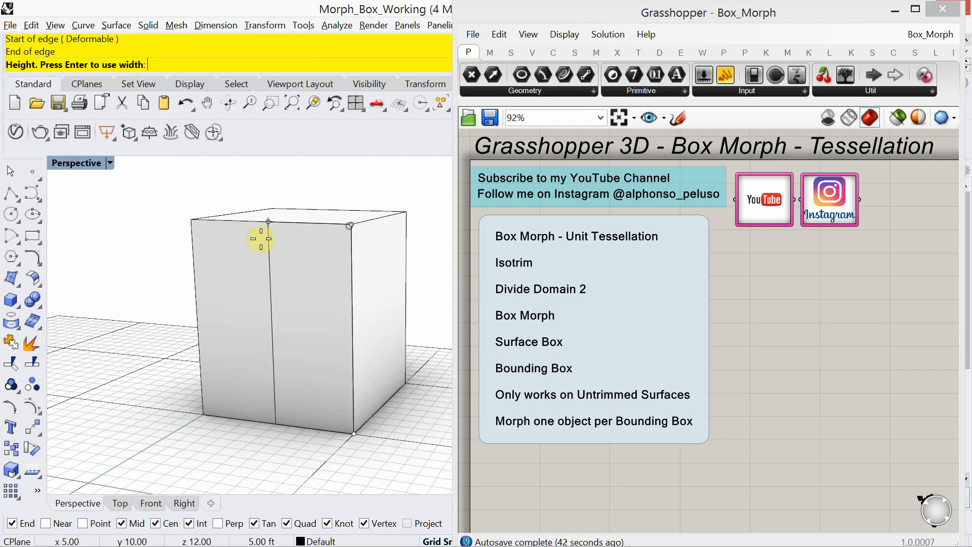
click(188, 224)
mouse_move(157, 272)
right_down()
mouse_move(156, 283)
mouse_move(173, 276)
right_up()
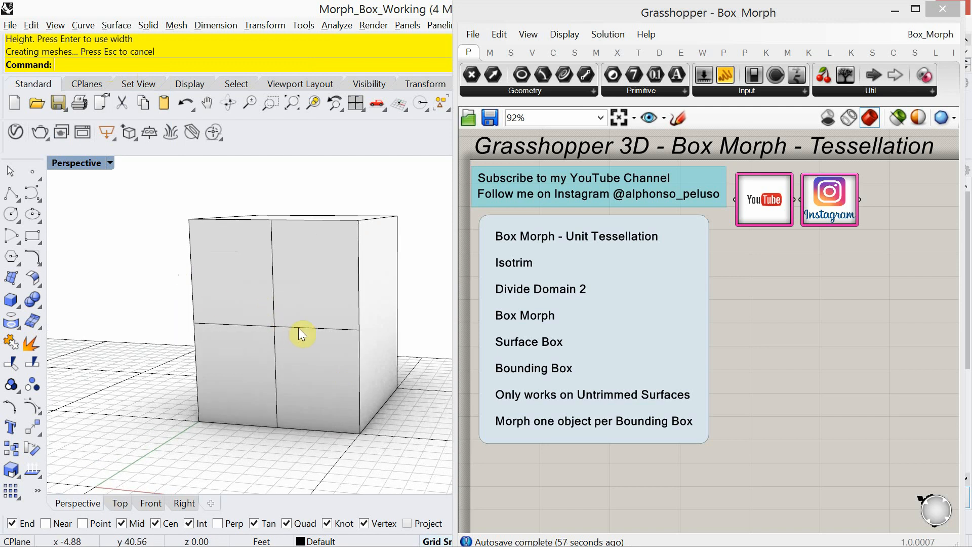
- Rebuild the plane on the box's front face with 6 by 6 points and degree 3 in U and V
shift+right_drag(298, 327, 268, 329)
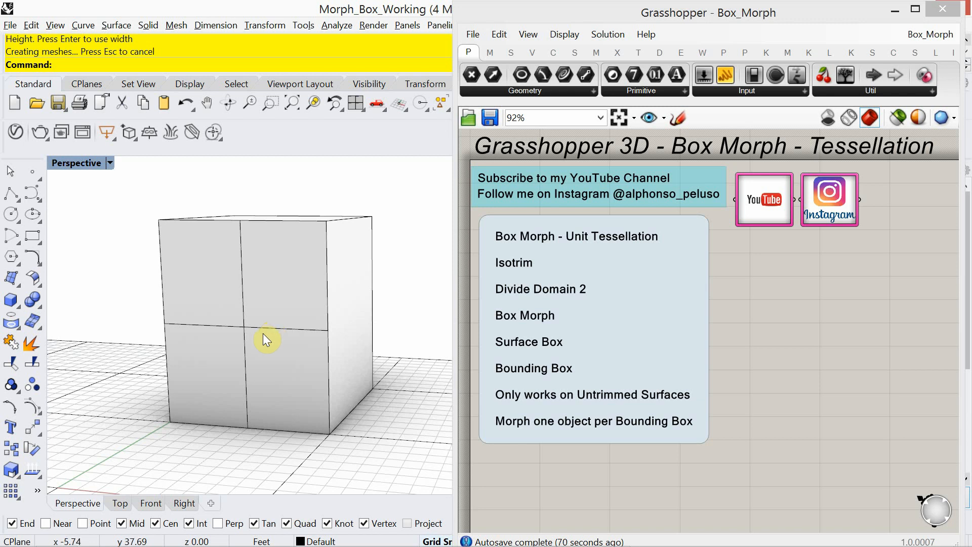
click(261, 326)
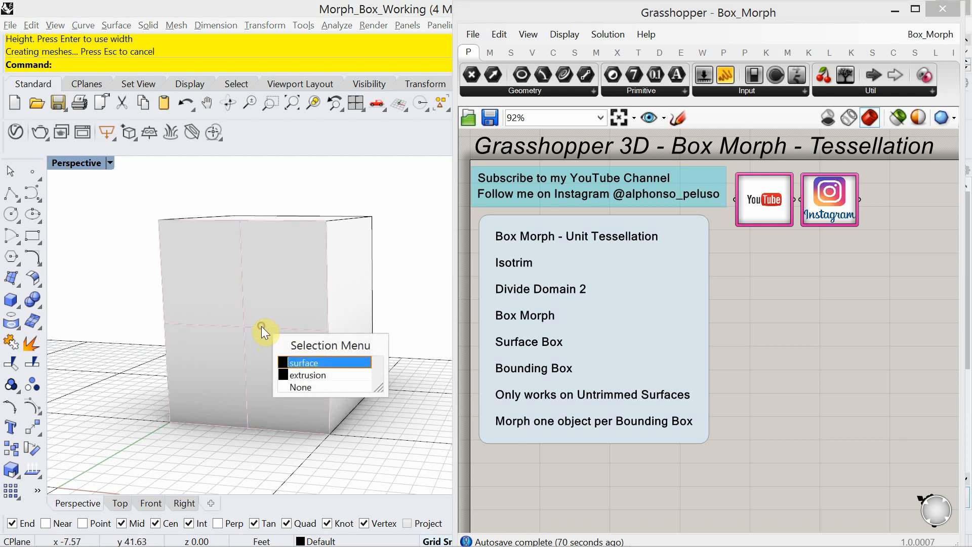
click(299, 362)
text(Rebuild)
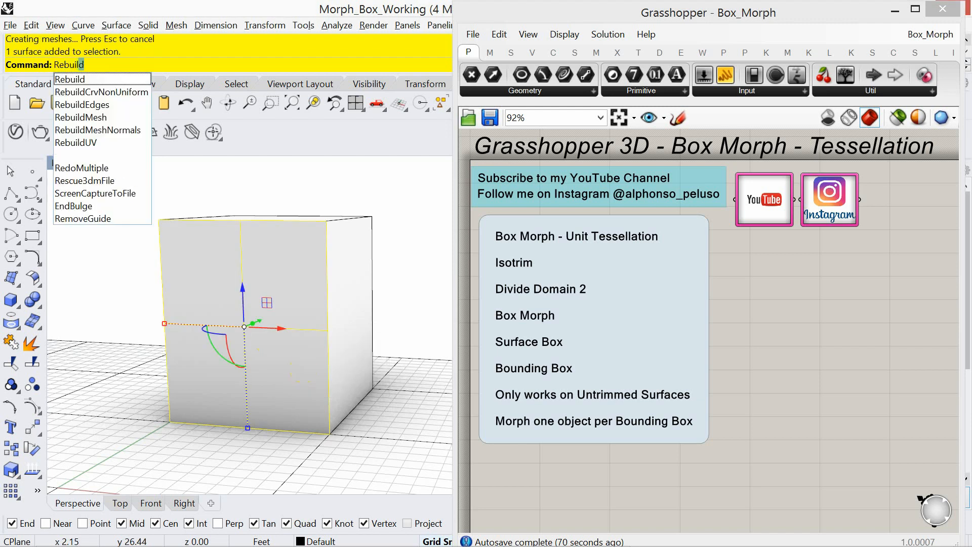
key(Return)
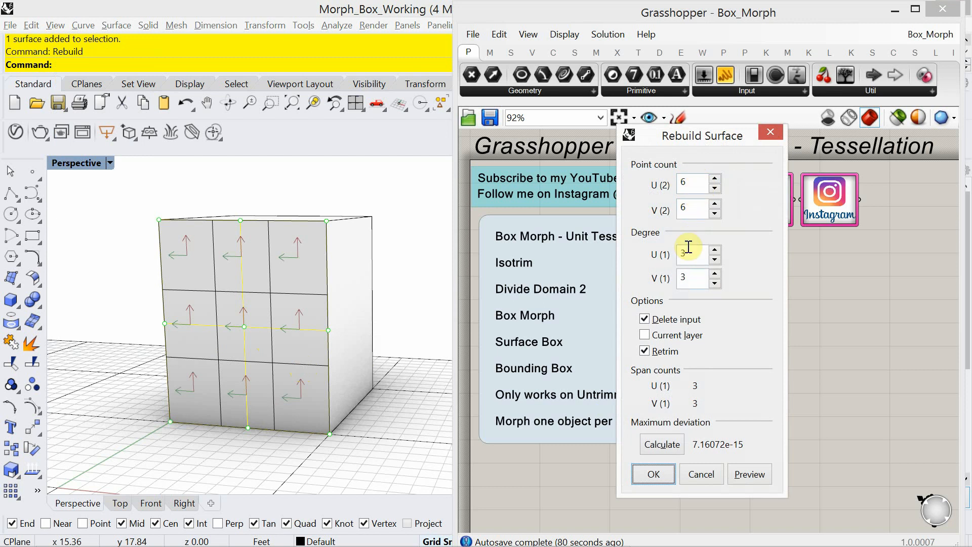
click(652, 473)
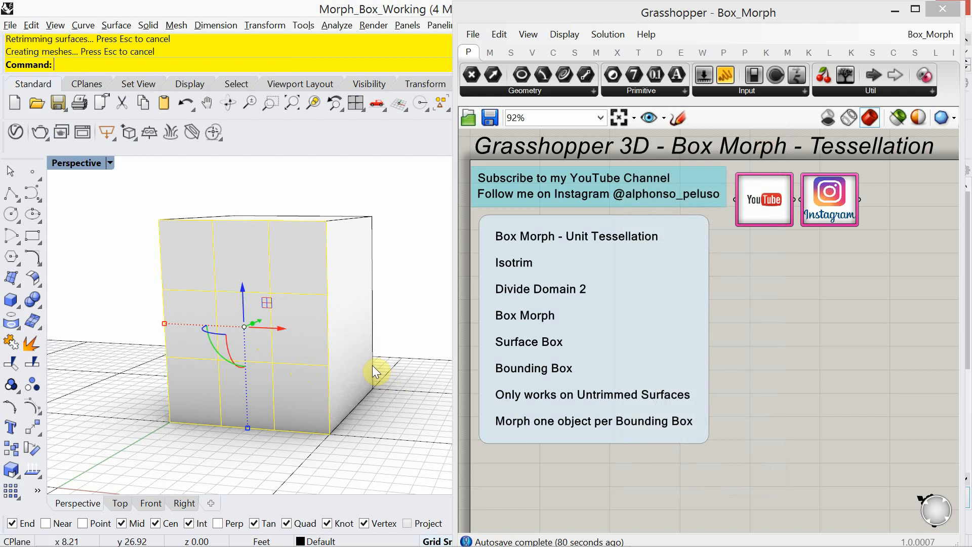
- Show the front surface's control points and pull a bottom-edge point and the one above it outward
key(F10)
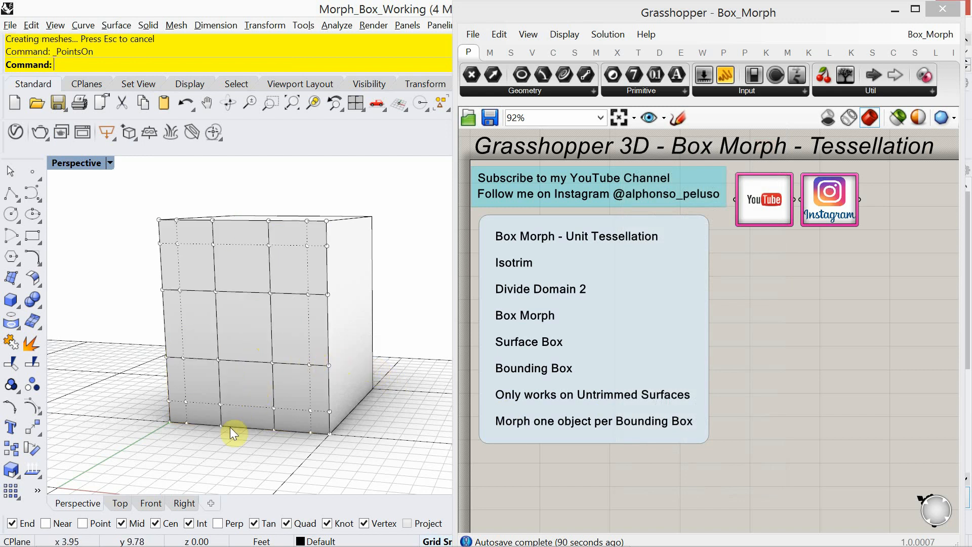
scroll(222, 448, up, 4)
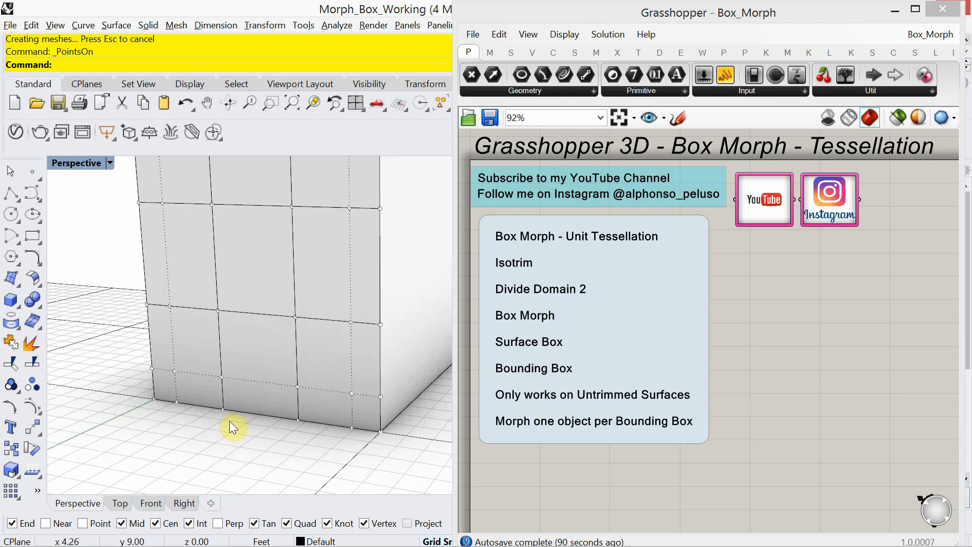
click(221, 408)
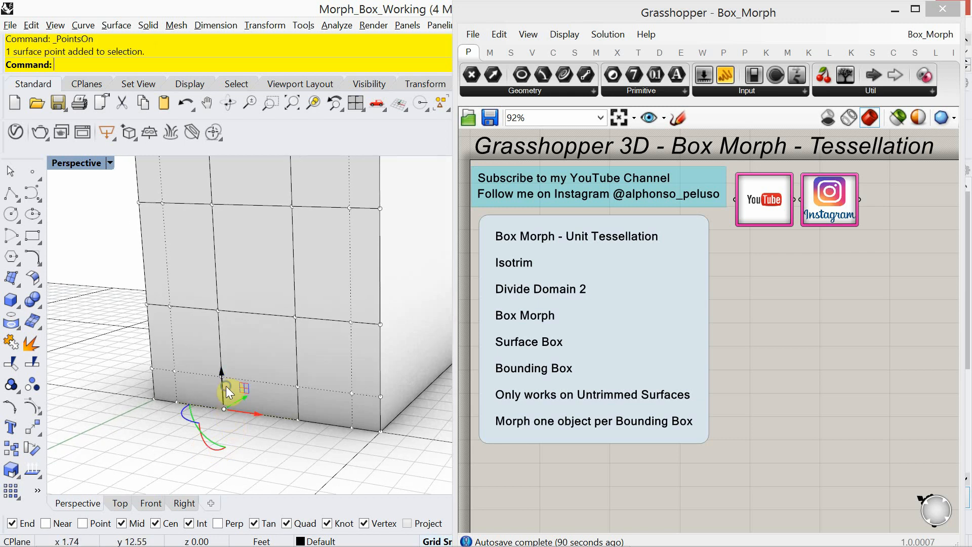
scroll(226, 386, up, 2)
mouse_move(257, 386)
right_down()
mouse_move(232, 408)
mouse_move(226, 400)
mouse_move(242, 397)
right_up()
drag(236, 402, 221, 416)
click(222, 383)
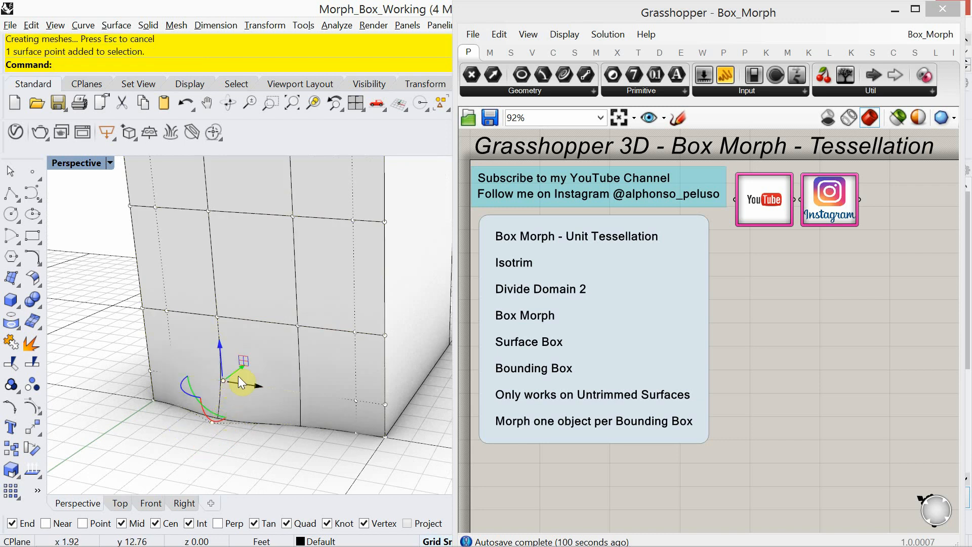
drag(238, 375, 224, 386)
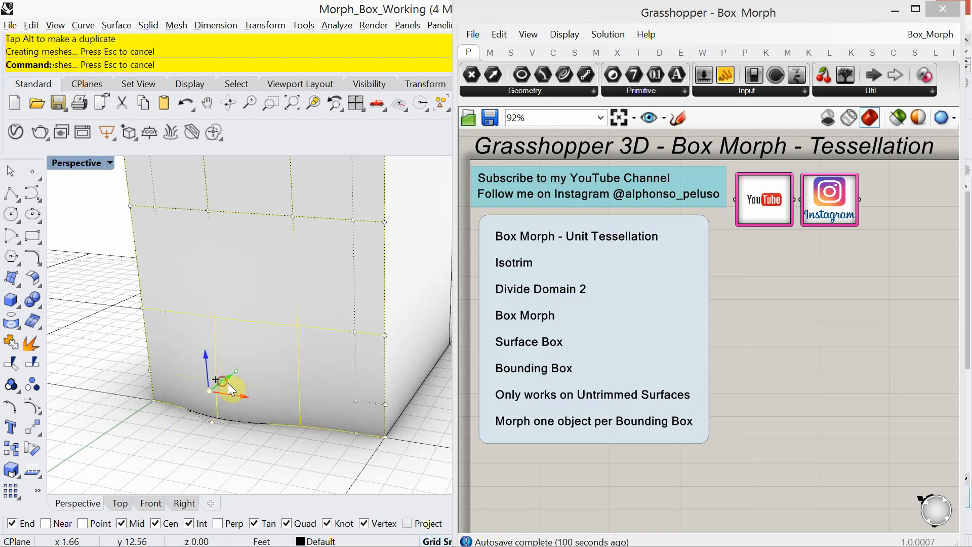
- Select both displaced control points near the bottom edge, raise them, and pull them further out from the box
drag(179, 451, 238, 361)
drag(210, 342, 207, 308)
right_drag(252, 391, 215, 351)
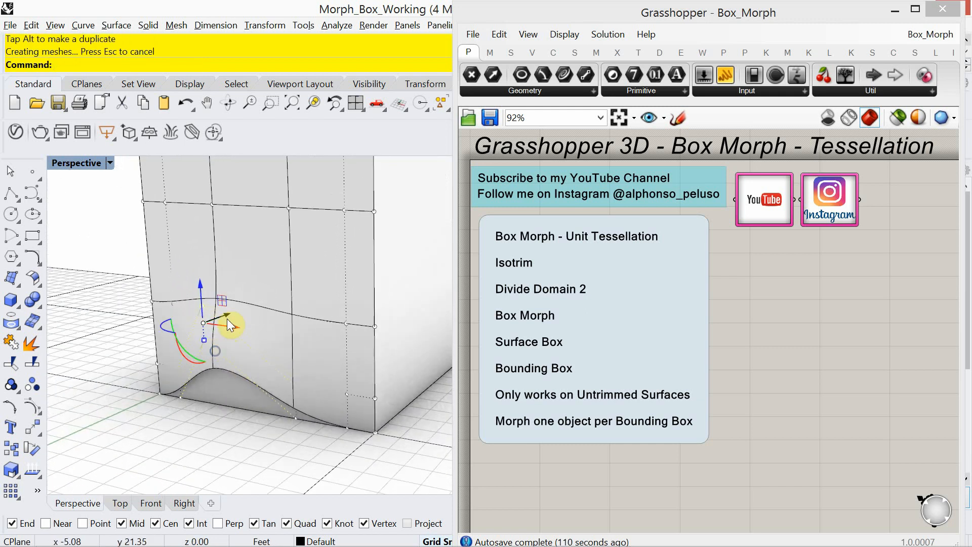
drag(227, 318, 209, 336)
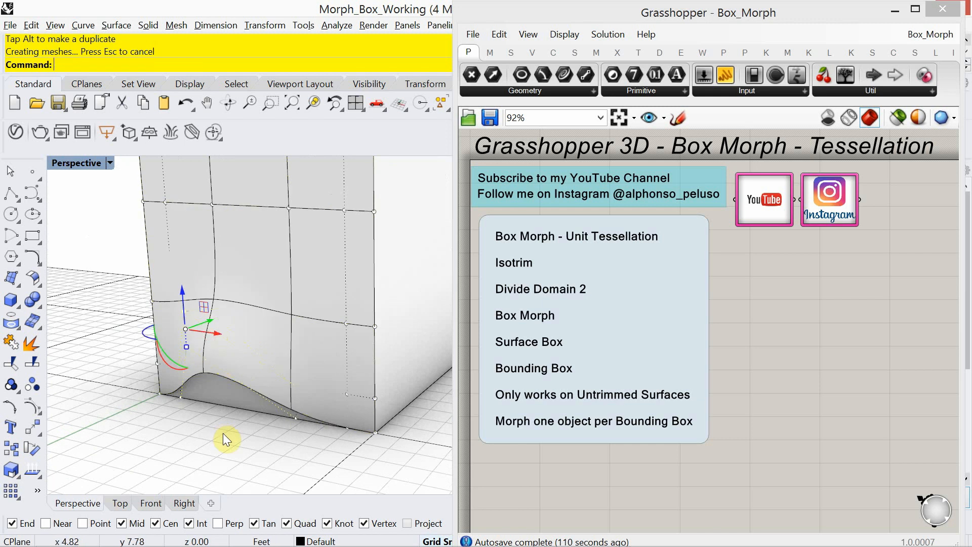
- Pull the mid-height control point on the front surface's right edge and its inner neighbour outward
scroll(225, 386, down, 5)
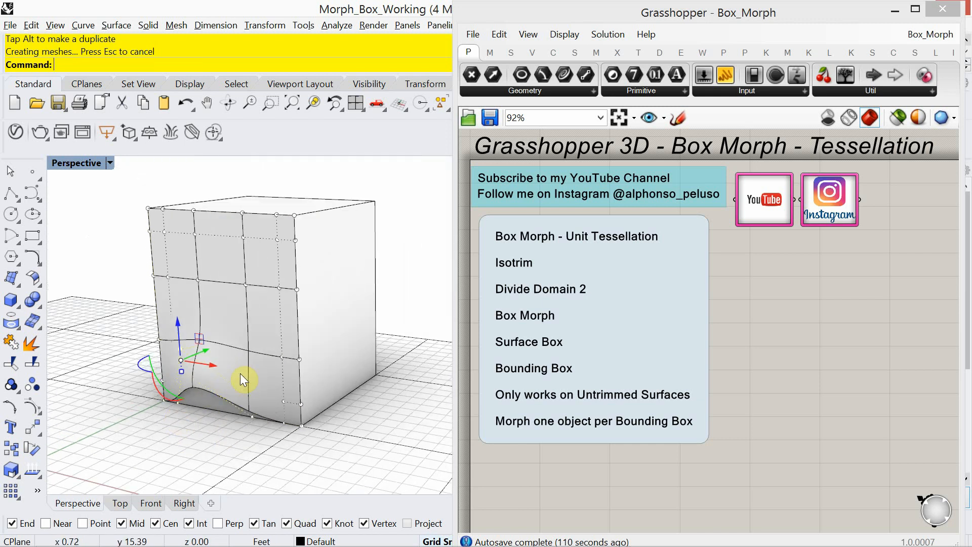
click(296, 288)
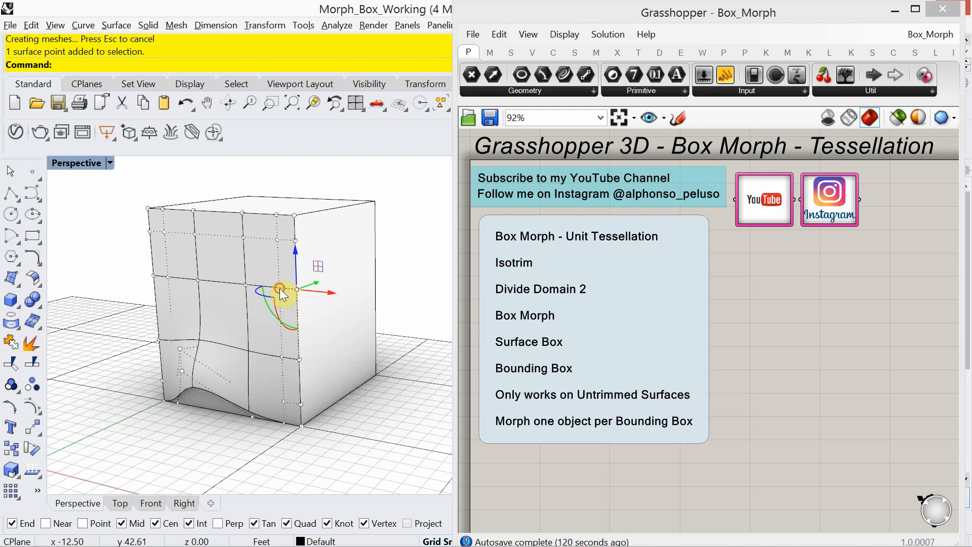
shift+click(281, 289)
drag(302, 284, 276, 309)
right_drag(235, 324, 310, 325)
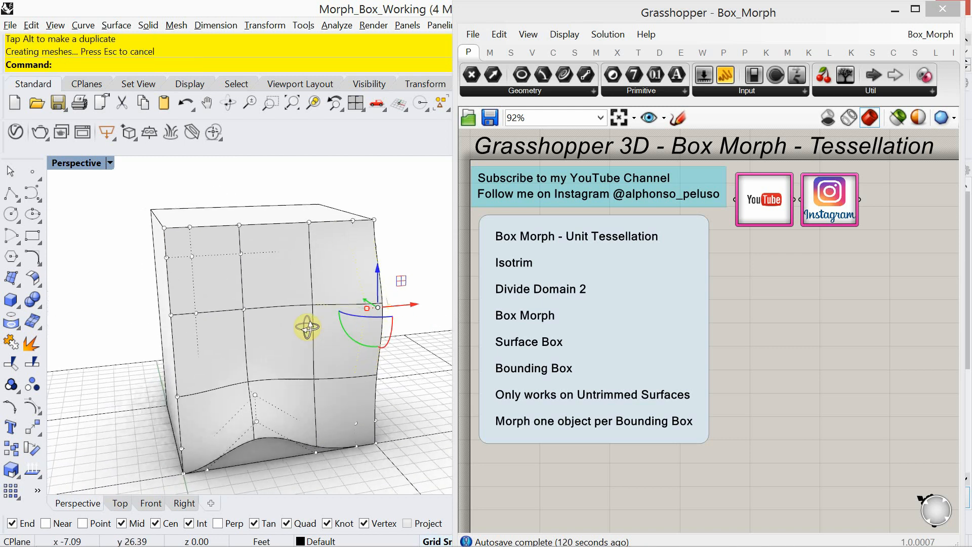
- Pull two adjacent control points at mid-height on the front surface's left edge outward from the box
click(171, 314)
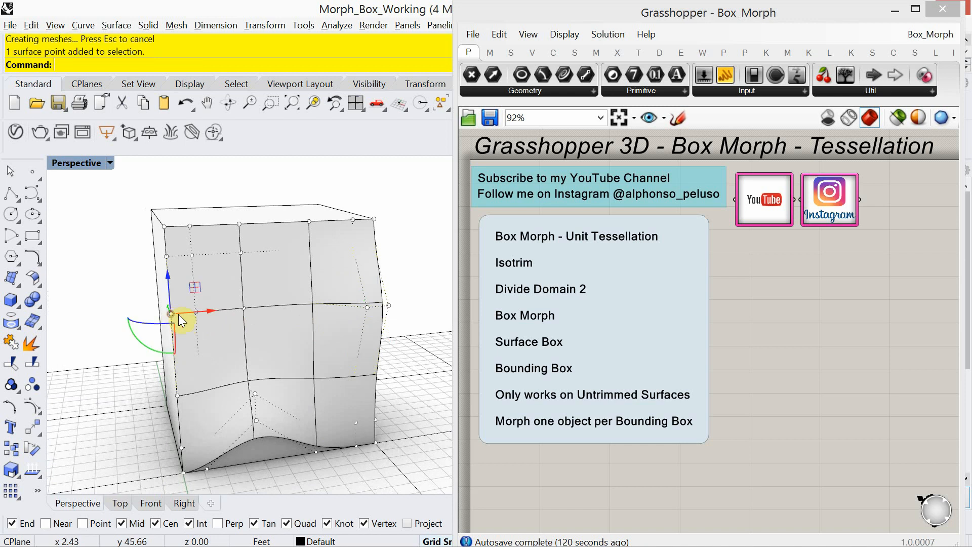
click(178, 395)
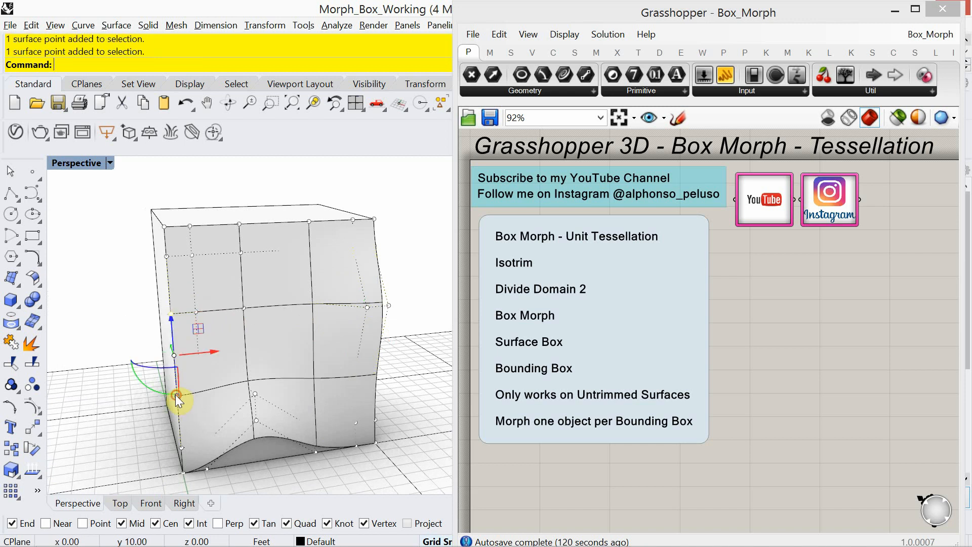
right_drag(194, 363, 253, 373)
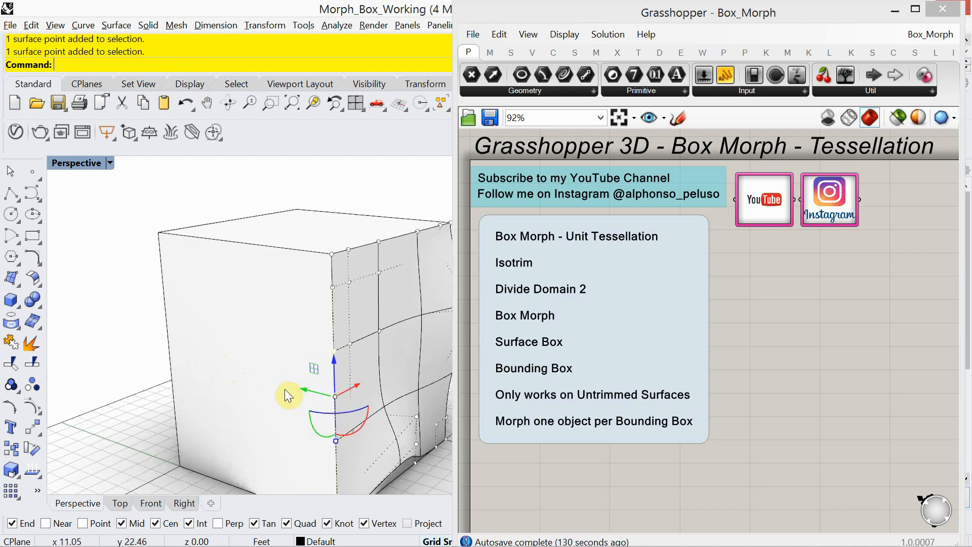
drag(306, 393, 371, 373)
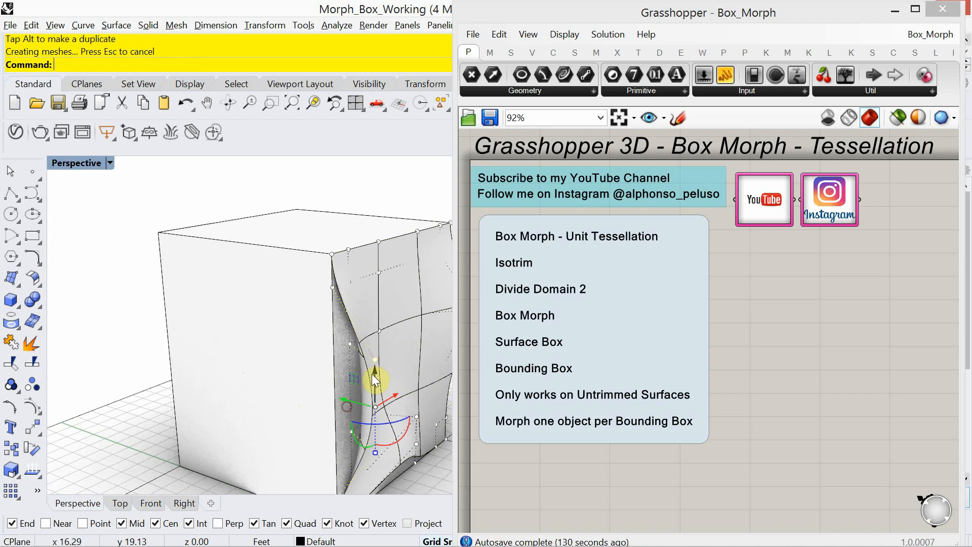
right_drag(372, 374, 241, 244)
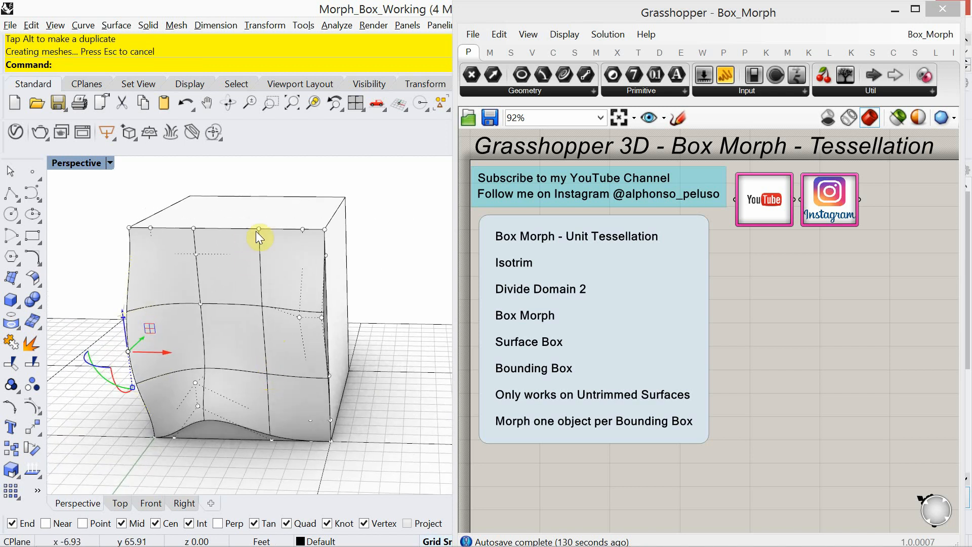
- Pull a control point on the front surface's top edge outward, and hide the control points
click(258, 228)
drag(260, 226, 247, 250)
right_drag(275, 341, 249, 326)
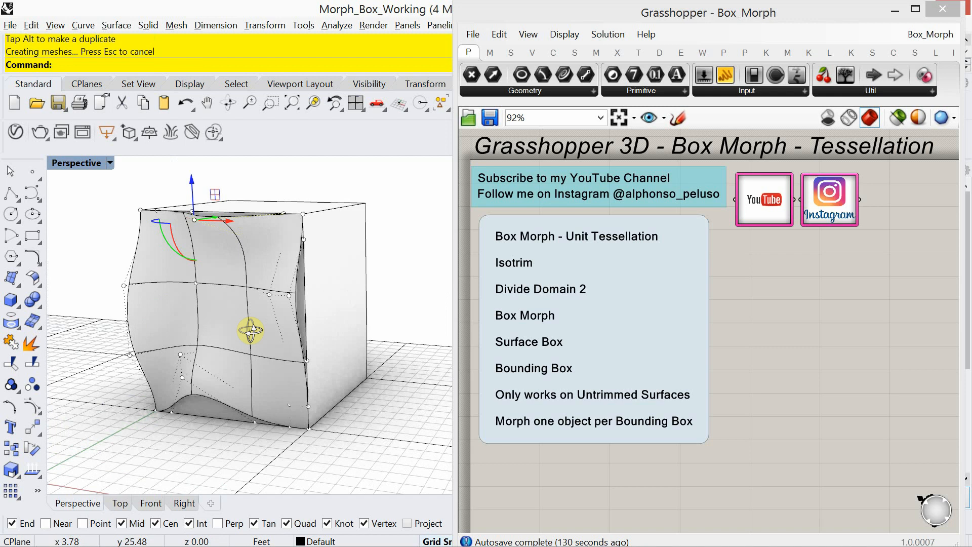
key(Escape)
scroll(211, 366, up, 3)
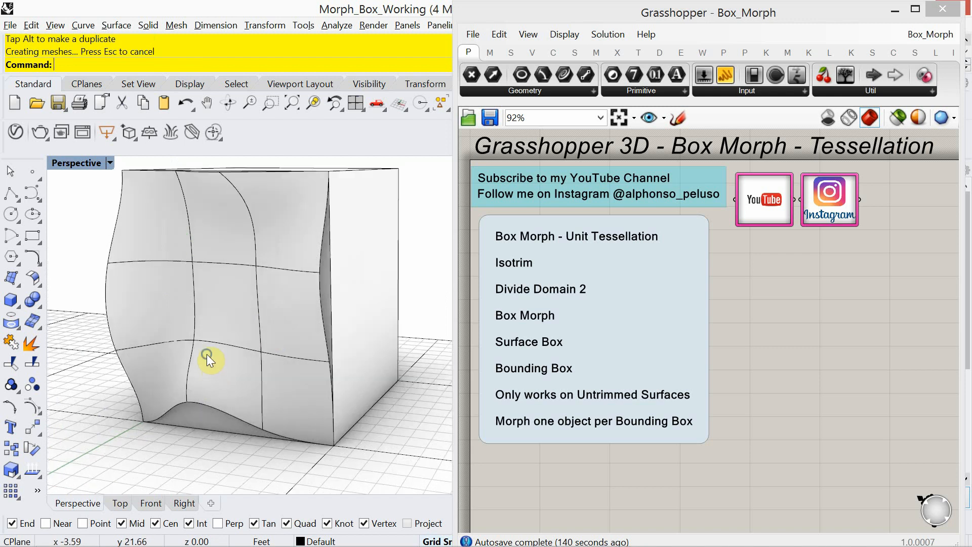
right_drag(207, 354, 191, 390)
- Add a Surface parameter to the Grasshopper canvas and reference the sculpted front surface as its single surface
right_drag(645, 479, 627, 391)
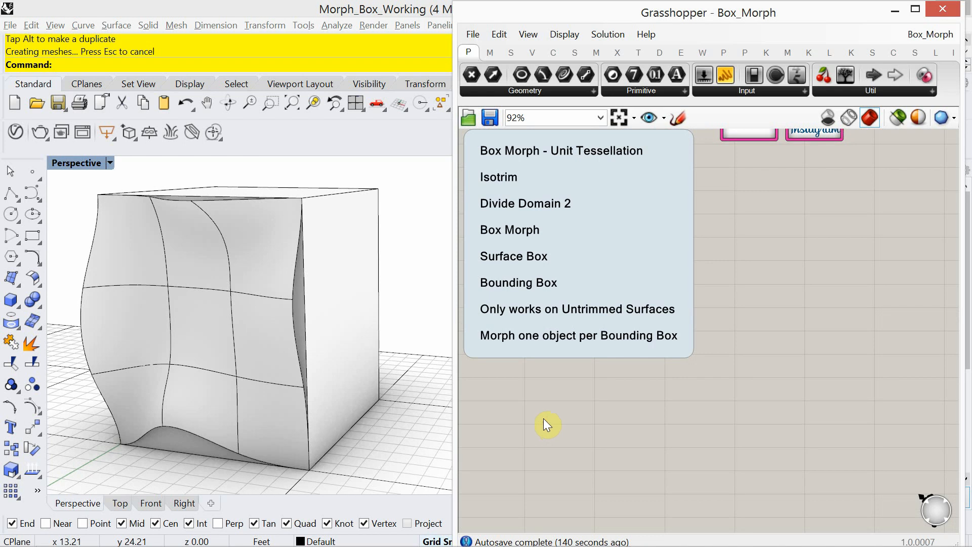
click(590, 89)
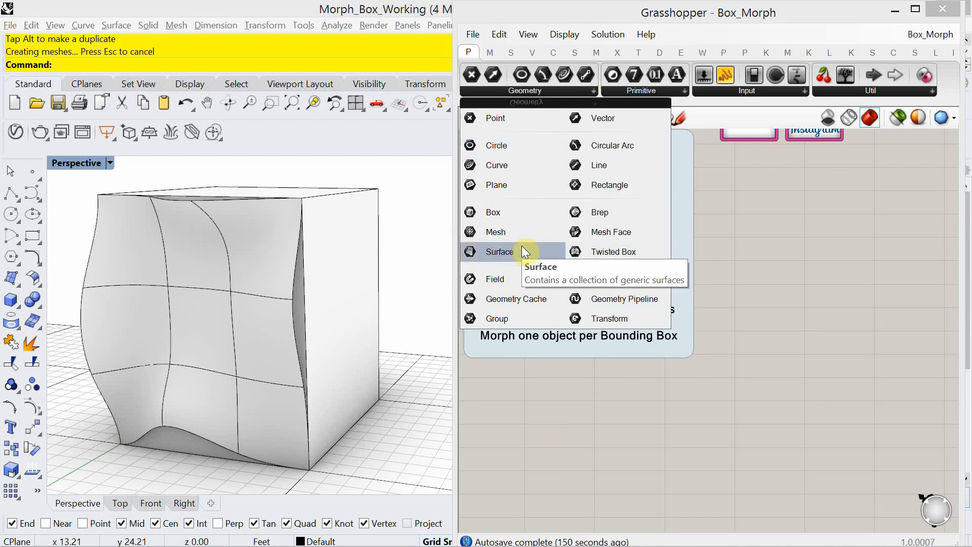
drag(521, 251, 507, 400)
scroll(496, 401, up, 3)
scroll(509, 394, up, 3)
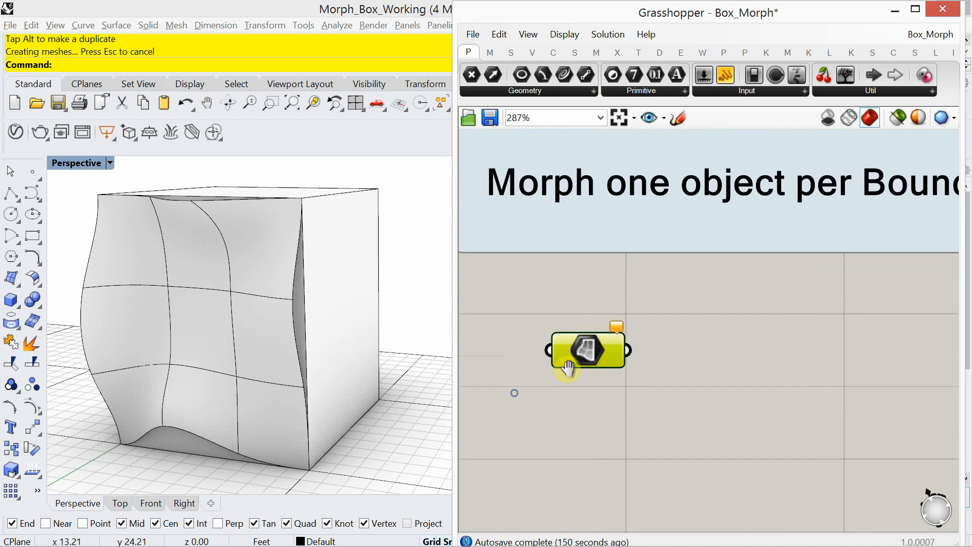
right_click(601, 350)
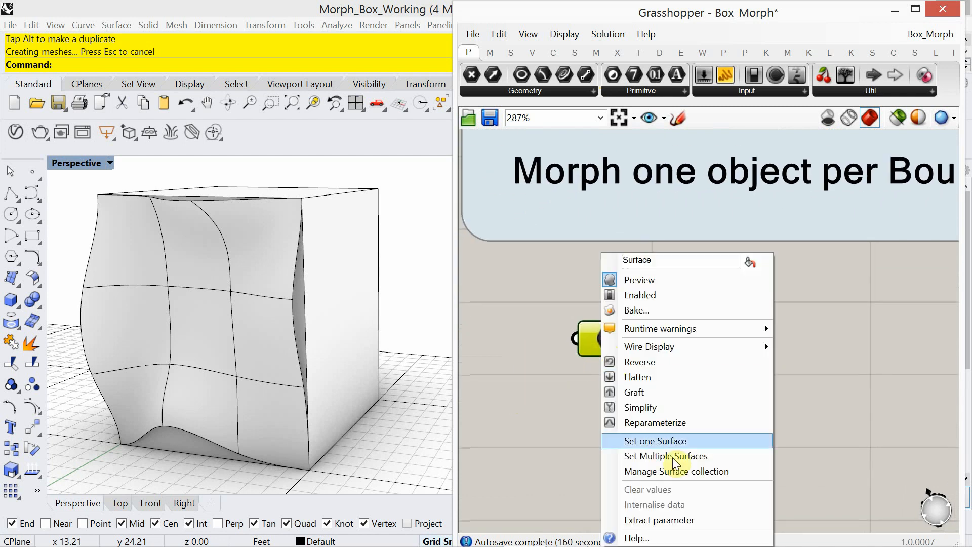
click(652, 444)
click(227, 308)
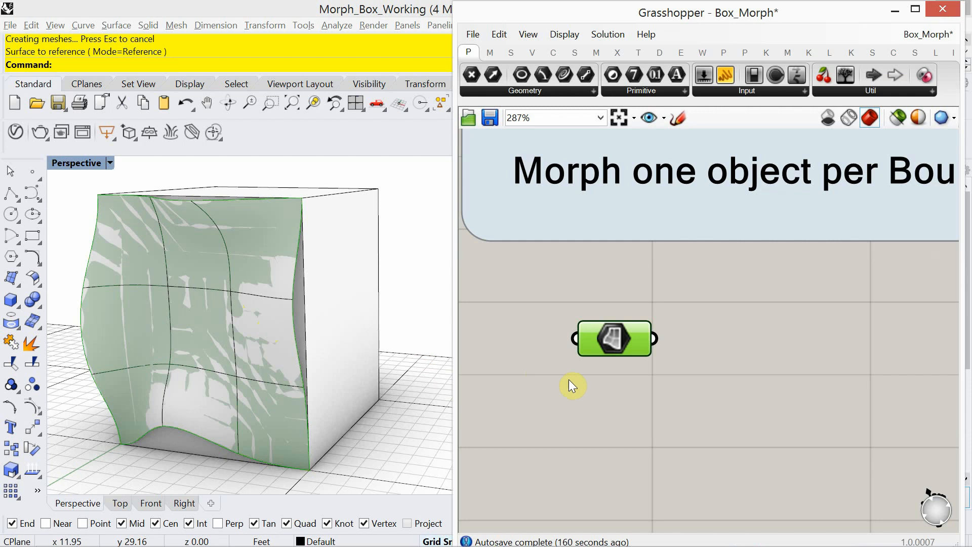
- Move the Surface parameter slightly further below the notes group on the canvas
right_drag(569, 378, 539, 354)
scroll(539, 356, down, 2)
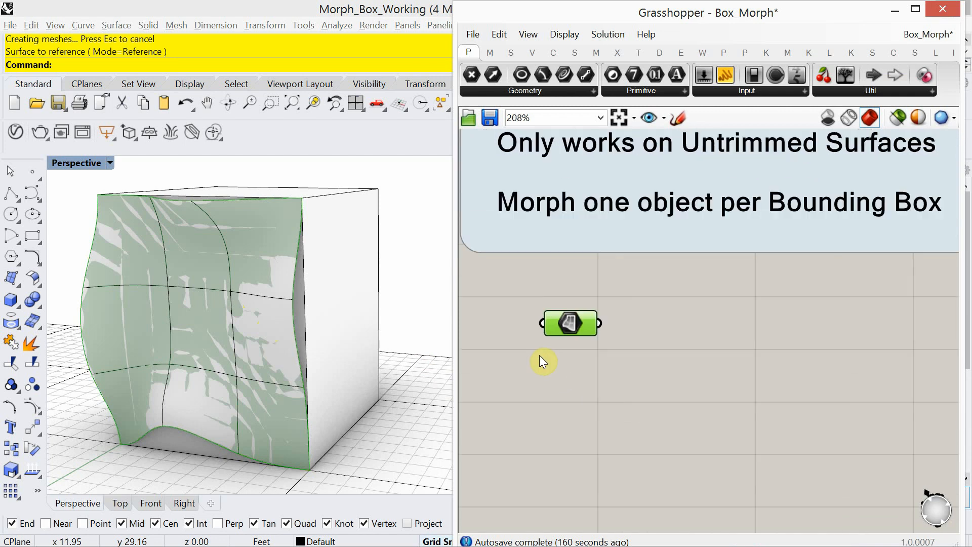
scroll(540, 355, down, 2)
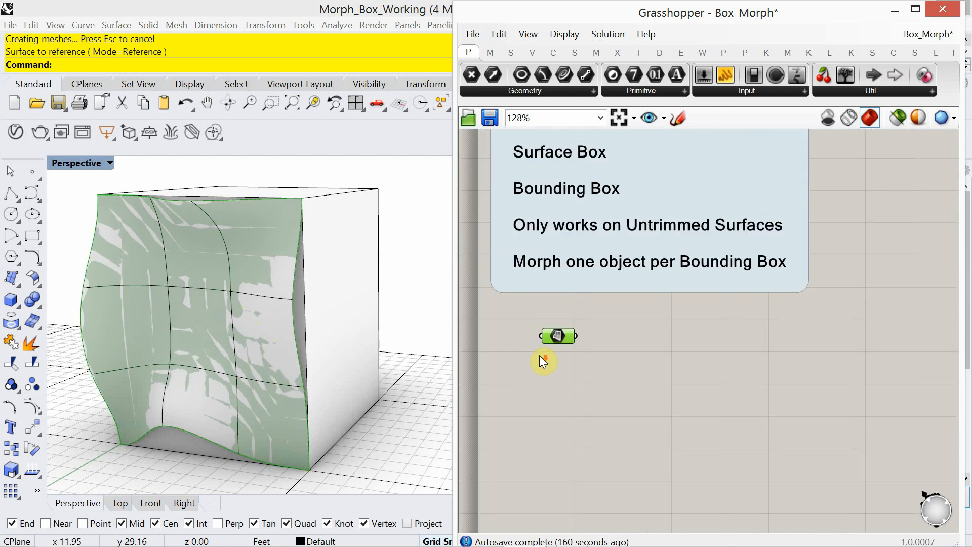
drag(553, 328, 545, 345)
right_drag(560, 307, 549, 406)
scroll(549, 404, down, 2)
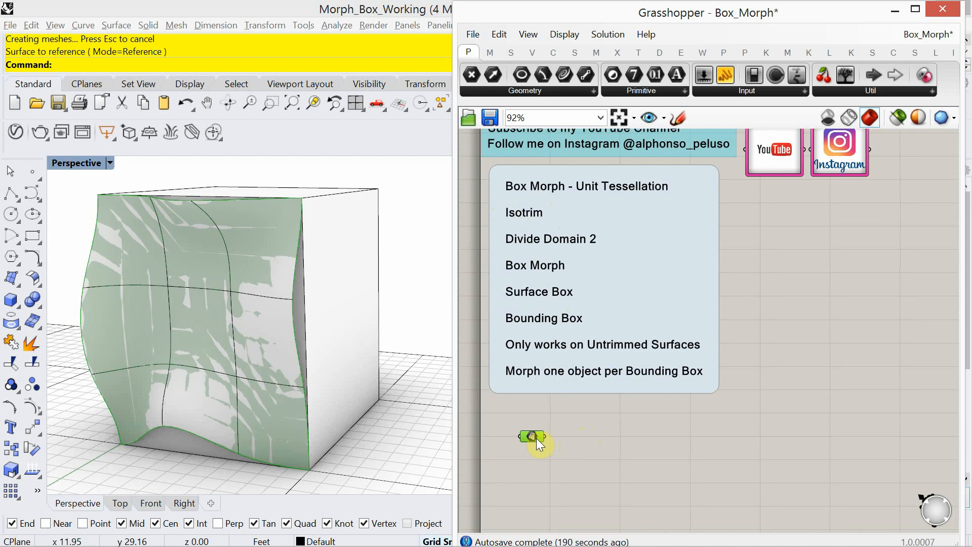
- Add an Isotrim component to the canvas and place it in line with the Surface parameter, on its output side
mouse_move(537, 439)
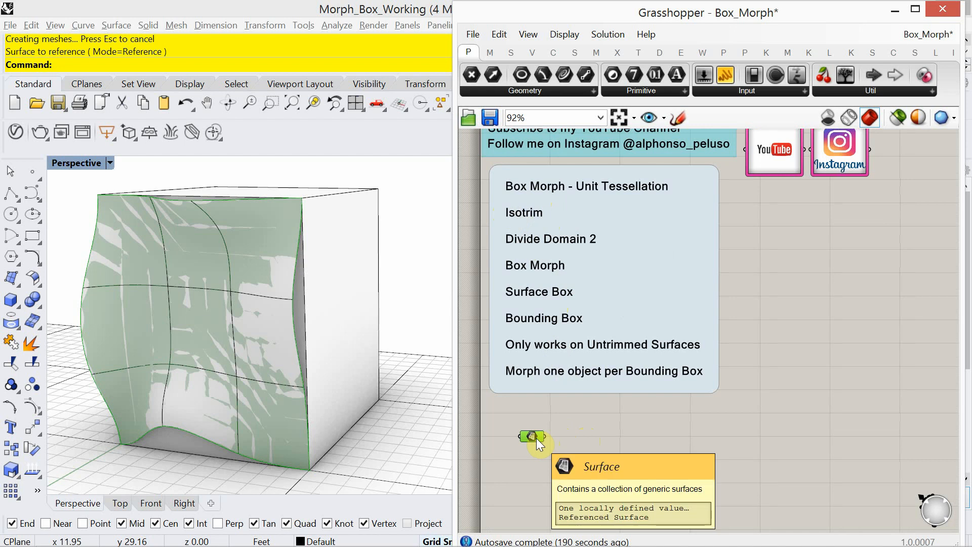
scroll(527, 415, up, 4)
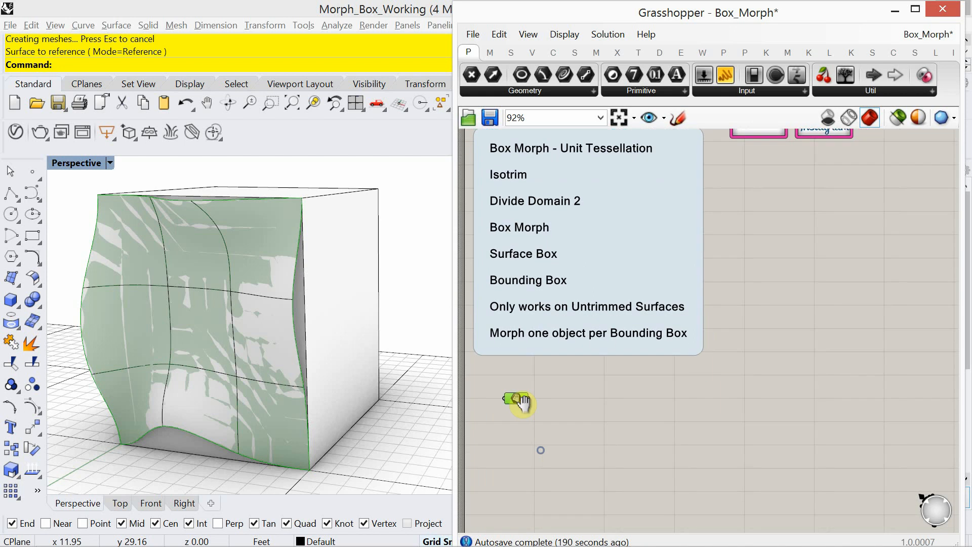
right_drag(522, 404, 563, 364)
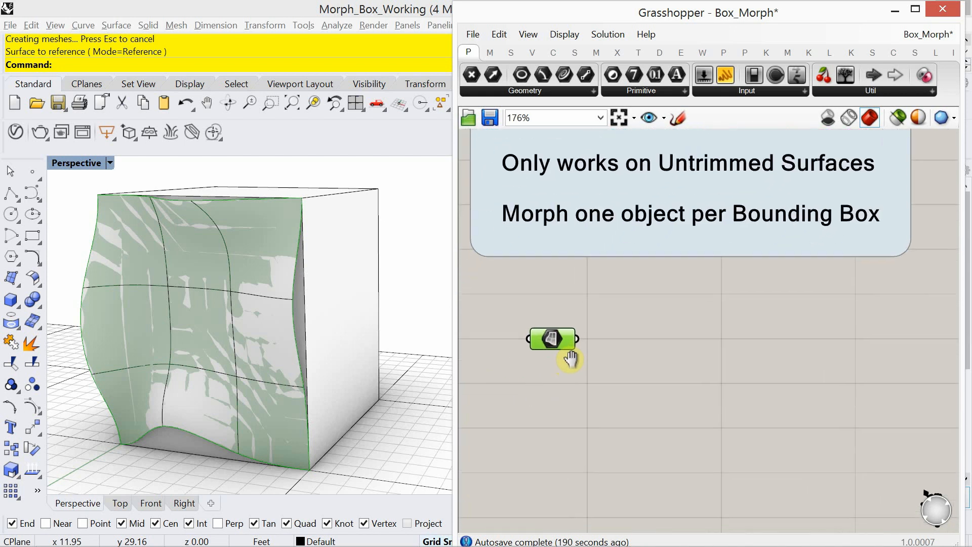
click(745, 360)
double_click(745, 359)
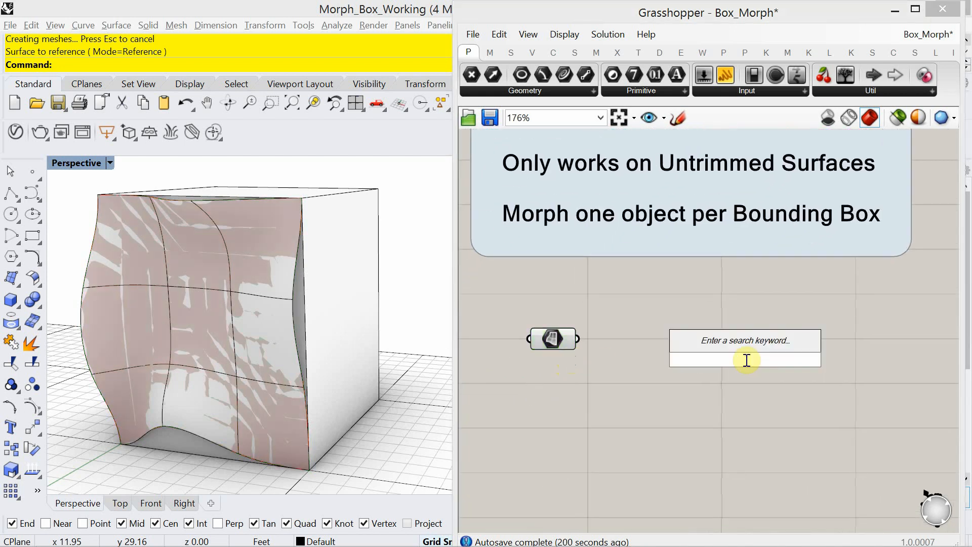
text(iso)
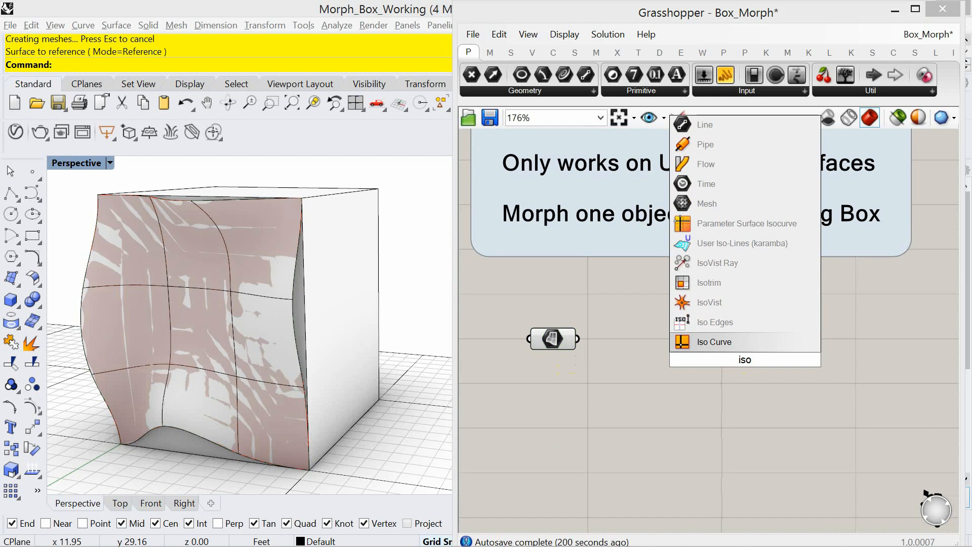
click(709, 282)
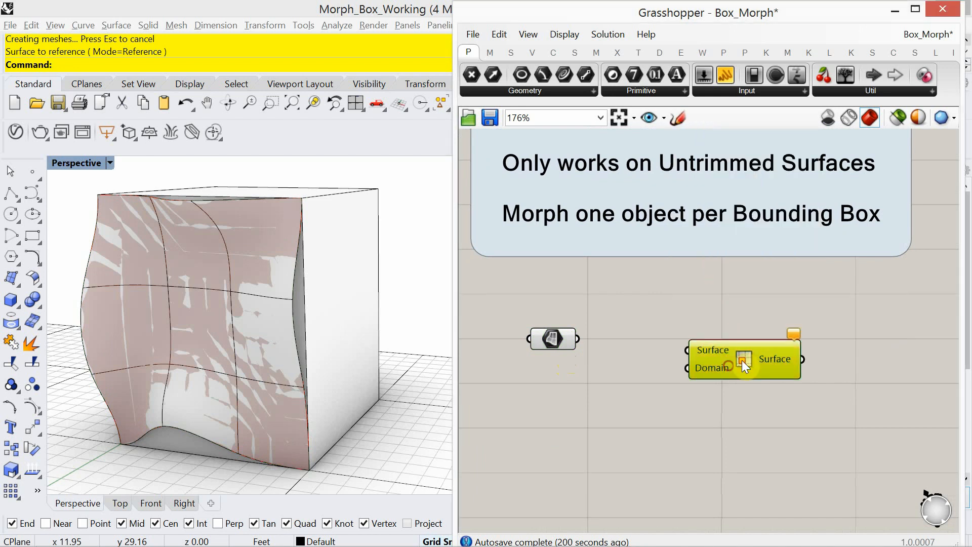
drag(768, 347, 766, 356)
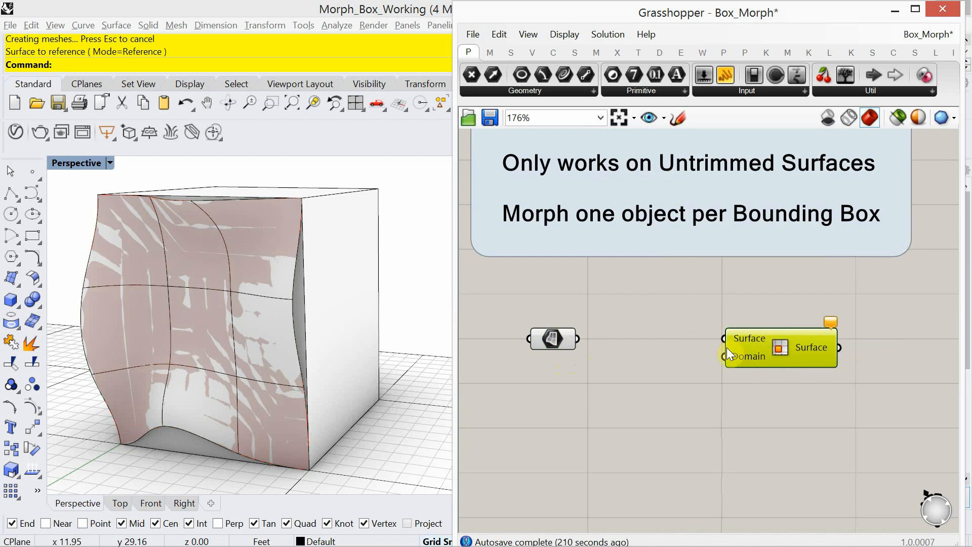
- Wire the Surface parameter's output into the Surface input of the Isotrim component
scroll(645, 343, down, 2)
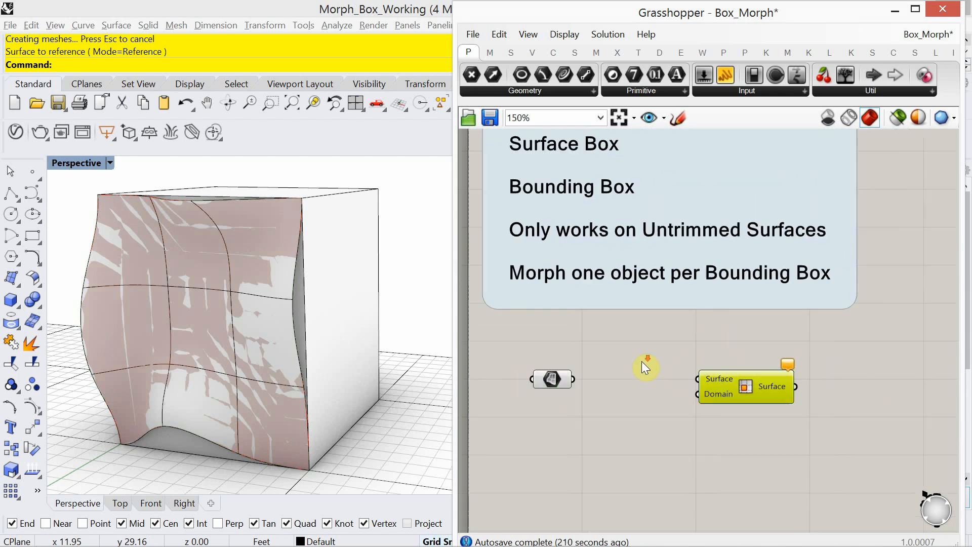
drag(574, 379, 697, 381)
scroll(668, 409, up, 2)
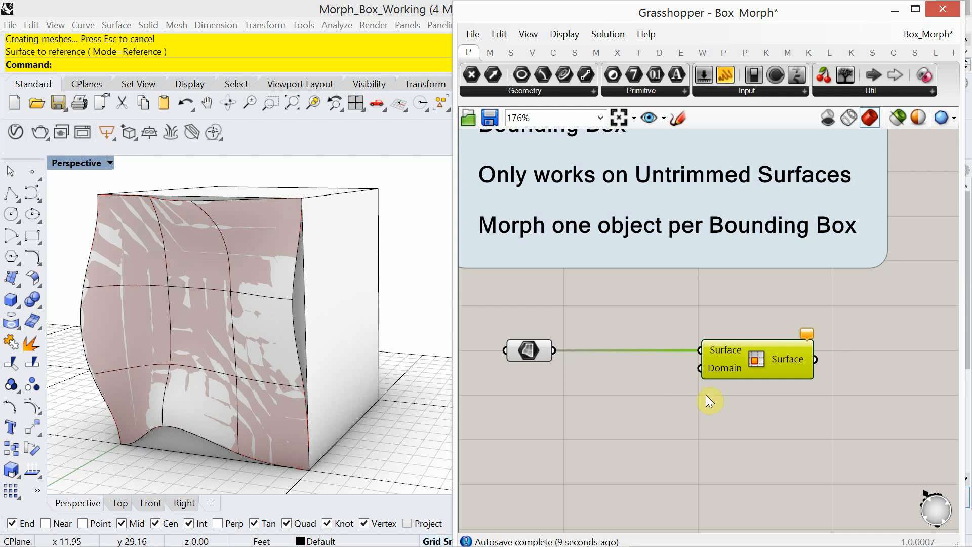
right_drag(706, 394, 711, 384)
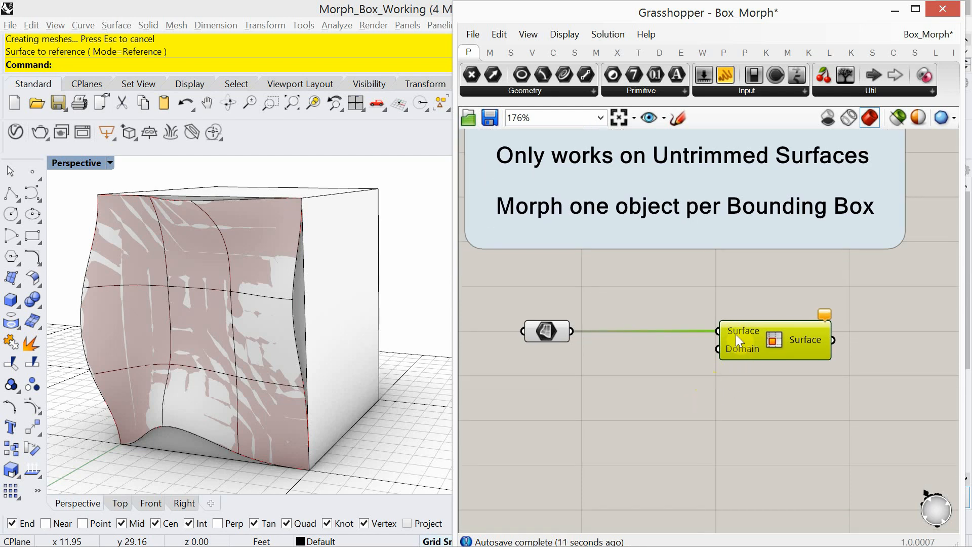
- Add a Divide Domain² component and place it below the wire between the Surface parameter and Isotrim
mouse_move(730, 348)
double_click(643, 425)
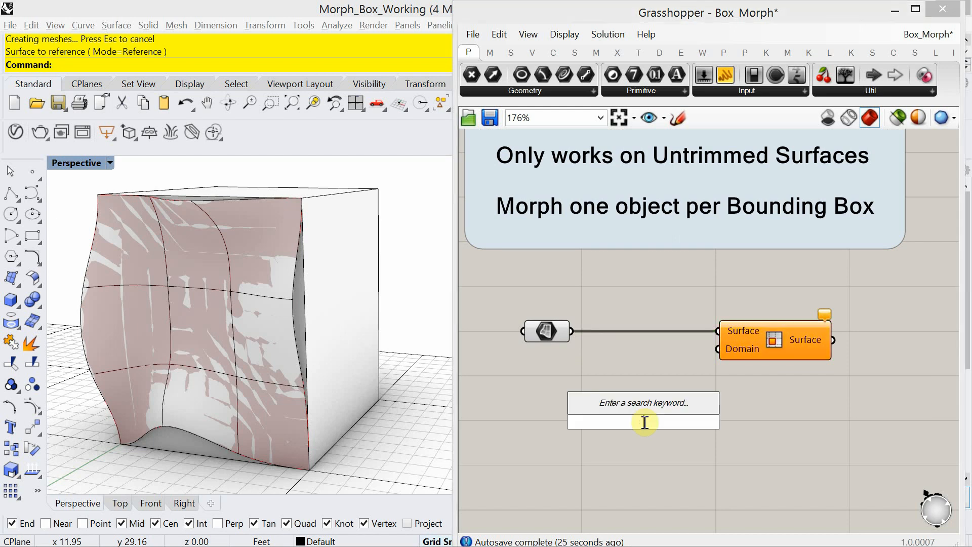
text(divide)
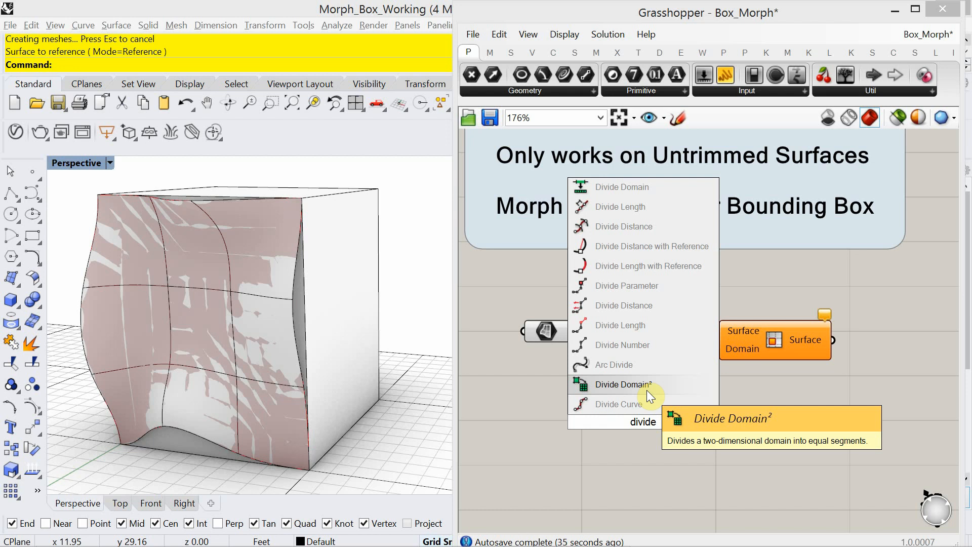
click(646, 390)
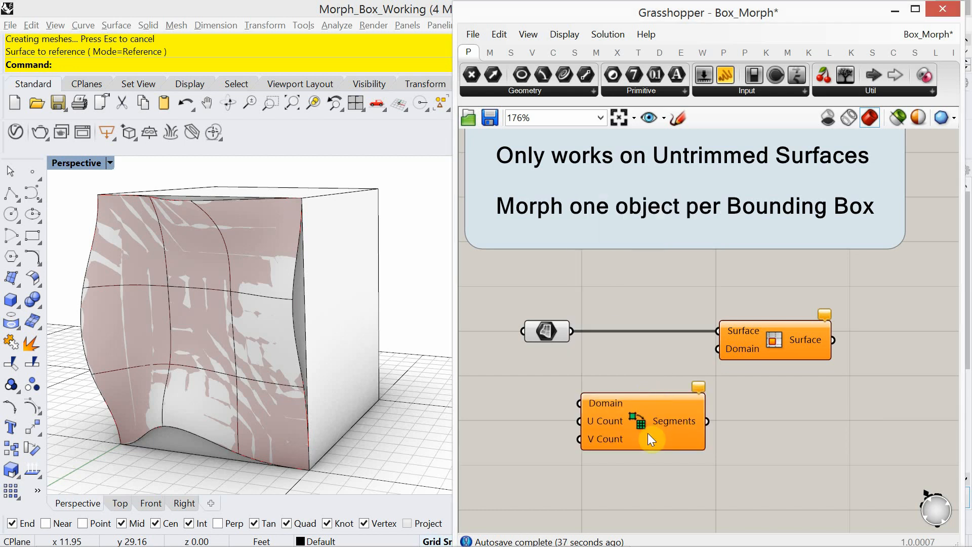
drag(648, 433, 678, 428)
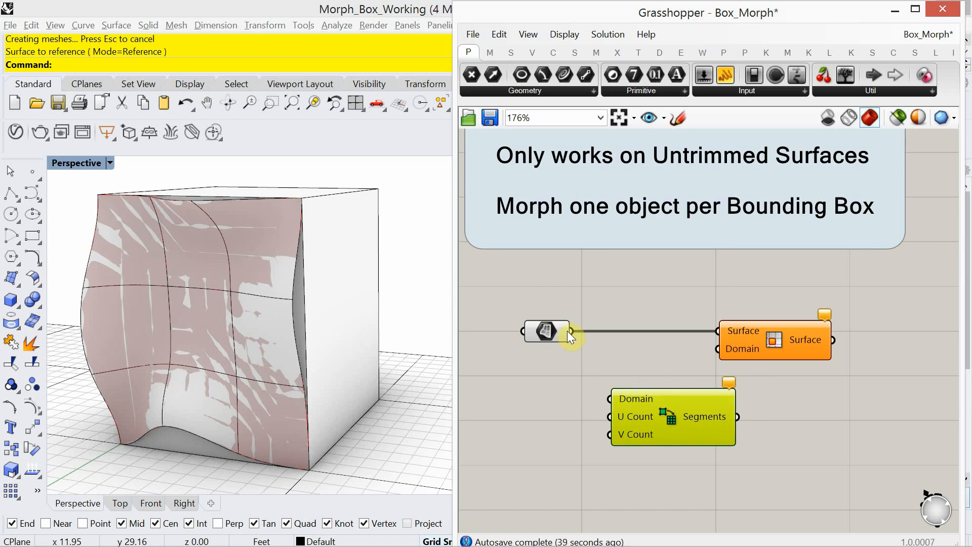
- Wire the Surface parameter into the Domain input of Divide Domain² and shift that component slightly towards the parameter
drag(570, 331, 610, 398)
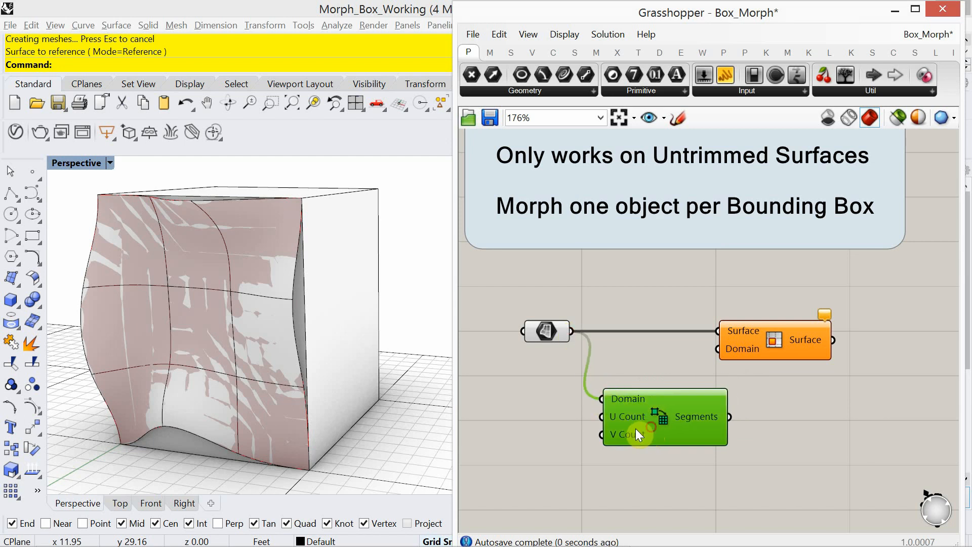
drag(636, 428, 618, 430)
click(642, 478)
click(705, 419)
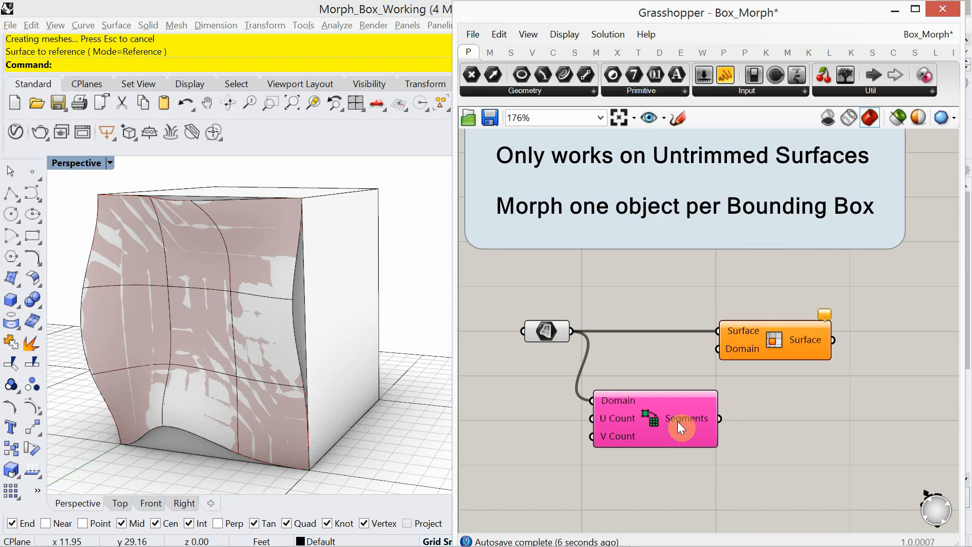
- Move Isotrim further from Divide Domain² and wire the Segments output into Isotrim's Domain input
drag(754, 346, 801, 344)
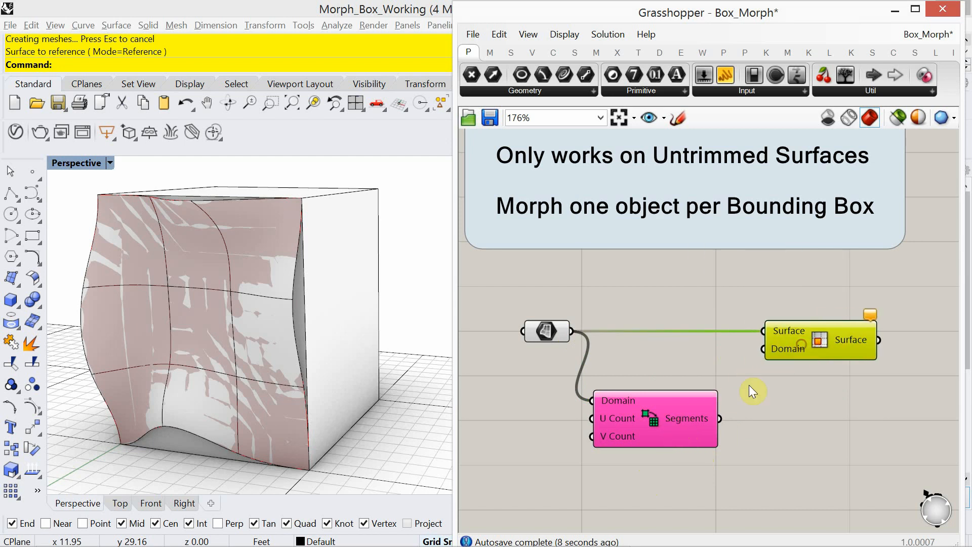
drag(720, 418, 758, 349)
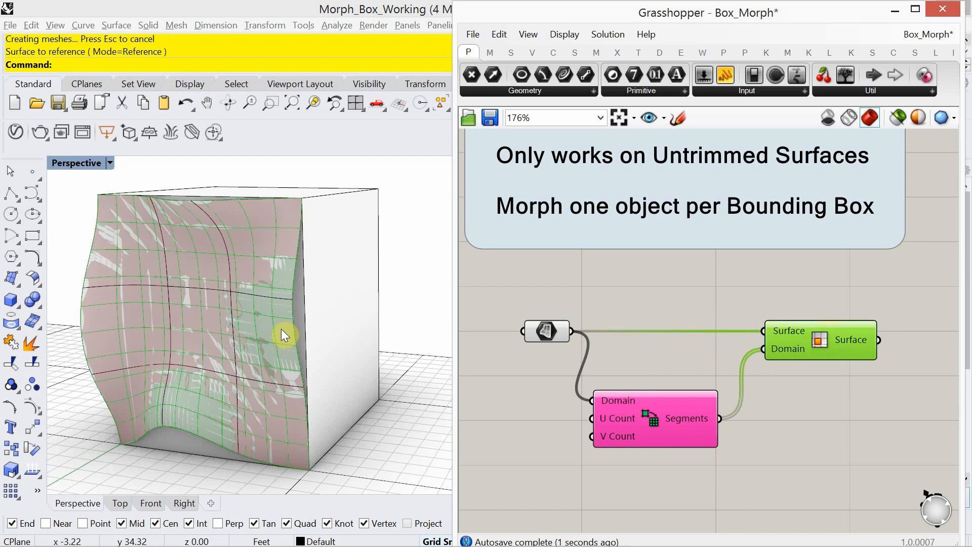
click(405, 272)
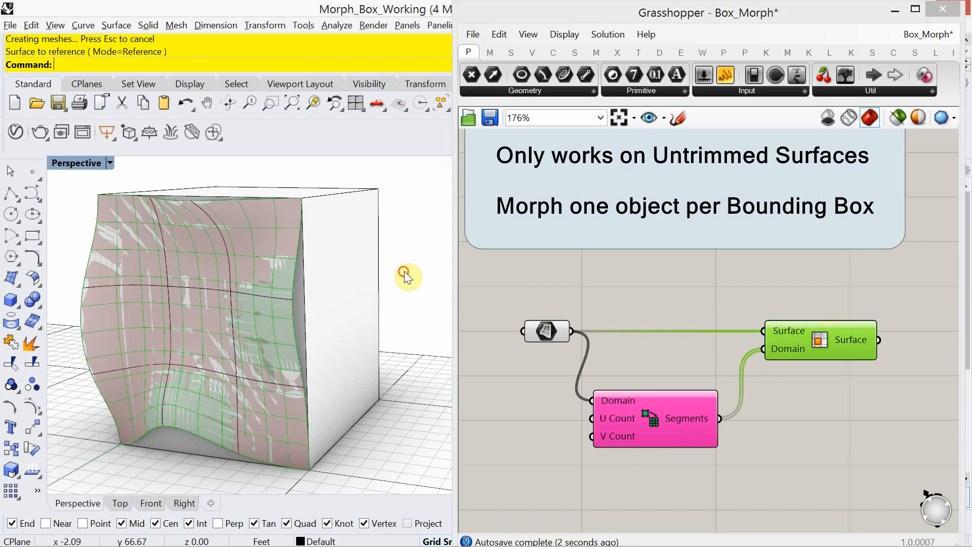
click(655, 349)
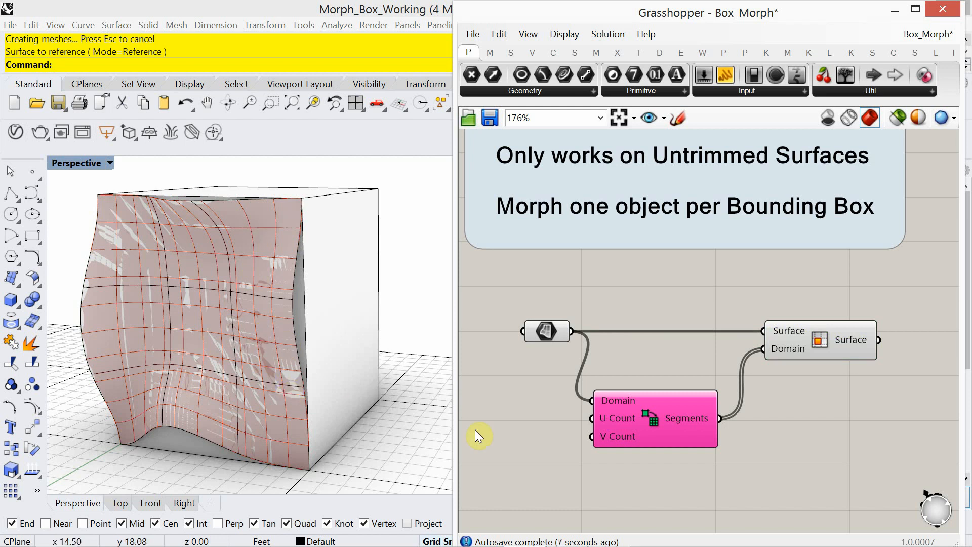
- Add a Number Slider with the value 6 beside the count inputs of Divide Domain²
right_drag(557, 446, 603, 437)
drag(661, 419, 666, 421)
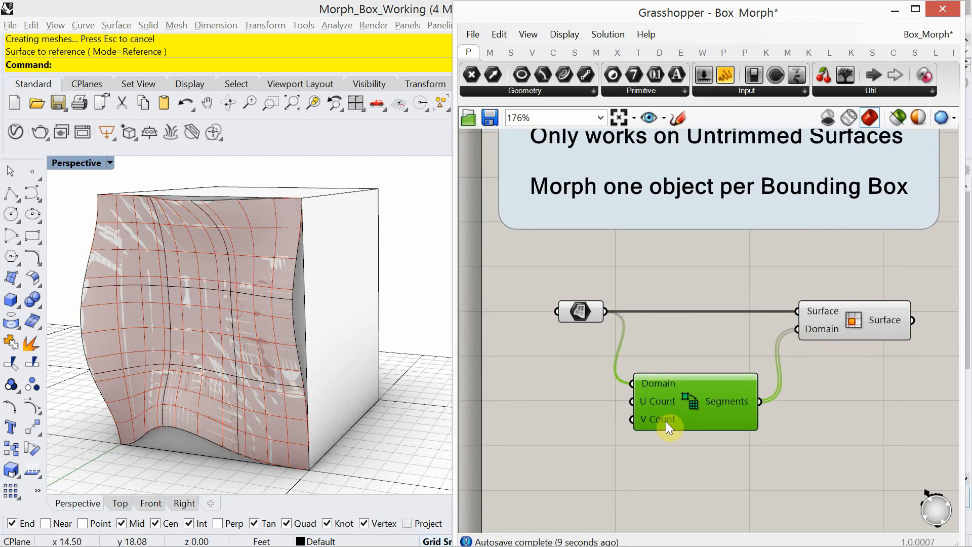
click(548, 424)
double_click(549, 424)
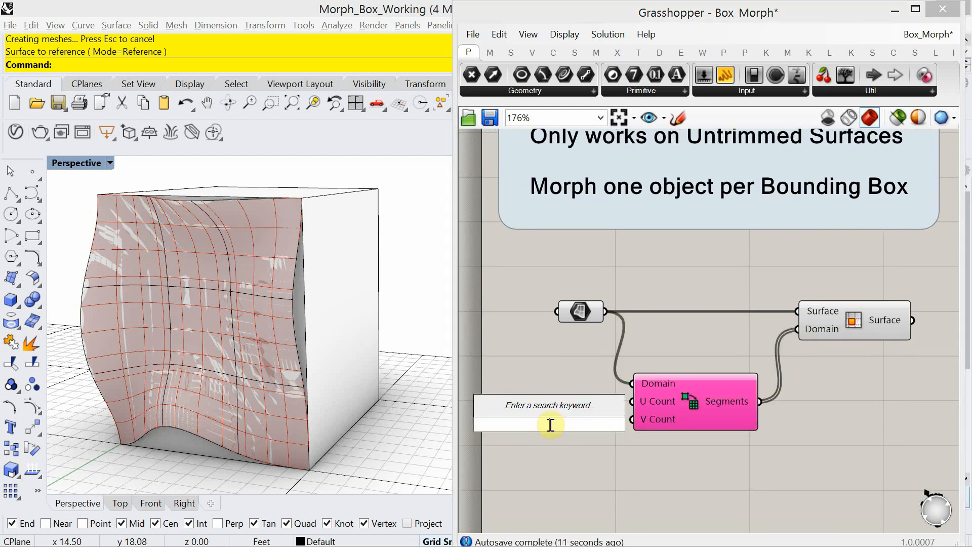
text(6)
key(Return)
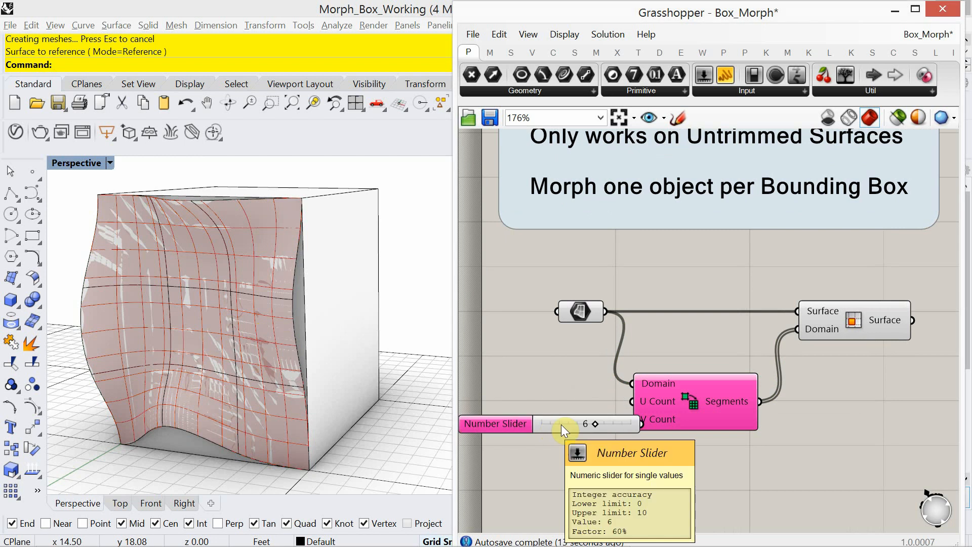
- Wire the slider into both the U Count and V Count inputs of Divide Domain², and reposition the whole definition
mouse_move(624, 430)
mouse_down()
mouse_move(596, 413)
mouse_move(628, 412)
mouse_move(633, 402)
mouse_move(625, 424)
mouse_move(636, 429)
mouse_up()
scroll(637, 429, down, 2)
drag(845, 475, 567, 324)
drag(670, 416, 713, 415)
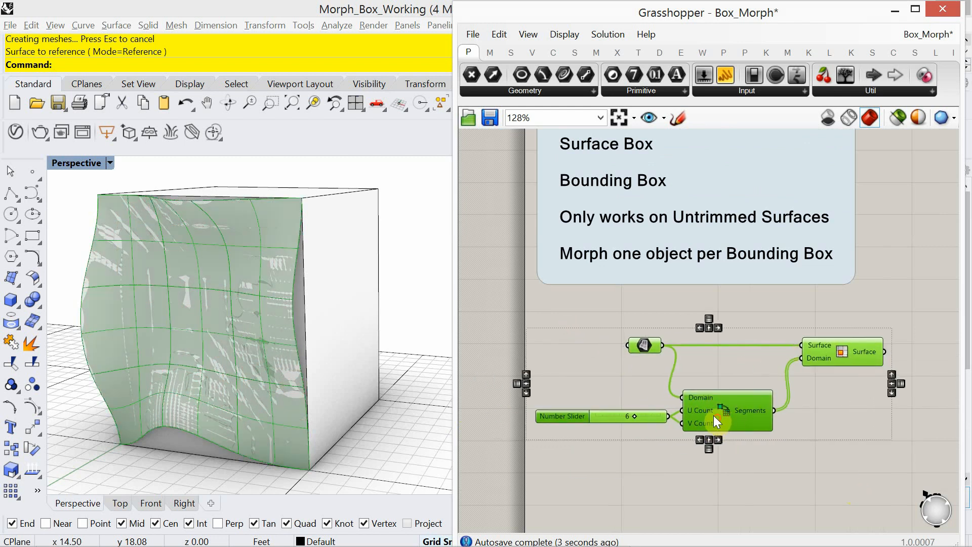
click(602, 371)
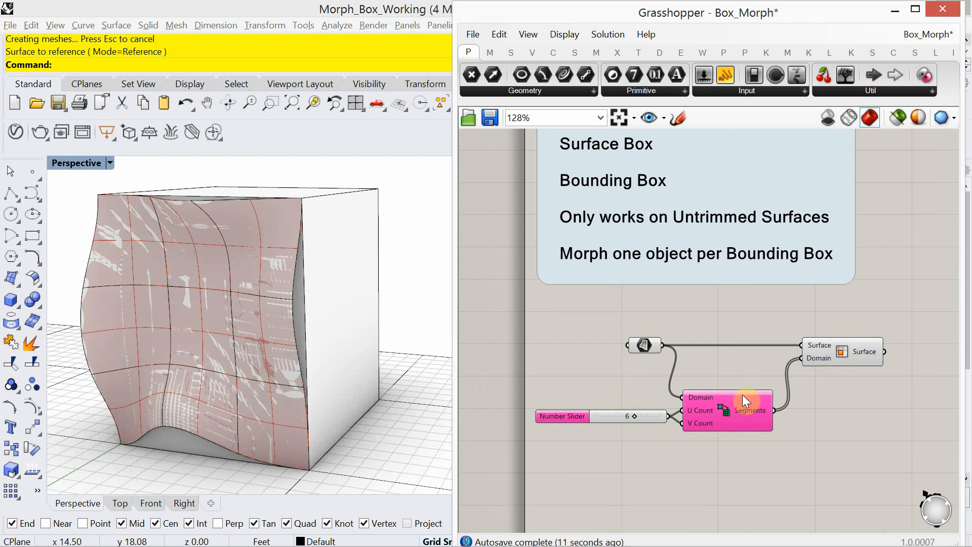
- Add a Panel above and beyond the Isotrim component and wire Isotrim's Surface output into it
click(840, 348)
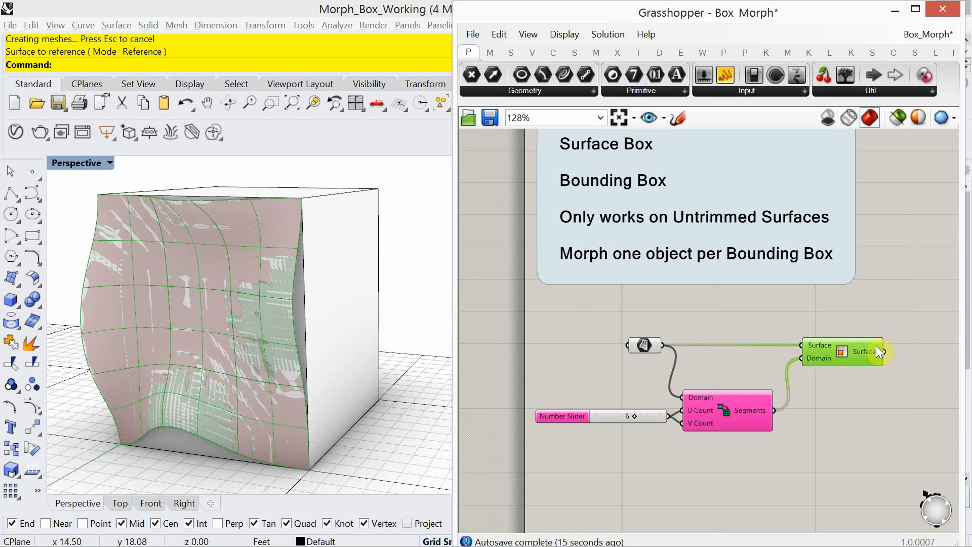
drag(791, 372, 805, 380)
click(865, 387)
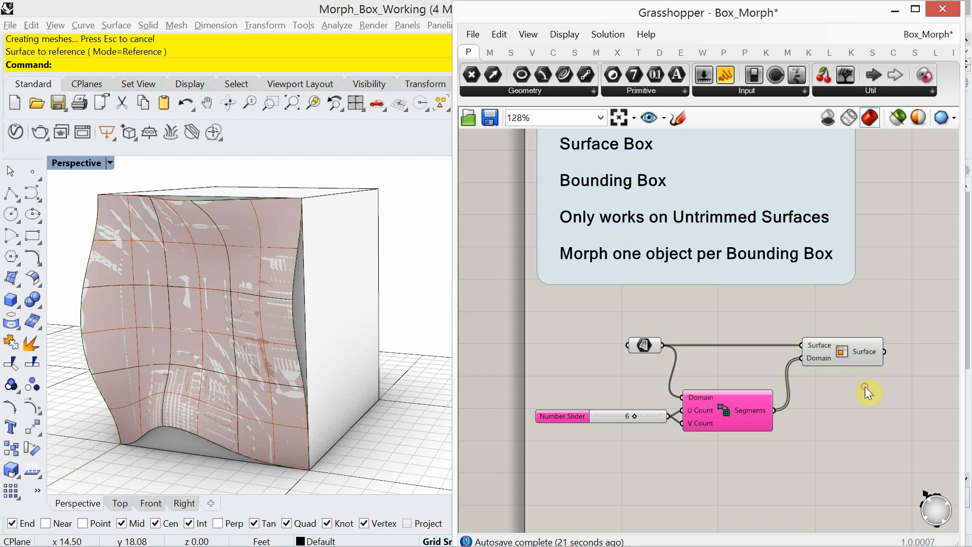
drag(823, 167, 925, 308)
drag(885, 351, 871, 303)
right_drag(871, 366, 785, 360)
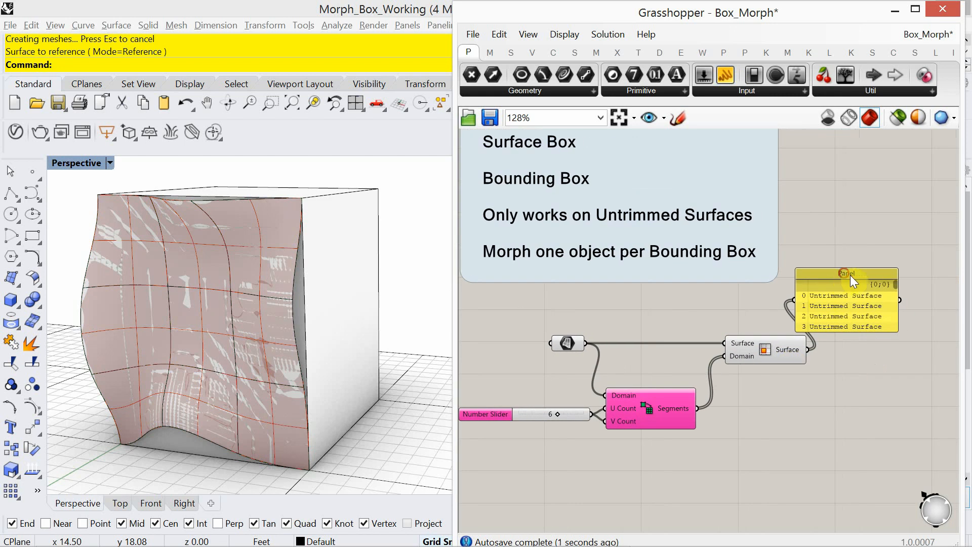
drag(844, 274, 929, 277)
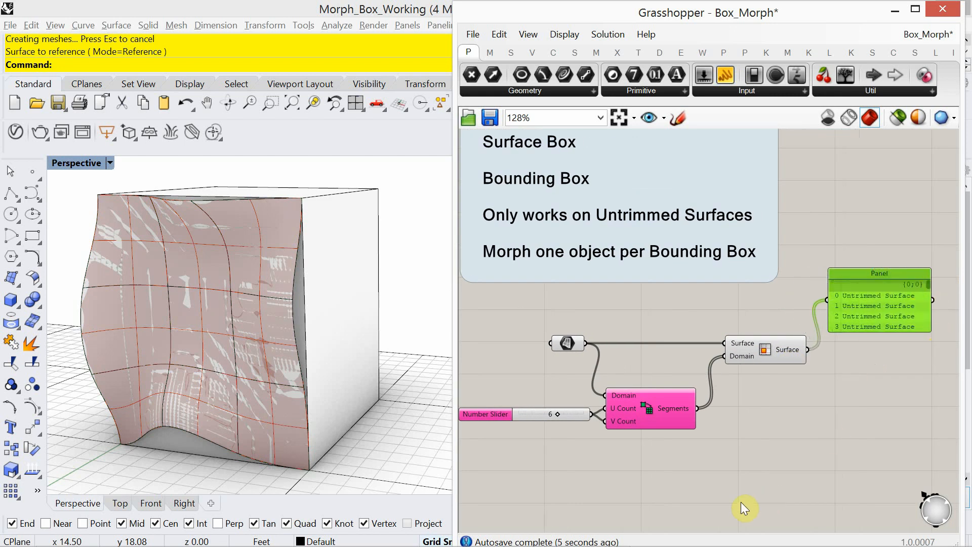
right_drag(712, 485, 719, 457)
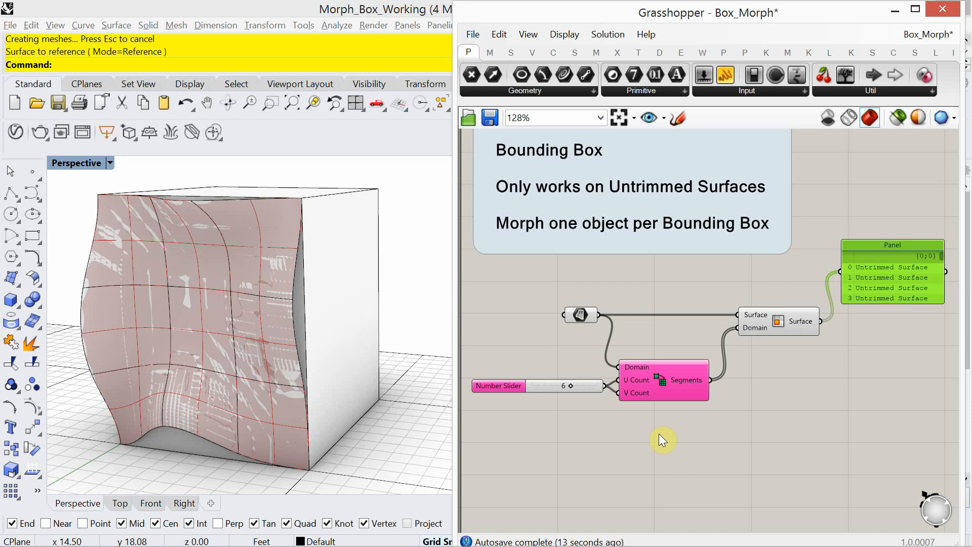
- In Rhino, draw a roughly square rectangle on the ground plane in front of the box, with one side along the red axis
right_drag(375, 327, 311, 373)
scroll(323, 446, up, 5)
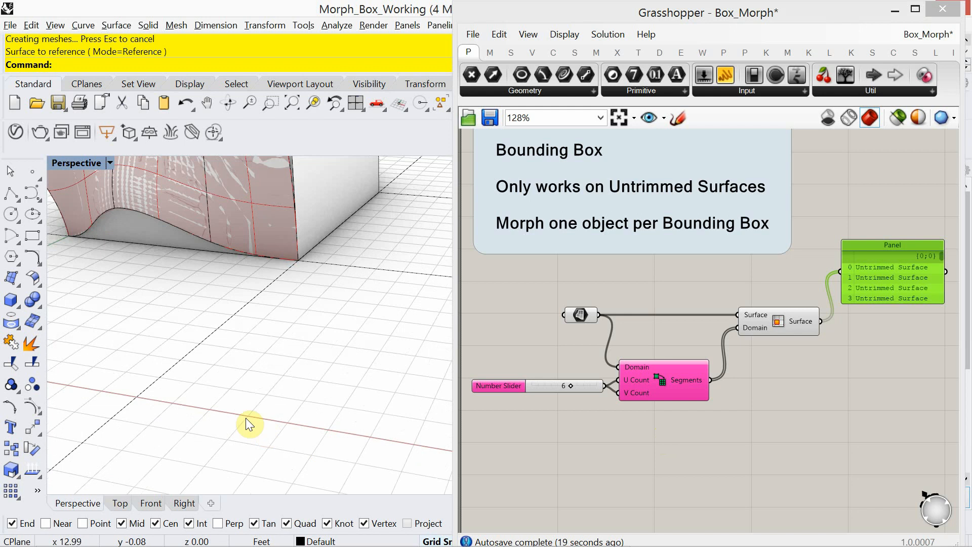
right_drag(245, 418, 238, 399)
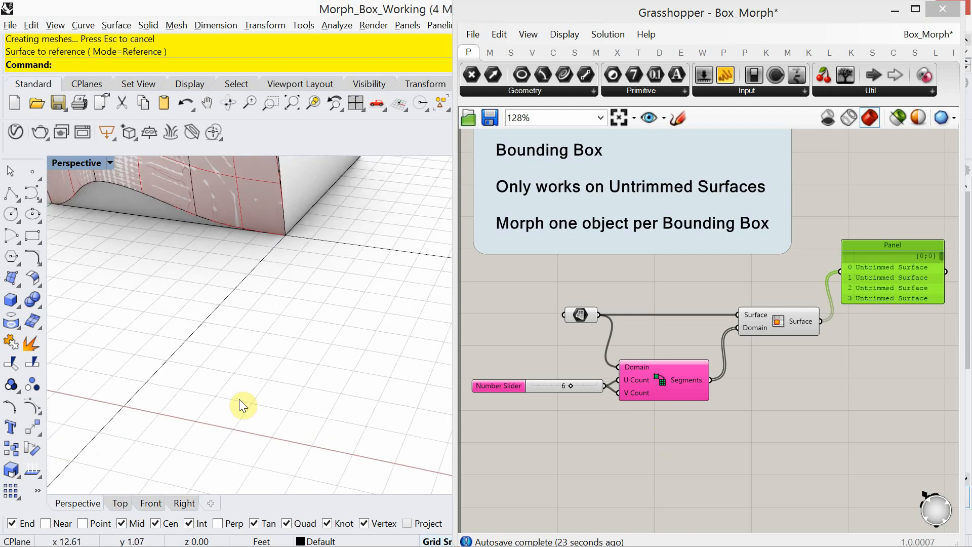
text(Rectangle)
key(Return)
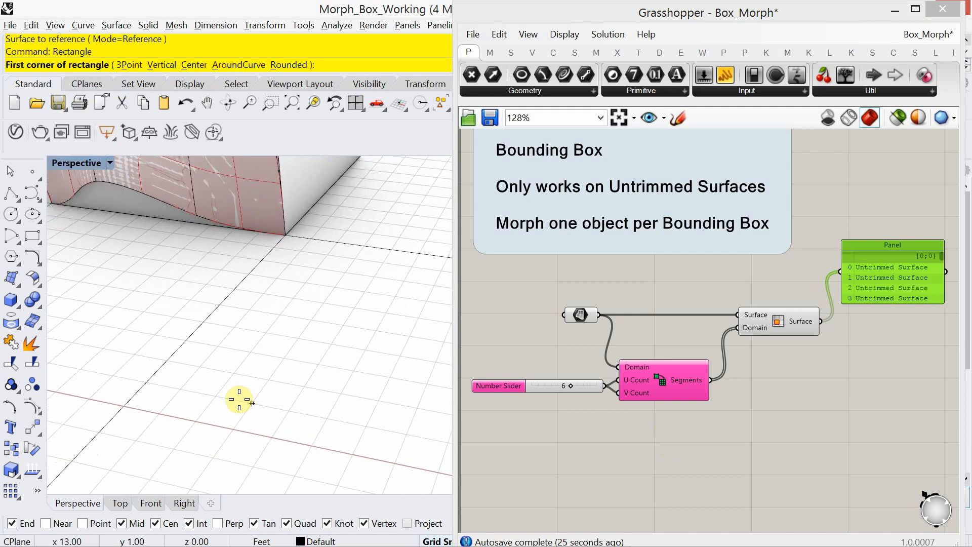
click(200, 420)
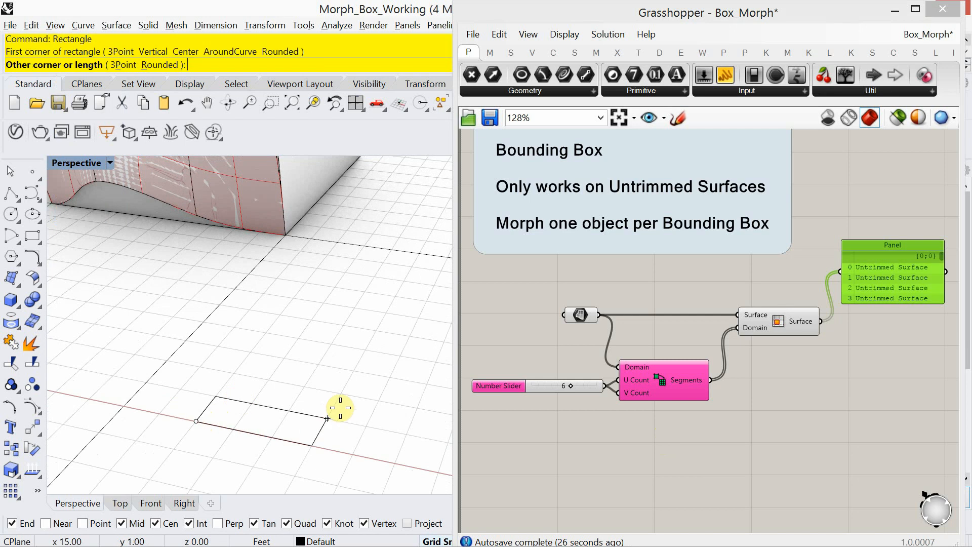
click(351, 371)
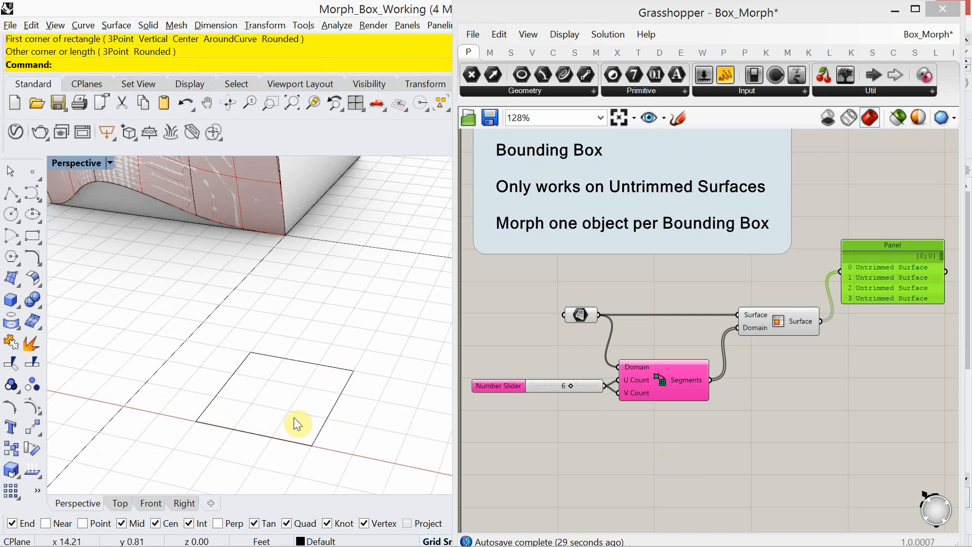
- Draw an interpolated curve from the midpoint of the rectangle's far side, through its interior and the right side's midpoint, to the near side's midpoint
scroll(263, 446, up, 4)
right_drag(263, 438, 271, 318)
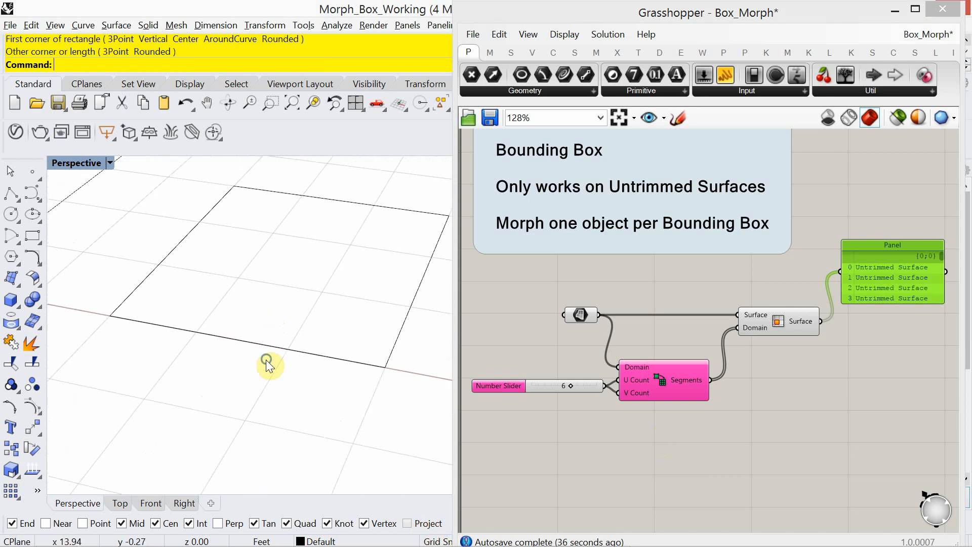
right_drag(265, 363, 263, 340)
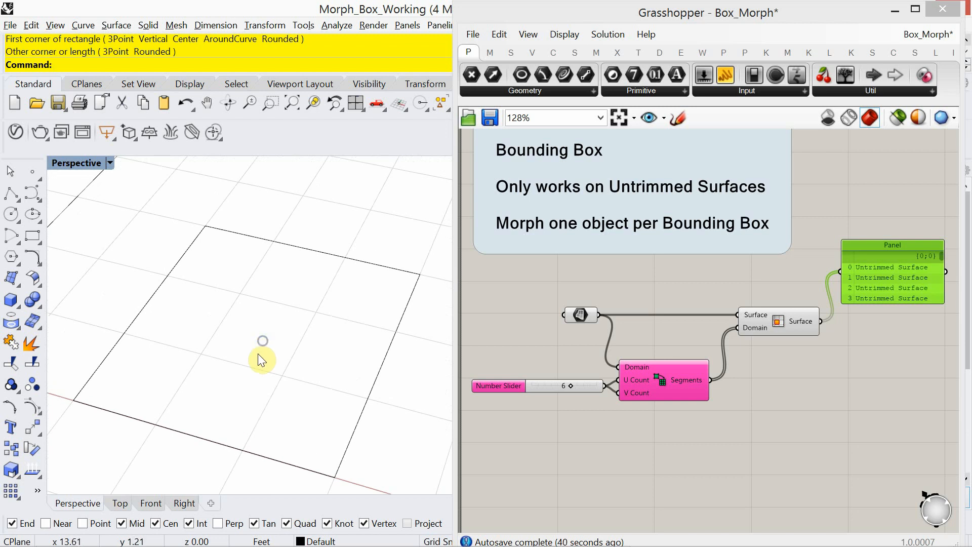
text(I)
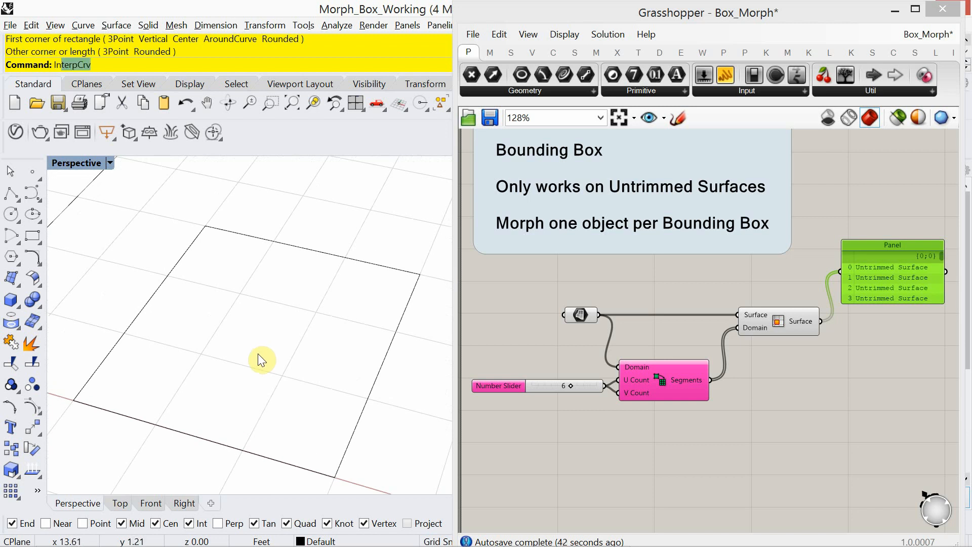
text(nterp)
key(Return)
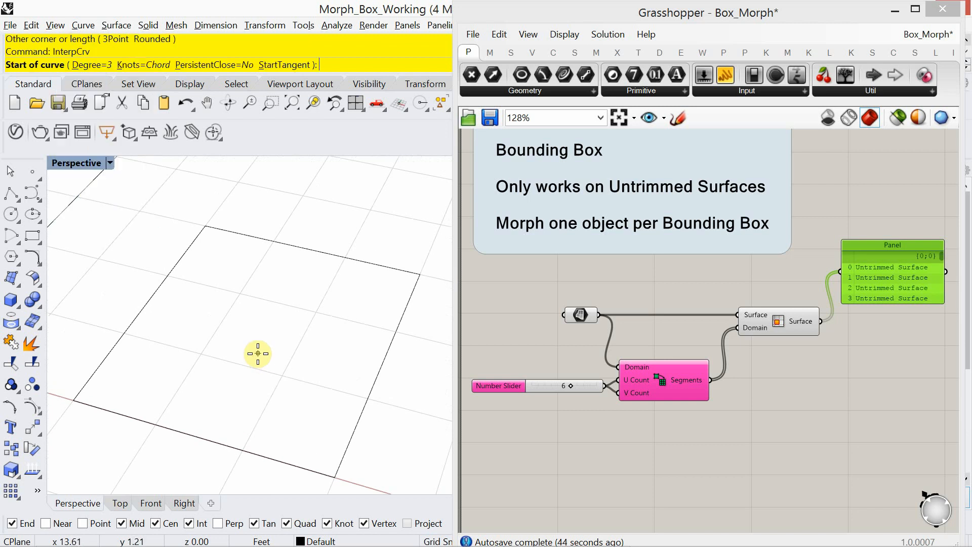
click(310, 250)
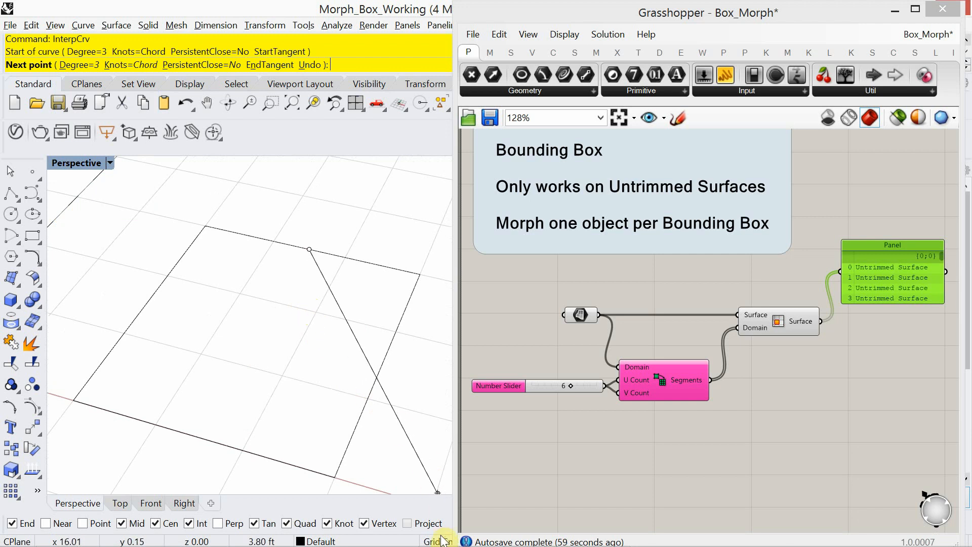
click(317, 312)
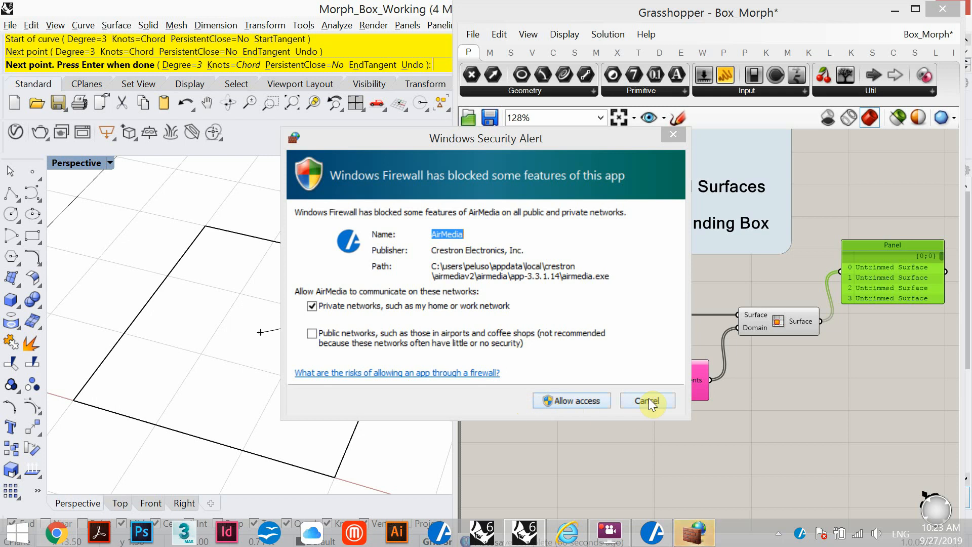
click(582, 398)
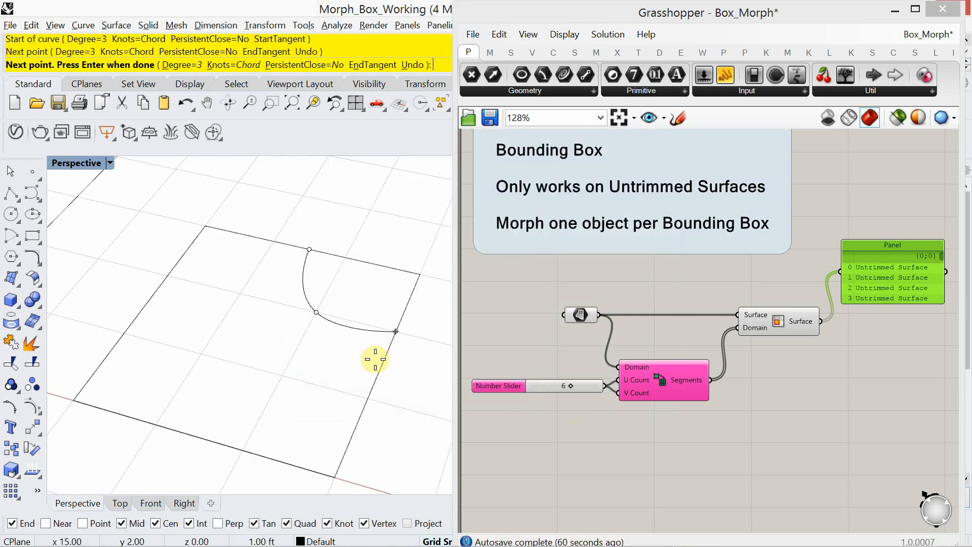
click(382, 370)
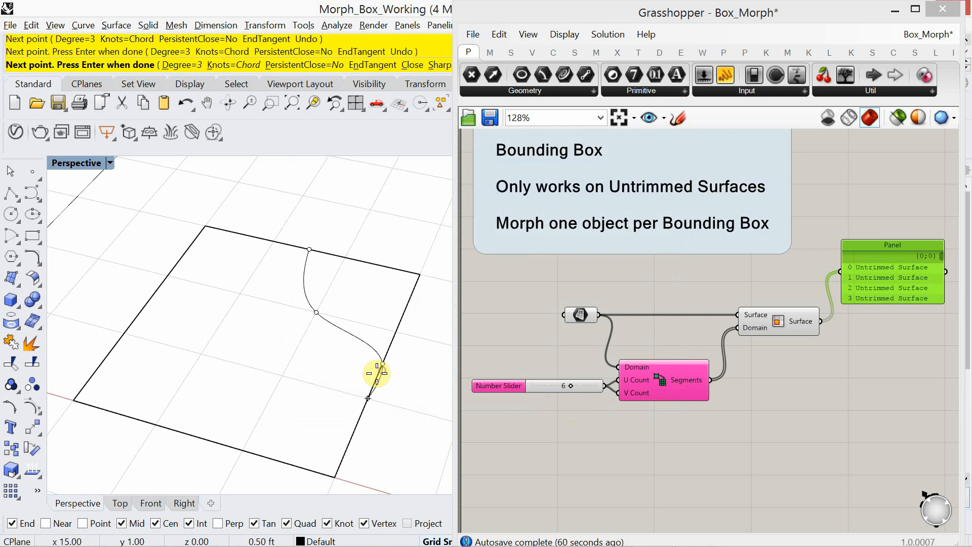
click(283, 375)
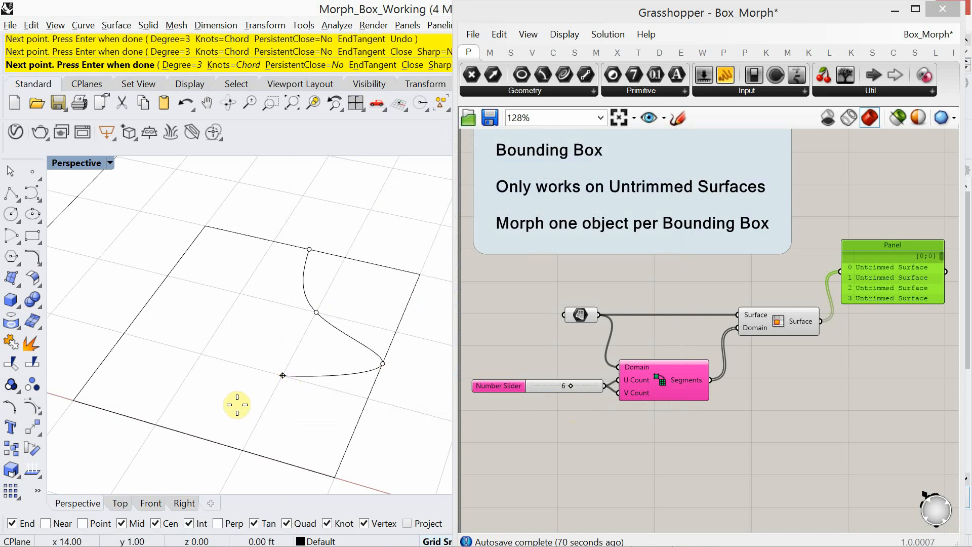
click(203, 439)
key(Return)
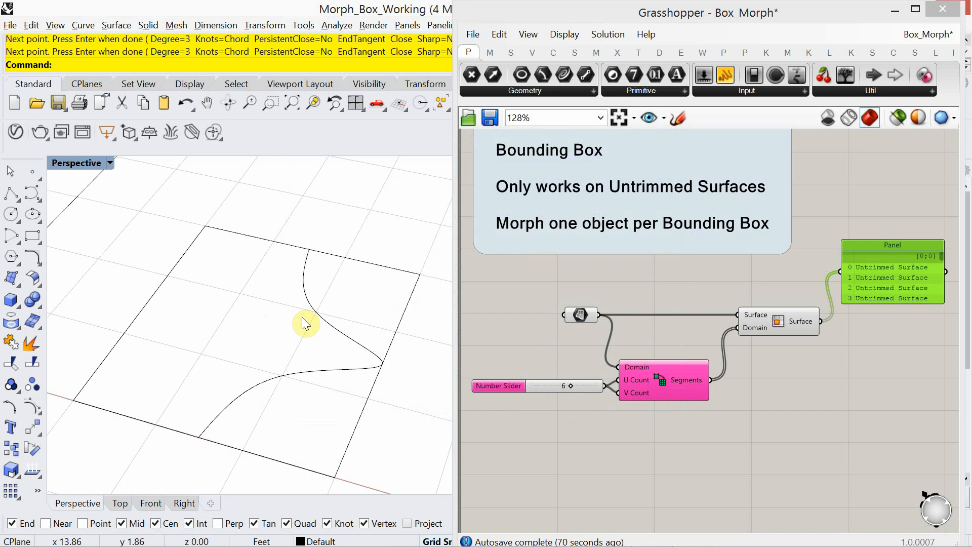
- Mirror the curve about the line joining the midpoints of the rectangle's far and near sides, and delete the mirrored copy
click(314, 310)
text(M)
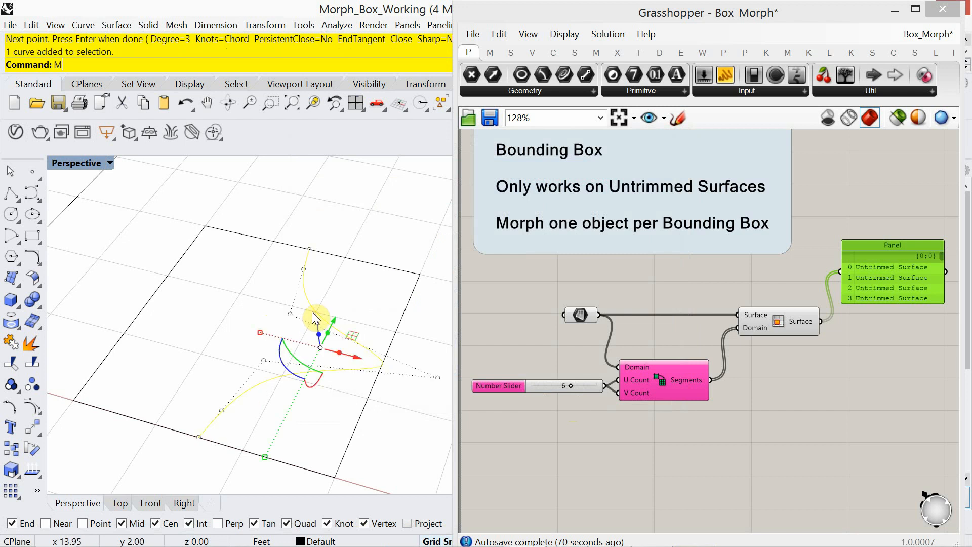
text(irror)
key(Return)
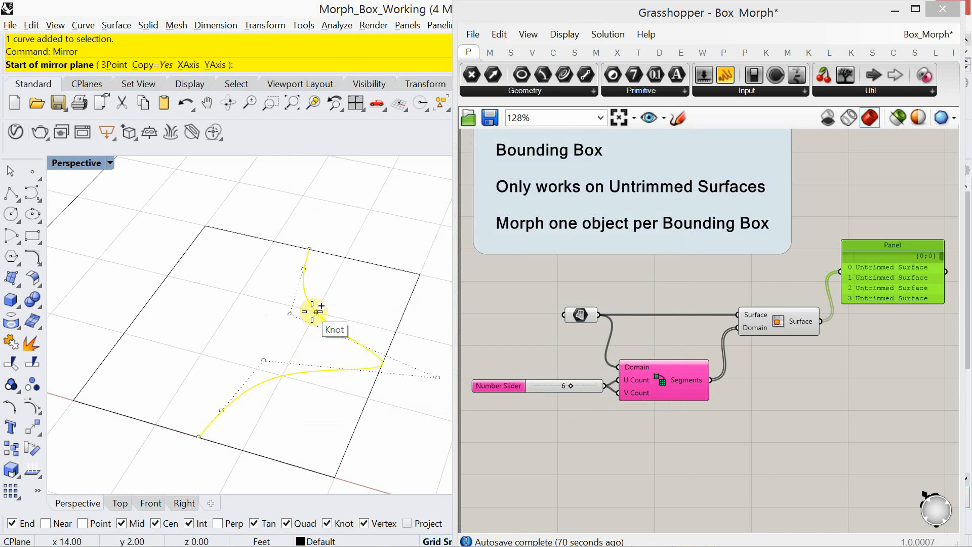
click(308, 249)
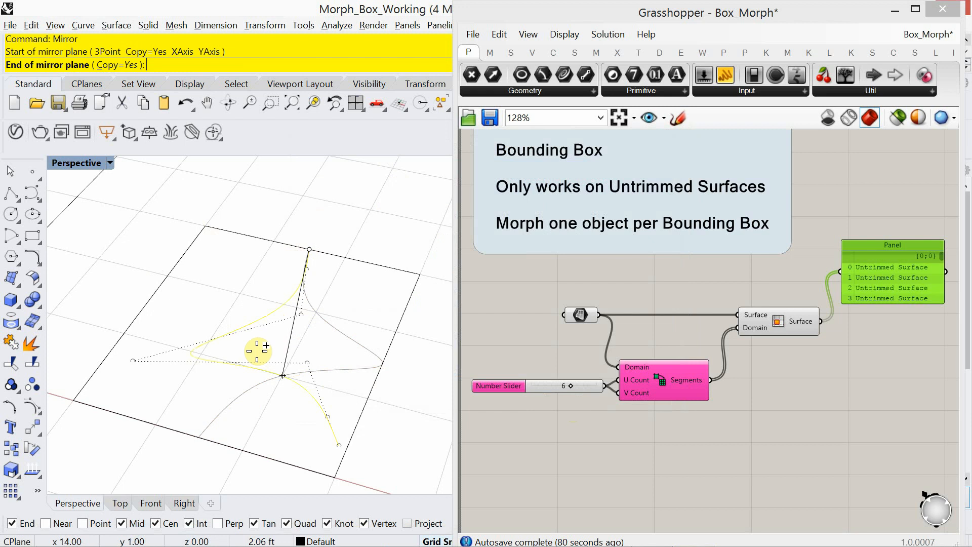
click(205, 405)
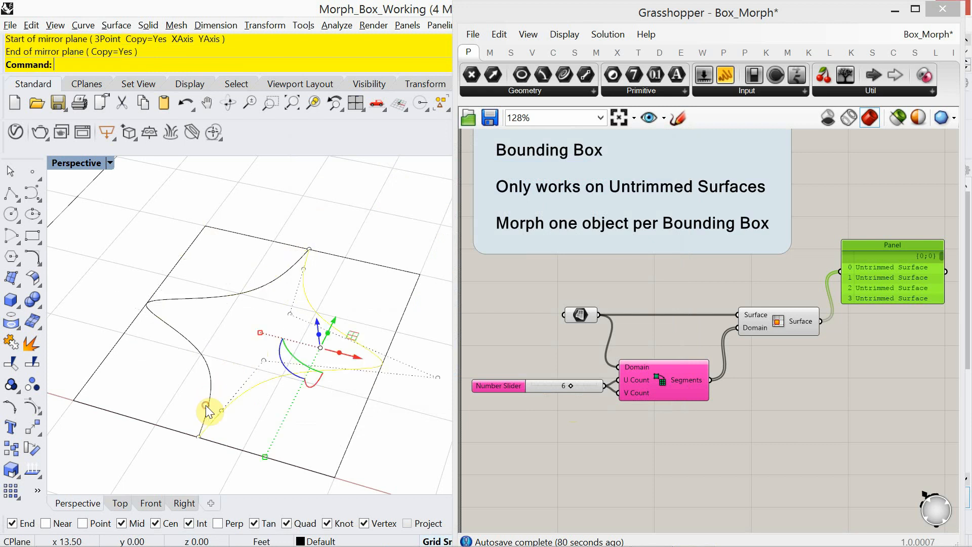
key(Escape)
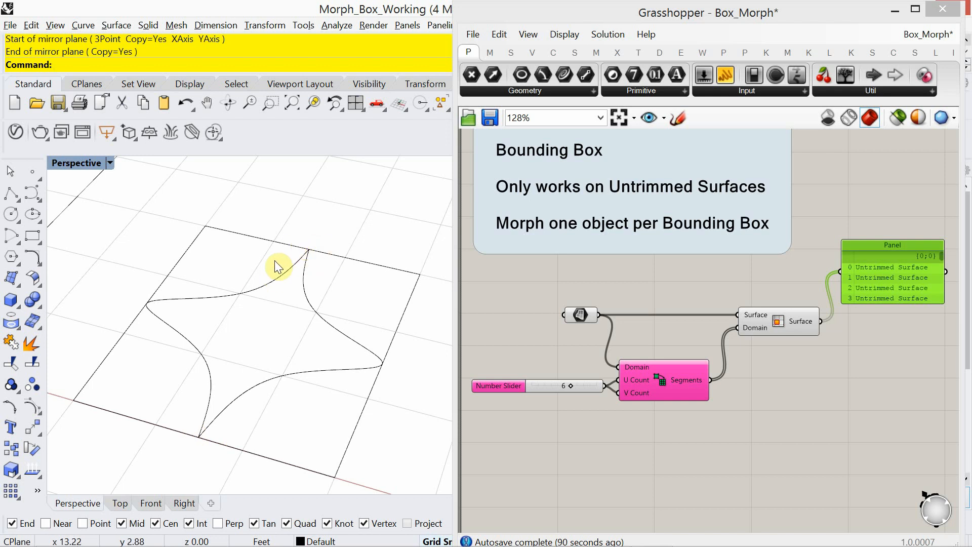
click(270, 286)
key(Delete)
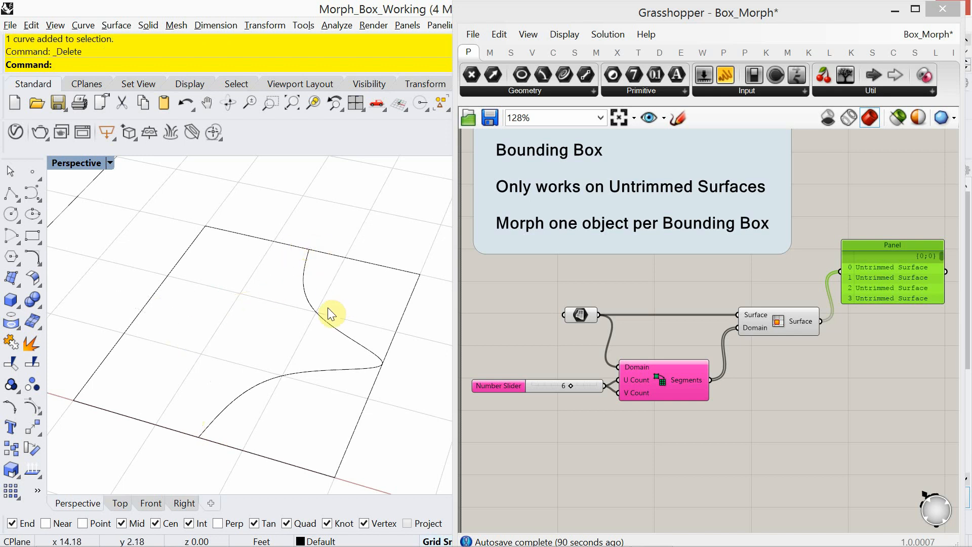
- Shift the curve's second and second-to-last control points together along the red axis toward the rectangle's right side to round the curve's ends
click(304, 296)
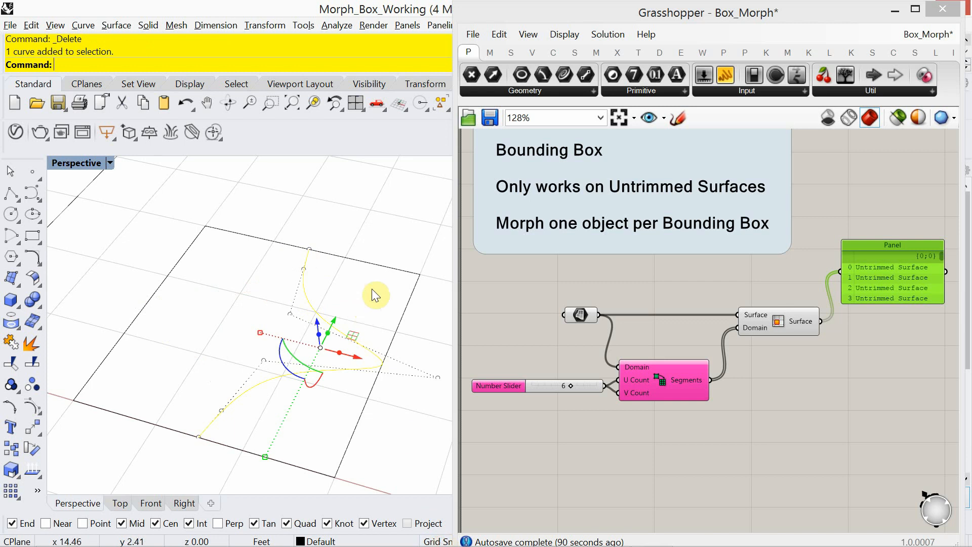
click(385, 250)
click(310, 301)
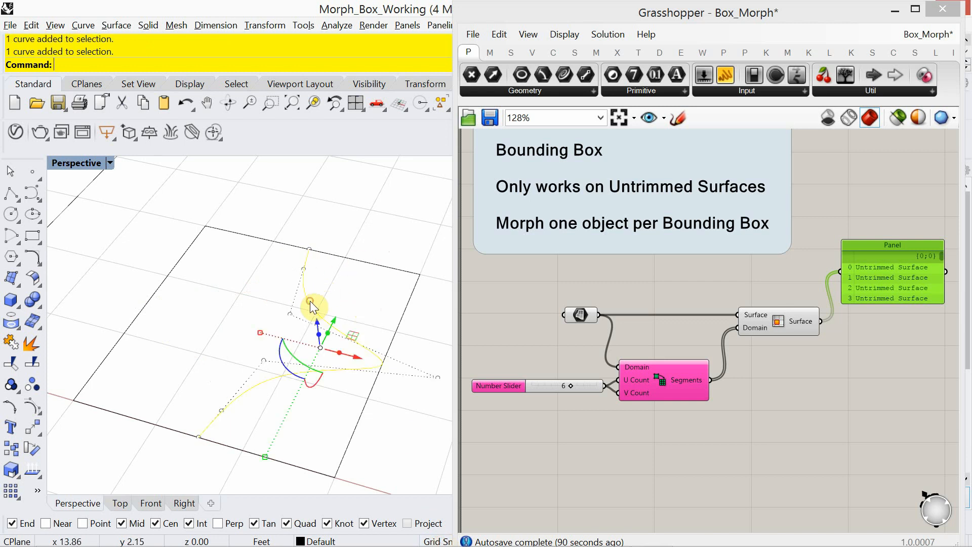
click(330, 291)
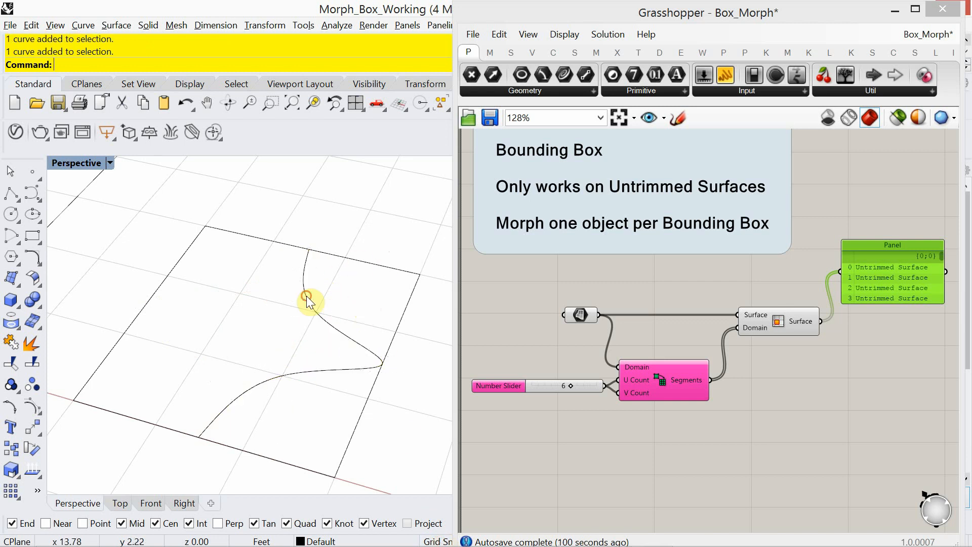
click(305, 295)
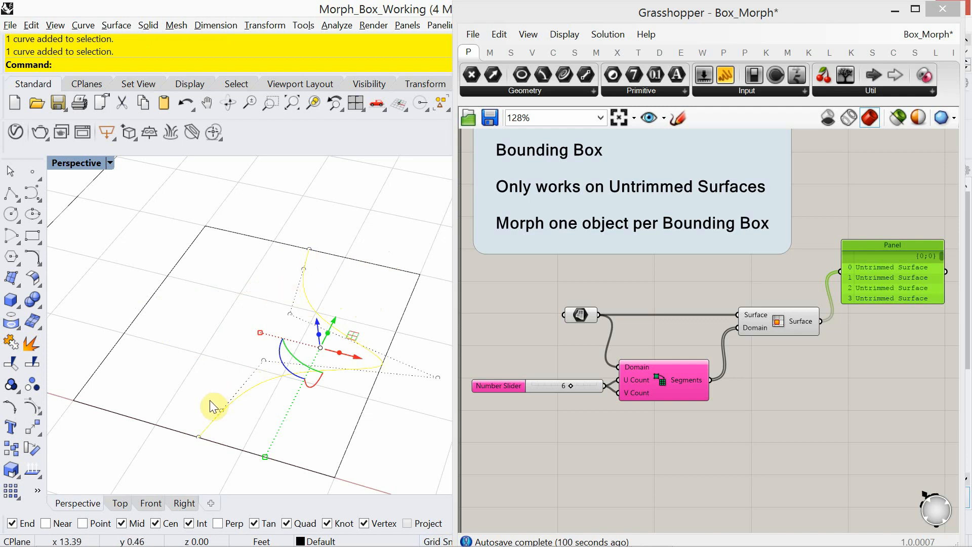
click(221, 410)
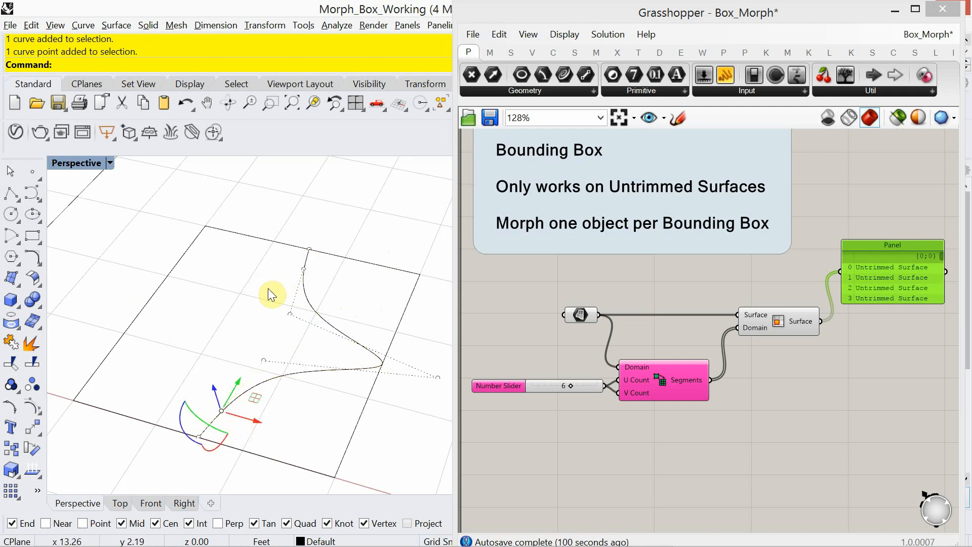
shift+drag(321, 259, 322, 261)
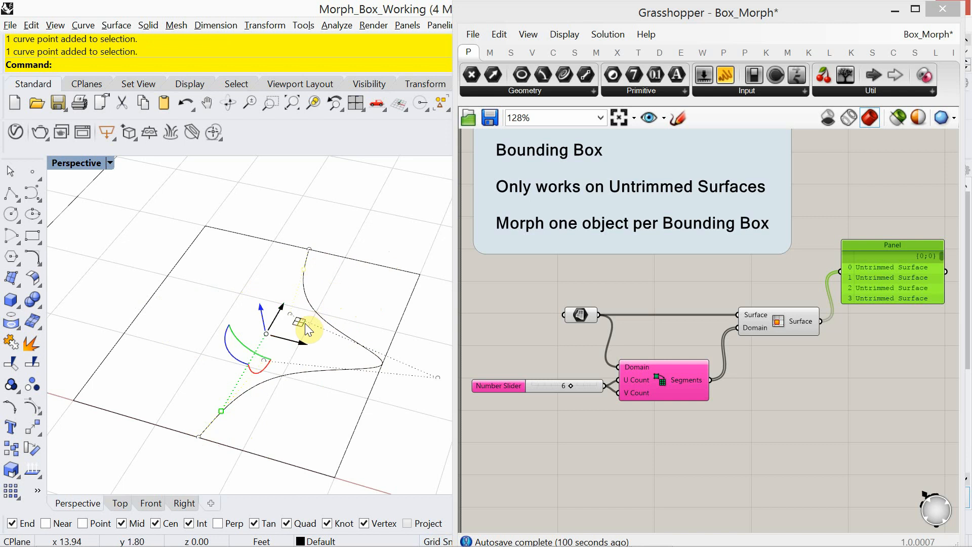
mouse_move(303, 323)
mouse_down()
mouse_move(332, 326)
mouse_move(315, 332)
mouse_up()
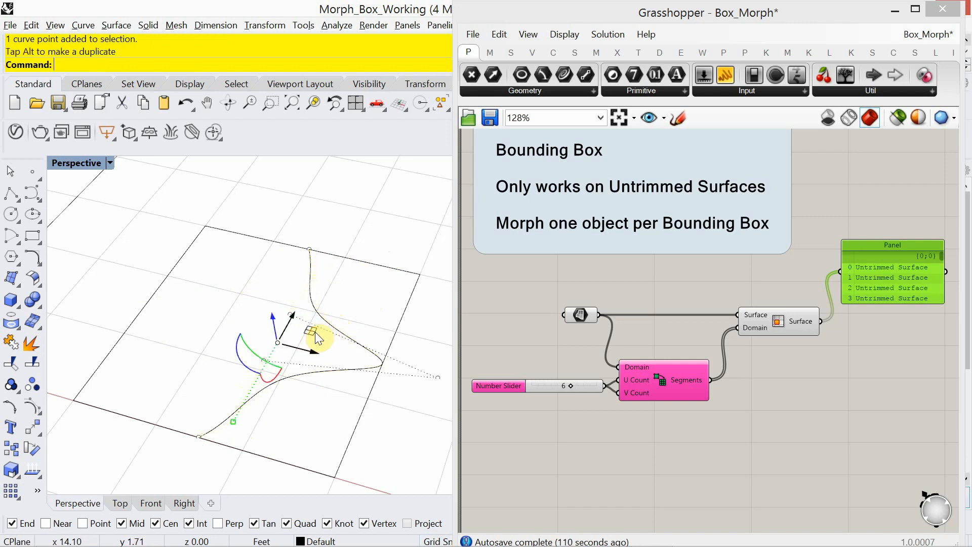
key(ctrl+z)
drag(299, 346, 324, 360)
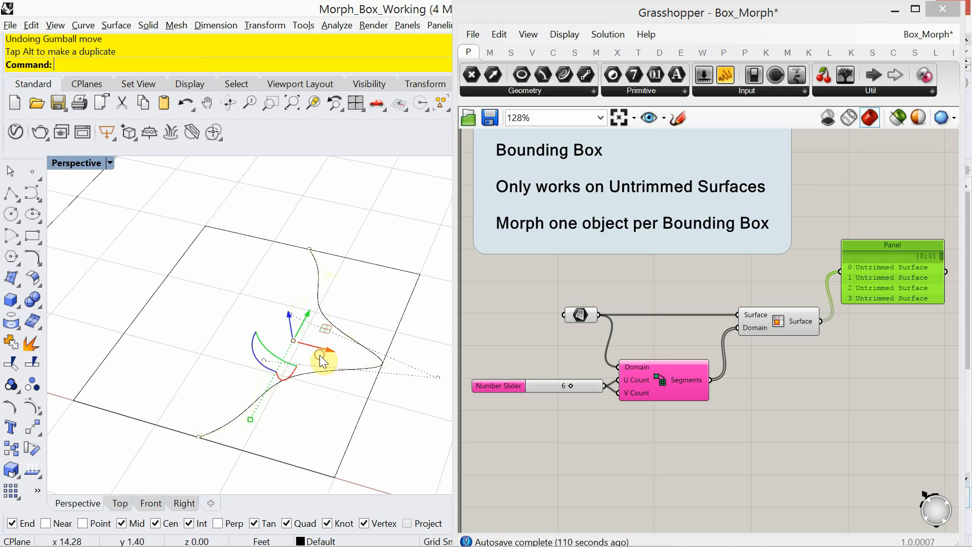
key(Escape)
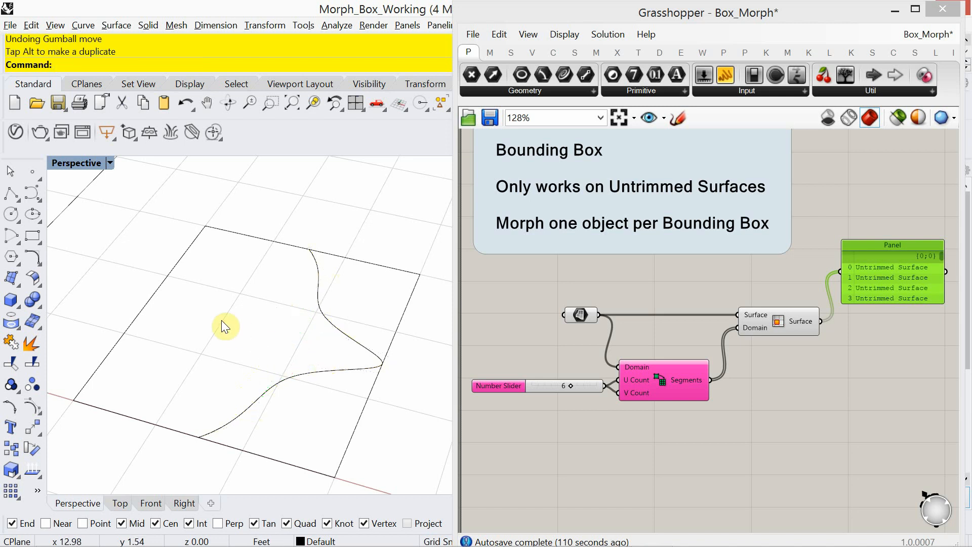
- Mirror a copy of the reshaped curve about the rectangle's centre line, starting the mirror plane at the far side's midpoint
click(323, 369)
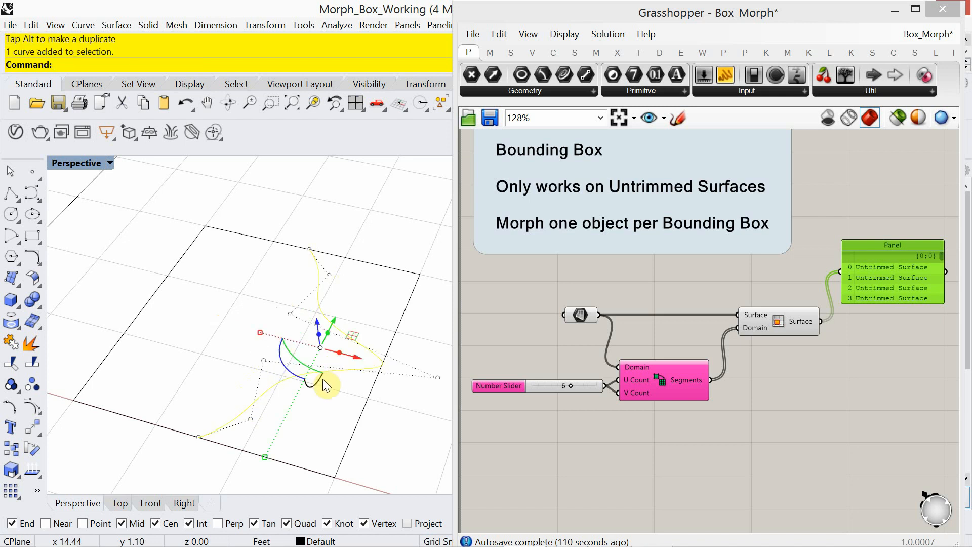
text(Mirror)
key(Return)
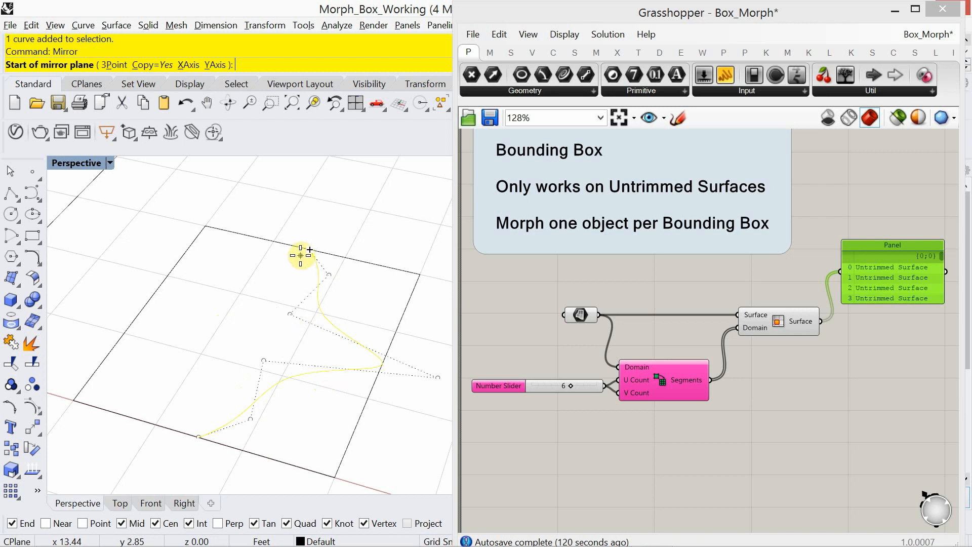
text(mid)
key(Return)
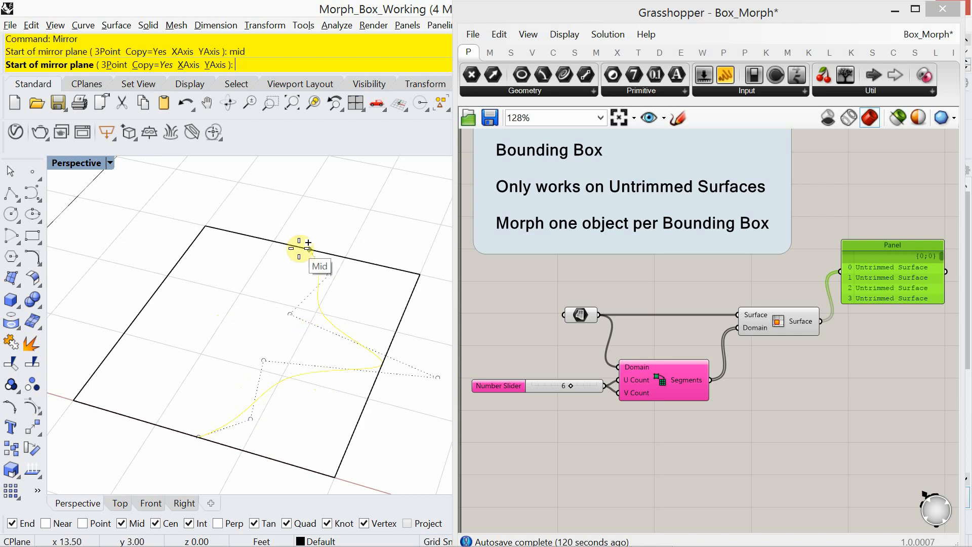
click(304, 247)
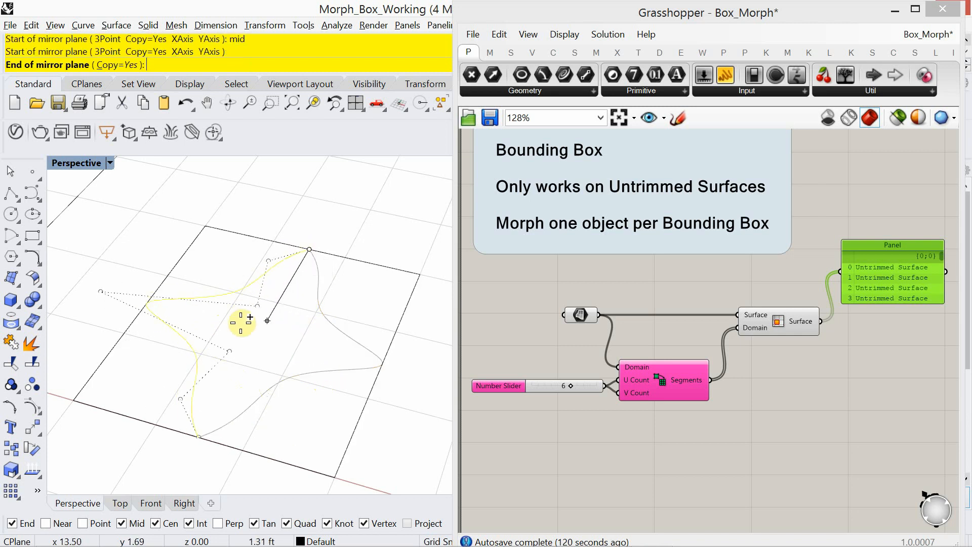
click(254, 364)
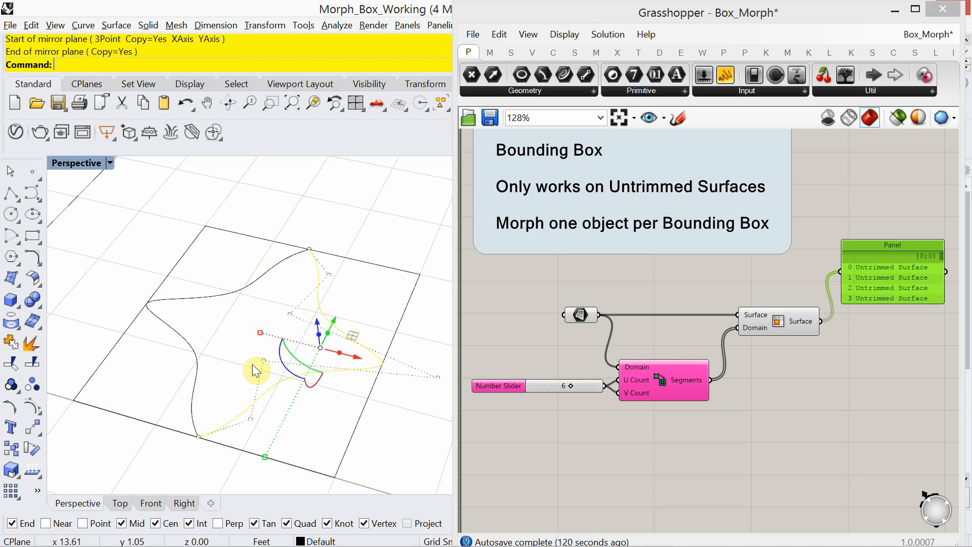
key(Escape)
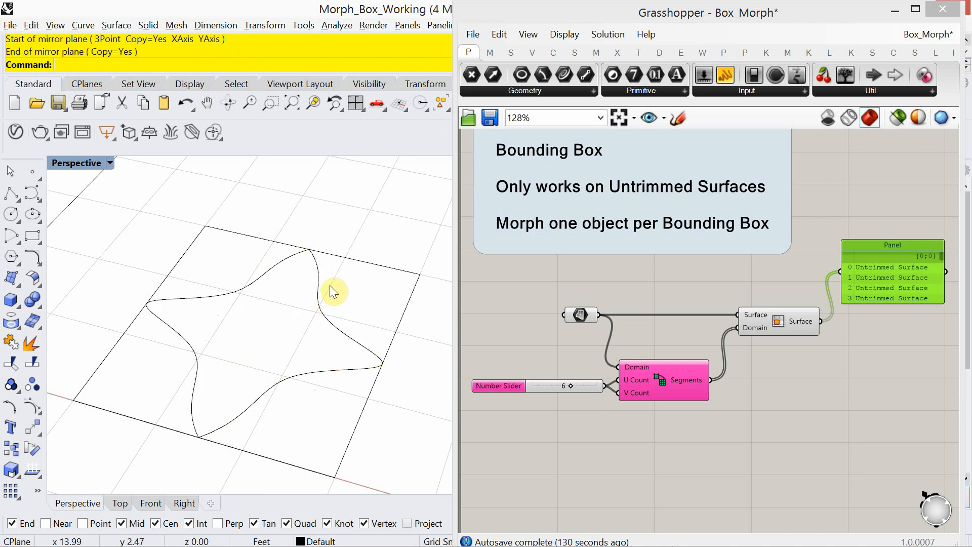
- Join the original curve and its mirrored copy into one closed four-pointed star outline
drag(340, 277, 232, 290)
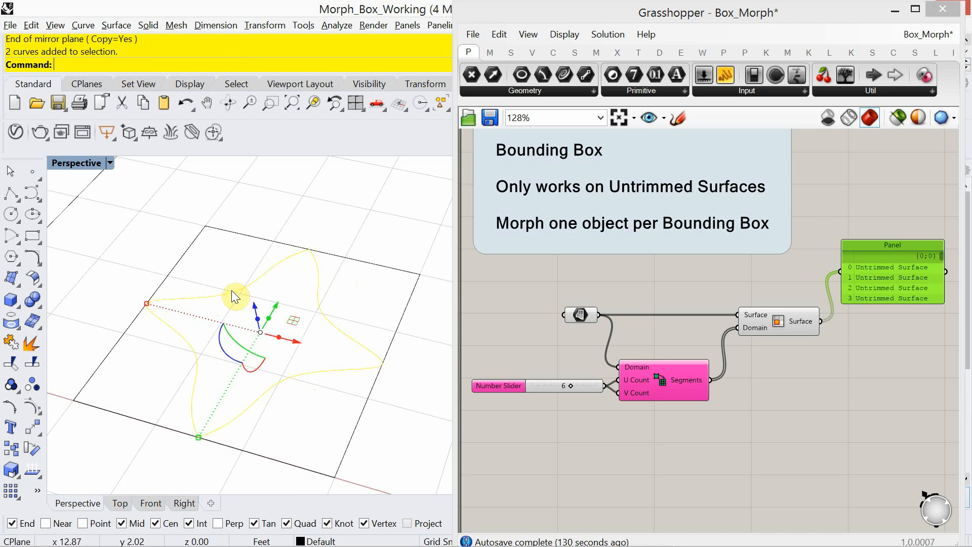
text(join)
key(Return)
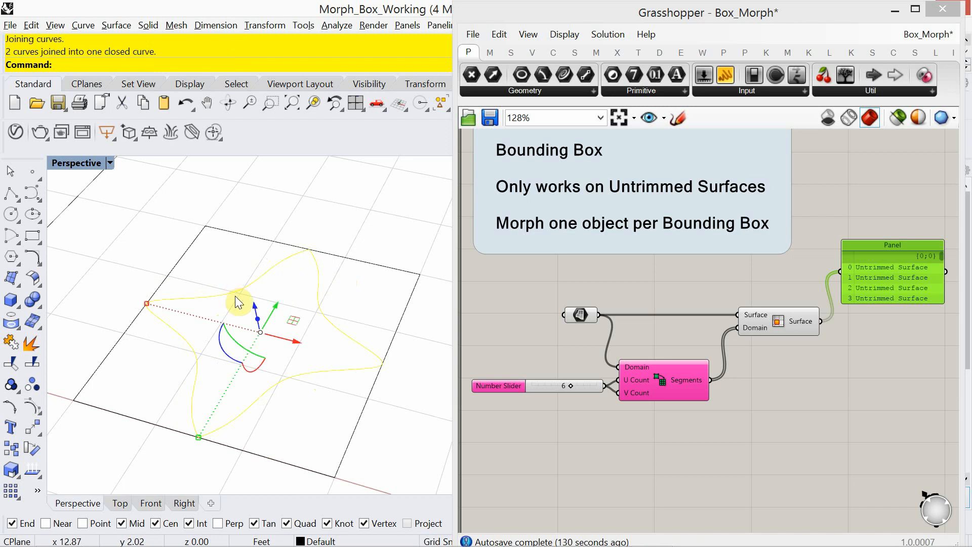
- Offset the closed star outline inward by 0.166667 ft to create a smaller inner star, and clear the selection
text(Offset)
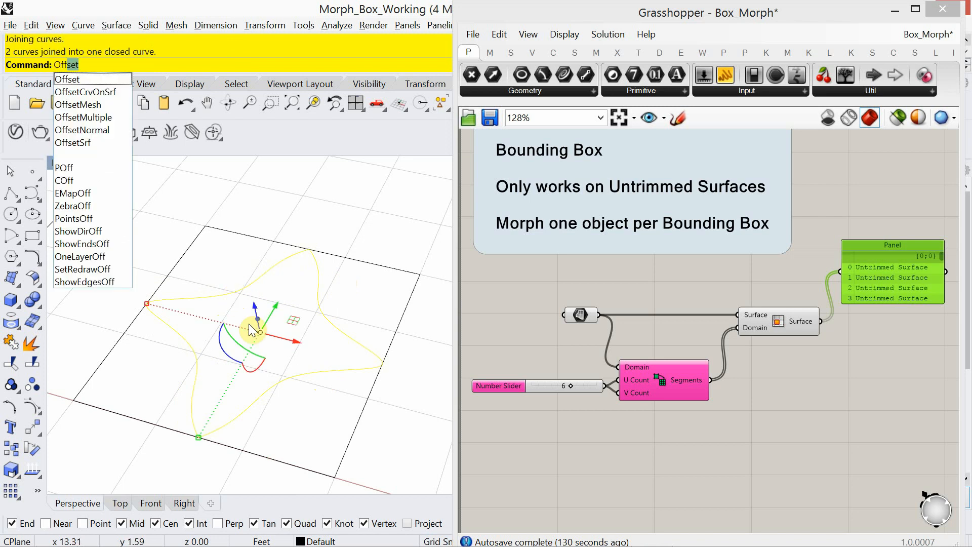
key(Return)
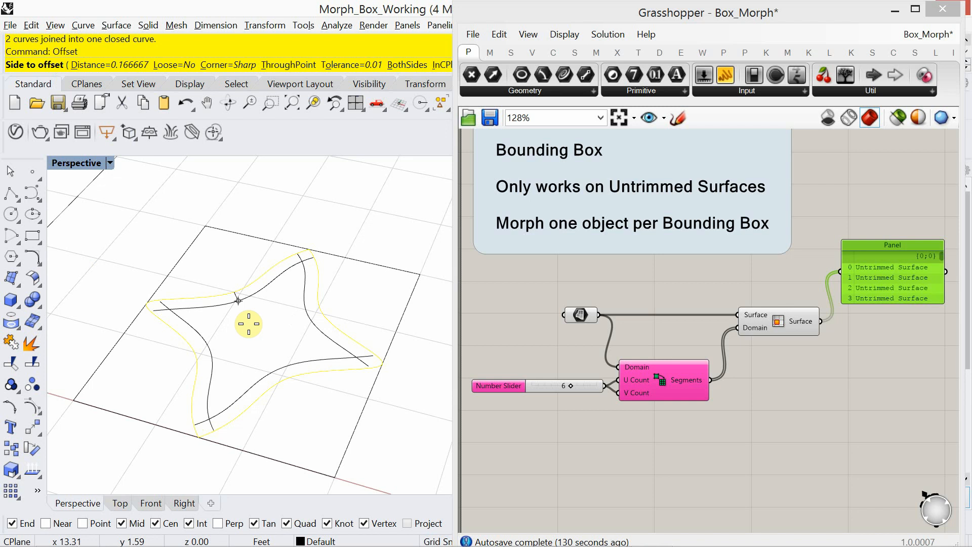
click(281, 364)
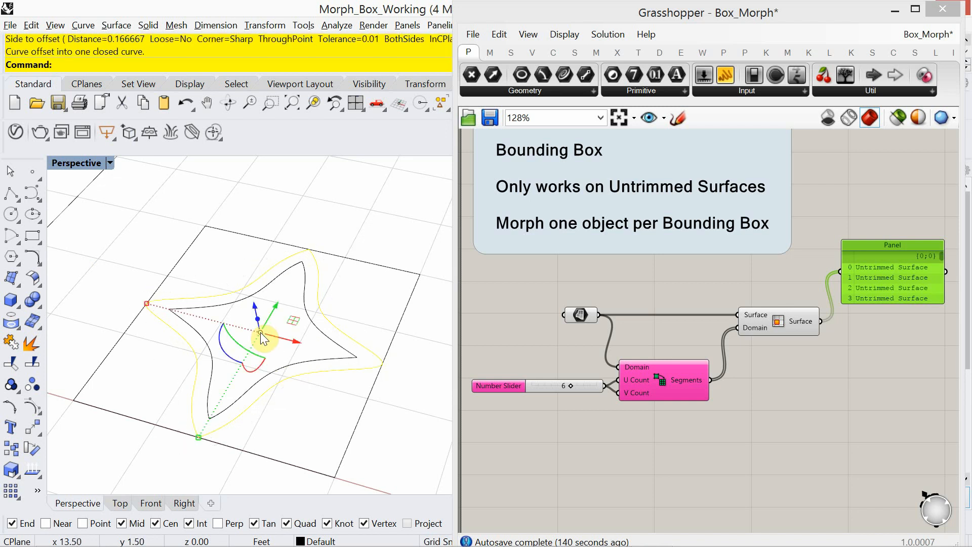
key(Escape)
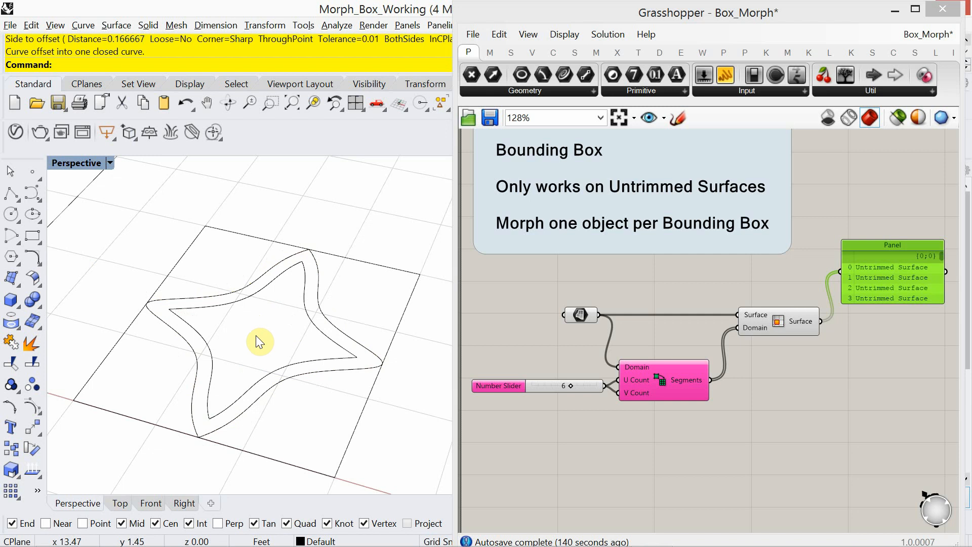
- Fillet the inner star's far point with a radius of 0.0625, keeping the join and trim options on
text(Fillet)
key(Return)
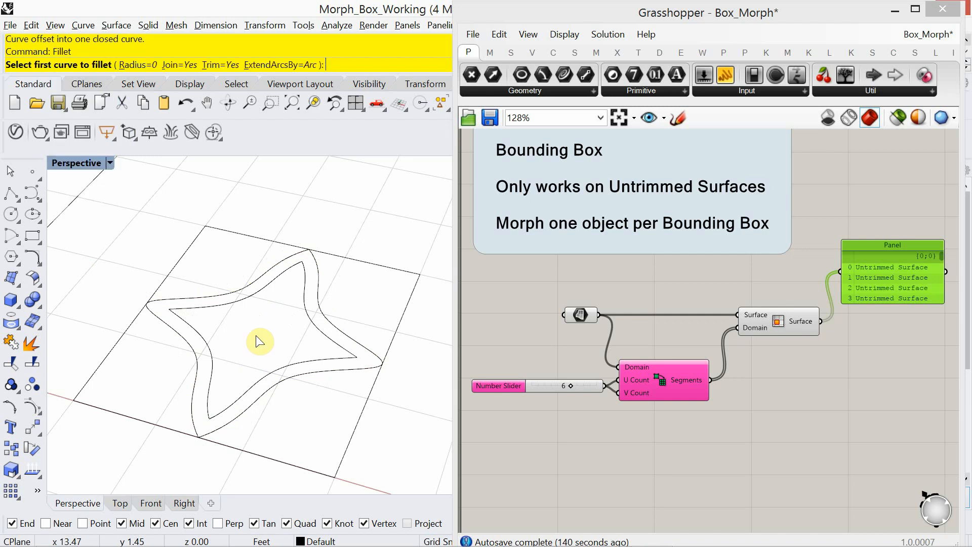
text(r)
key(Return)
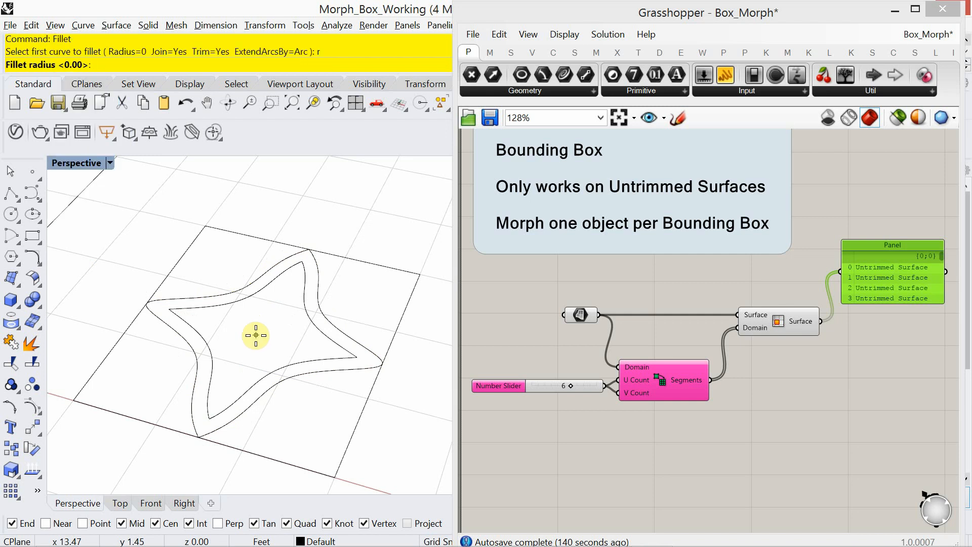
text(.0625)
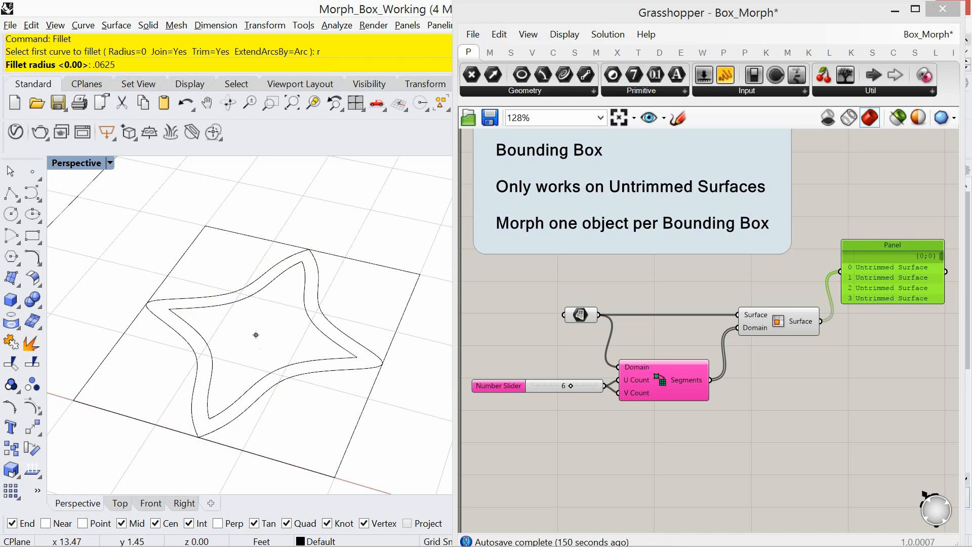
right_click(258, 342)
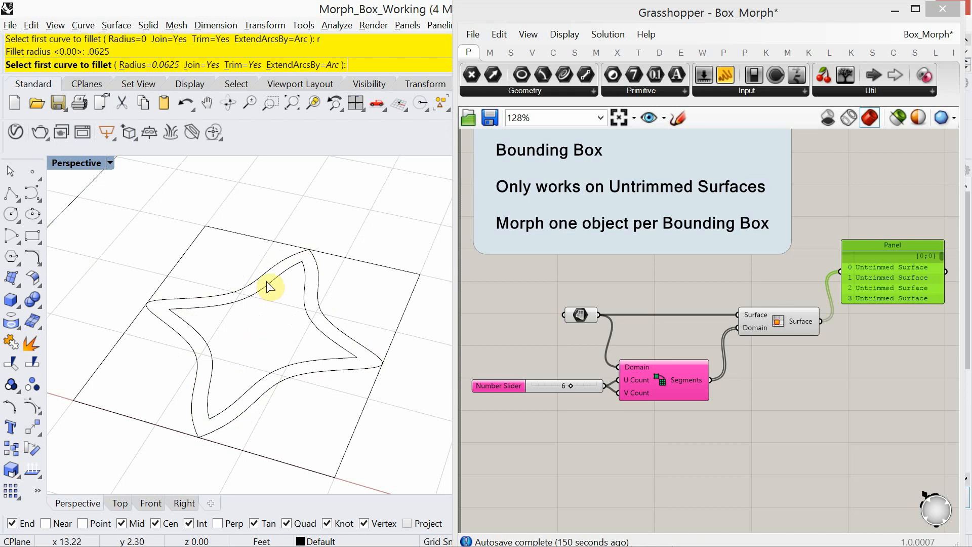
click(289, 277)
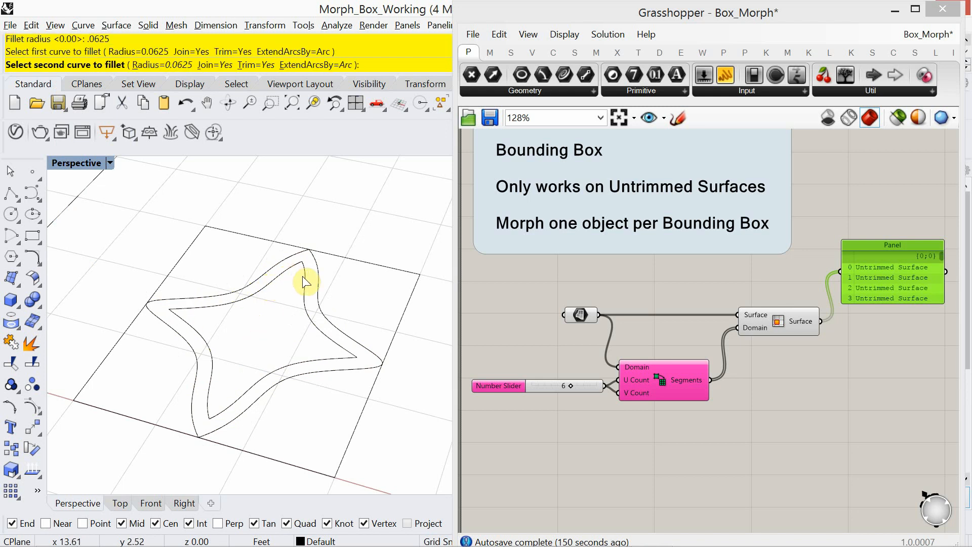
click(304, 312)
- Fillet the three remaining points of the inner star with the same 0.0625 radius
right_click(305, 337)
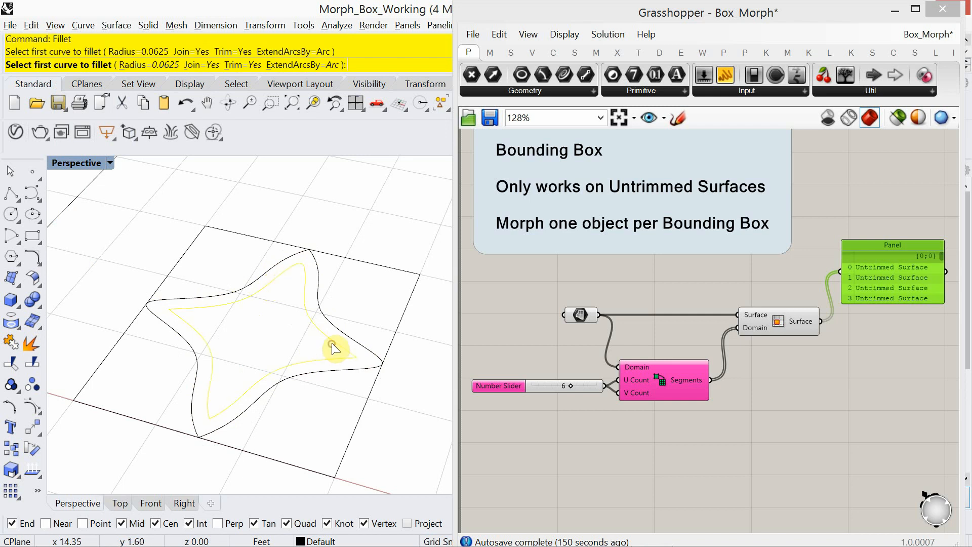
click(336, 341)
click(336, 360)
right_click(260, 344)
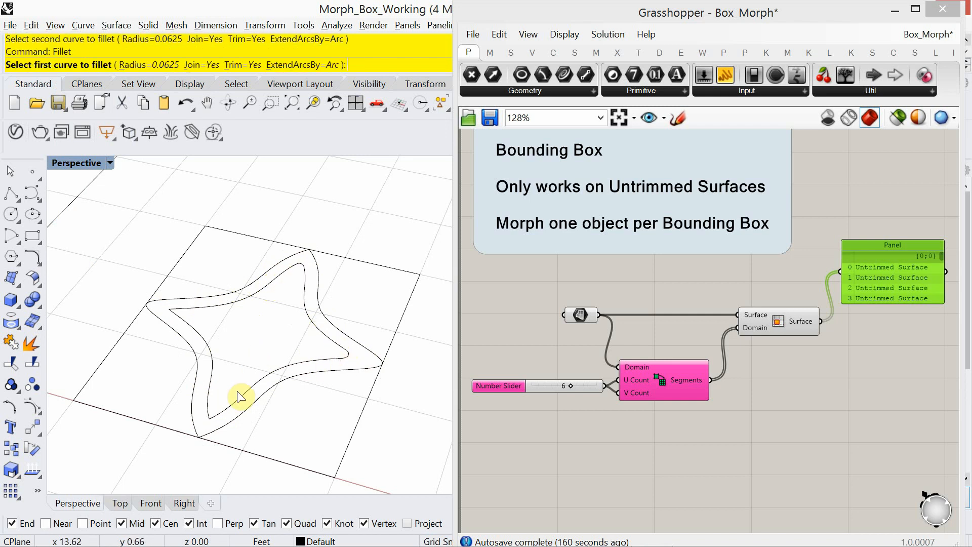
click(237, 398)
click(210, 396)
right_click(217, 334)
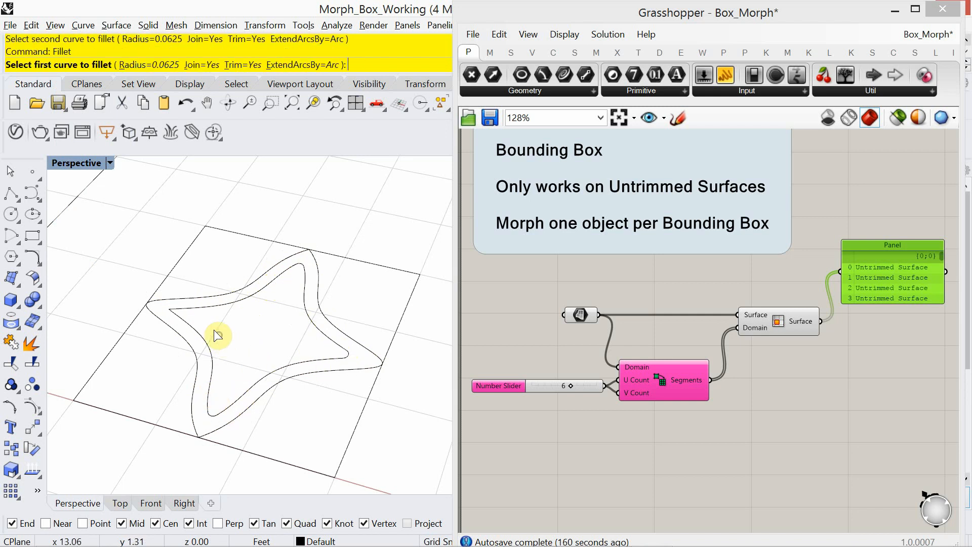
click(188, 313)
click(189, 316)
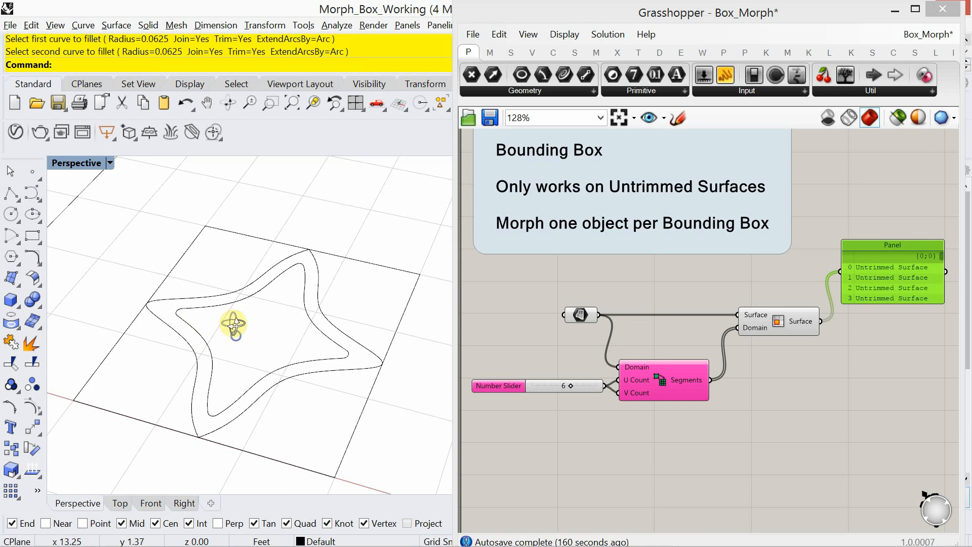
- Extrude both star outlines together upward as a solid, about 0.67 ft high, with the both-sides option set to No
right_drag(232, 326, 333, 438)
scroll(254, 348, down, 3)
drag(286, 358, 205, 287)
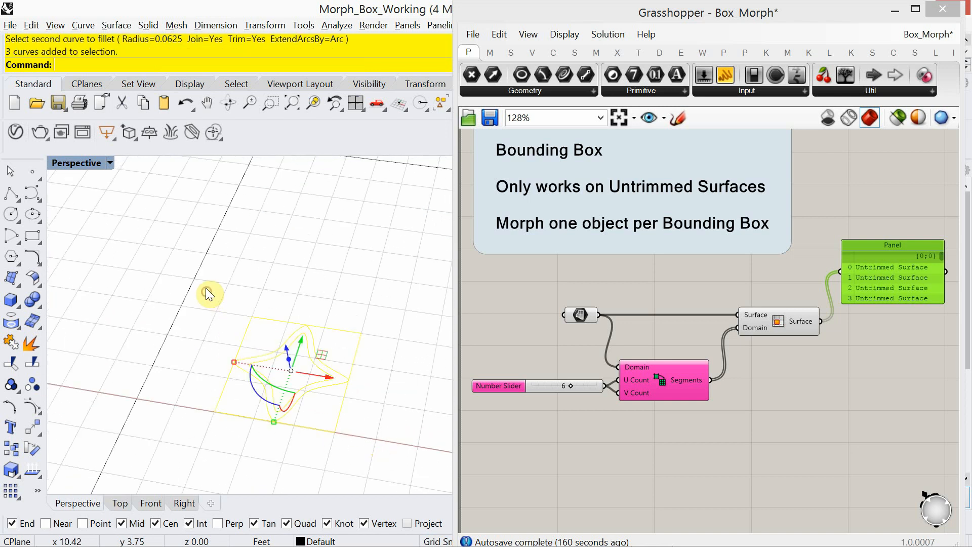
key(ctrl+shift+e)
right_drag(218, 310, 142, 339)
key(Escape)
drag(249, 357, 243, 312)
text(extrudecrv)
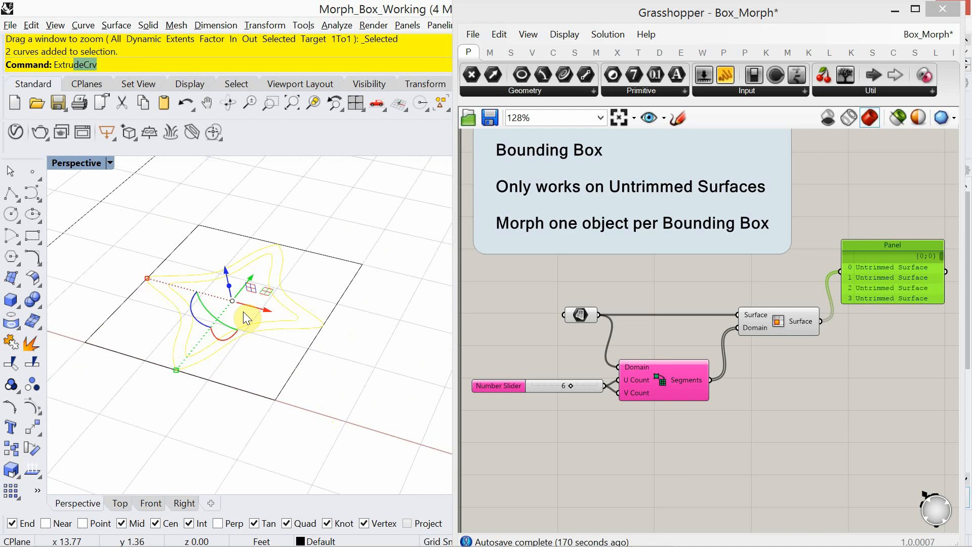
key(Return)
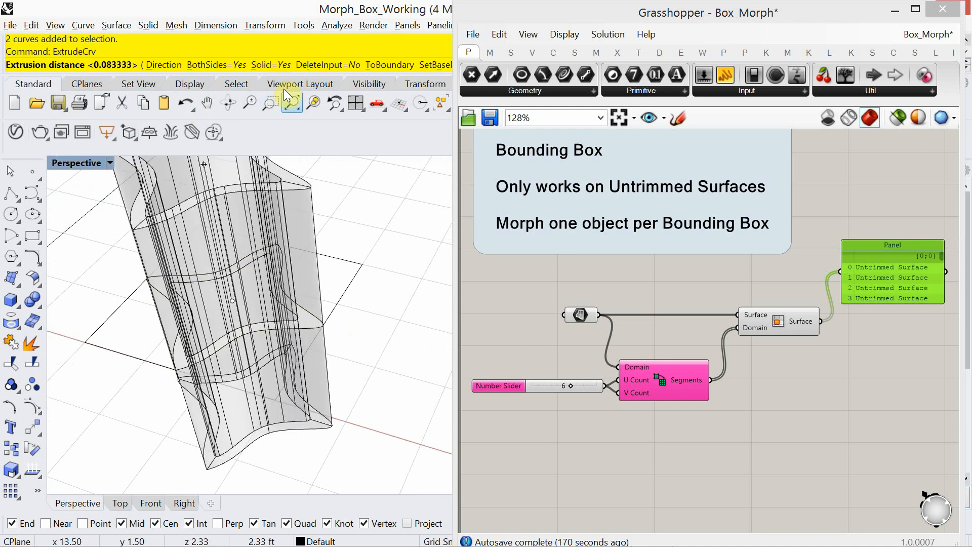
click(217, 66)
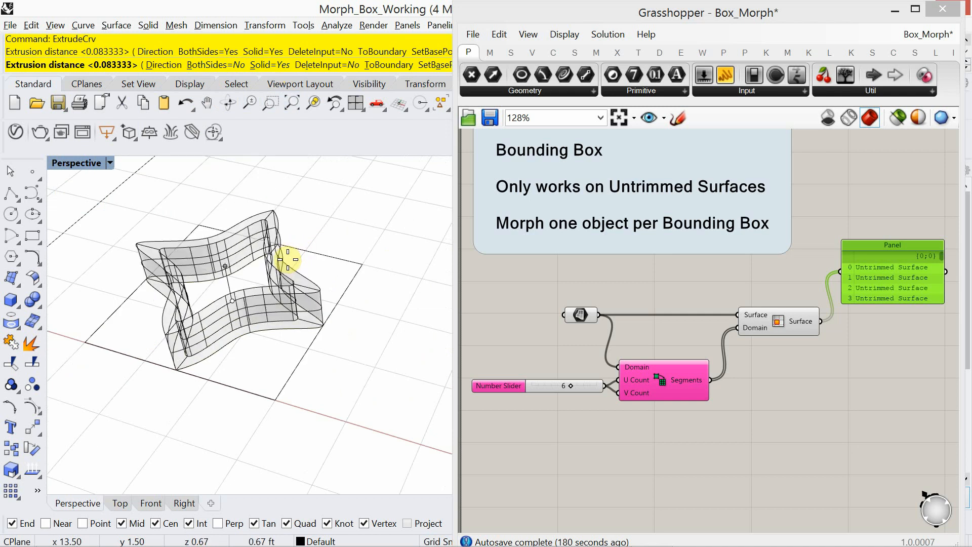
click(287, 260)
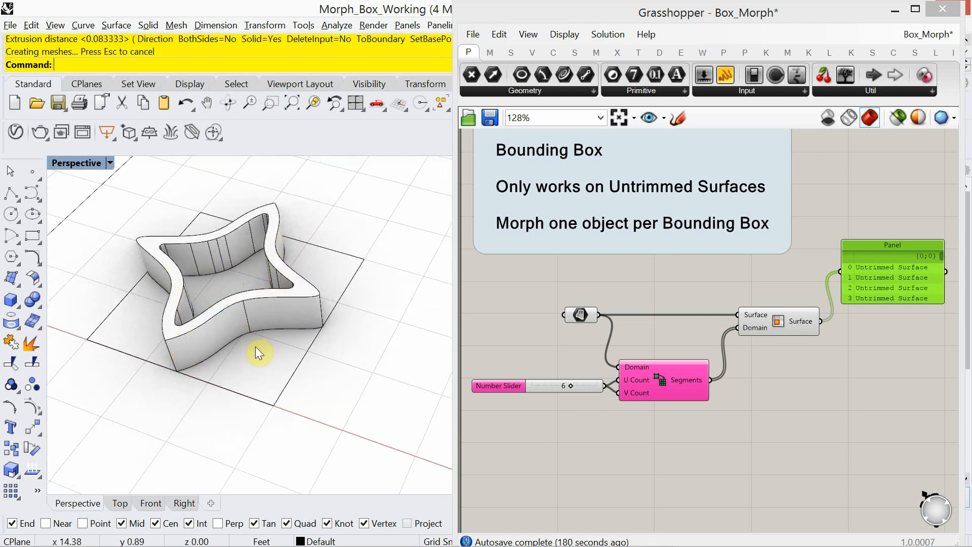
- Add a Geometry parameter below the Divide Domain components in Grasshopper and set the extruded star solid as its one geometry
scroll(168, 390, down, 3)
right_drag(209, 330, 214, 334)
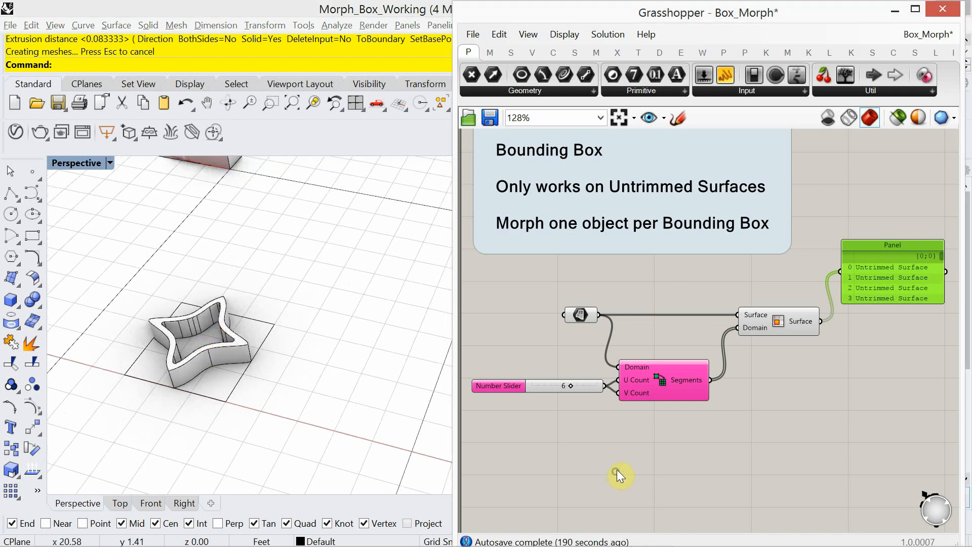
right_drag(616, 470, 621, 461)
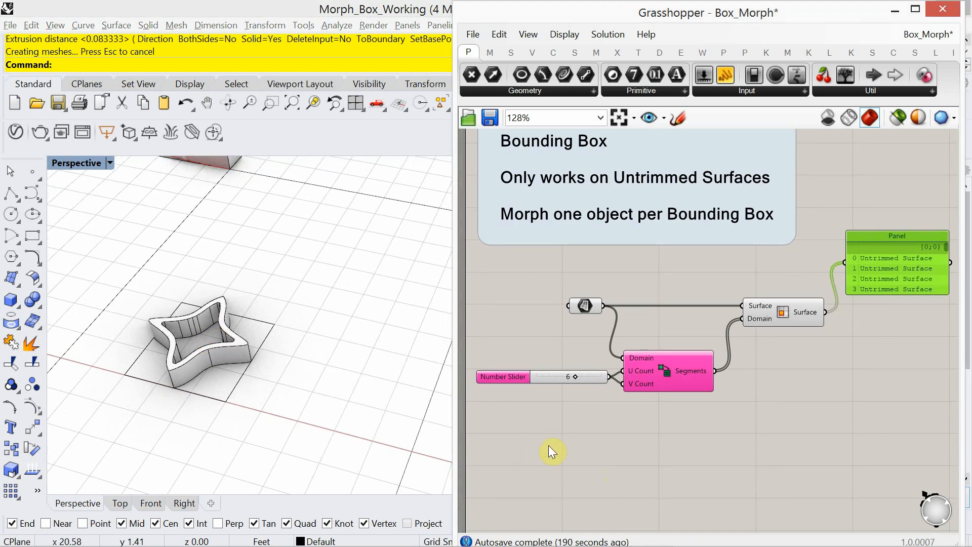
click(573, 90)
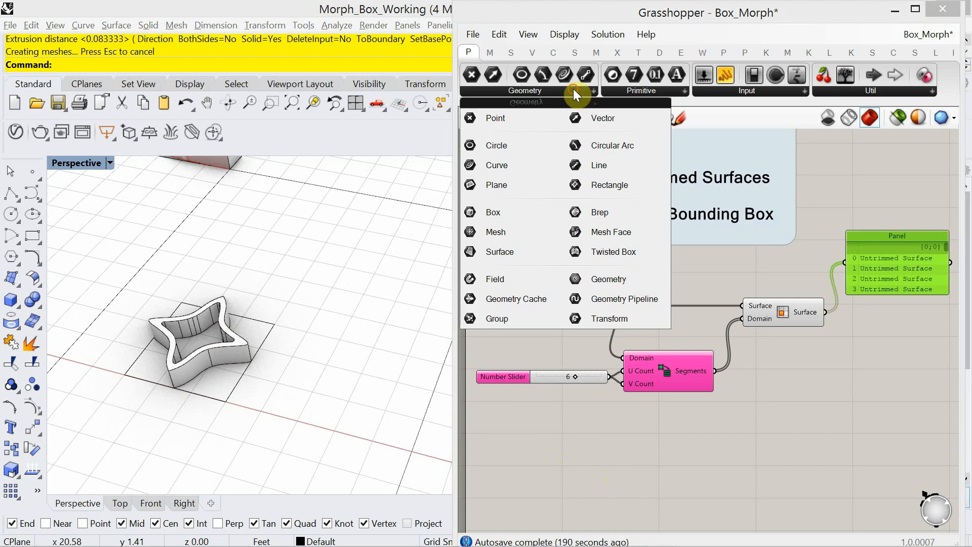
click(615, 279)
click(596, 446)
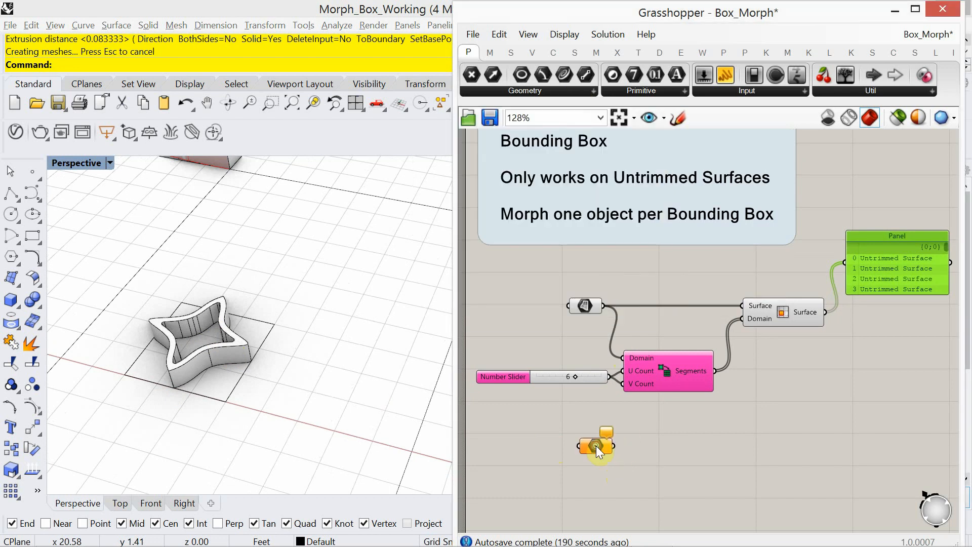
right_click(595, 445)
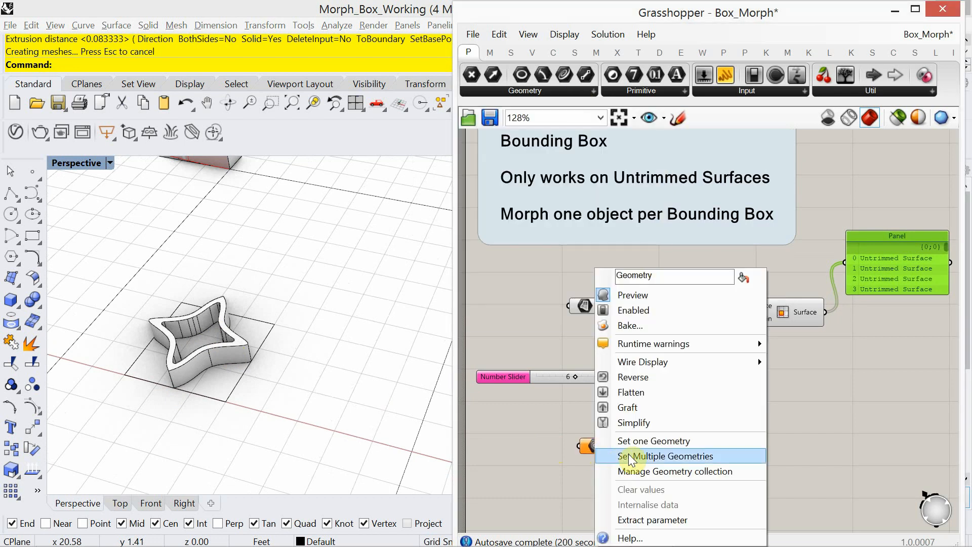
click(639, 437)
click(214, 347)
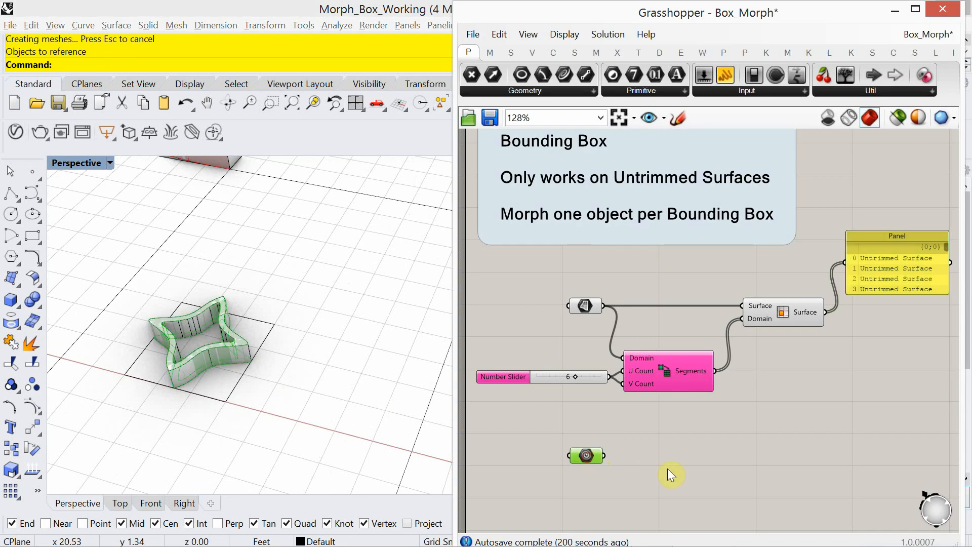
- Add a Box Morph component to the canvas, placed below the panel listing the untrimmed surfaces
right_drag(679, 461, 624, 451)
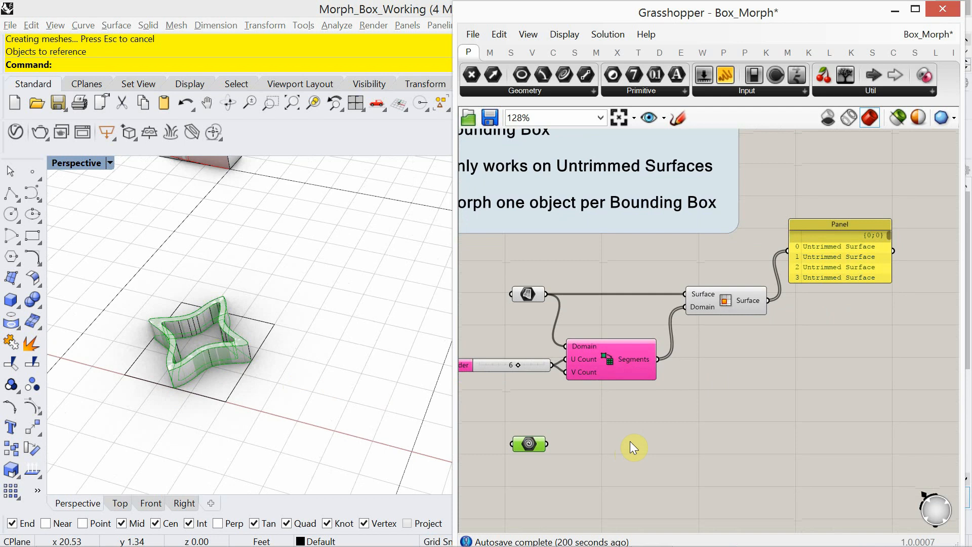
right_drag(685, 254, 730, 329)
scroll(731, 329, down, 2)
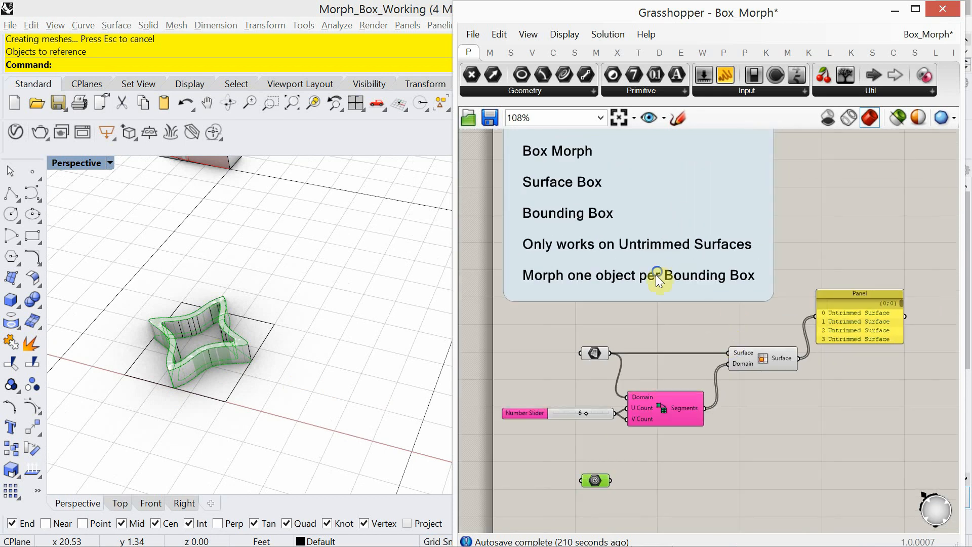
right_drag(655, 274, 655, 361)
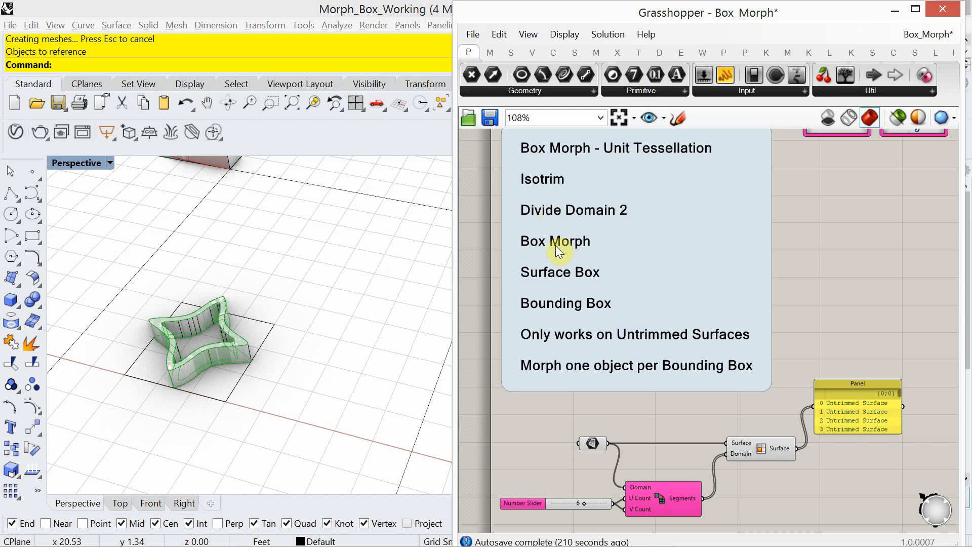
right_drag(769, 502, 709, 367)
double_click(709, 405)
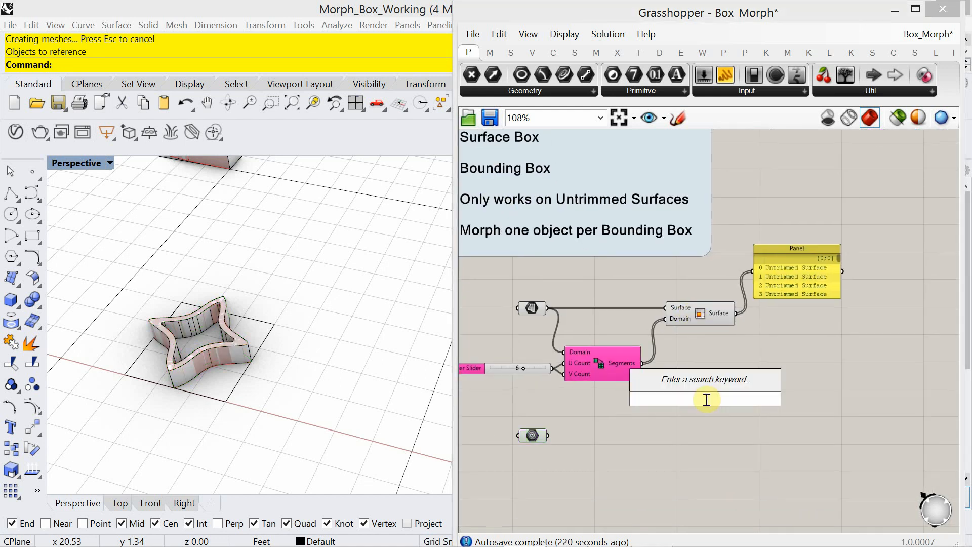
text(box mor)
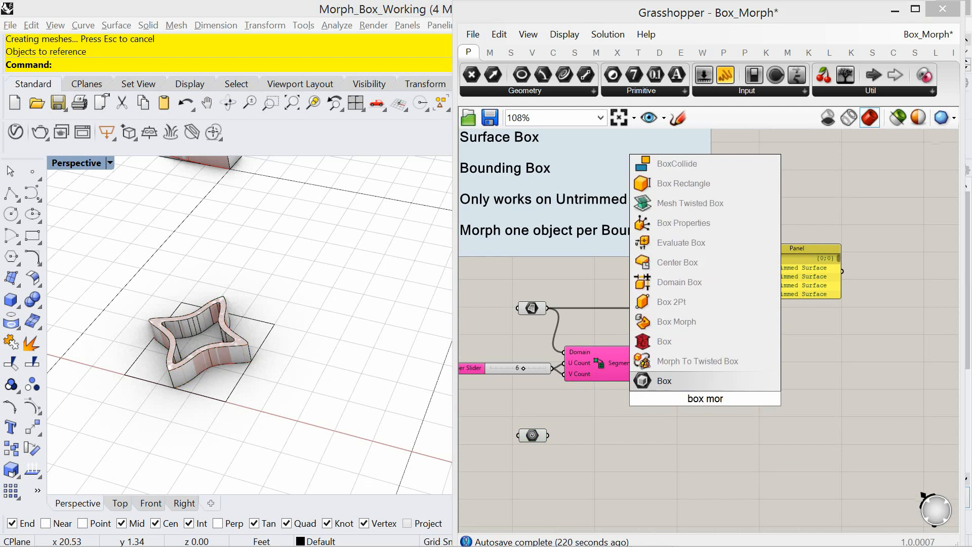
click(698, 324)
drag(741, 408, 844, 390)
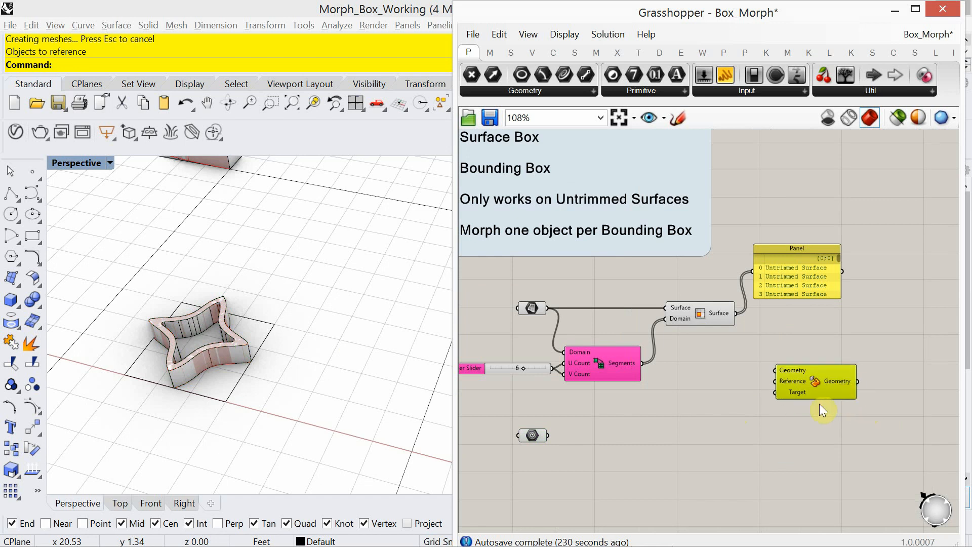
- Examine the Geometry, Reference and Target inputs of the Box Morph component
scroll(819, 403, up, 5)
right_drag(785, 367, 757, 367)
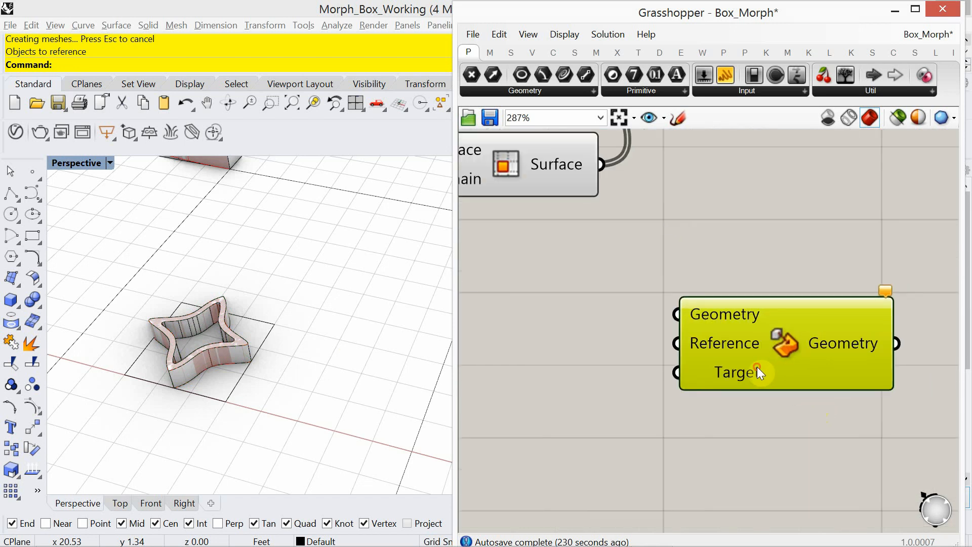
mouse_move(713, 315)
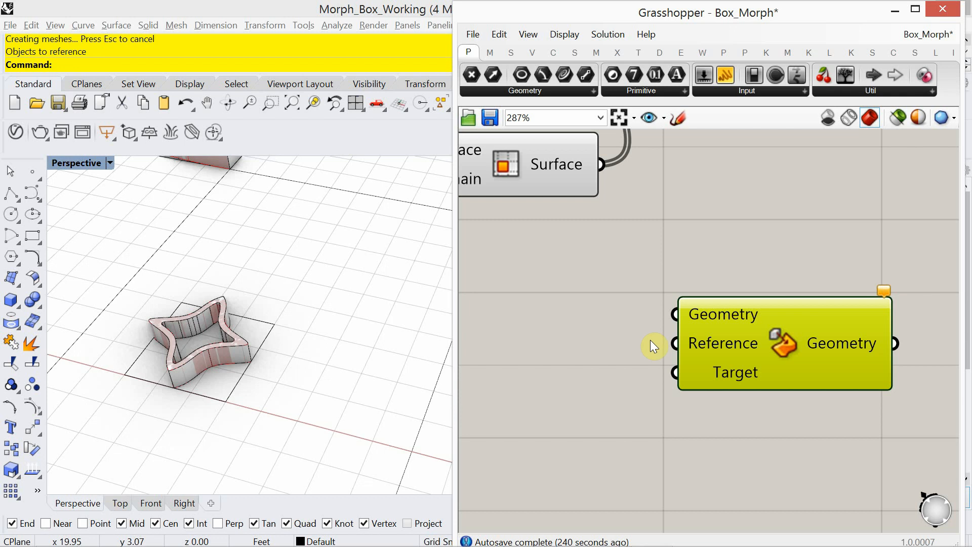
mouse_move(695, 345)
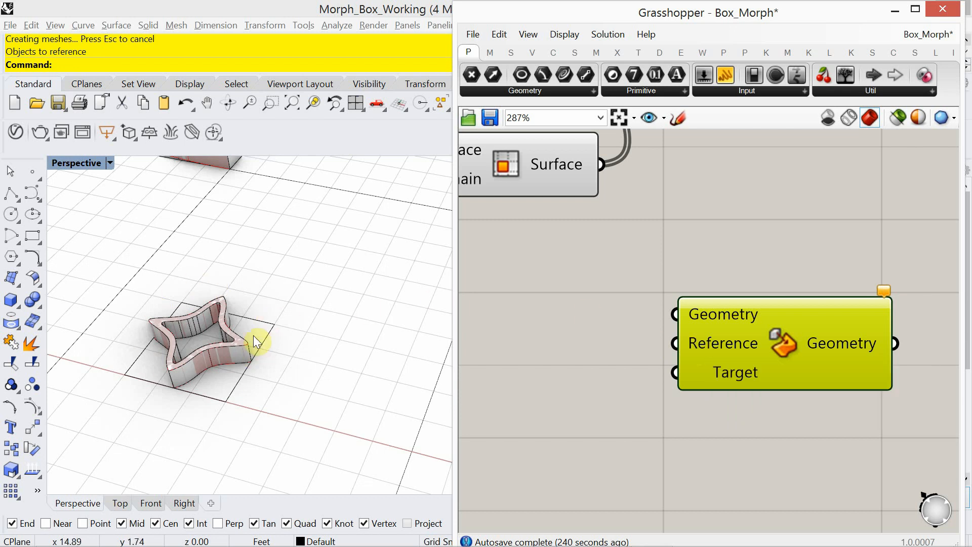
mouse_move(722, 371)
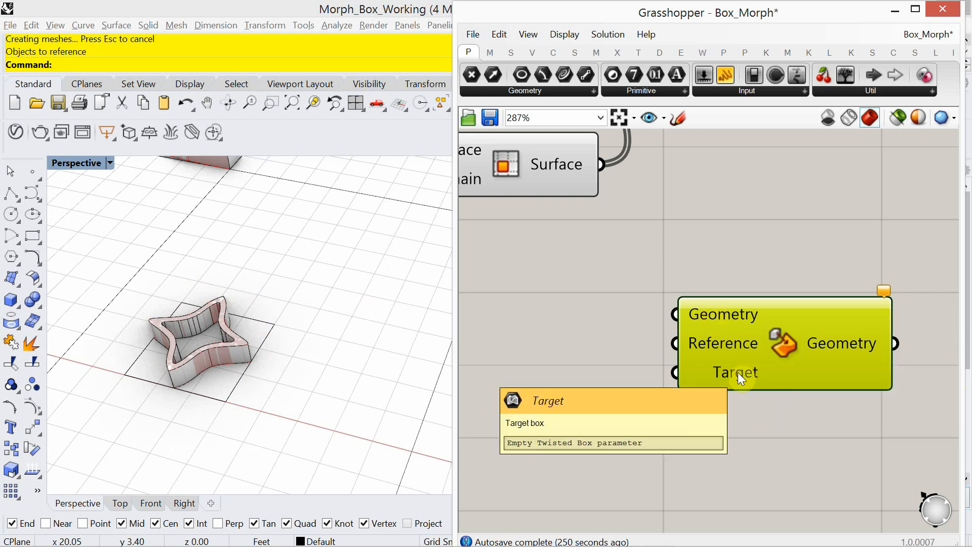
scroll(686, 318, down, 4)
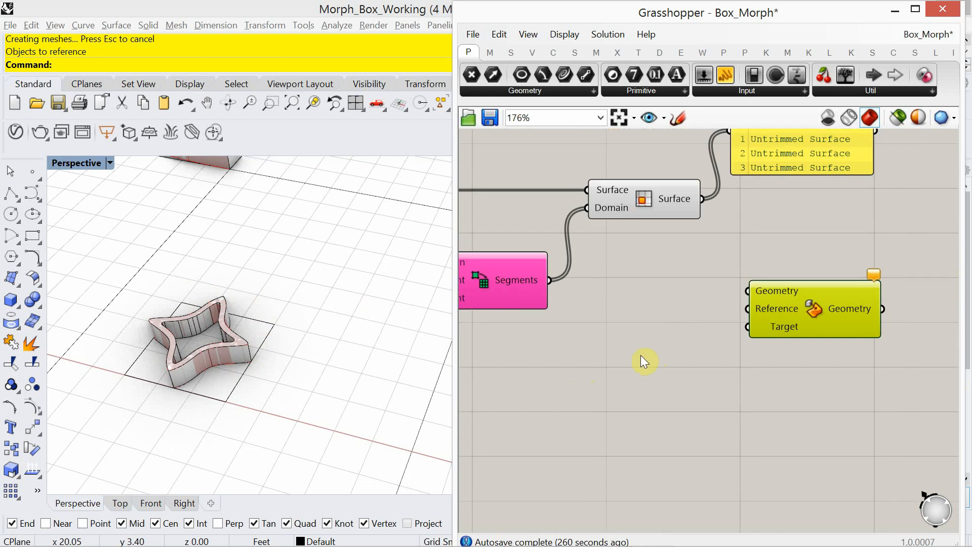
- Connect the star Geometry parameter to Box Morph's Geometry input and add a Bounding Box component beside the parameter
scroll(641, 359, down, 4)
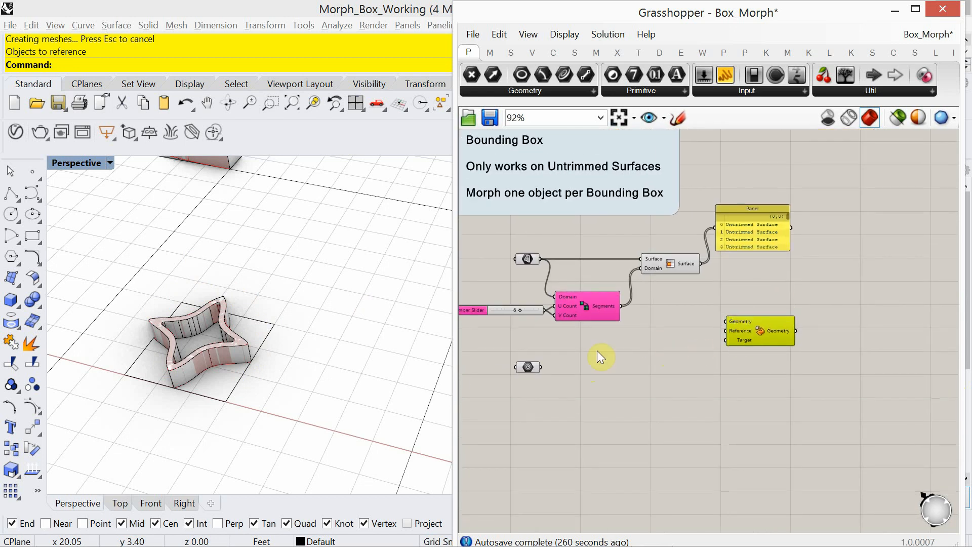
drag(541, 367, 724, 322)
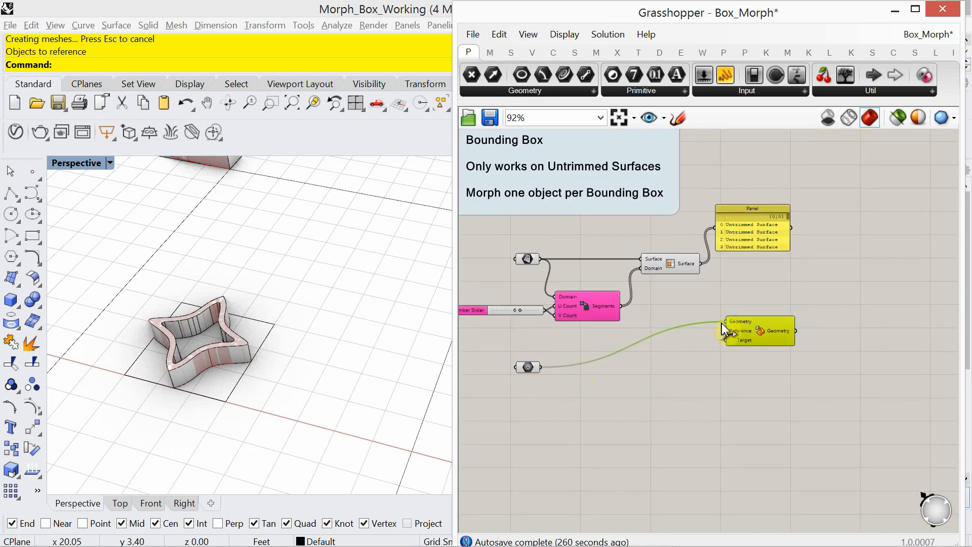
double_click(597, 378)
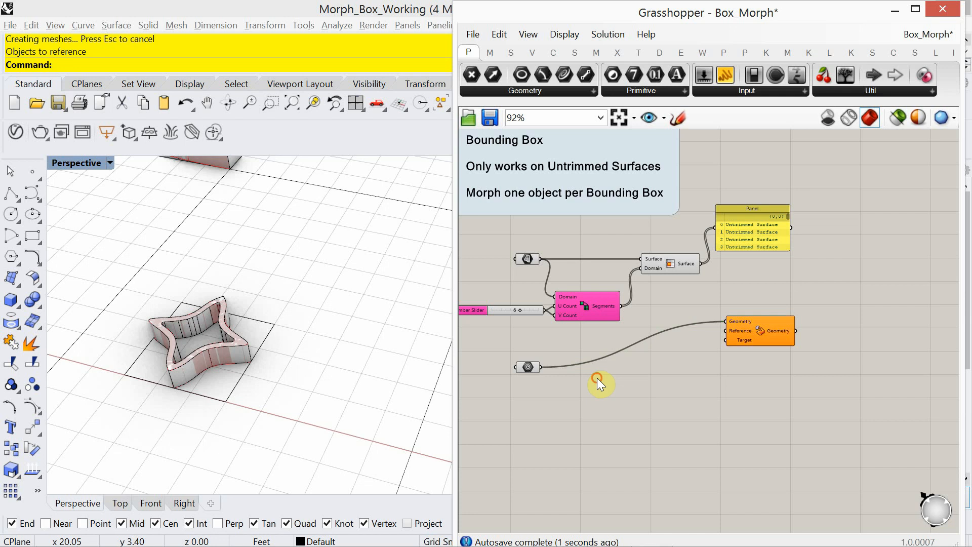
text(bounding)
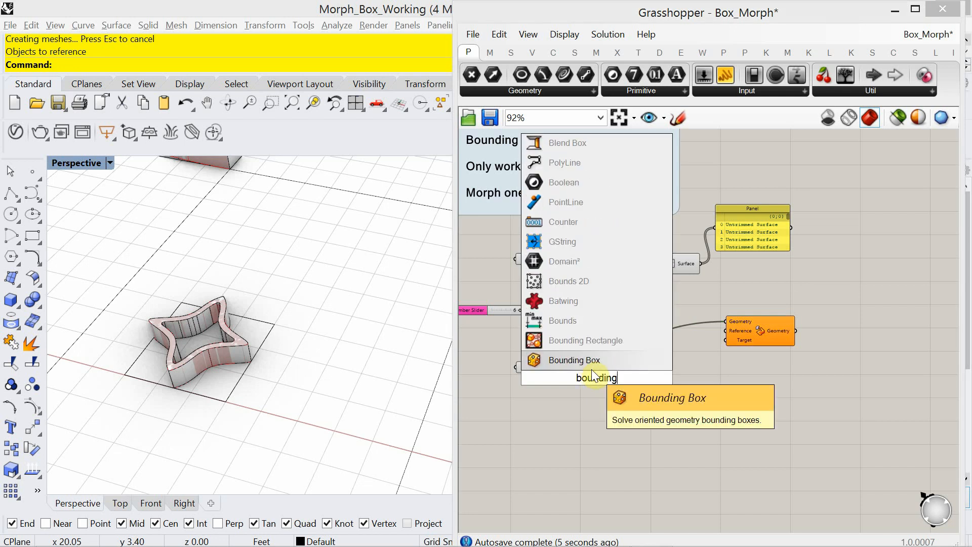
key(Return)
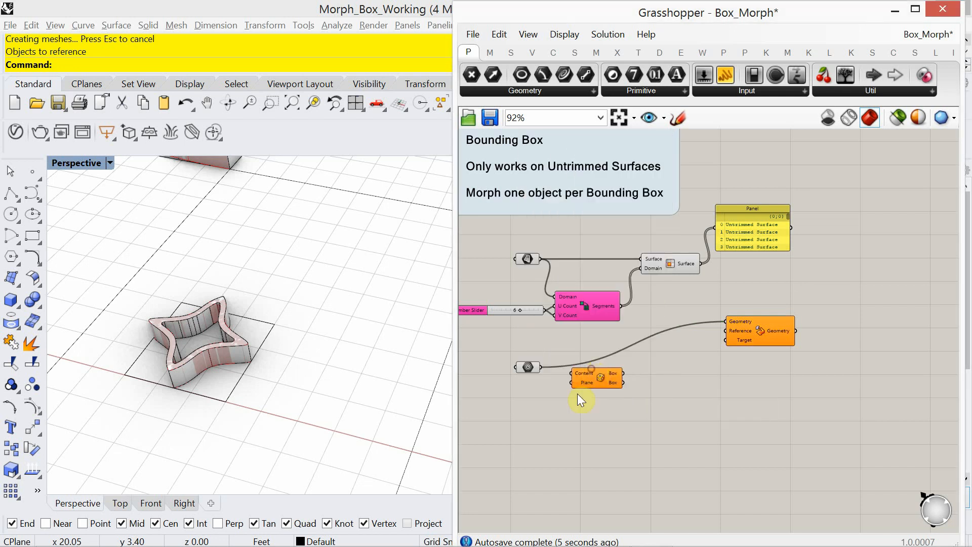
- Feed the star geometry into Bounding Box's Content input and connect its first Box output to Box Morph's Reference input
scroll(569, 391, up, 3)
scroll(565, 393, up, 2)
right_drag(565, 393, 647, 364)
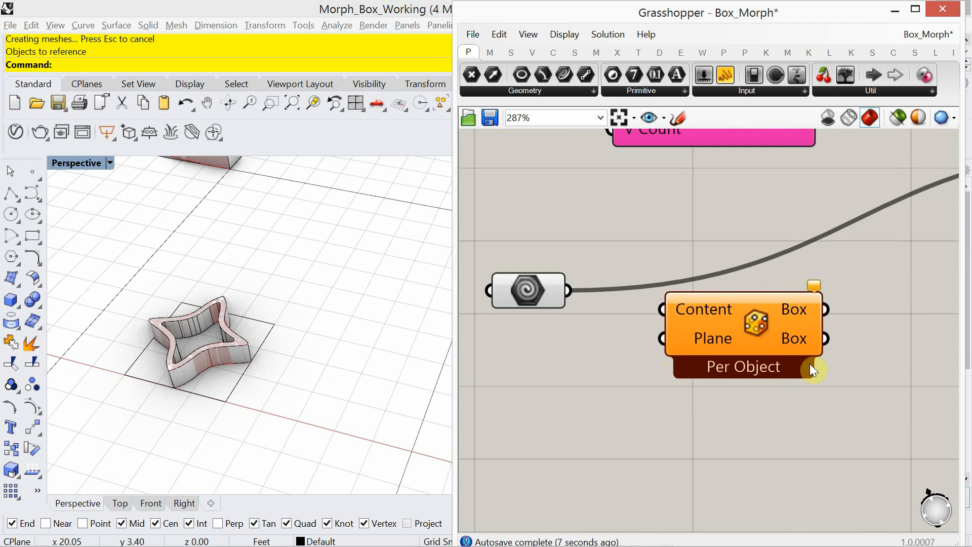
drag(722, 327, 746, 354)
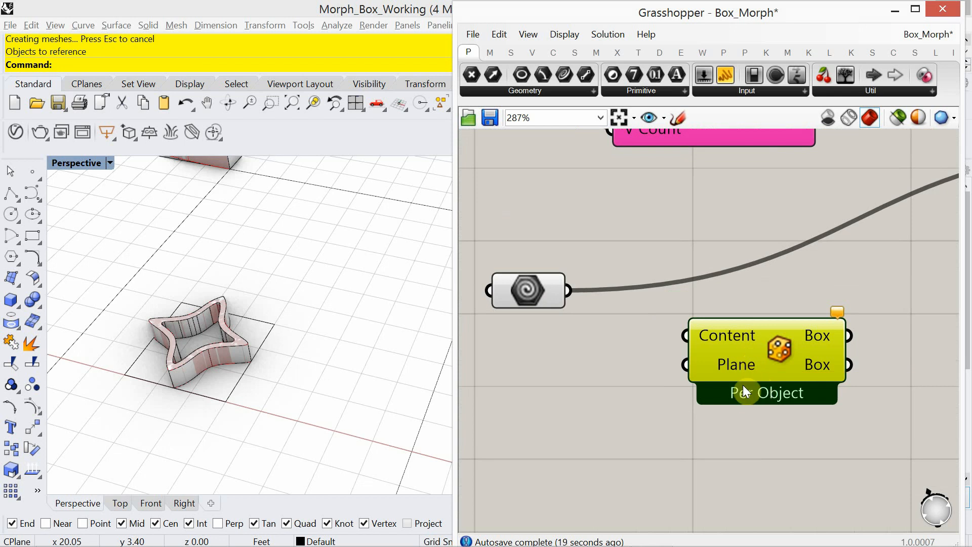
drag(569, 291, 681, 335)
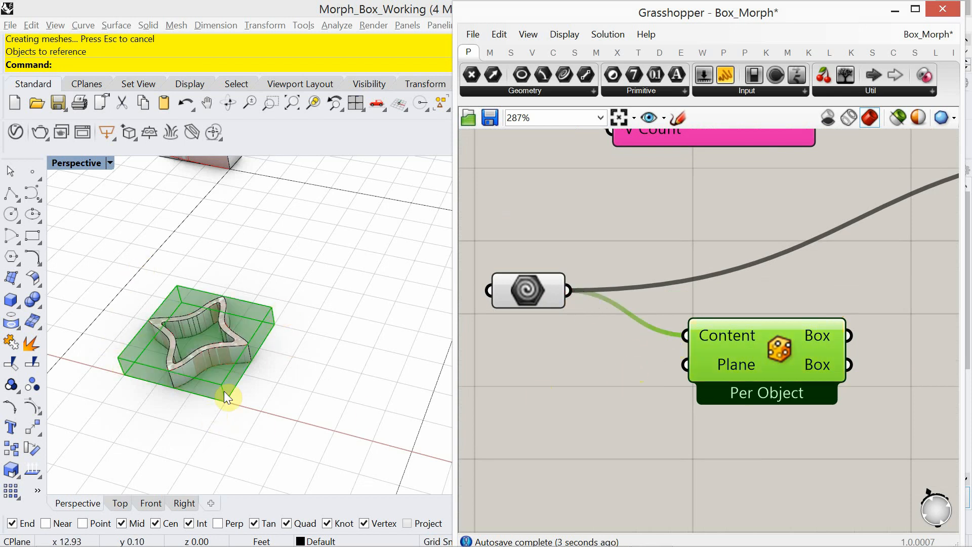
scroll(716, 451, down, 3)
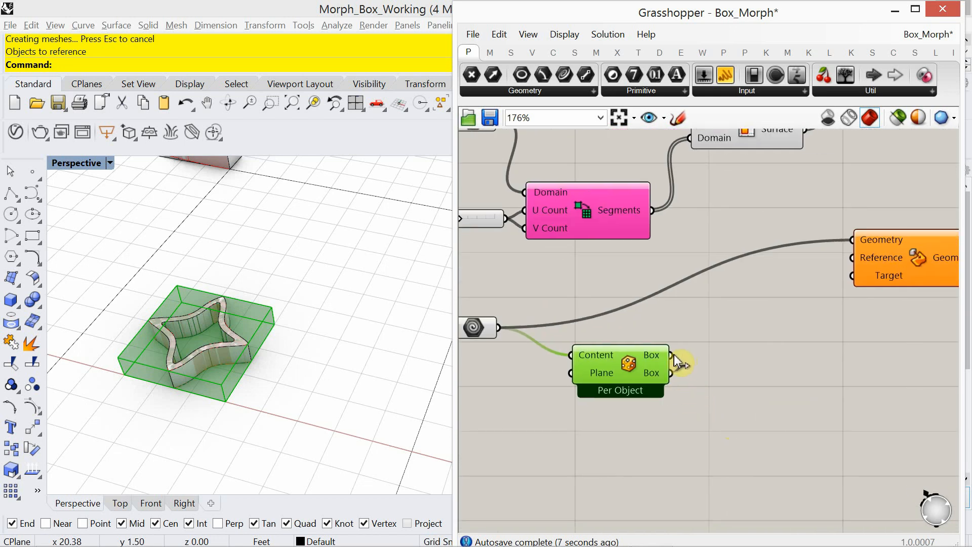
drag(677, 356, 847, 265)
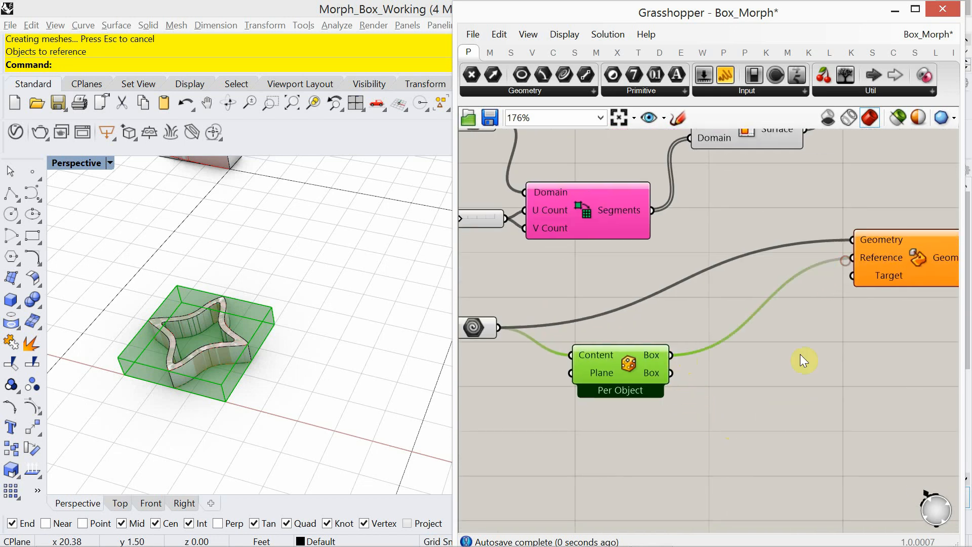
- Move the Box Morph component slightly farther from the panel and Bounding Box to make room on the canvas
scroll(759, 395, down, 3)
scroll(691, 426, up, 2)
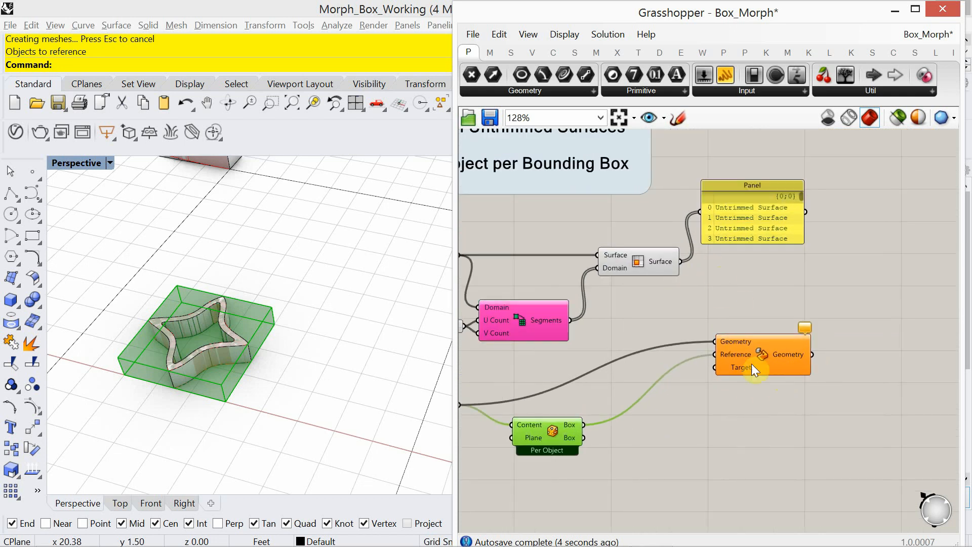
drag(765, 364, 787, 377)
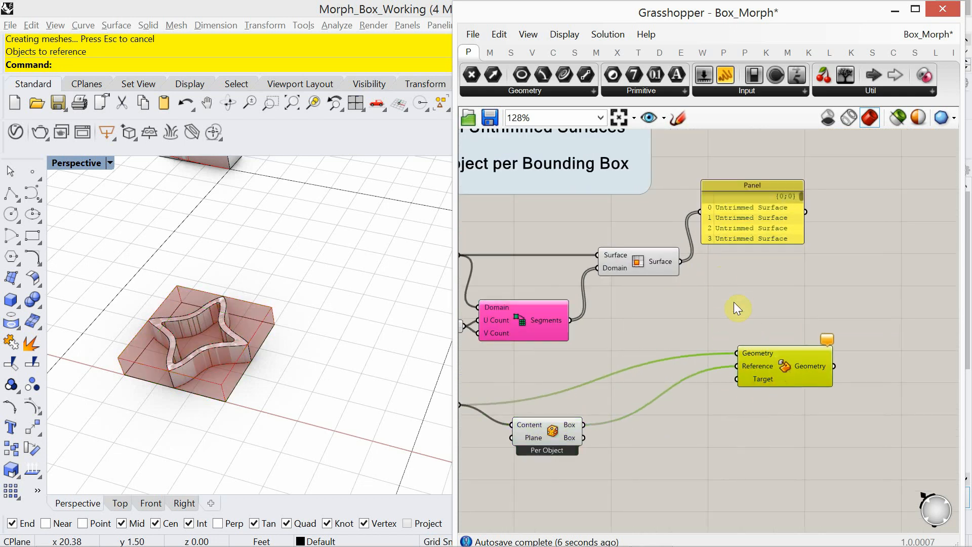
- Add a Surface Box component to the canvas and place it between the untrimmed surfaces panel and Box Morph
right_drag(369, 317, 338, 360)
scroll(315, 309, down, 5)
scroll(238, 273, up, 5)
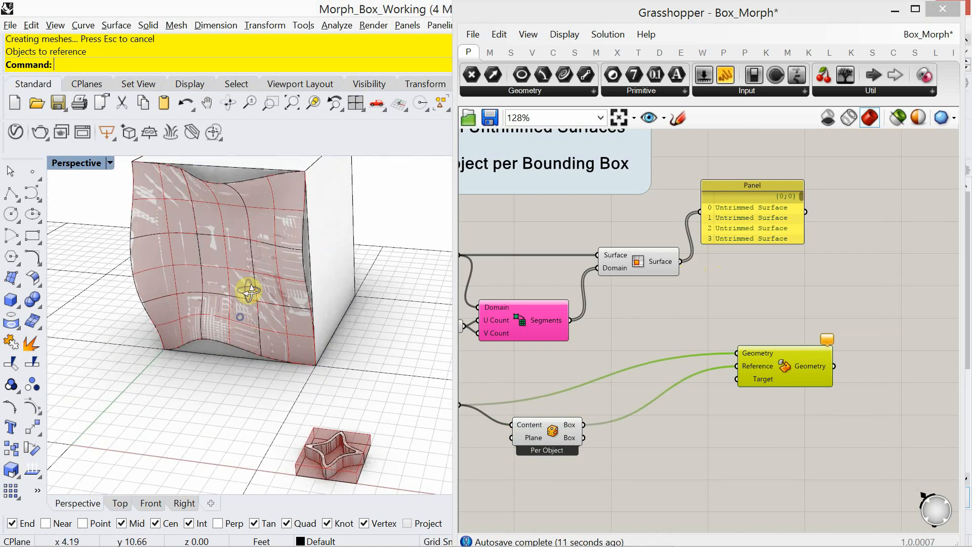
scroll(248, 291, up, 3)
shift+right_drag(154, 295, 194, 324)
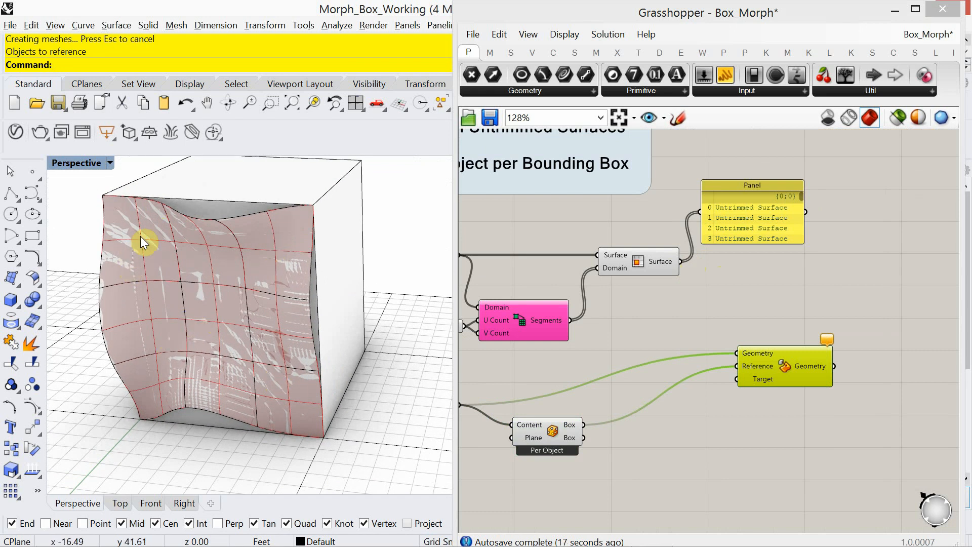
double_click(689, 317)
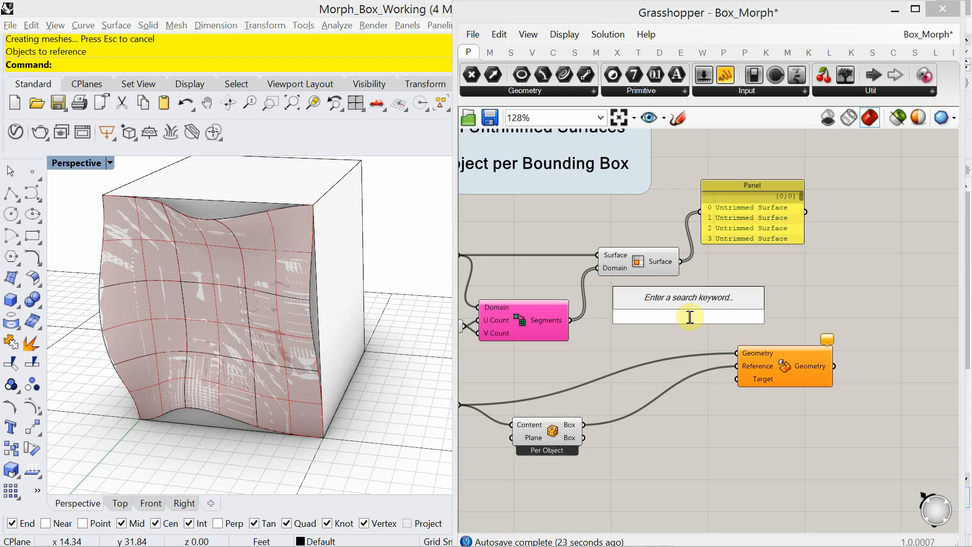
text(surface b)
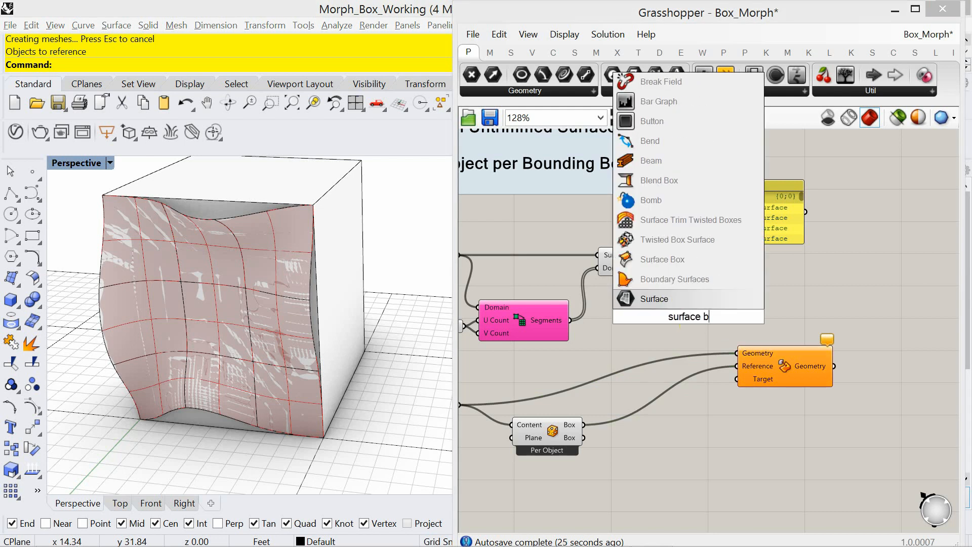
text(ox)
click(697, 284)
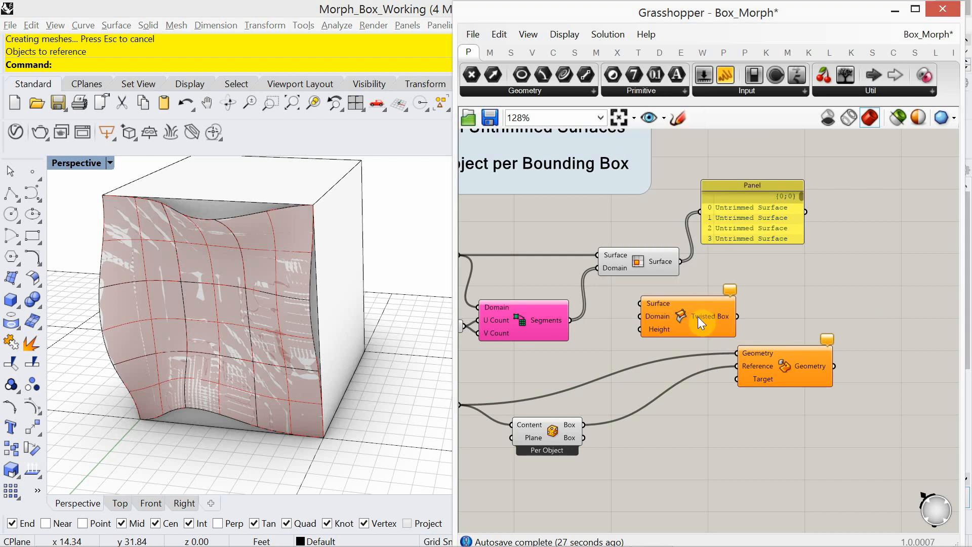
drag(698, 317, 747, 310)
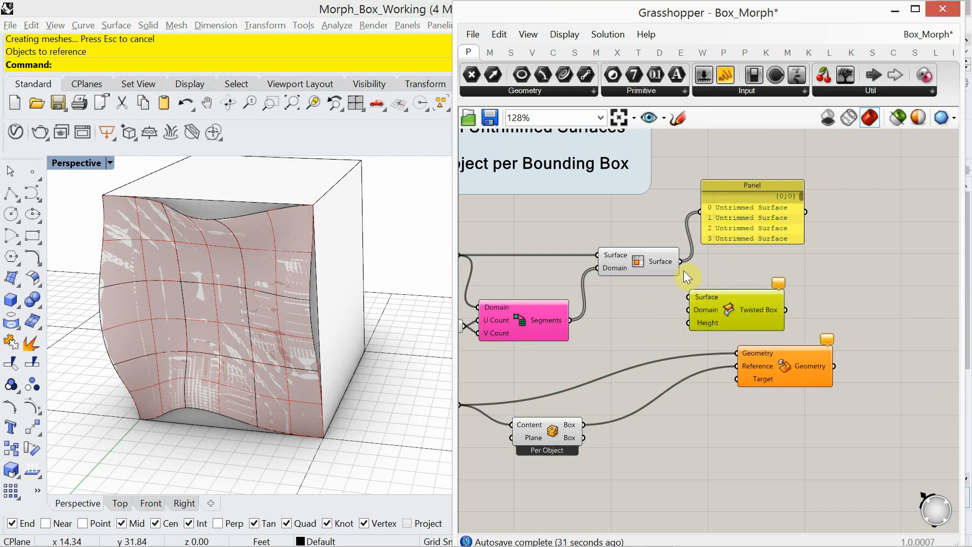
- Connect the Isotrim Surface output and the Divide Domain Segments output to Surface Box's Surface and Domain inputs
drag(680, 262, 762, 306)
right_drag(643, 328, 669, 325)
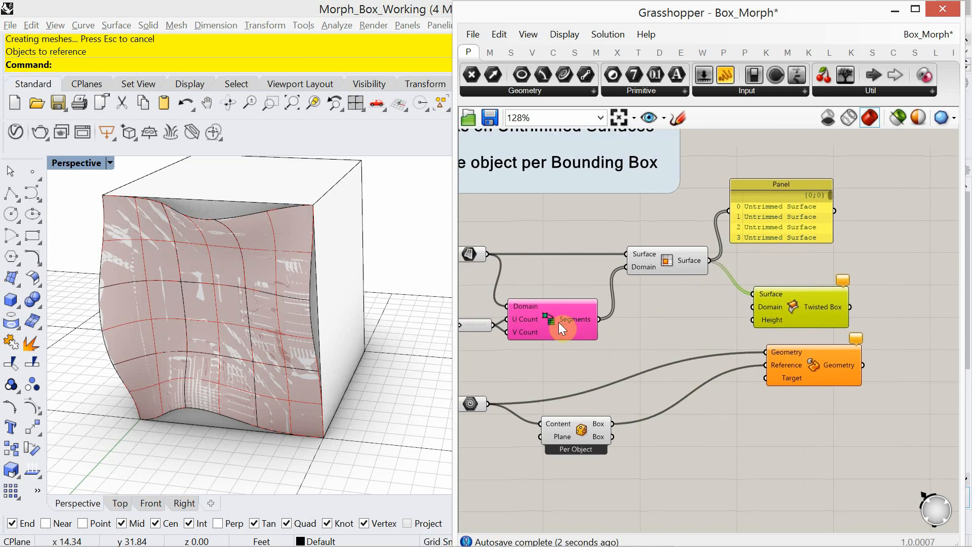
drag(599, 319, 750, 308)
drag(786, 358, 788, 364)
drag(798, 326, 803, 328)
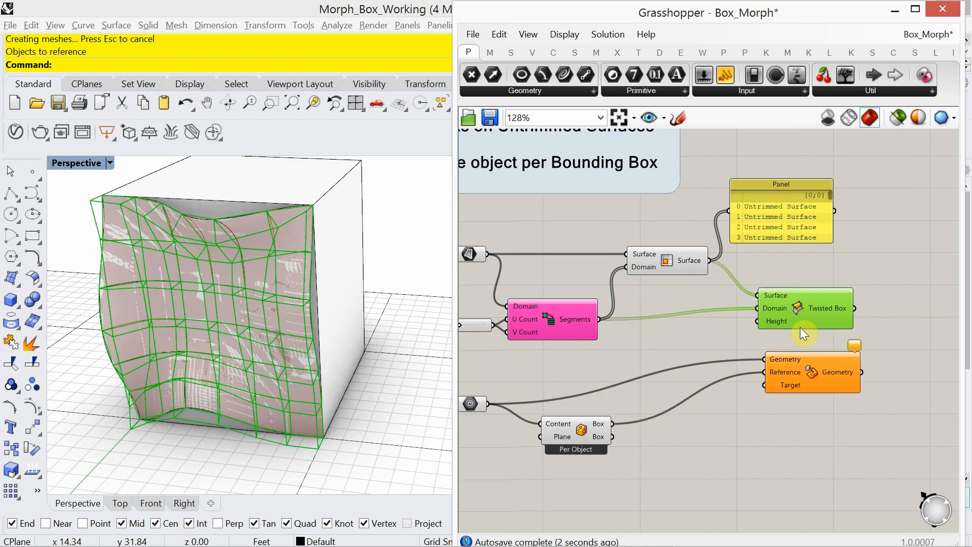
right_drag(725, 334, 776, 320)
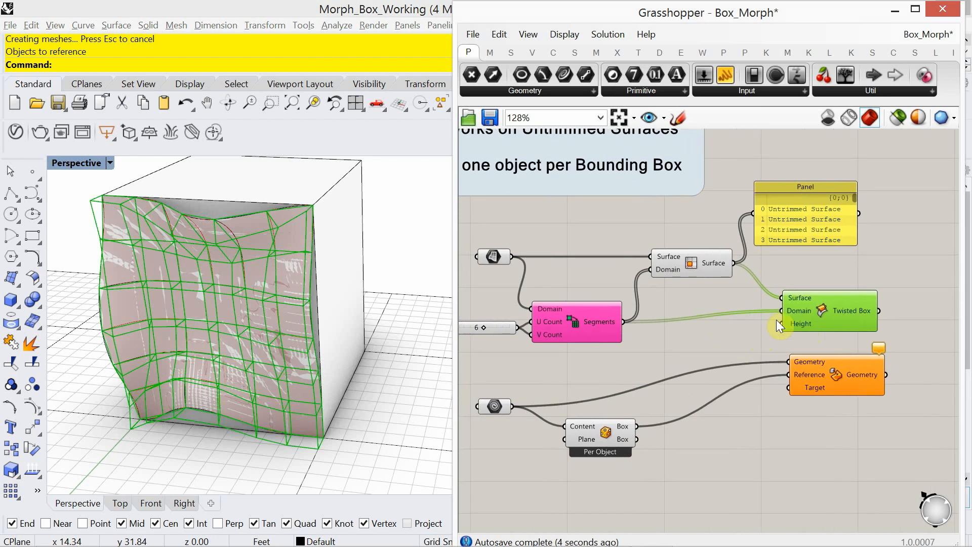
drag(798, 318, 804, 318)
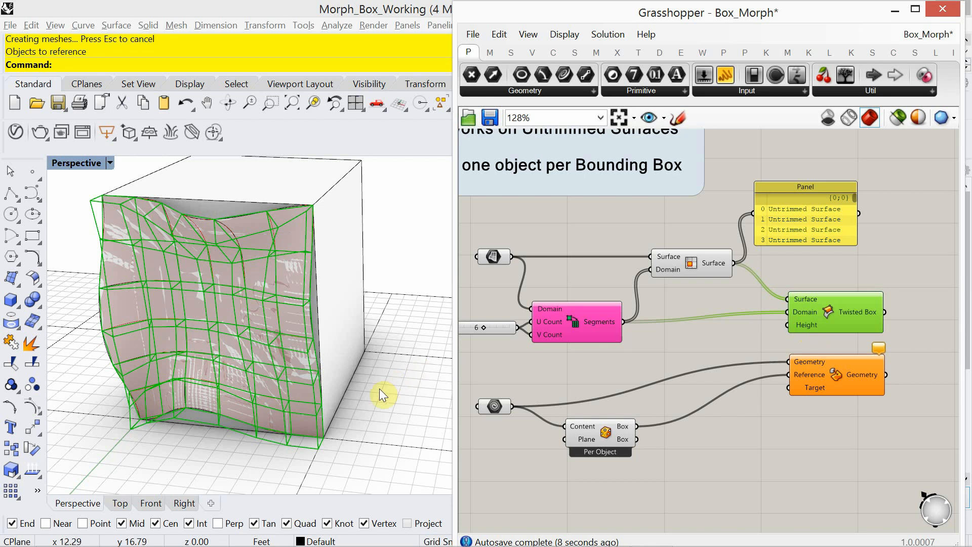
- Create a number slider with the value 1.555 and connect it to Surface Box's Height input
shift+right_drag(358, 399, 330, 347)
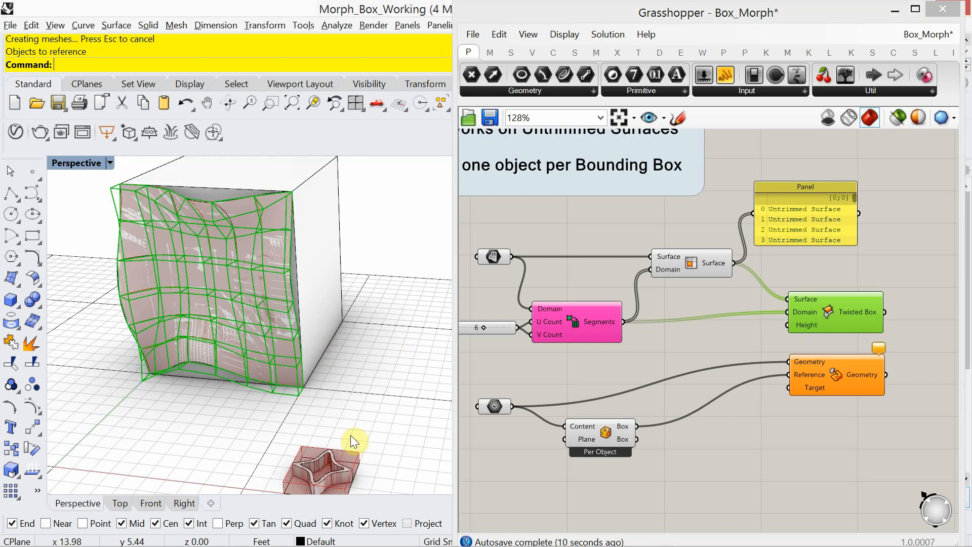
double_click(713, 342)
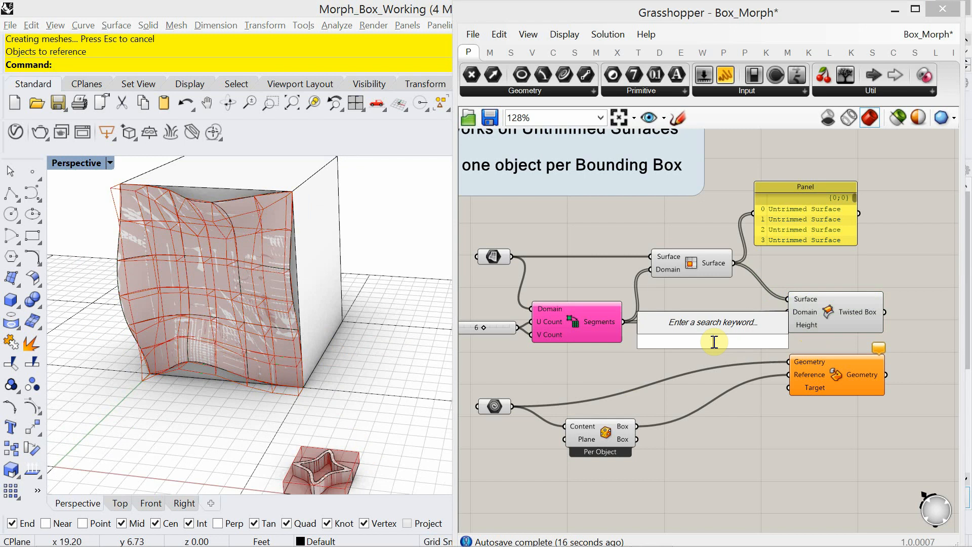
text(1.555)
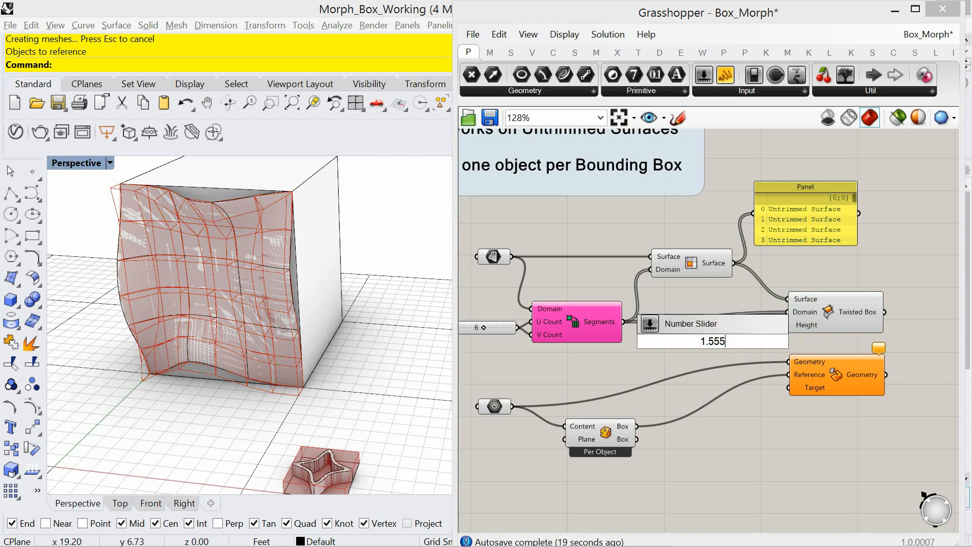
key(Return)
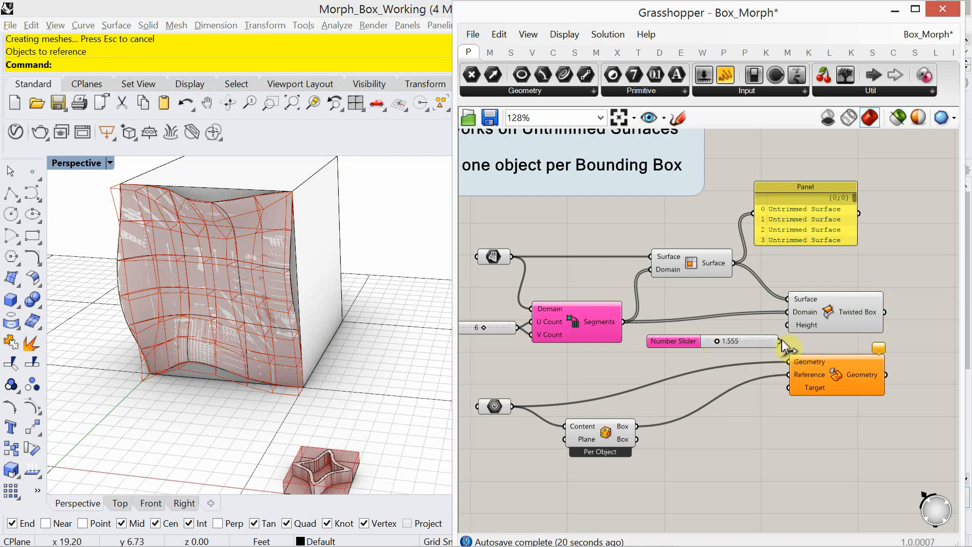
drag(780, 341, 840, 326)
- Reduce the Surface Box height slider to 0.608 and check the depth of the twisted boxes on the surface
right_drag(250, 358, 211, 352)
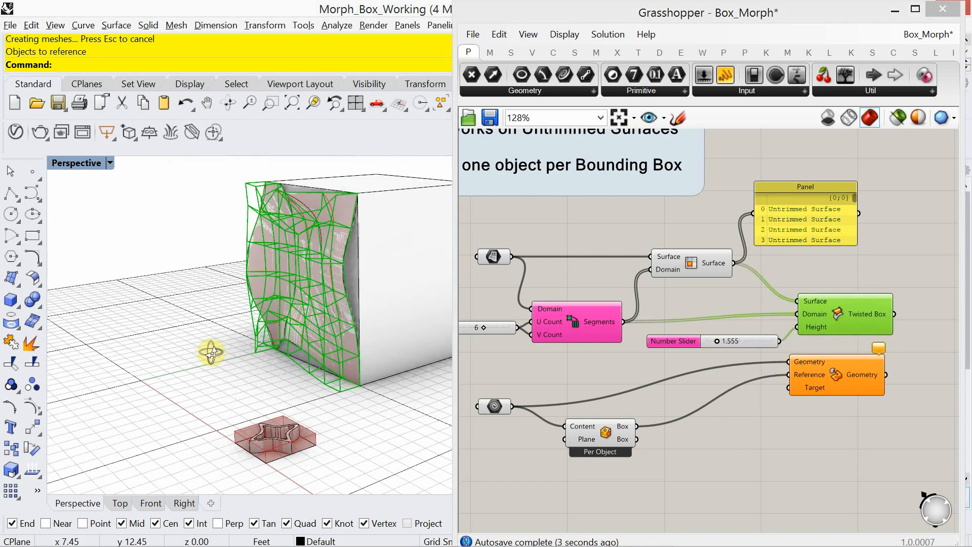
scroll(326, 347, up, 5)
right_drag(669, 368, 657, 369)
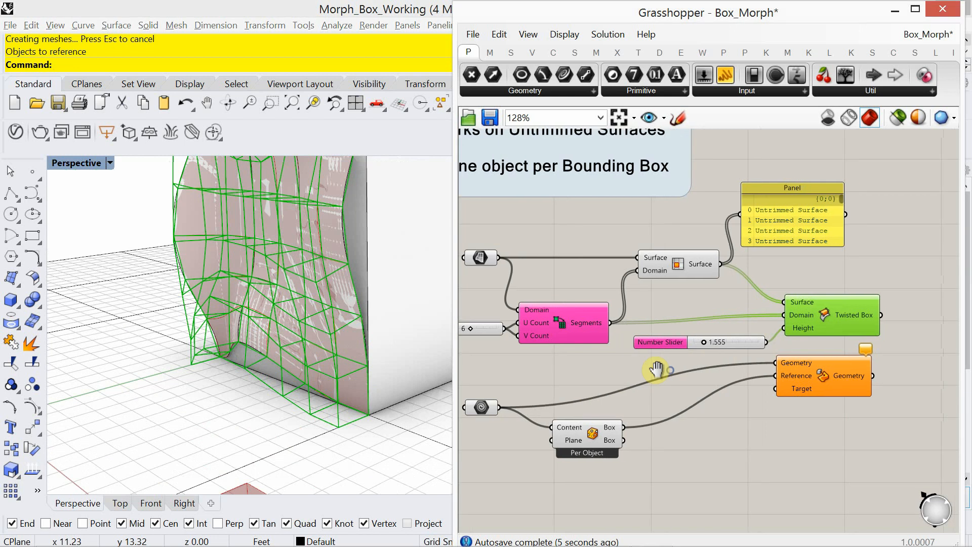
scroll(703, 355, up, 5)
drag(721, 318, 705, 320)
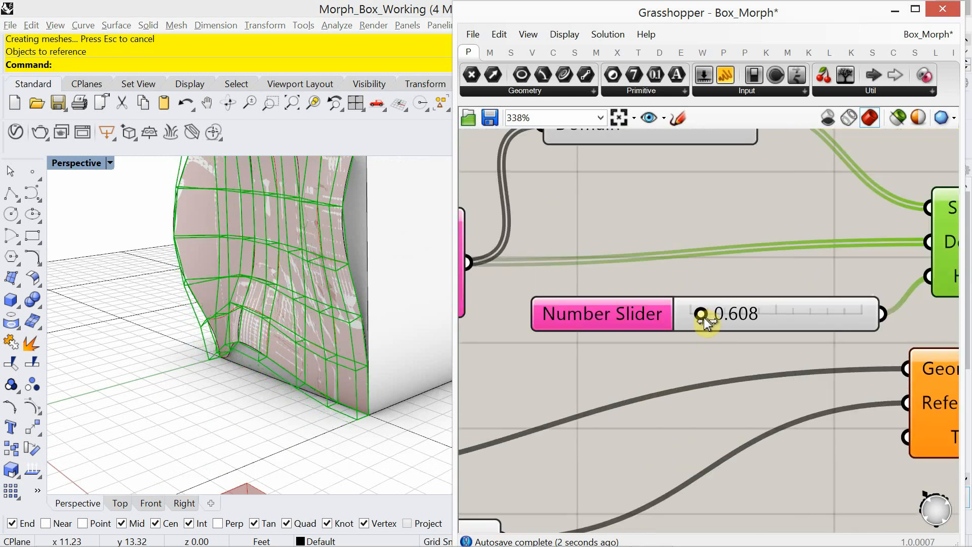
scroll(297, 399, down, 5)
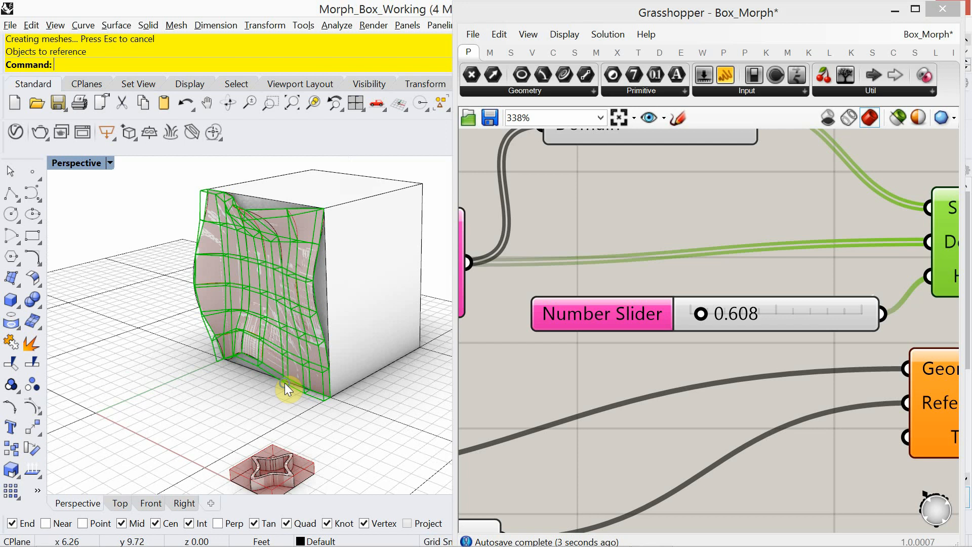
right_drag(285, 383, 317, 370)
- Move Box Morph clear of Surface Box and connect the Twisted Box output to Box Morph's Target input
scroll(577, 321, down, 4)
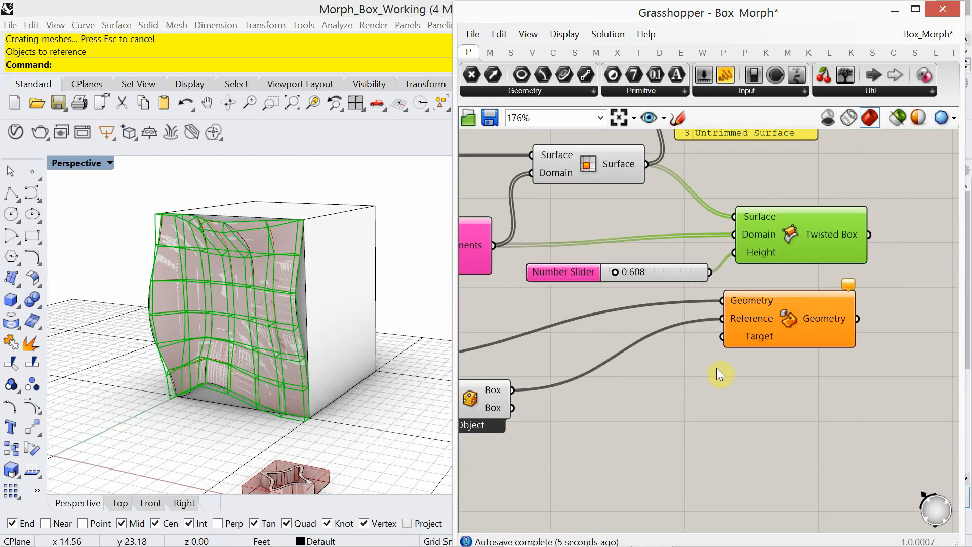
drag(773, 340, 886, 360)
right_drag(886, 360, 735, 340)
drag(735, 342, 820, 323)
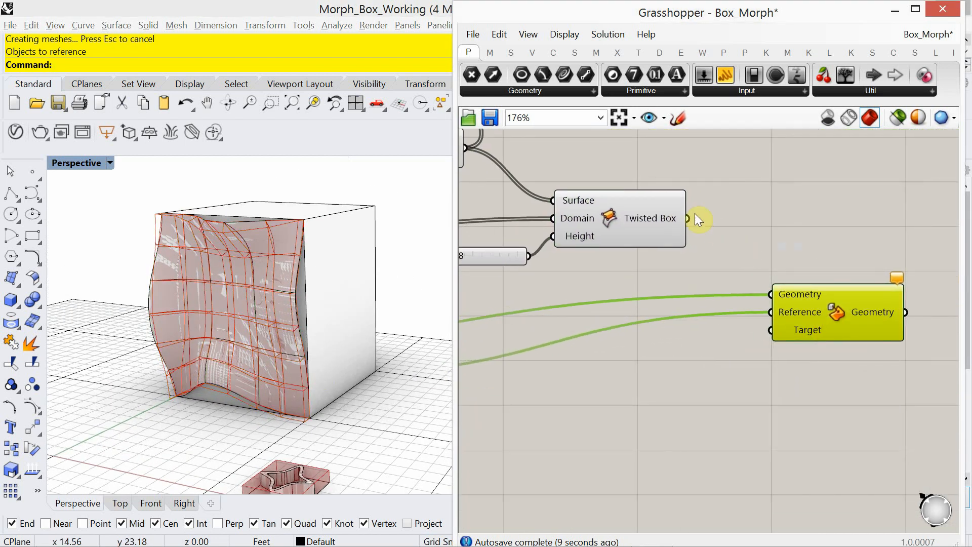
drag(690, 219, 770, 332)
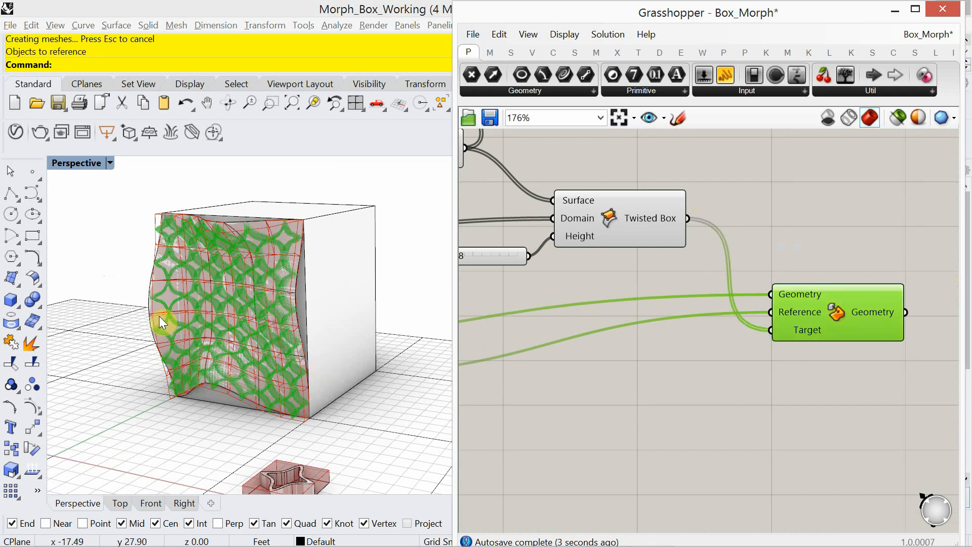
right_drag(159, 316, 178, 311)
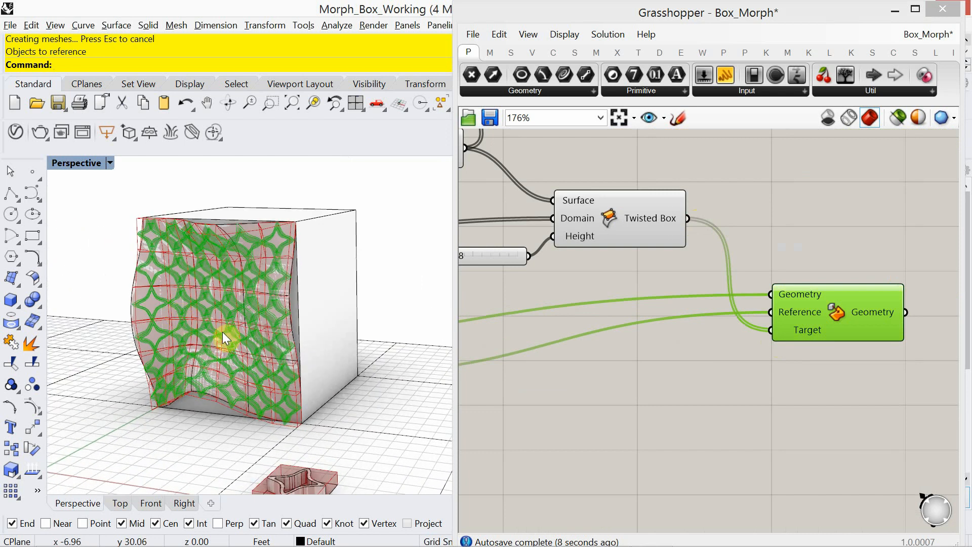
right_drag(222, 332, 380, 380)
scroll(700, 410, down, 4)
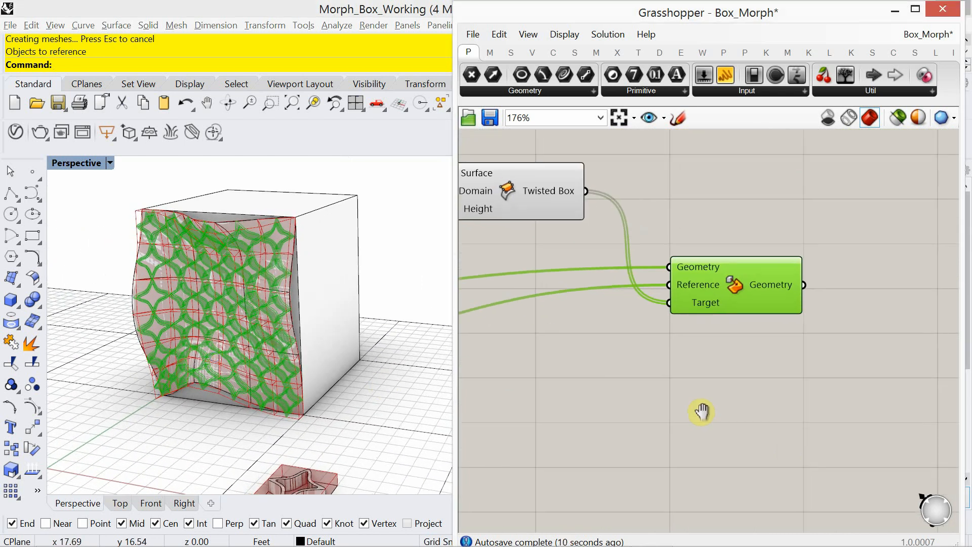
- Add a Custom Preview component, connect Box Morph's Geometry output to its Geometry input and space it clear of Box Morph
right_drag(755, 393, 715, 363)
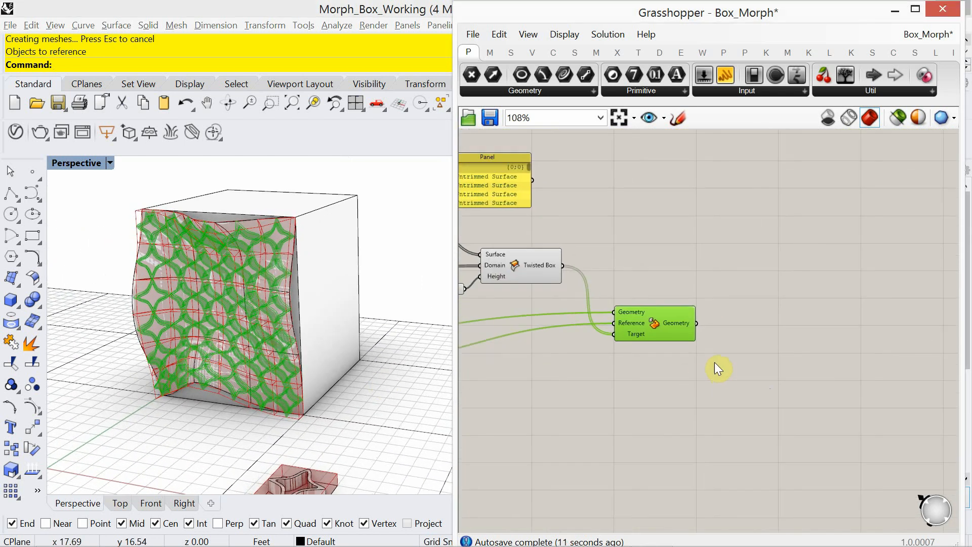
double_click(737, 333)
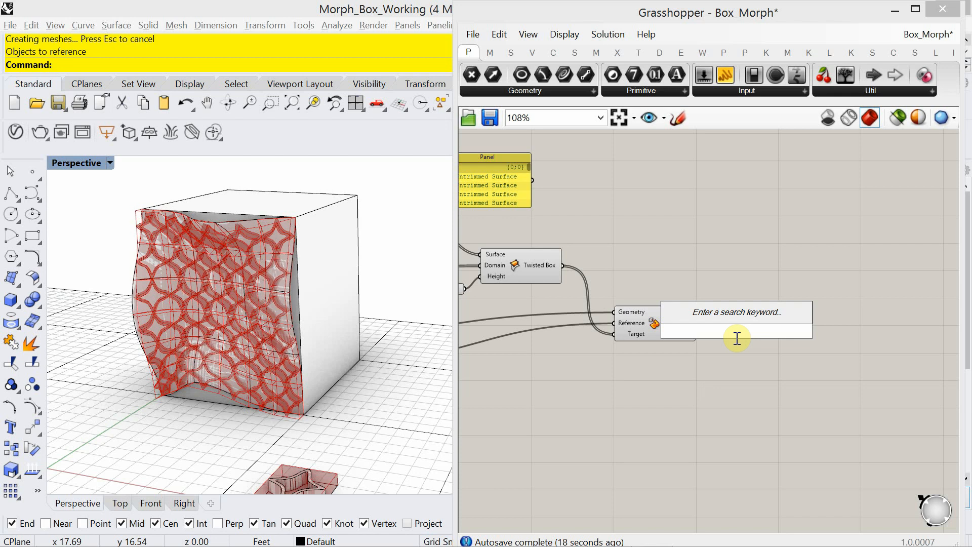
text(custom)
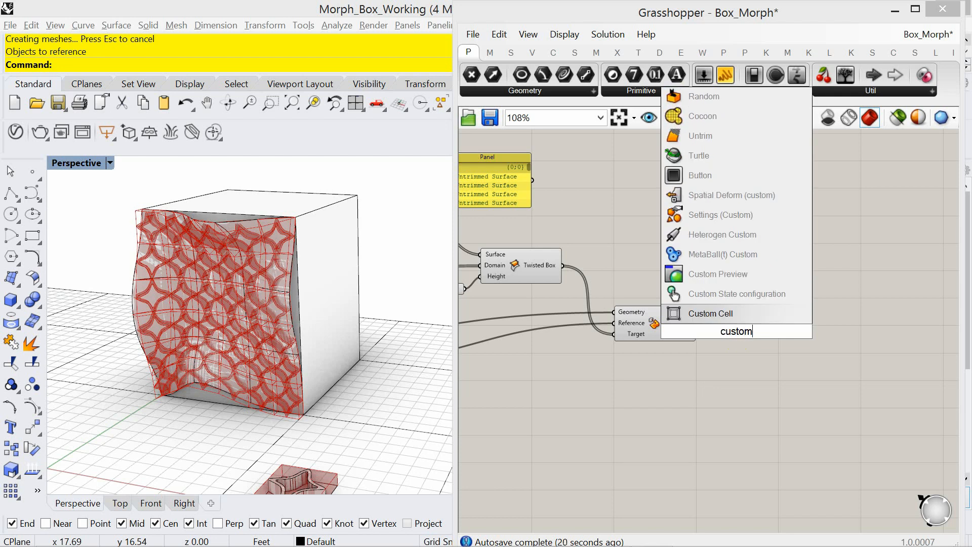
click(746, 270)
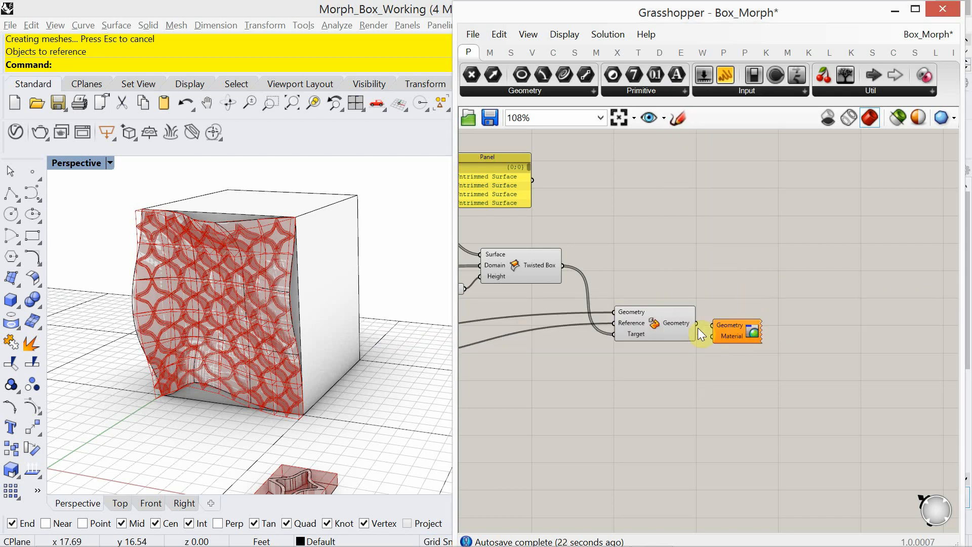
drag(696, 323, 725, 330)
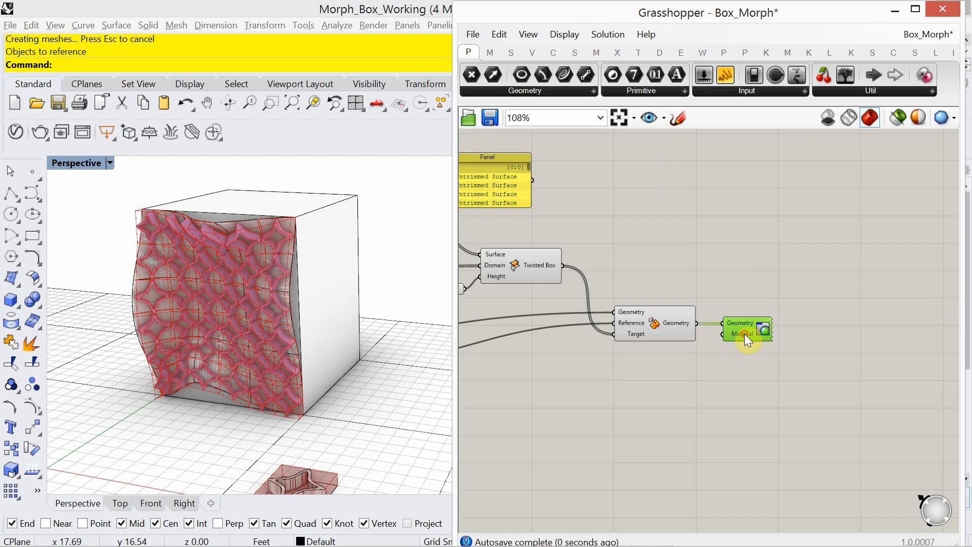
scroll(686, 335, up, 2)
right_drag(270, 295, 276, 263)
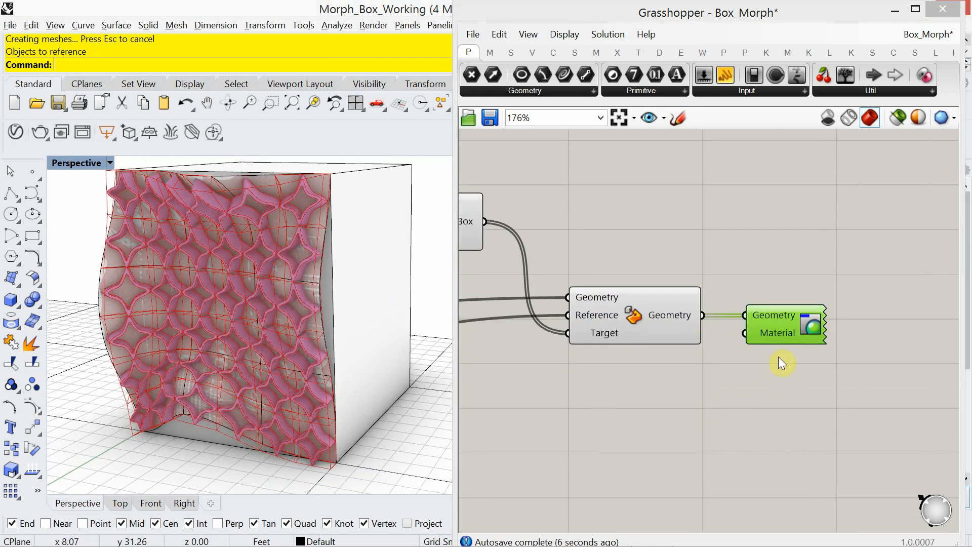
drag(793, 335, 840, 330)
- Place a Colour Swatch below Box Morph and connect it to Custom Preview's Material input
click(679, 434)
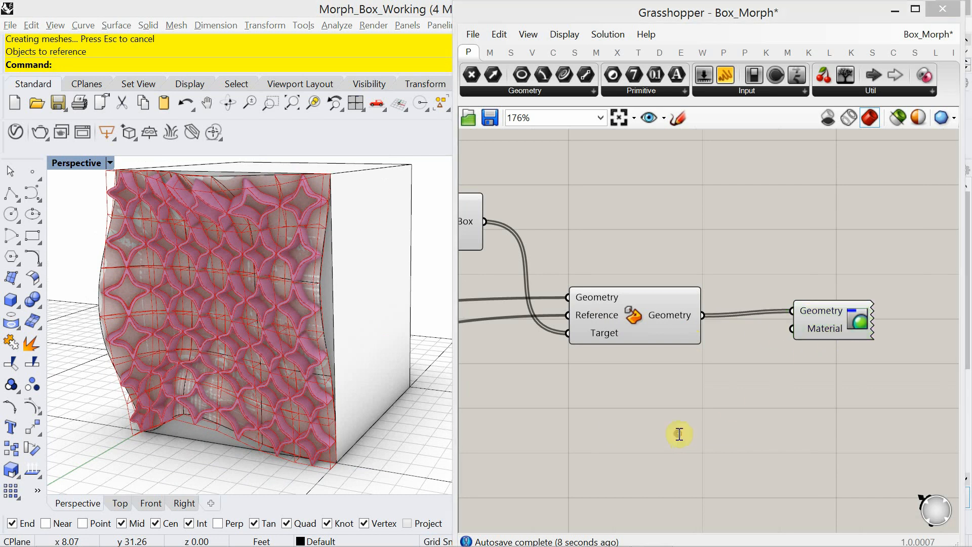
double_click(679, 434)
text(col)
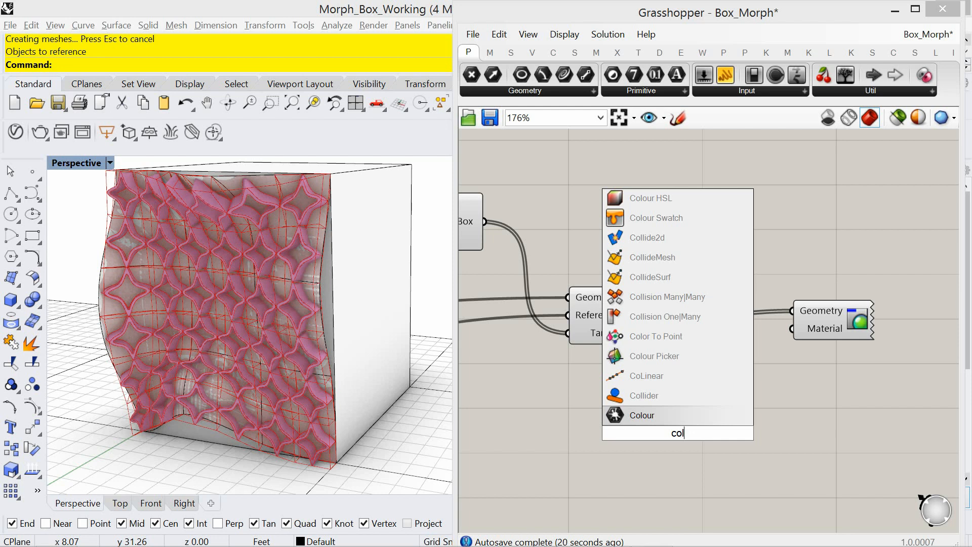
text(our)
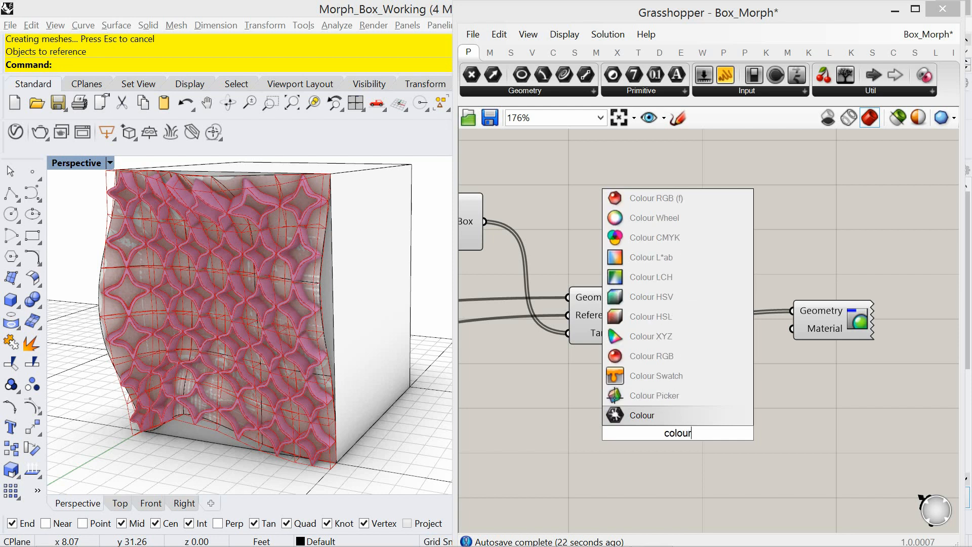
click(662, 382)
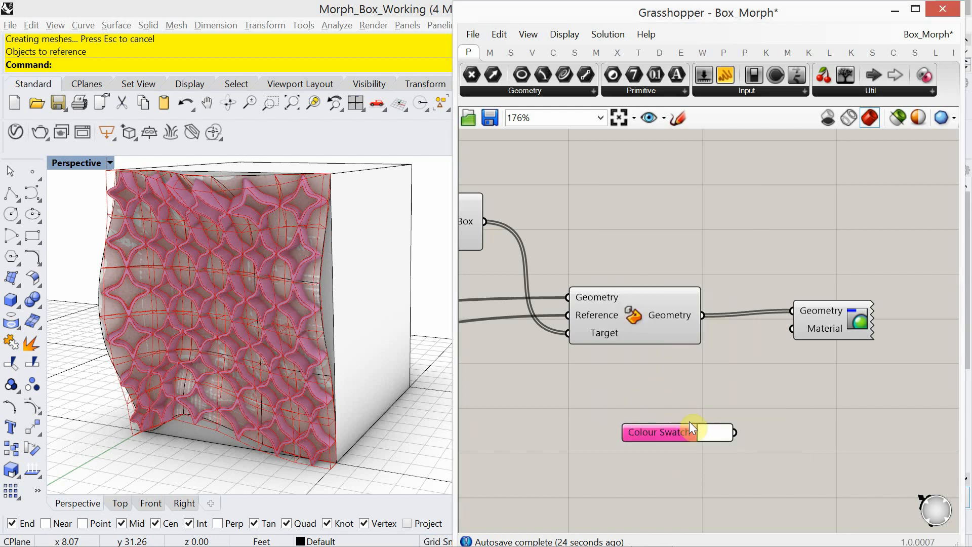
drag(737, 433, 792, 328)
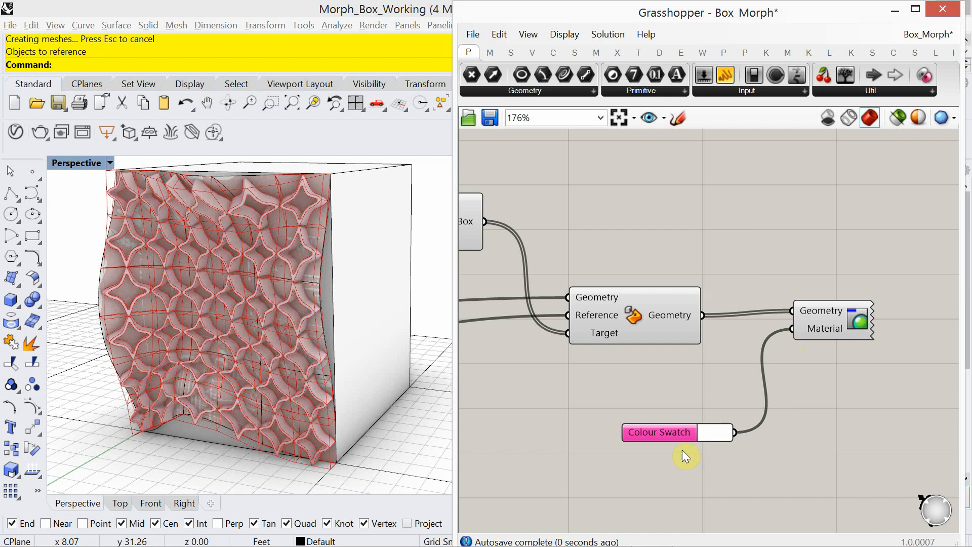
drag(667, 440, 661, 419)
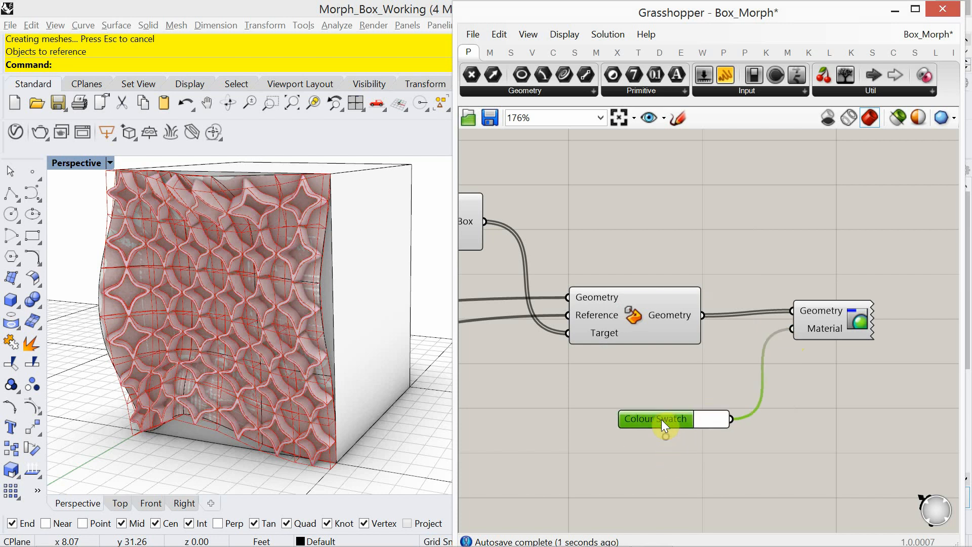
- Set the Colour Swatch to a light purple with a hue of 286° and check the morphed star units on the surface
click(705, 415)
drag(772, 450, 824, 458)
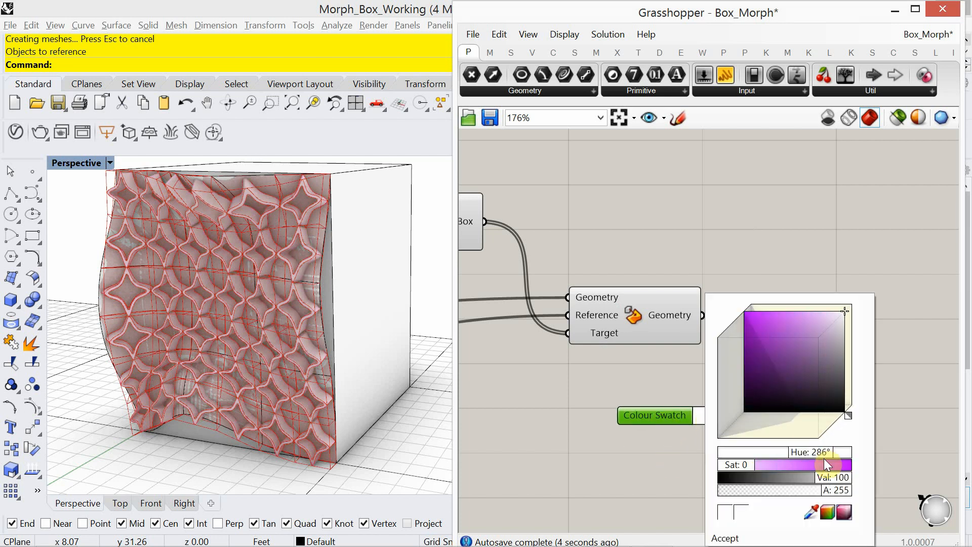
click(791, 321)
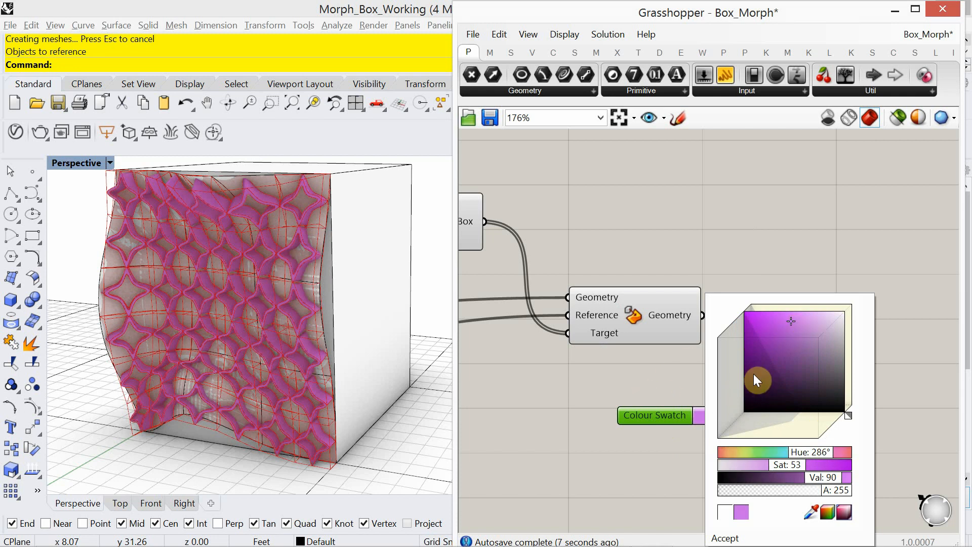
click(800, 324)
click(577, 380)
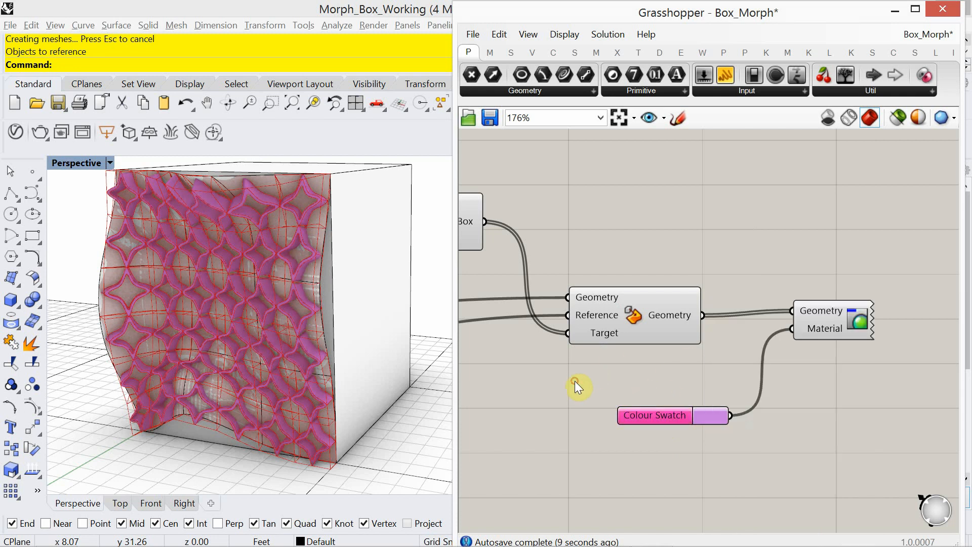
scroll(251, 372, down, 3)
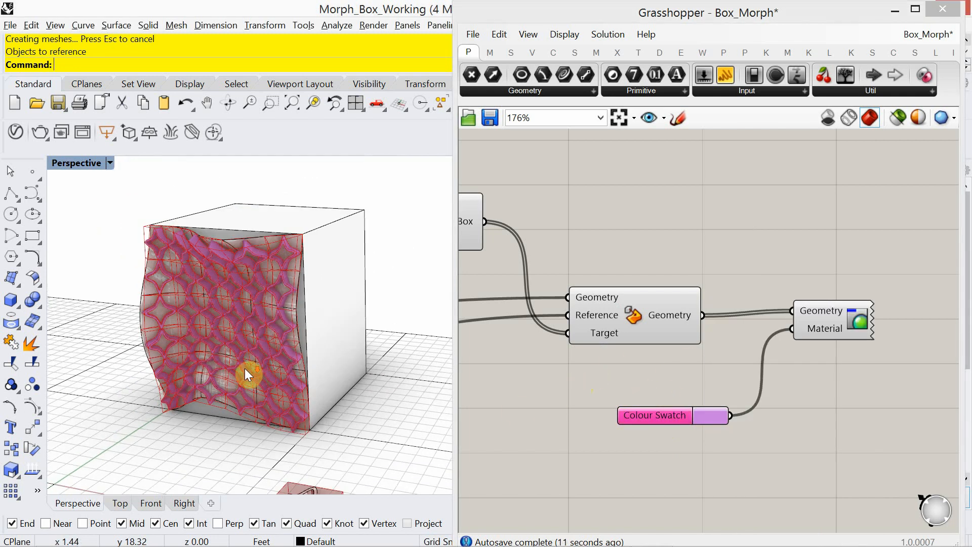
- Add a Panel above the custom preview component and connect the Box Morph Geometry output to it
right_drag(229, 369, 304, 365)
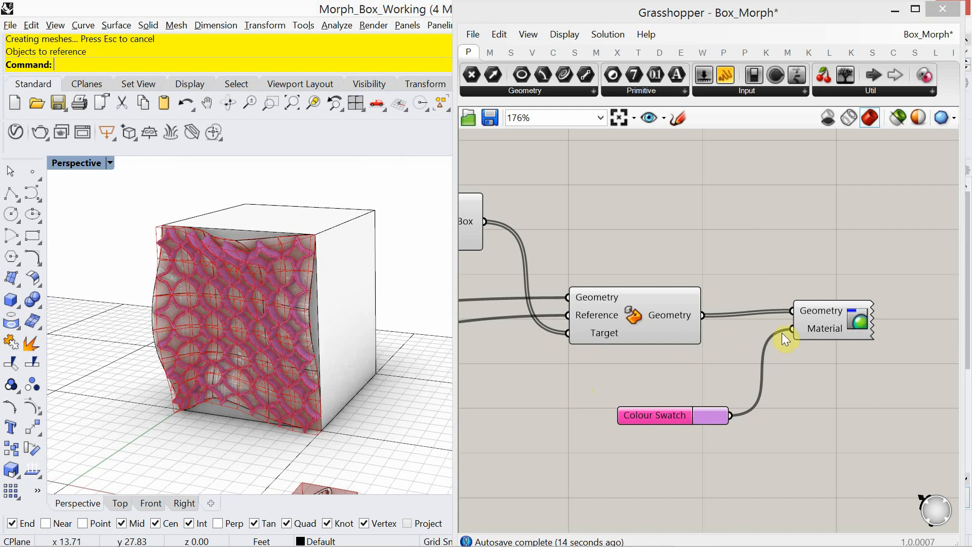
drag(821, 325, 822, 334)
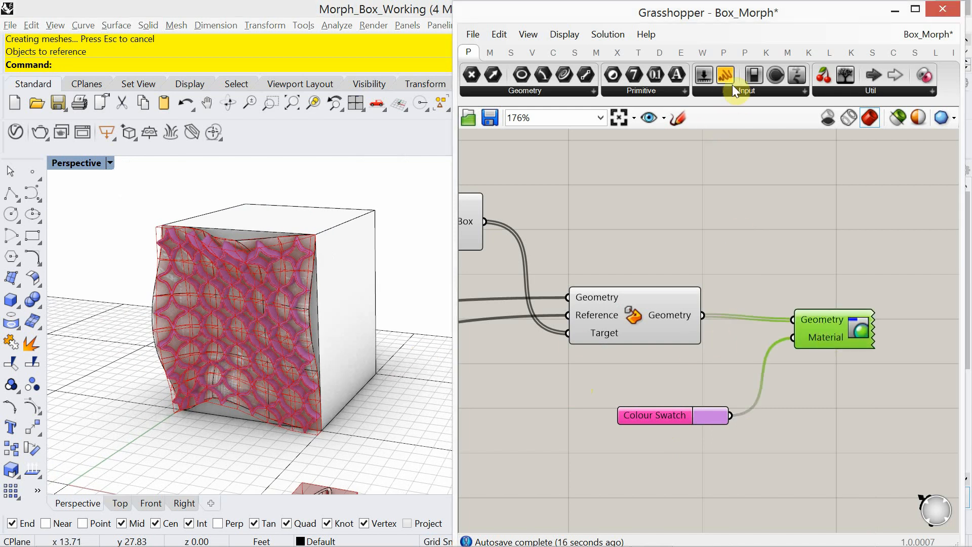
drag(731, 84, 813, 226)
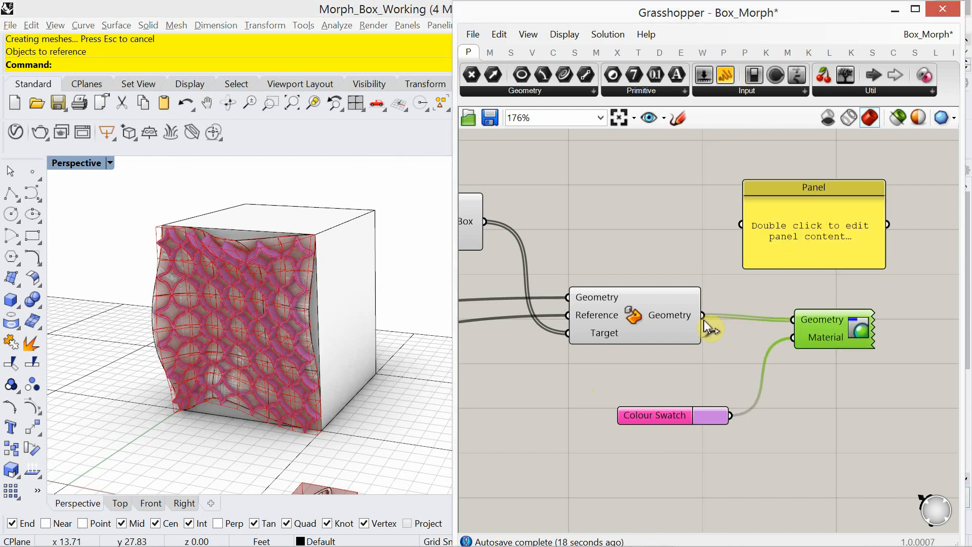
drag(702, 315, 740, 224)
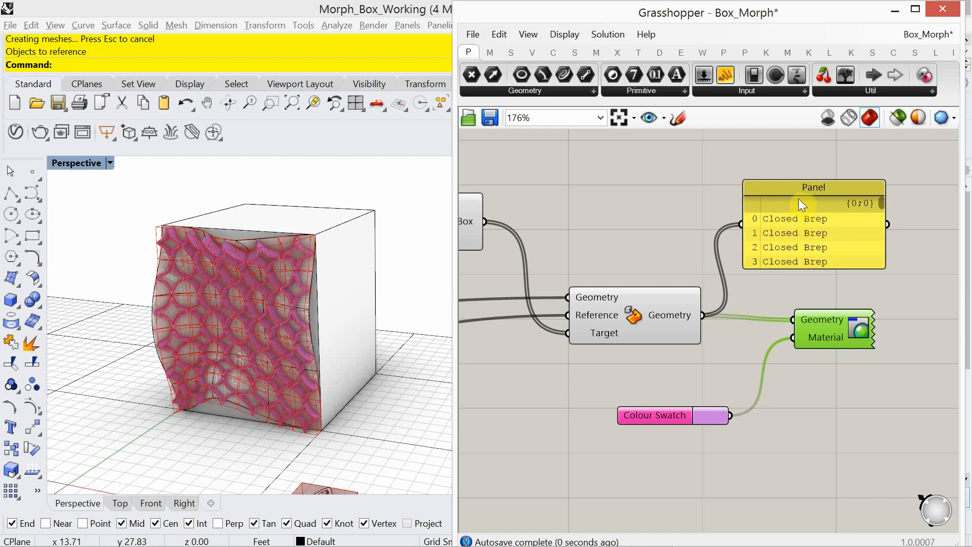
- Move the new Panel above the custom preview component and enlarge it to show more list rows
drag(803, 188, 837, 187)
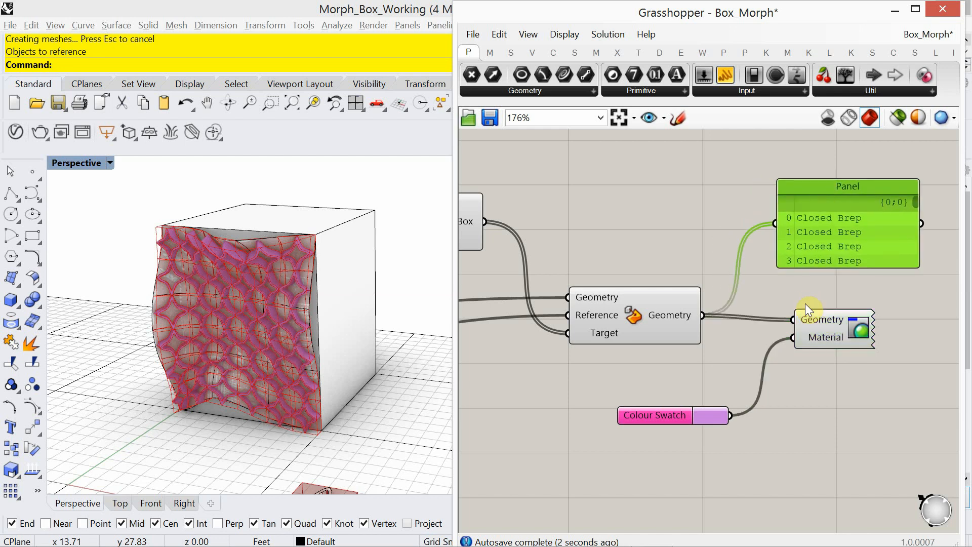
drag(819, 263, 824, 284)
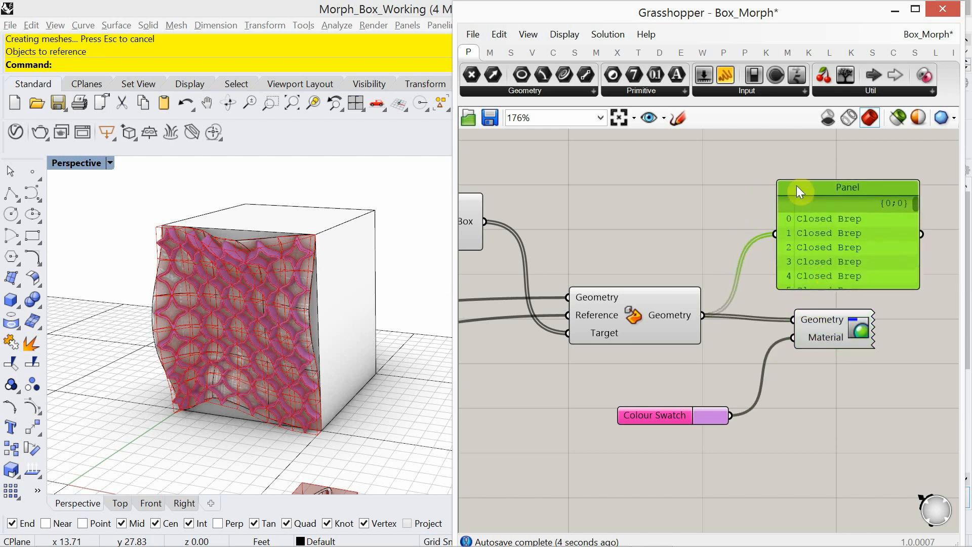
drag(797, 184, 818, 193)
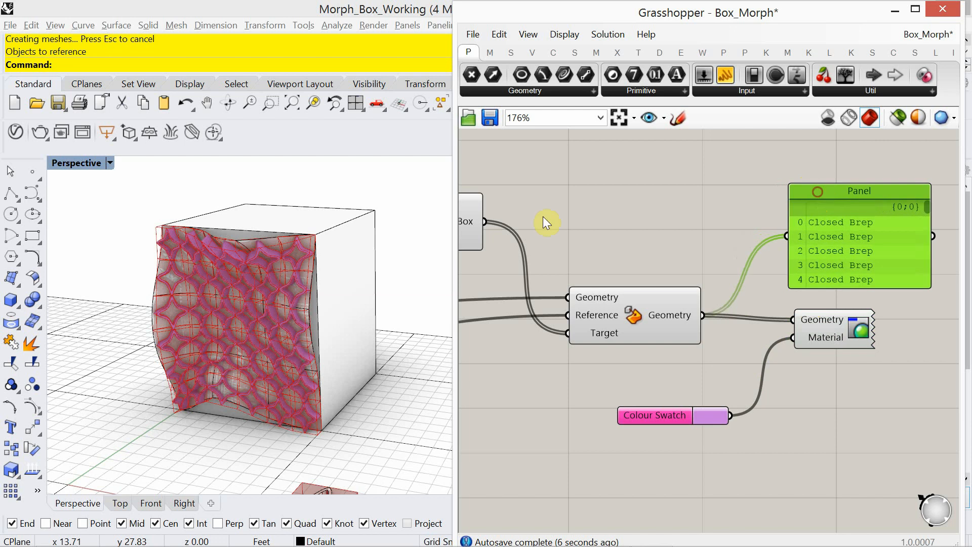
- Examine the definition and its grouped notes on untrimmed surfaces and morphing one object per bounding box
mouse_move(244, 342)
right_down()
mouse_move(251, 305)
mouse_move(258, 329)
right_up()
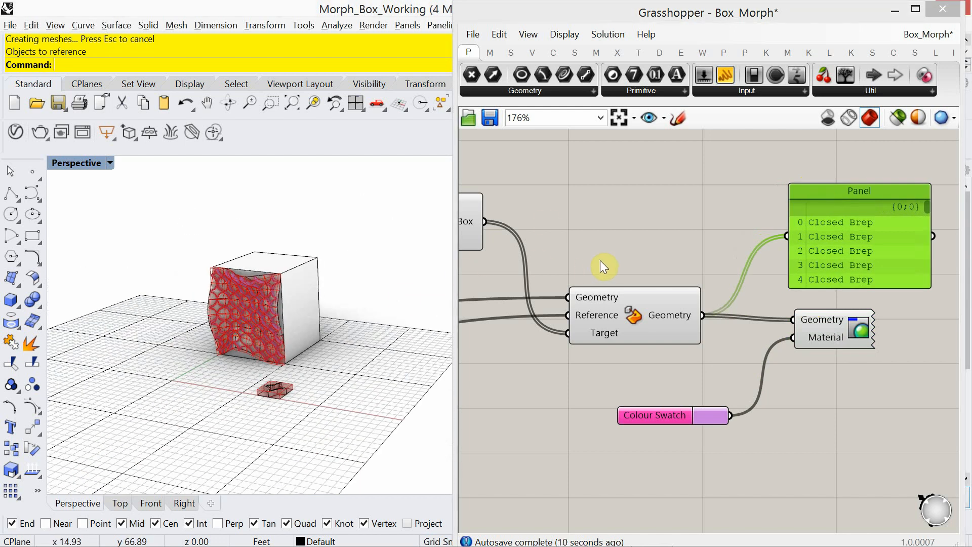
right_drag(629, 263, 702, 289)
scroll(703, 294, down, 4)
right_drag(614, 269, 770, 341)
scroll(769, 341, down, 2)
right_drag(674, 273, 647, 312)
scroll(582, 317, up, 2)
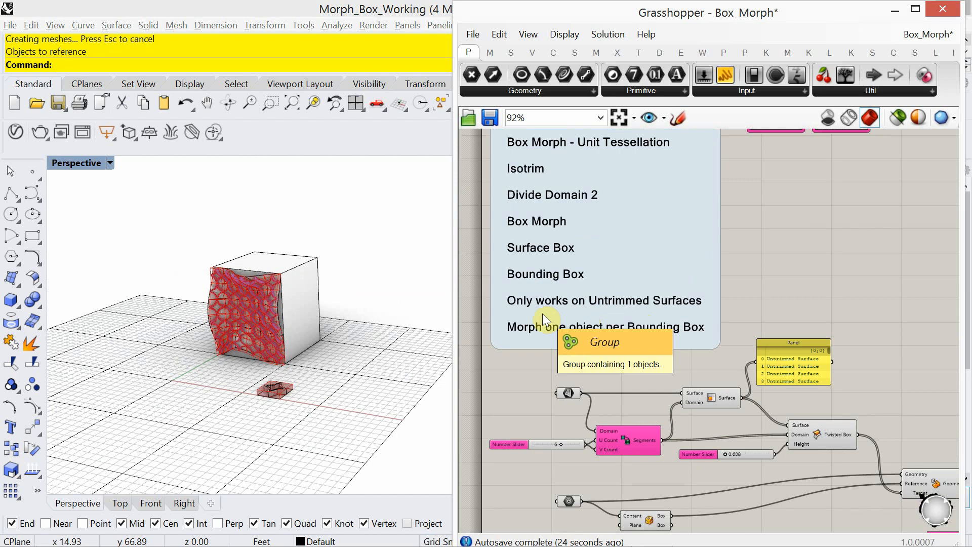
right_drag(516, 332, 512, 351)
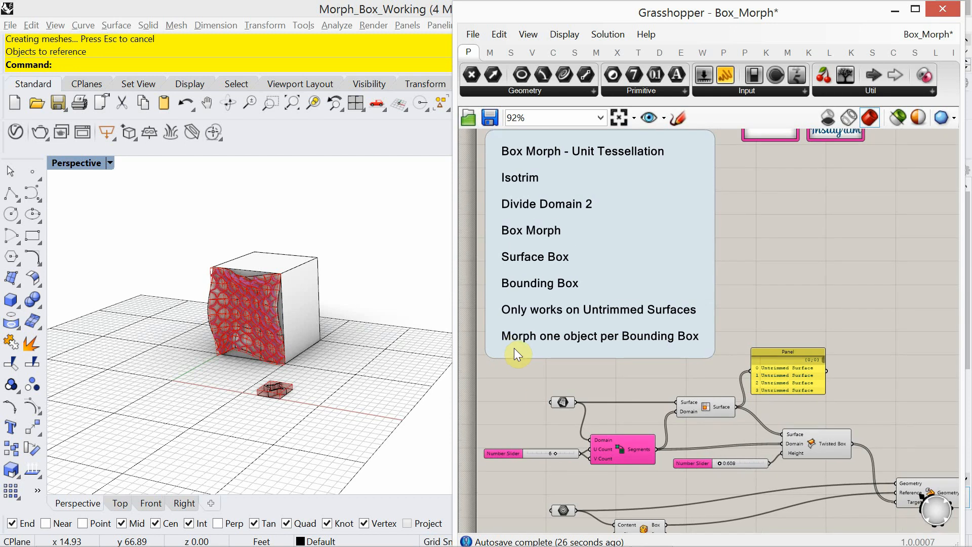
scroll(539, 325, up, 3)
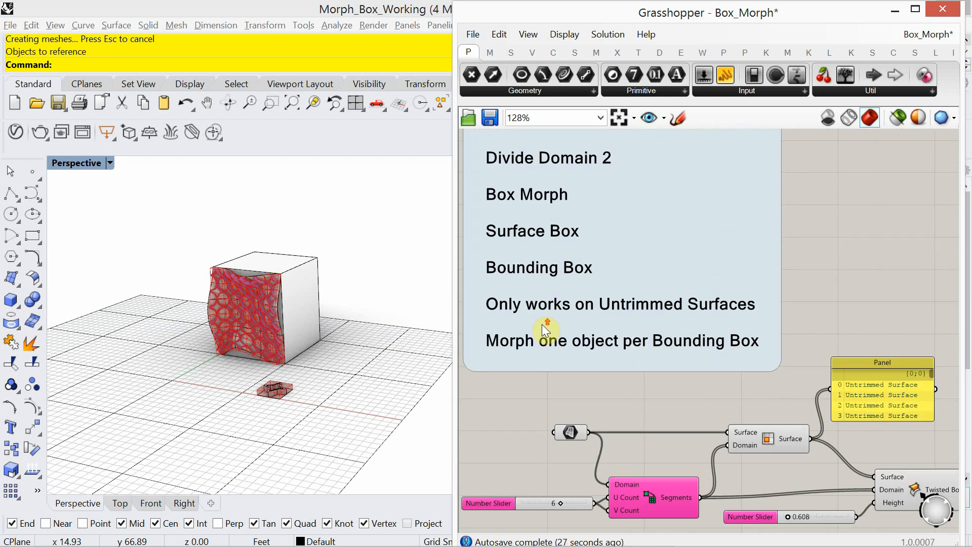
click(521, 303)
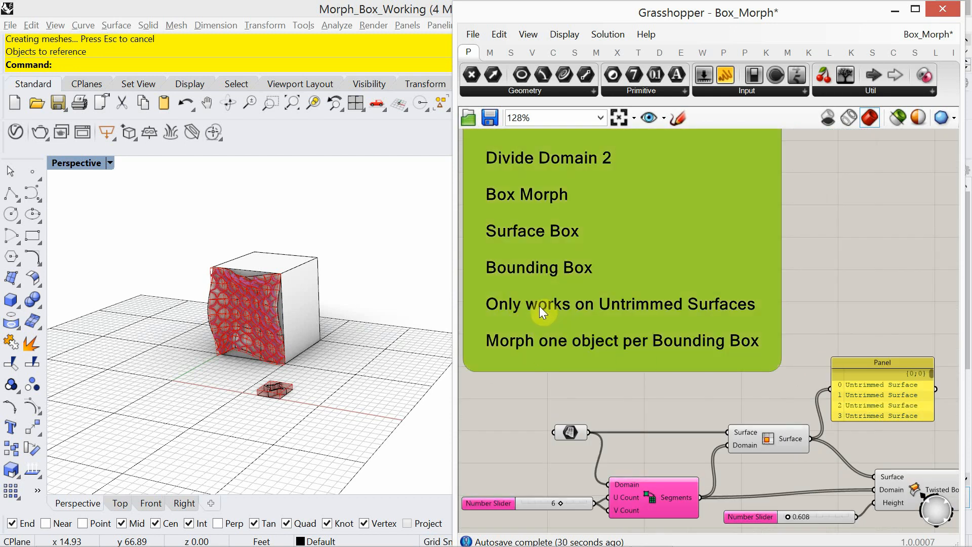
click(516, 408)
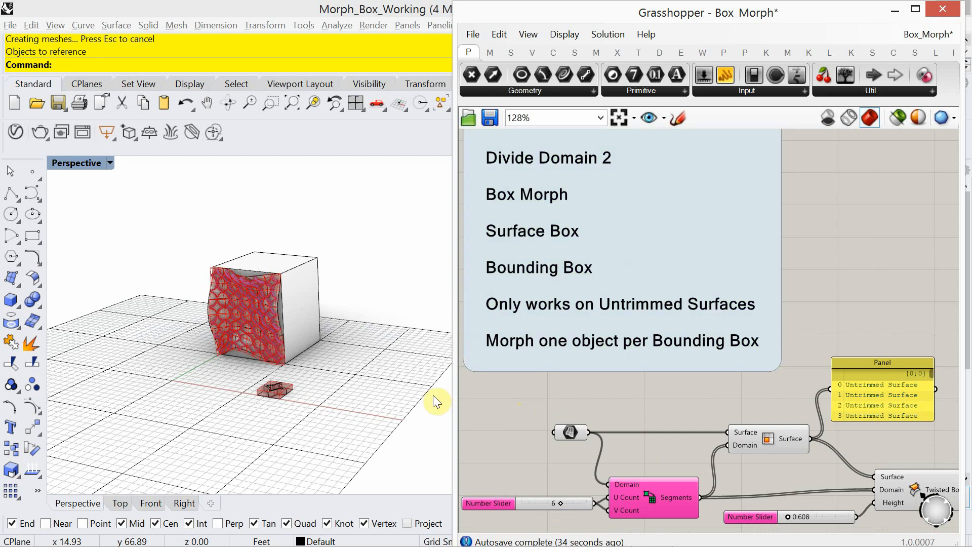
- Copy the wavy surface on the cube's front 20 ft in the negative X direction, beside the cube
right_drag(235, 321, 235, 327)
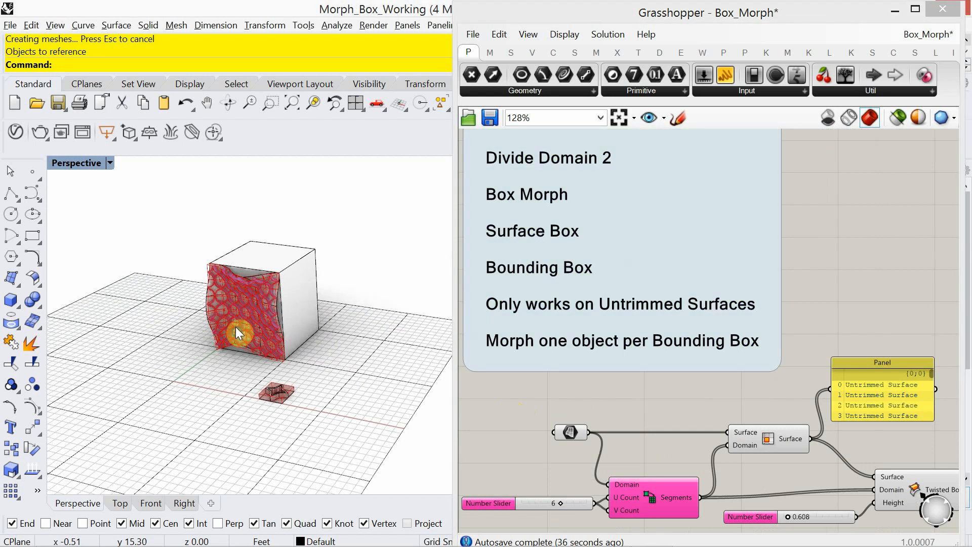
scroll(206, 292, up, 3)
scroll(327, 328, up, 3)
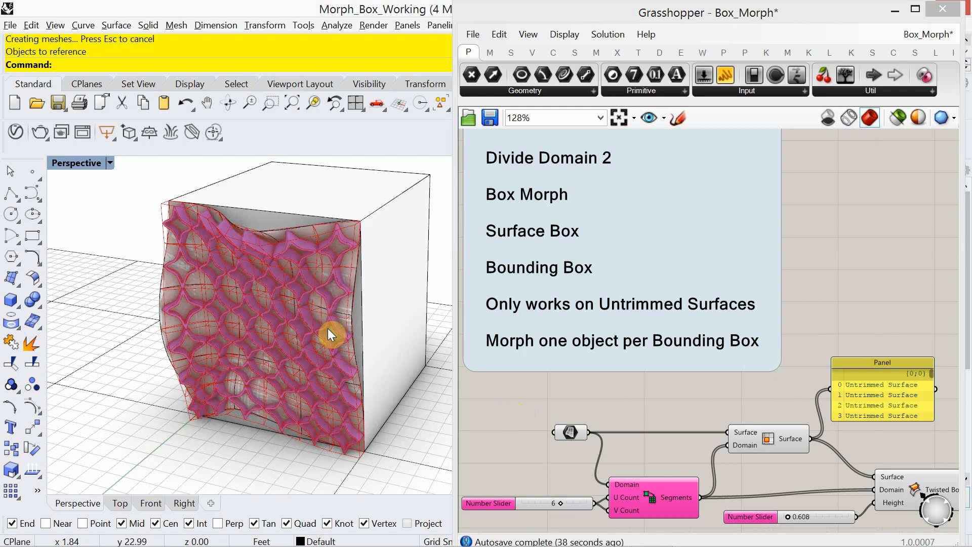
right_drag(330, 327, 342, 318)
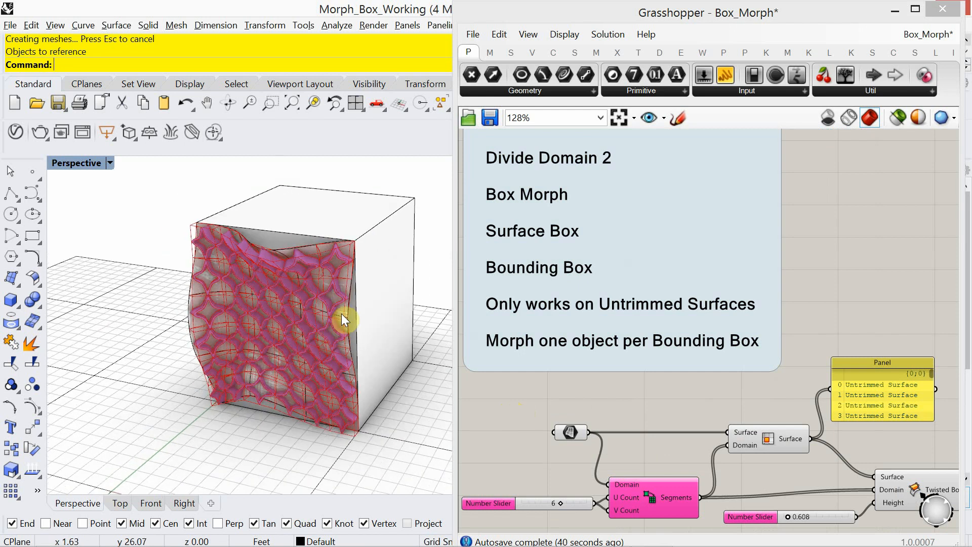
click(343, 314)
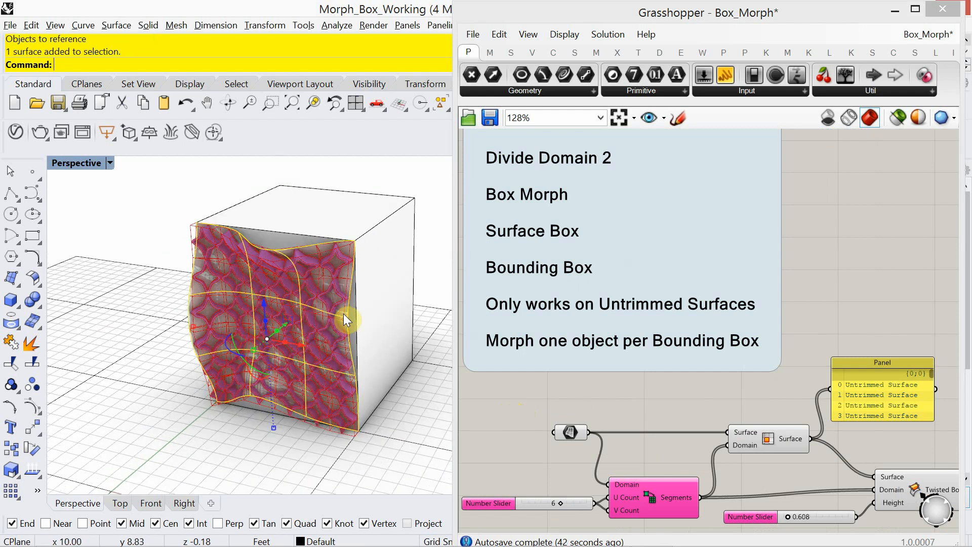
text(Copy)
key(Return)
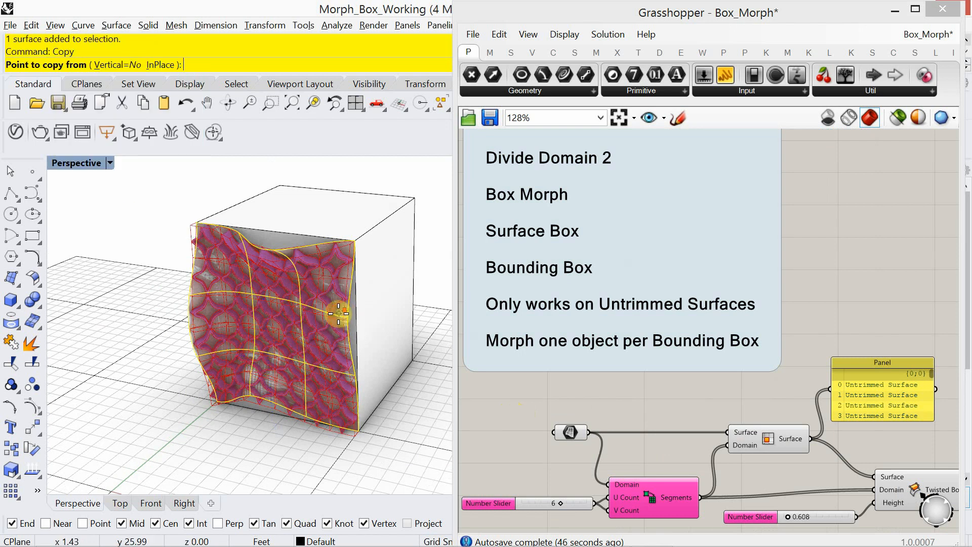
scroll(343, 314, down, 3)
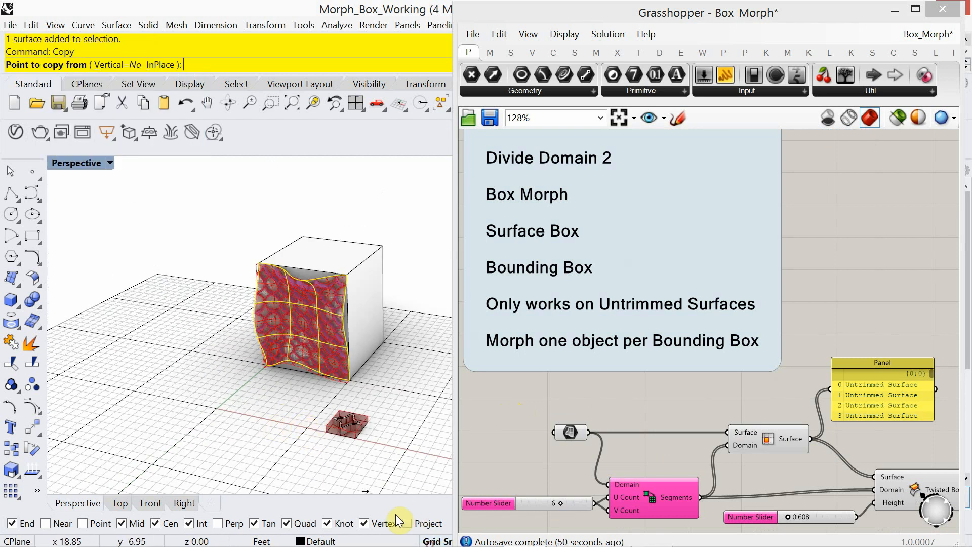
click(307, 427)
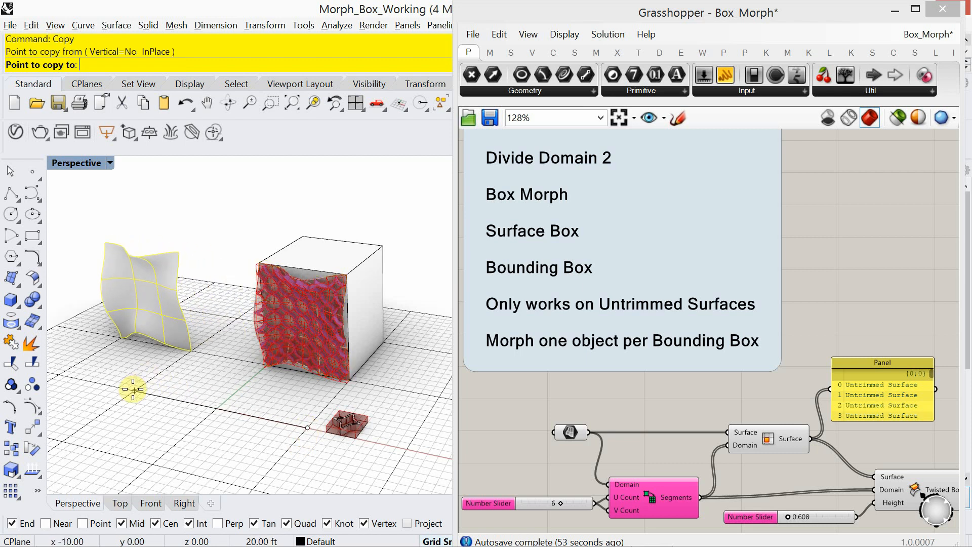
click(132, 386)
key(Return)
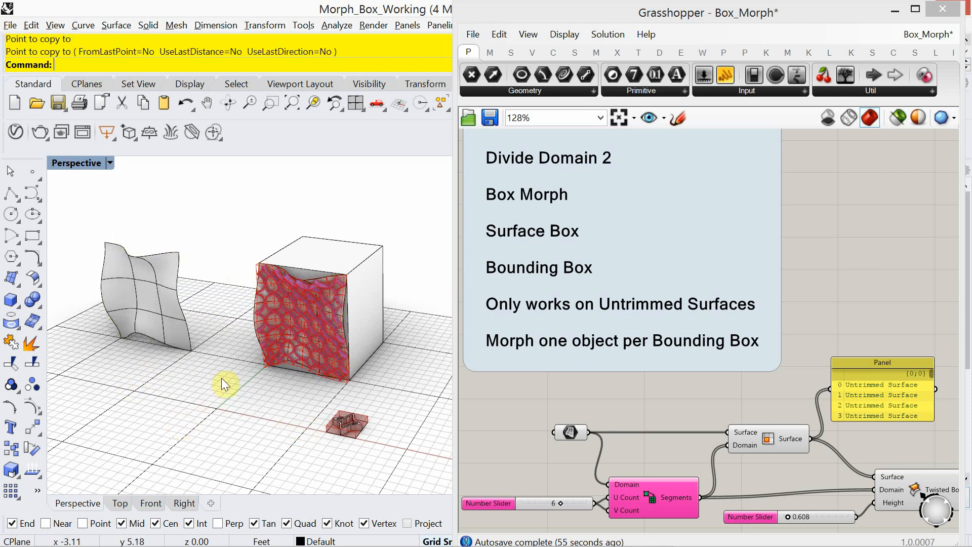
- In the Front view, draw a six-point interpolated curve that waves across the upper part of the morphed surface and extends past both sides
scroll(325, 357, up, 3)
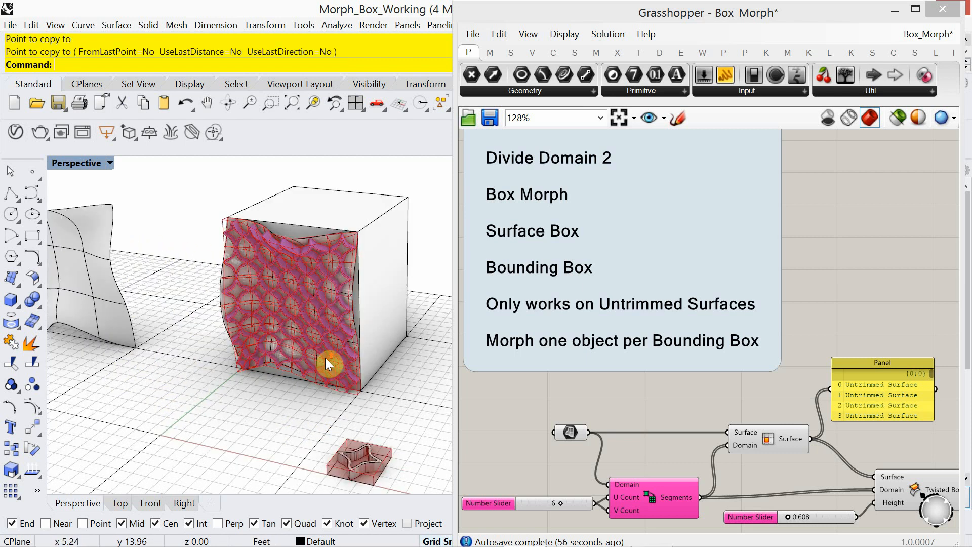
click(350, 289)
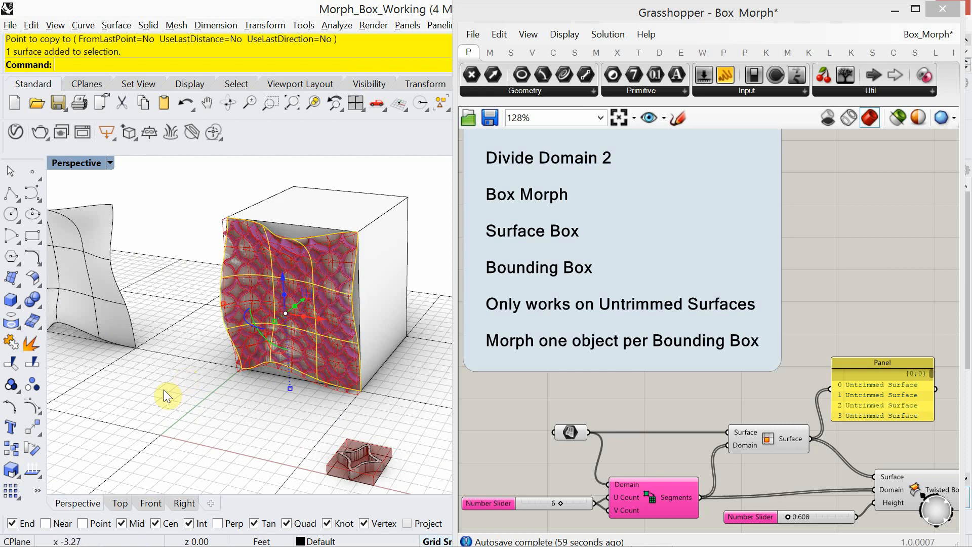
click(153, 503)
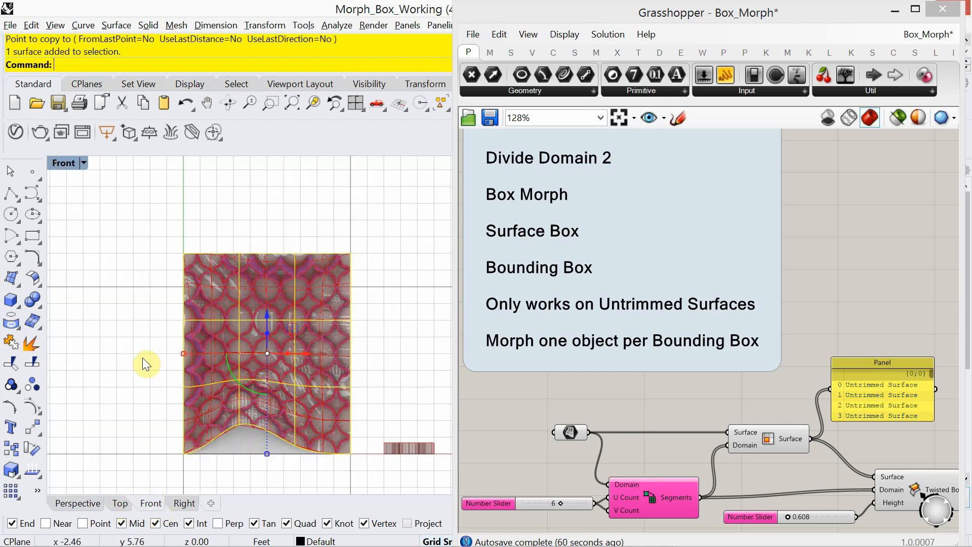
text(InterpCrv)
key(Return)
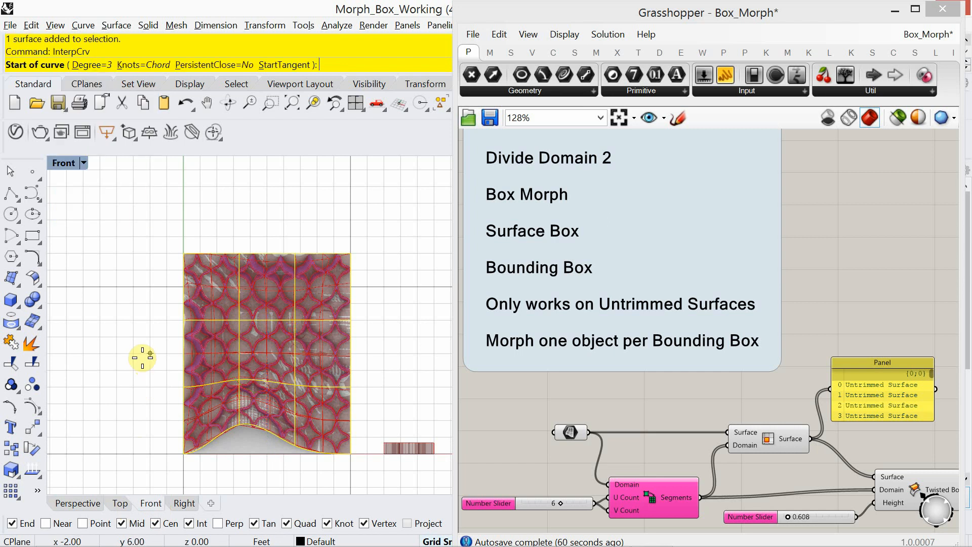
click(100, 253)
click(168, 303)
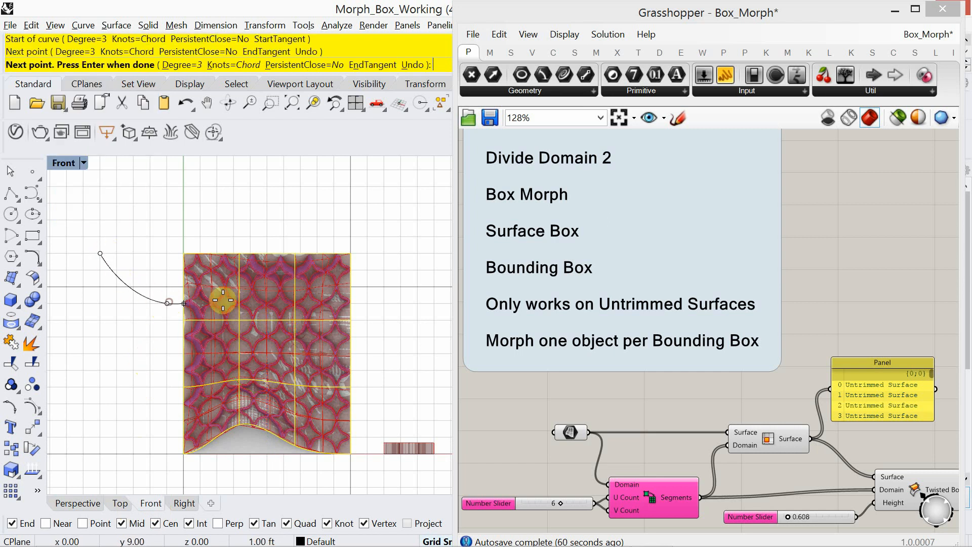
click(250, 287)
click(301, 303)
click(334, 287)
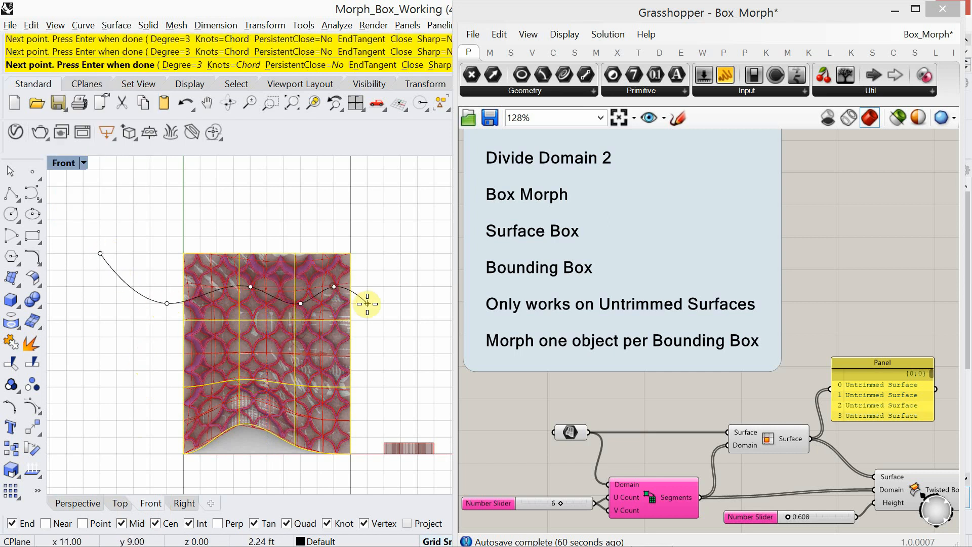
click(384, 353)
key(Return)
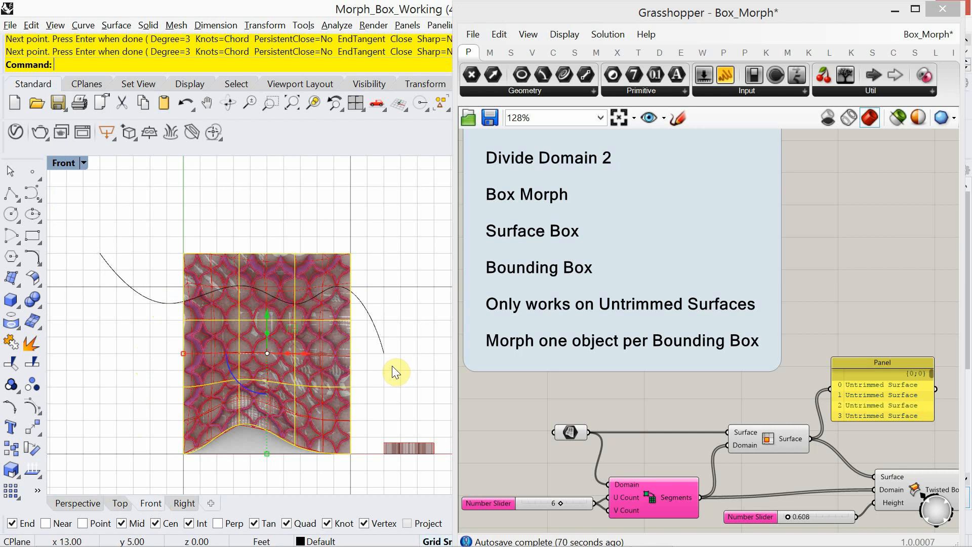
click(390, 363)
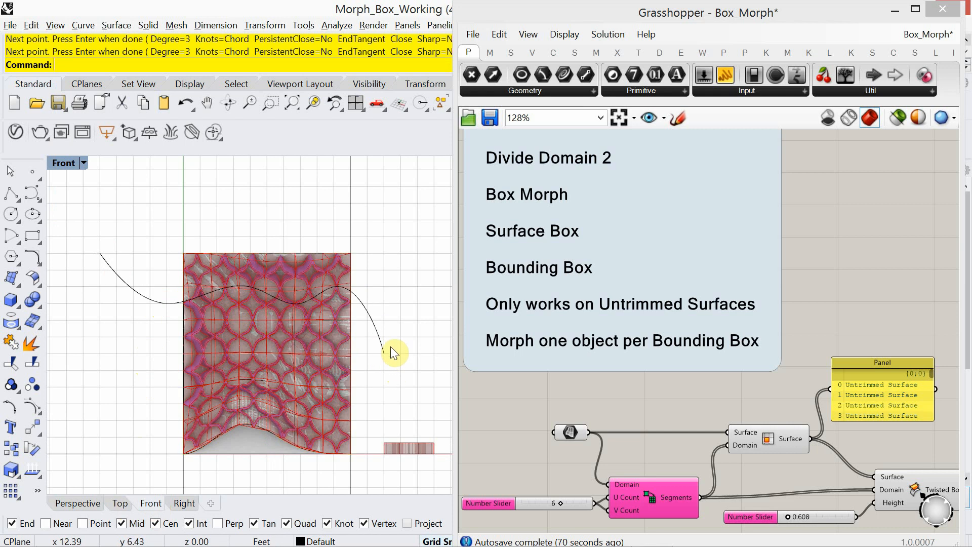
- Trim away the part of the referenced wavy surface above the curve, using the curve as the cutting object, and return to the Perspective view
text(Trim)
key(Return)
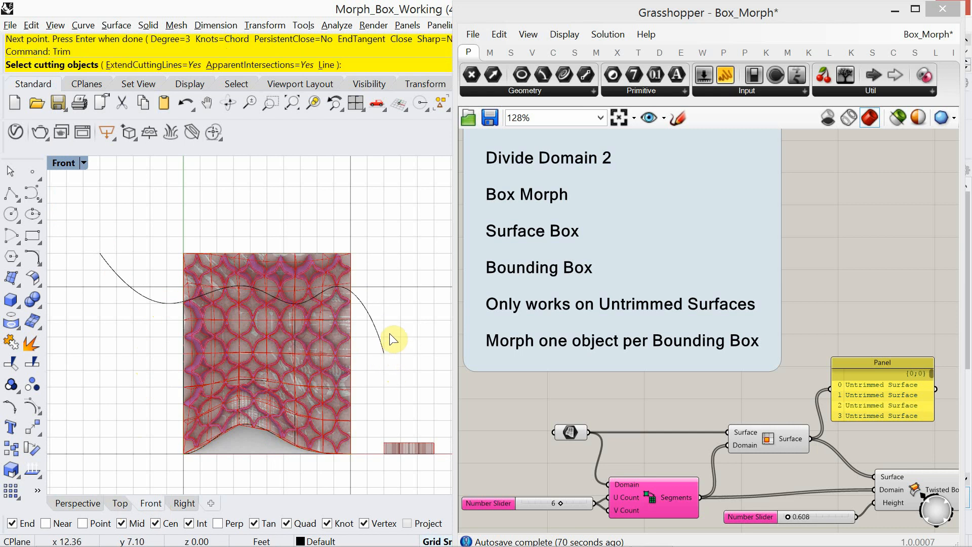
click(377, 324)
key(Return)
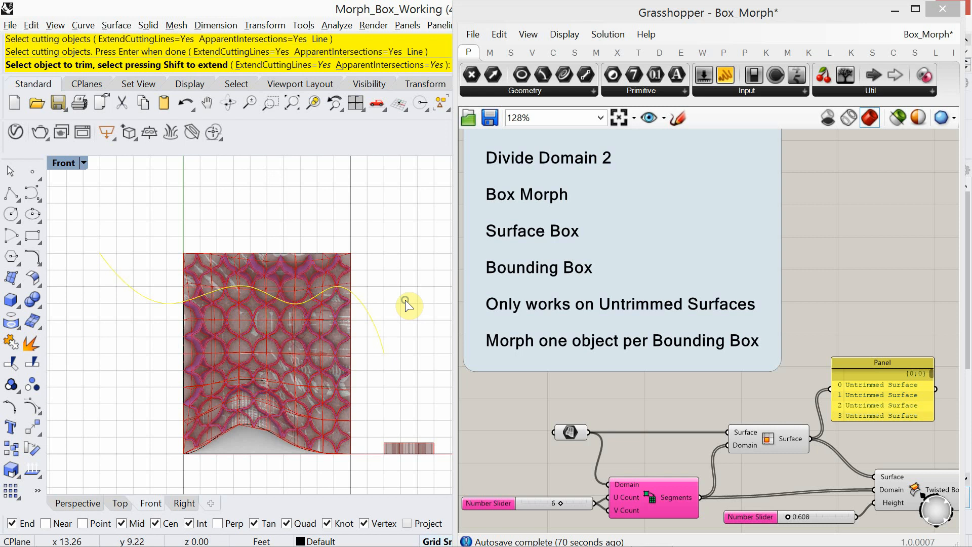
click(205, 253)
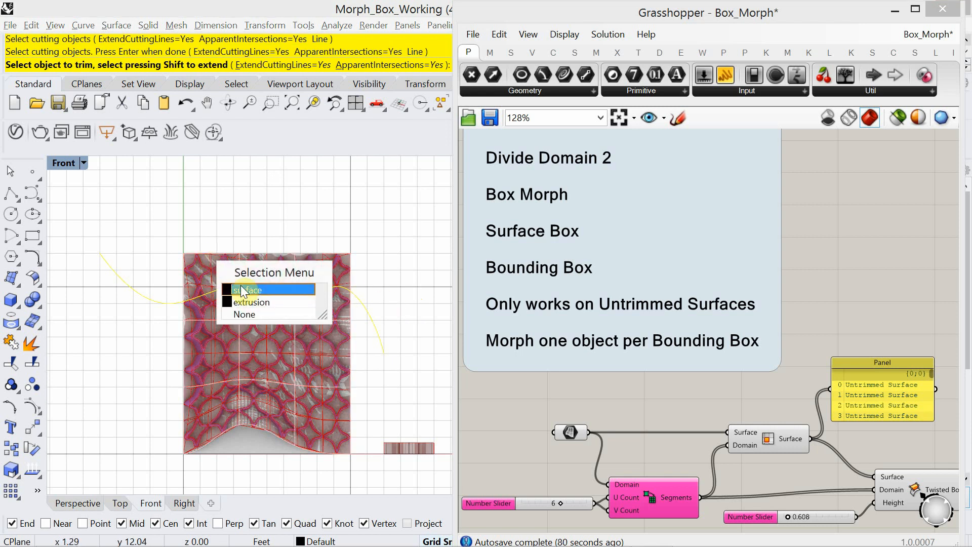
click(242, 291)
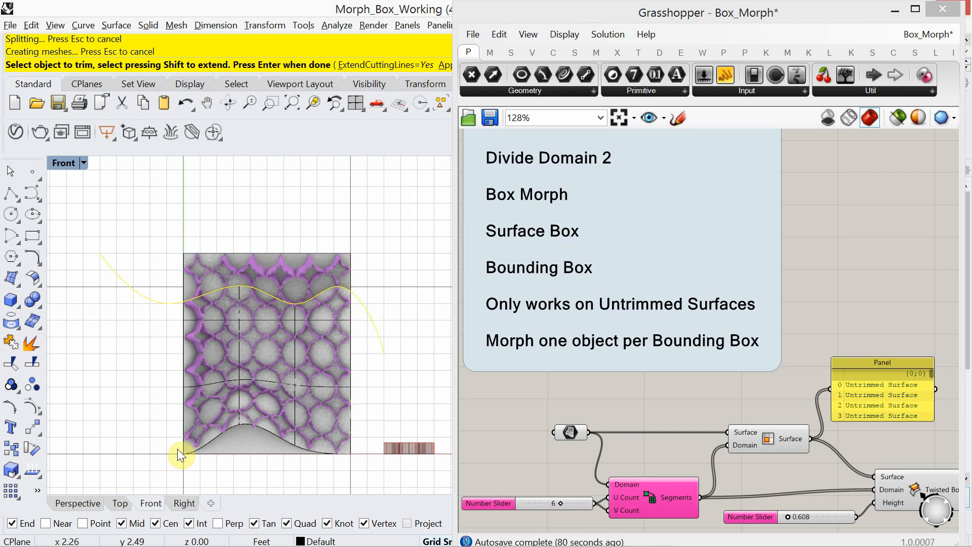
click(84, 500)
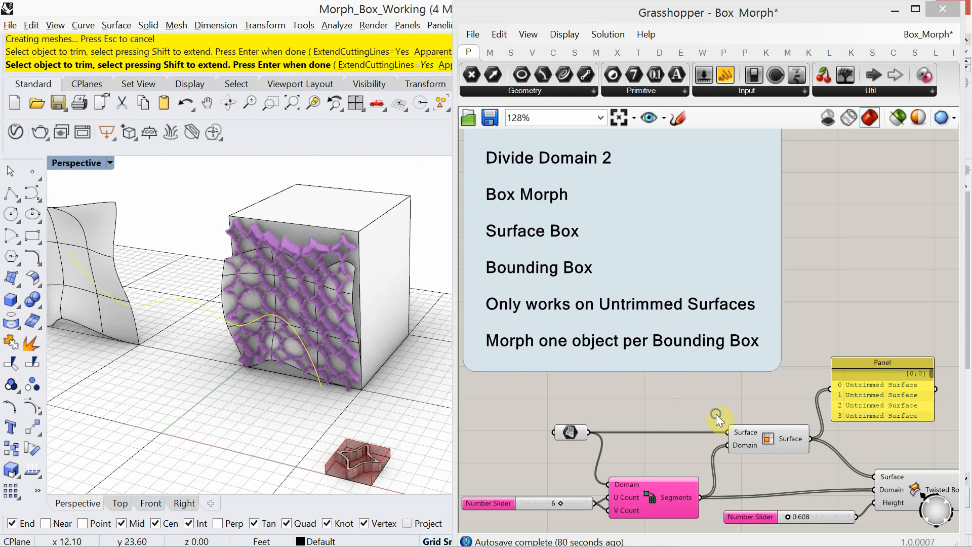
scroll(716, 415, down, 3)
right_drag(714, 348, 686, 324)
scroll(762, 363, down, 2)
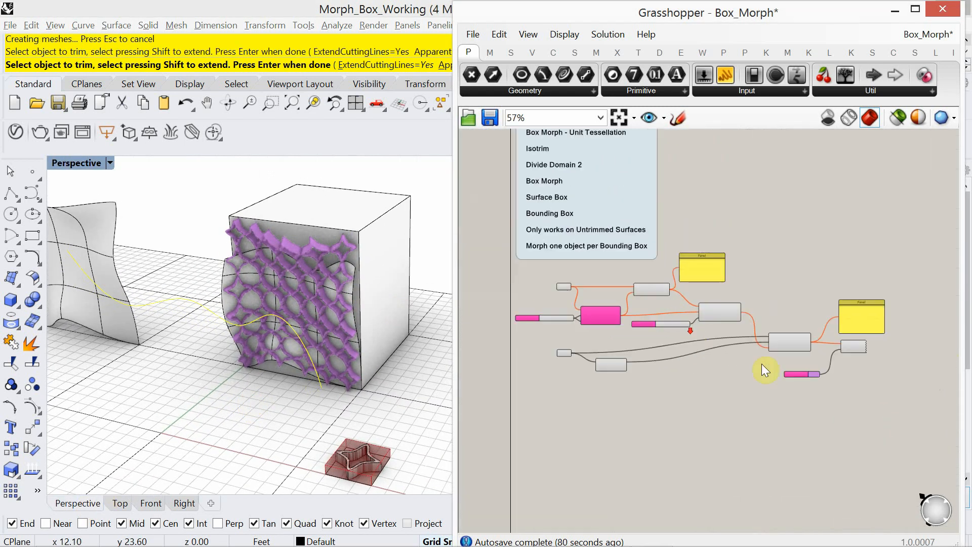
scroll(849, 351, up, 3)
scroll(871, 371, up, 2)
click(856, 339)
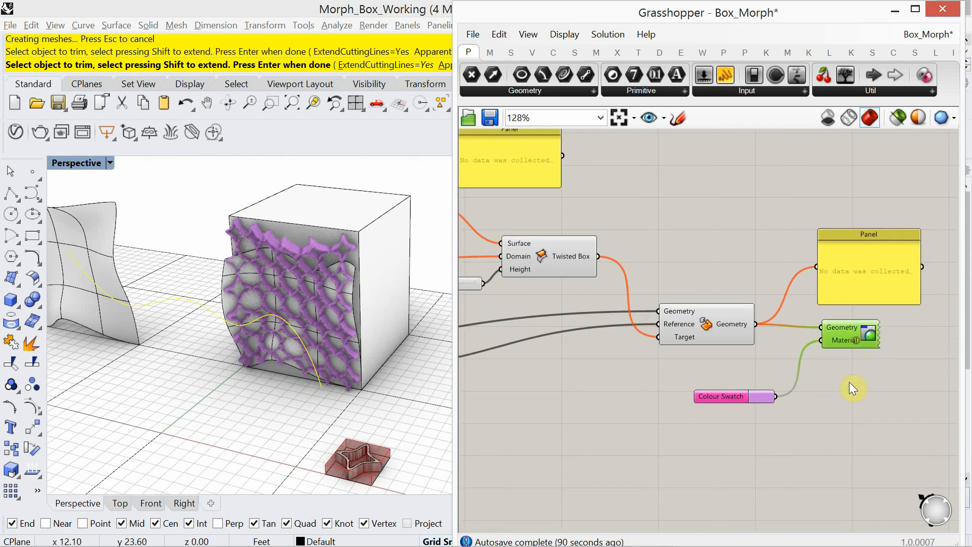
right_click(852, 336)
click(847, 386)
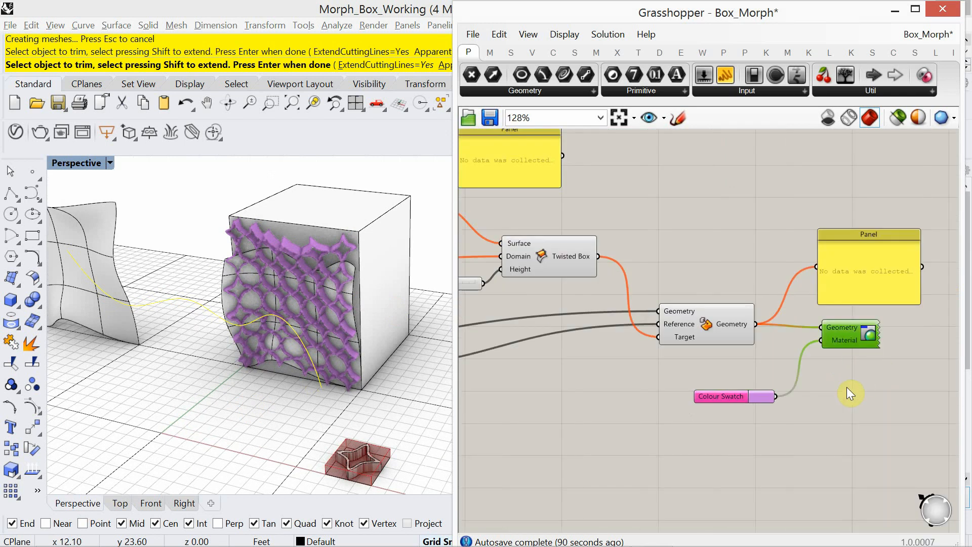
click(846, 374)
right_click(842, 338)
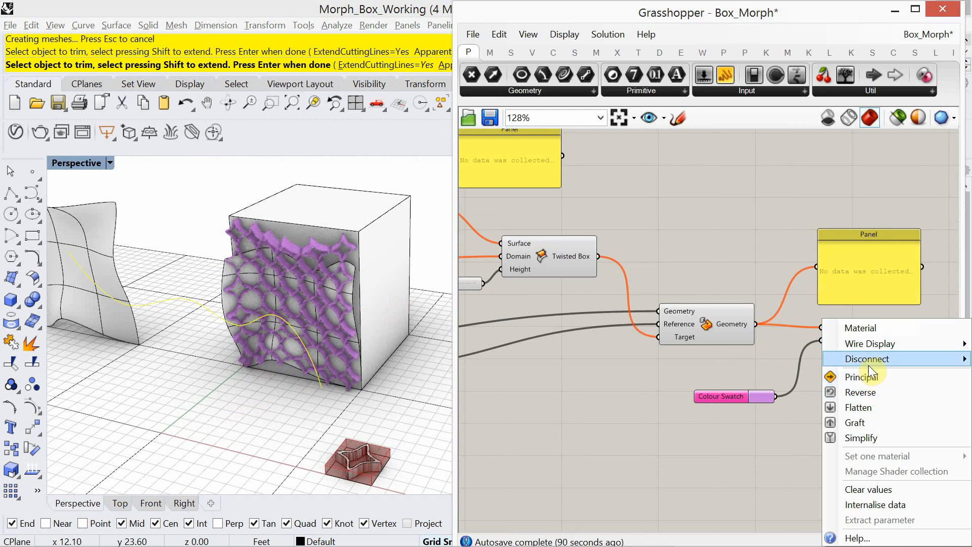
right_click(790, 442)
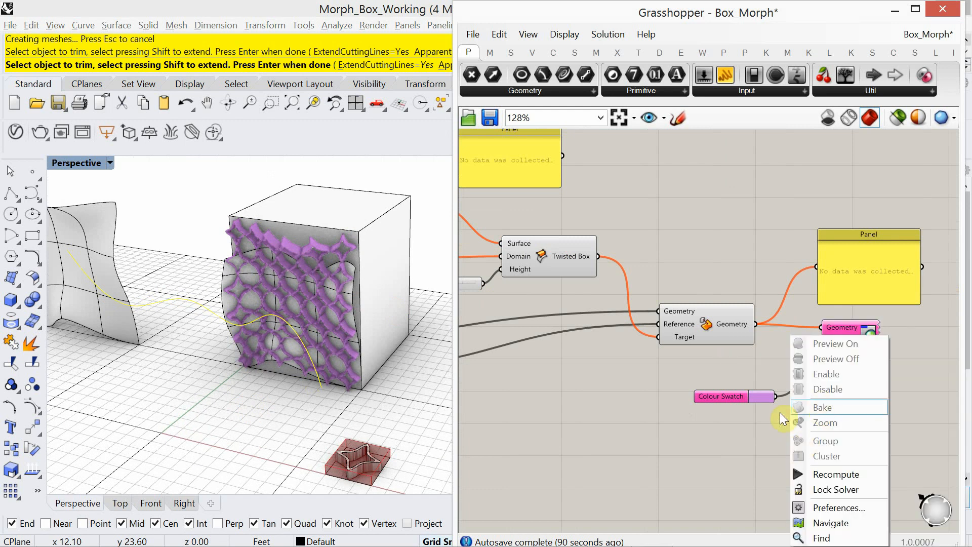
click(823, 355)
click(831, 332)
right_click(860, 440)
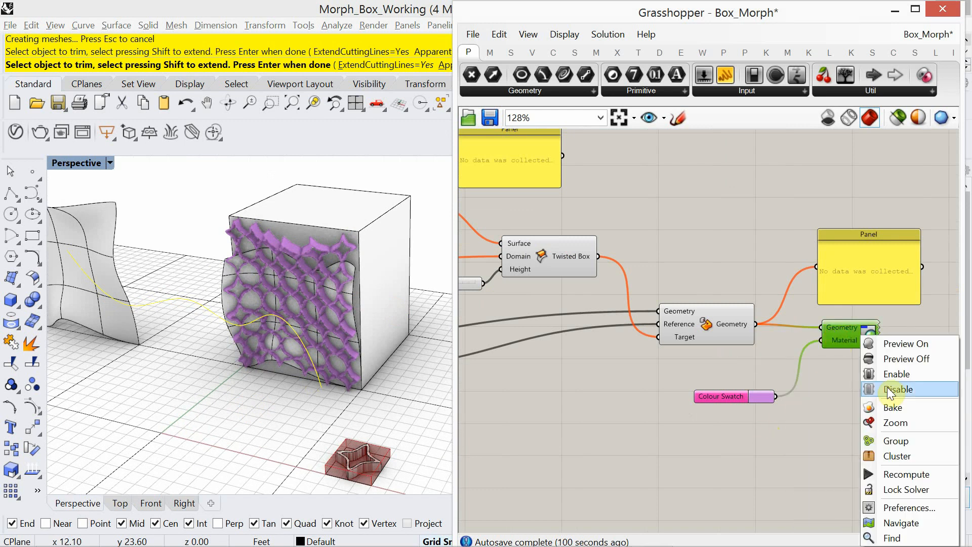
click(894, 348)
click(856, 392)
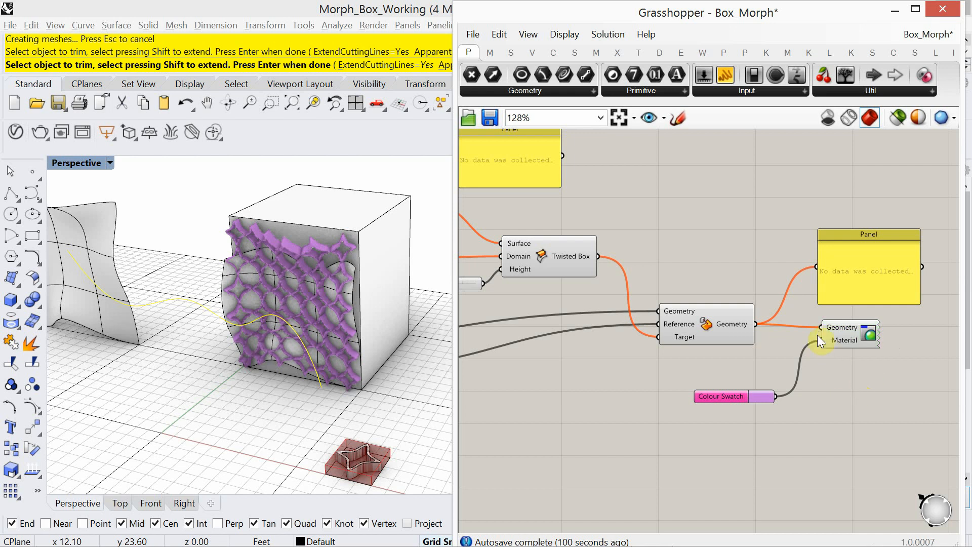
- Disconnect the Box Morph geometry from the Custom Preview component and hide the cutting curve in the model
drag(820, 327, 757, 325)
mouse_move(202, 321)
right_down()
mouse_move(211, 289)
mouse_move(200, 304)
right_up()
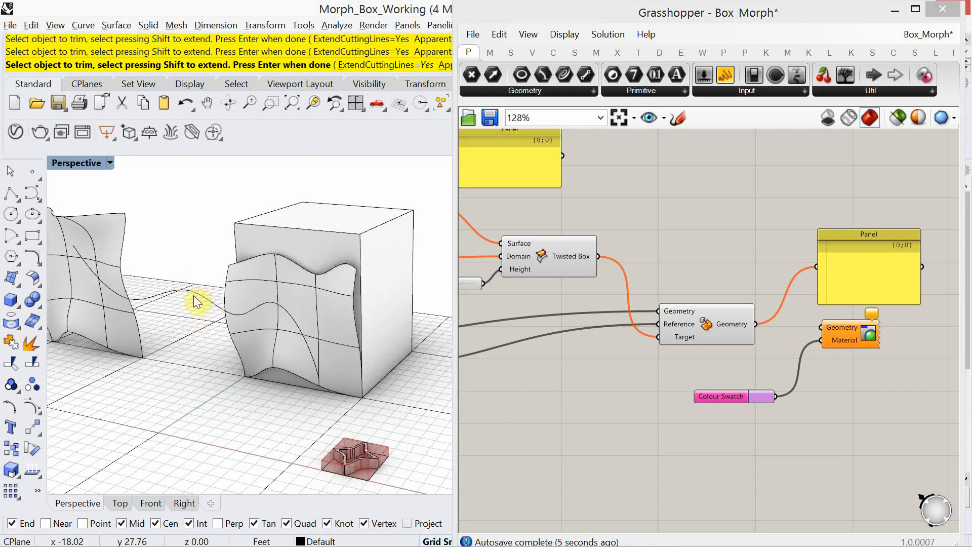
click(193, 294)
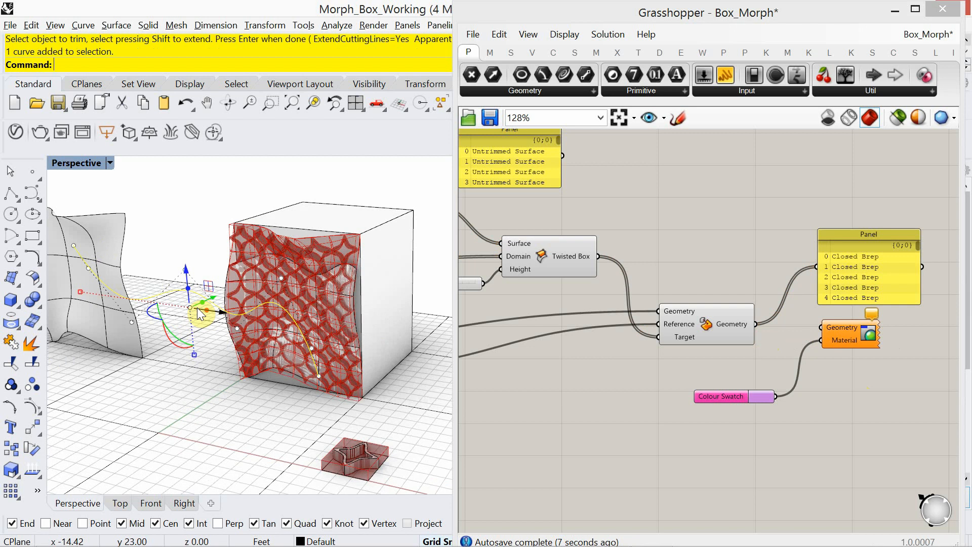
text(Hide)
key(Return)
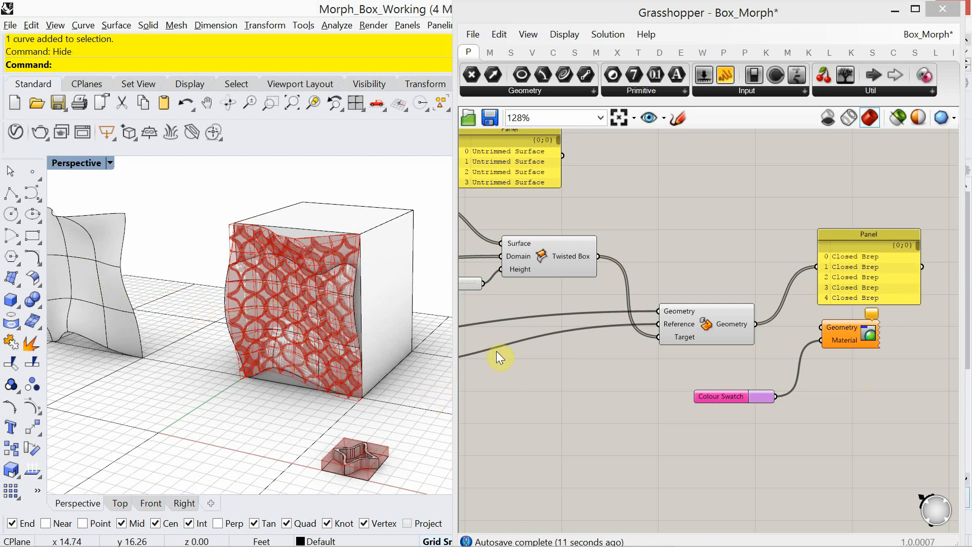
- Select the input Surface parameter, restrict the preview to selected components only, and clear the selection
mouse_move(497, 351)
right_down()
mouse_move(497, 369)
mouse_move(497, 352)
right_up()
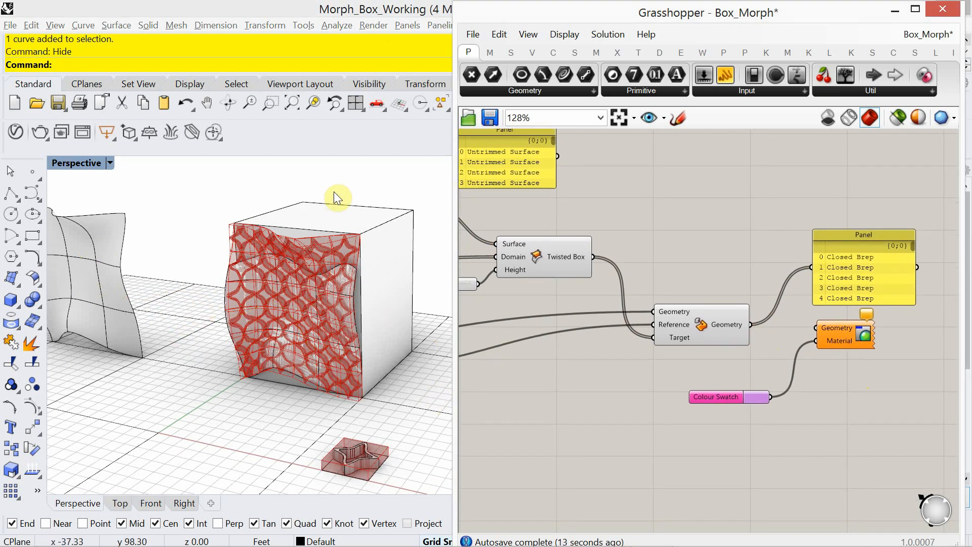
click(324, 236)
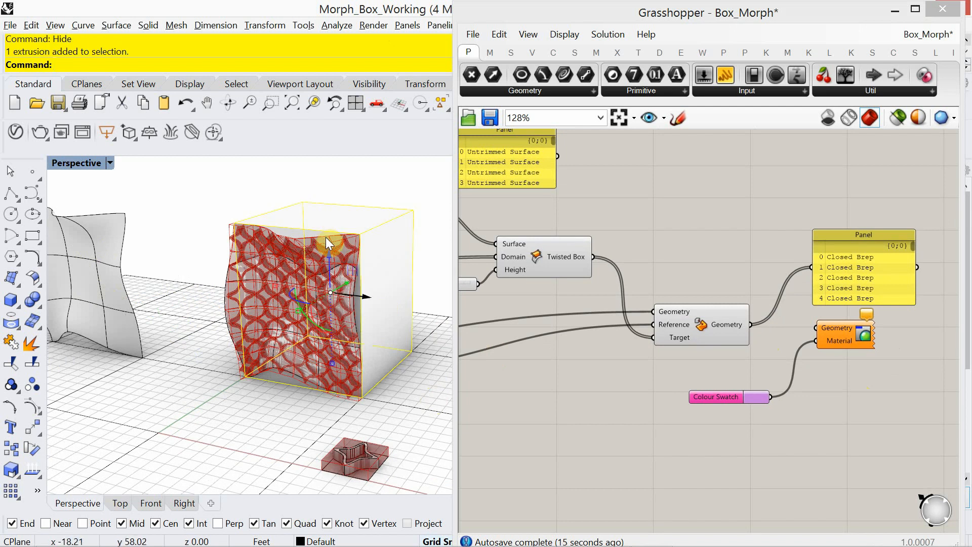
key(Escape)
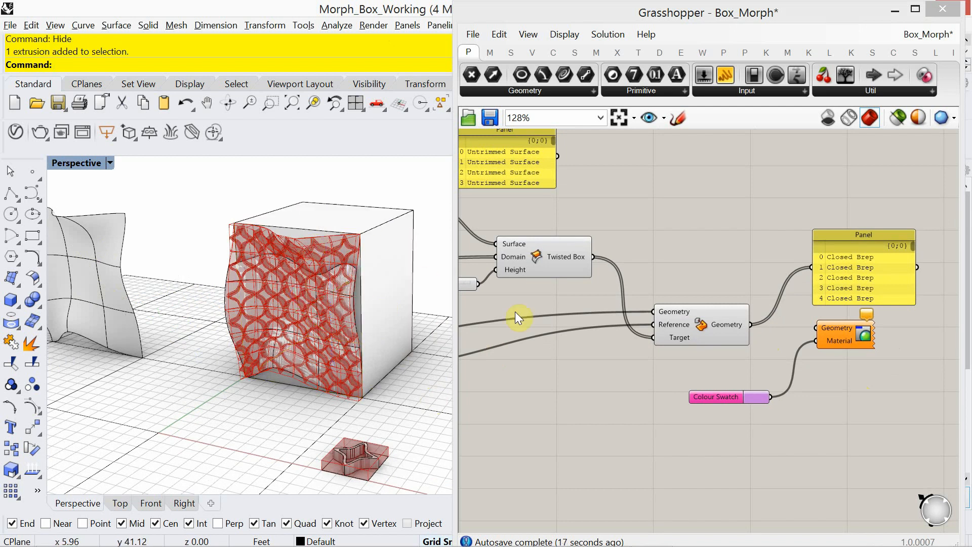
right_drag(547, 333, 759, 309)
scroll(764, 332, down, 2)
right_drag(557, 310, 623, 321)
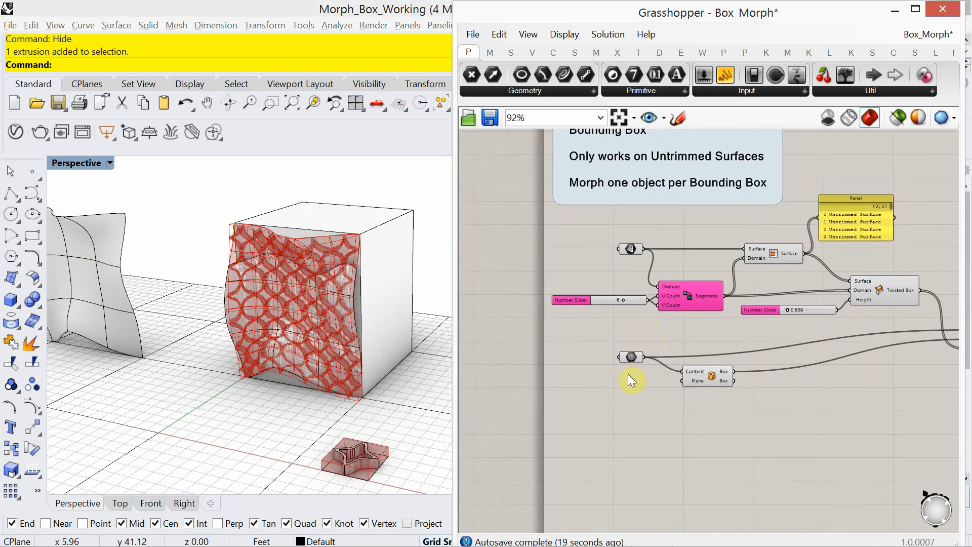
scroll(631, 382, up, 2)
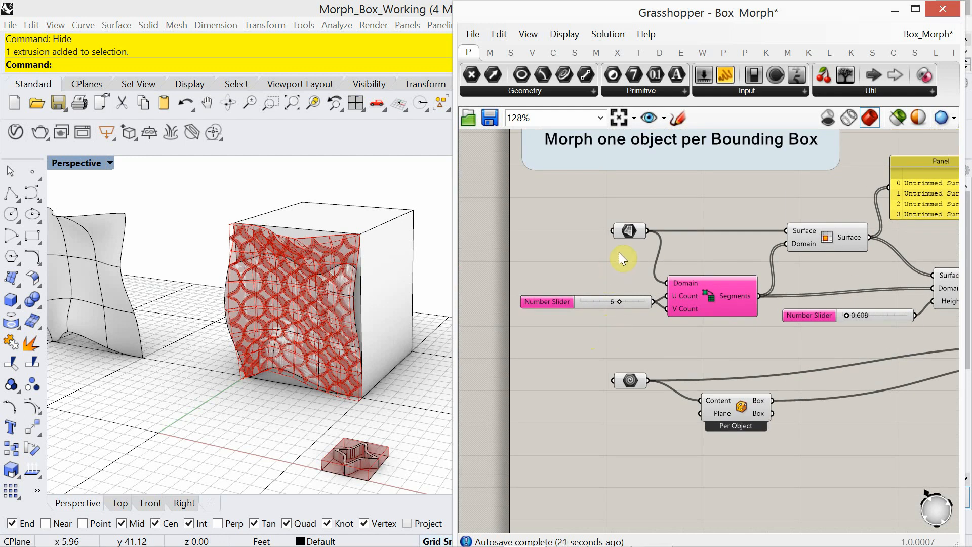
scroll(620, 251, up, 2)
right_click(631, 224)
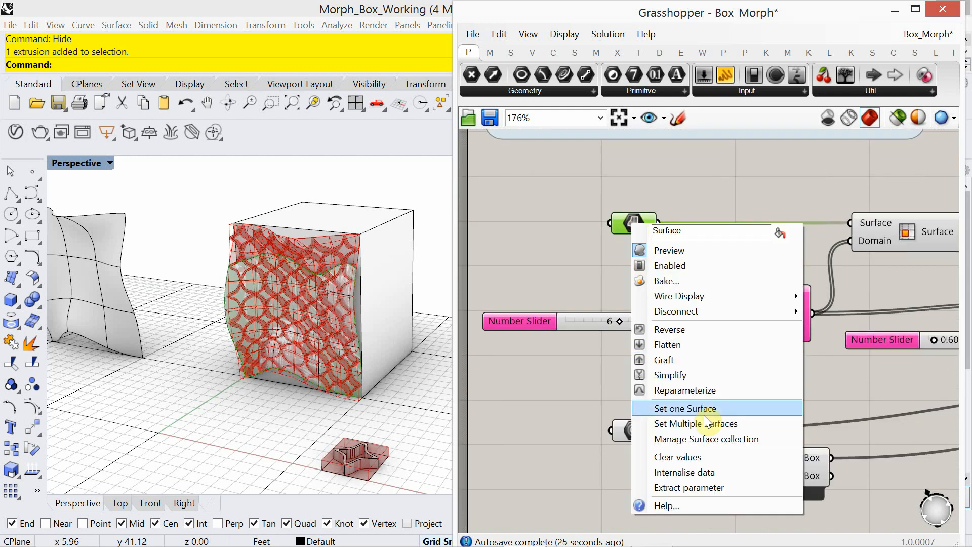
click(541, 266)
click(621, 227)
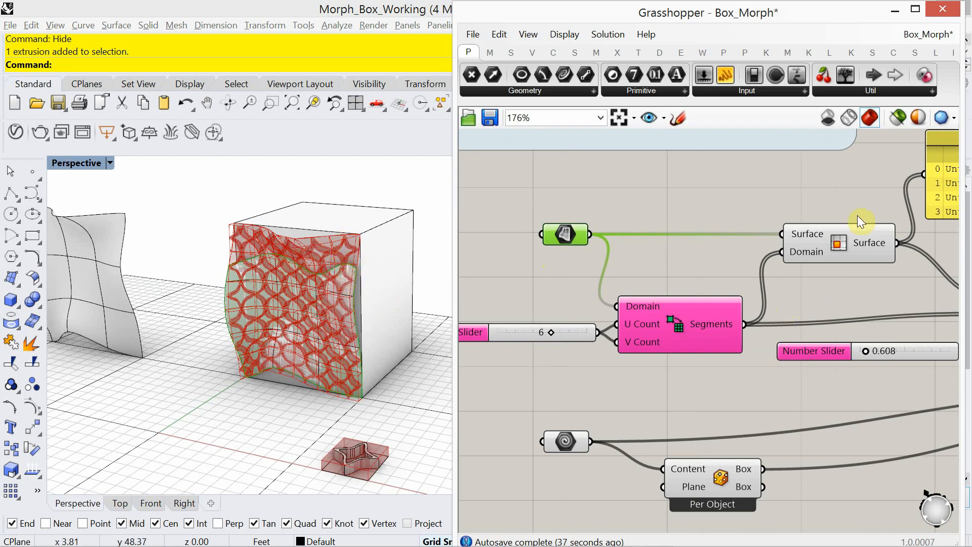
click(898, 123)
click(746, 207)
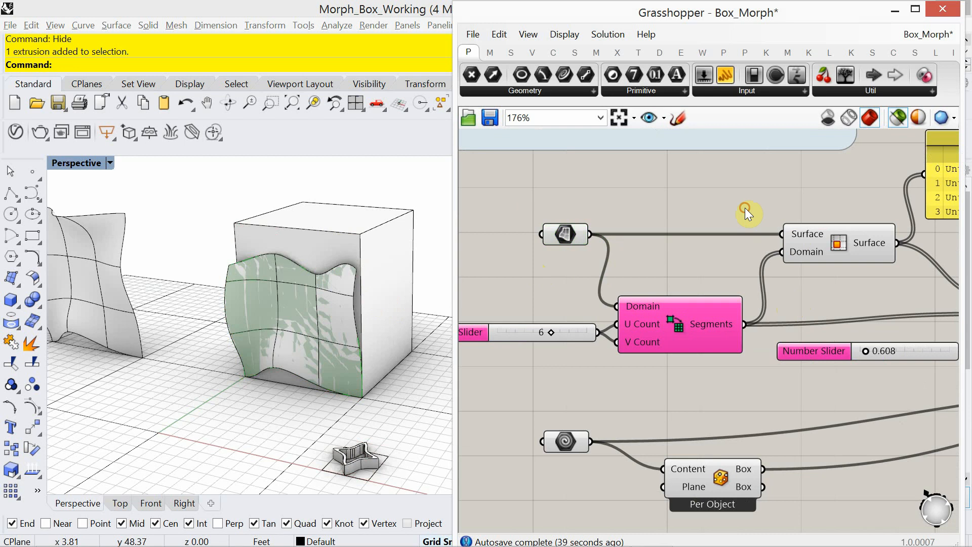
- Select the trimmed wavy surface and the Isotrim component, and examine the previewed subdivision against the trimmed edge
click(285, 303)
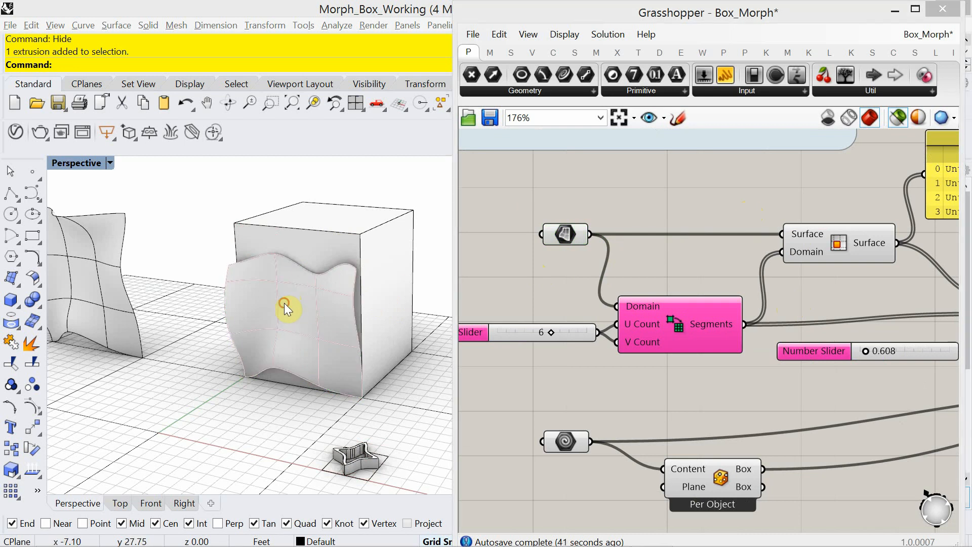
click(331, 339)
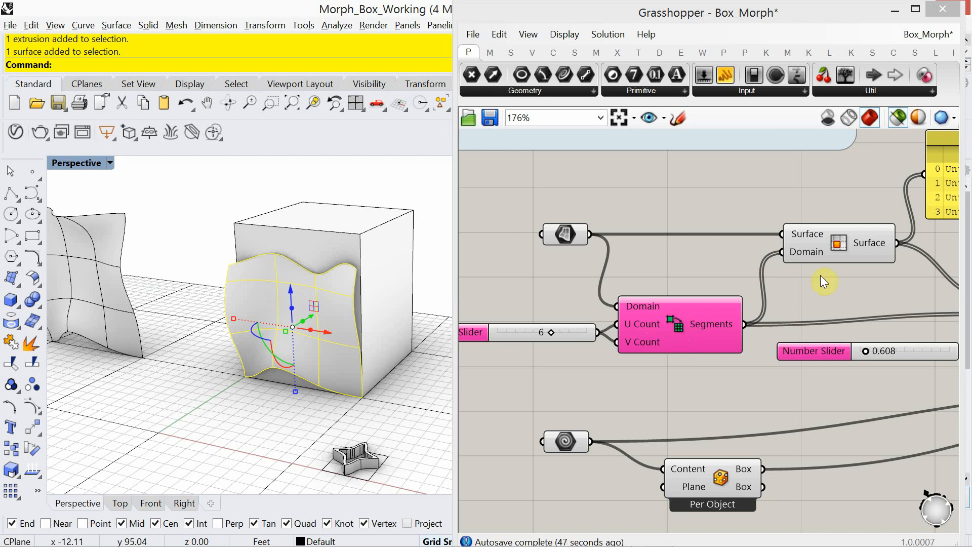
click(842, 246)
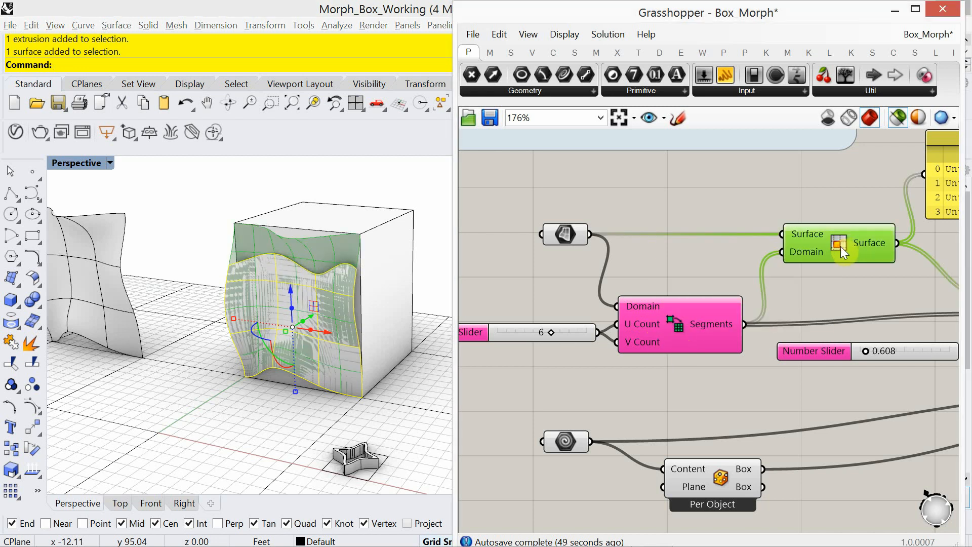
right_drag(260, 325, 244, 357)
scroll(268, 338, down, 1)
scroll(262, 304, up, 2)
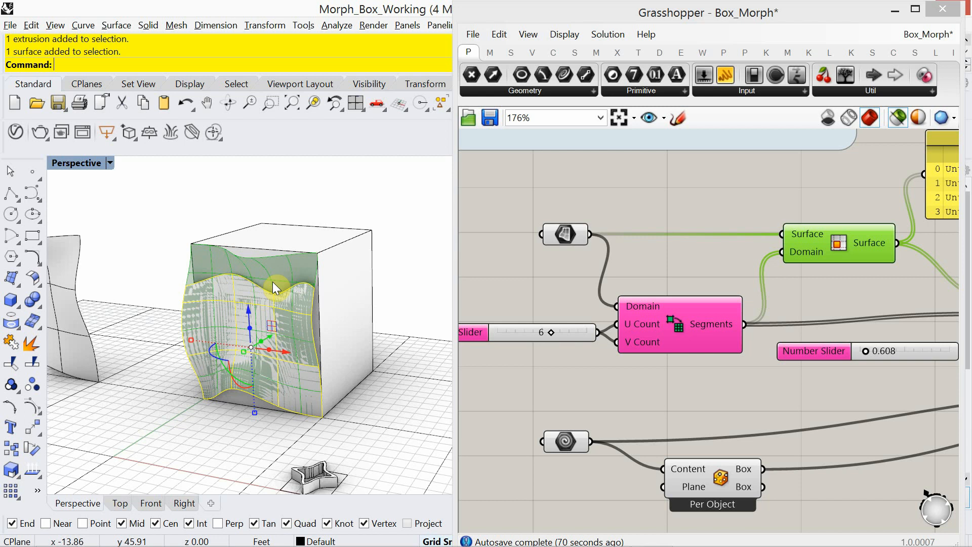
right_drag(252, 306, 206, 278)
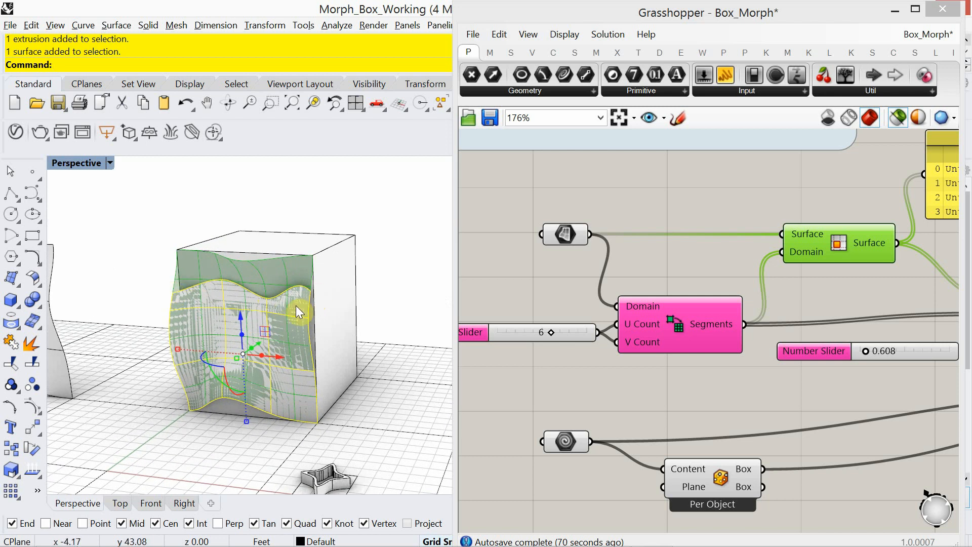
shift+right_drag(282, 325, 268, 311)
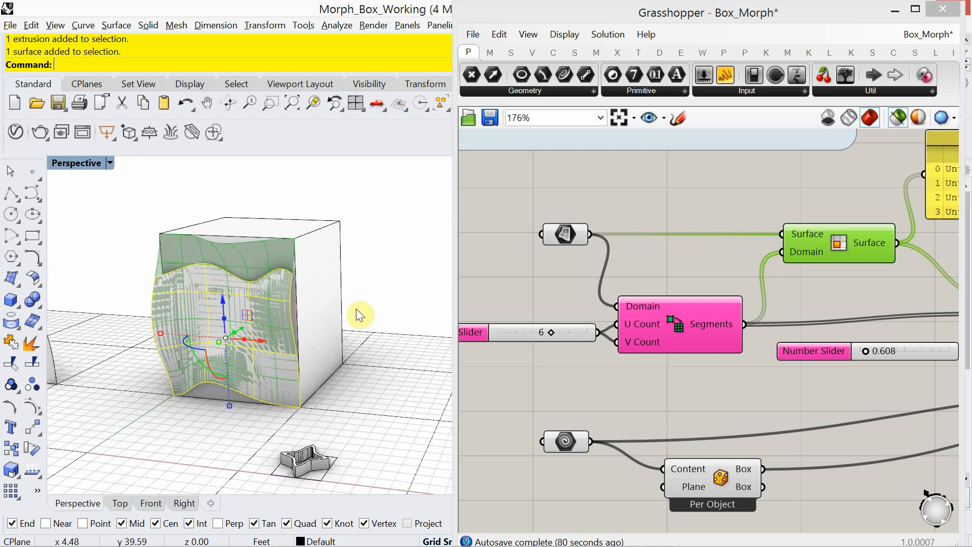
scroll(370, 321, down, 5)
- Delete the trimmed wavy surface from the cube's front
click(211, 234)
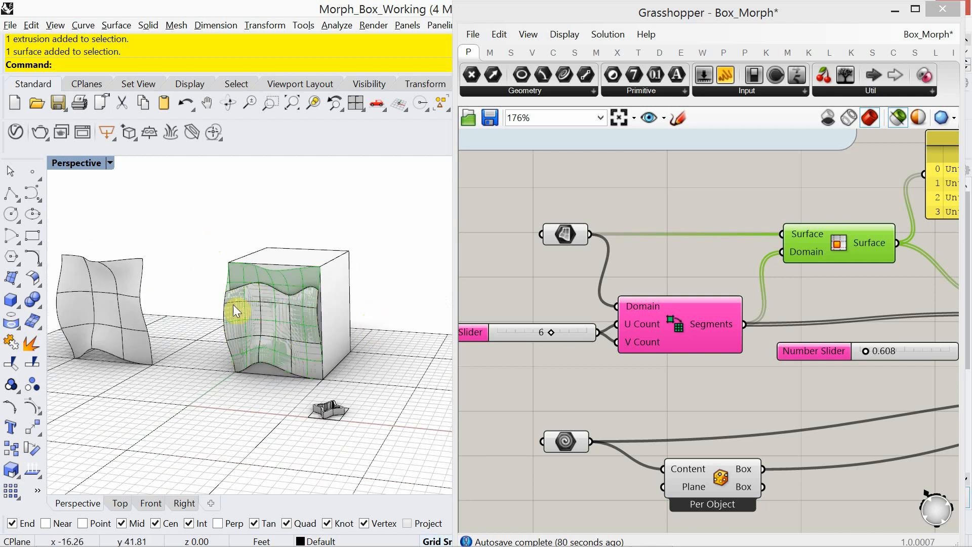
click(233, 306)
key(Delete)
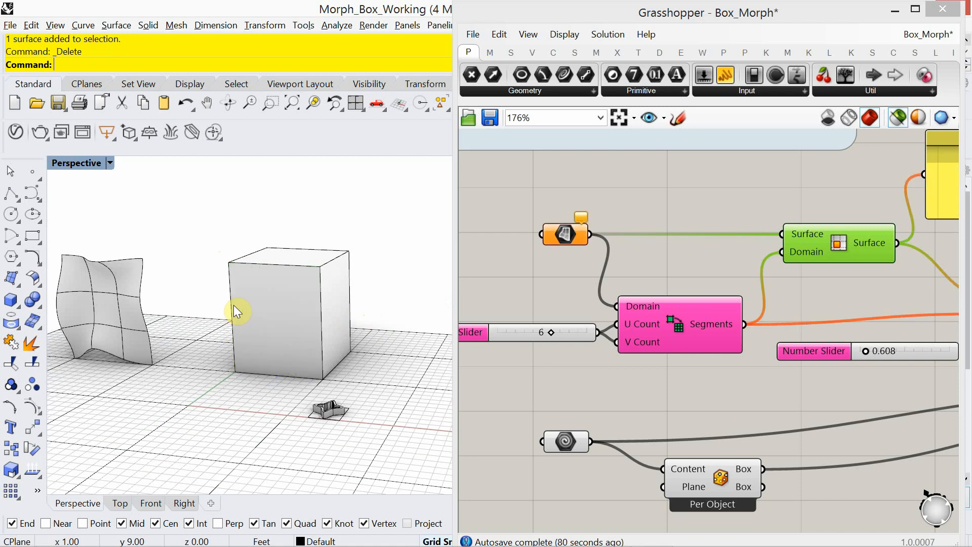
- Try to move the untrimmed wavy surface copy onto the cube's front, and undo the move
click(128, 275)
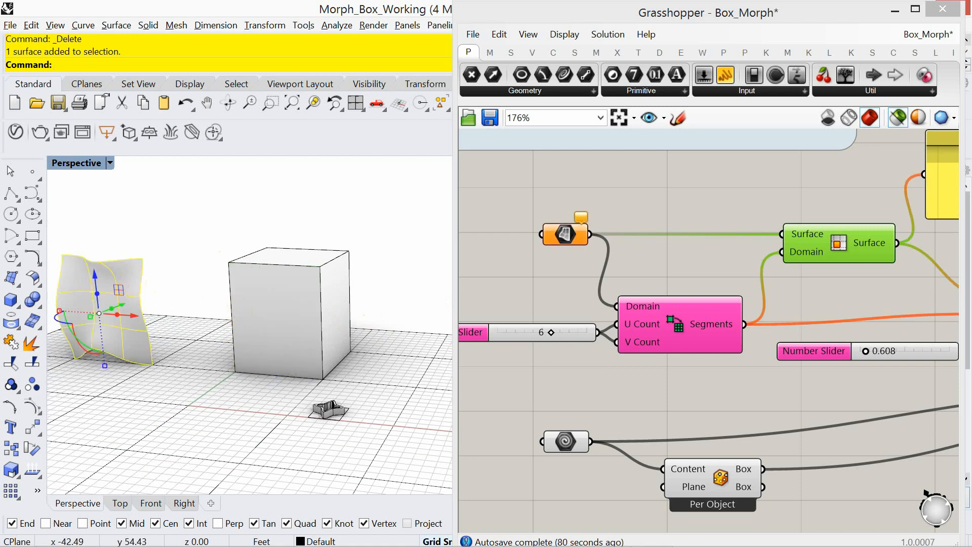
text(Move)
key(Return)
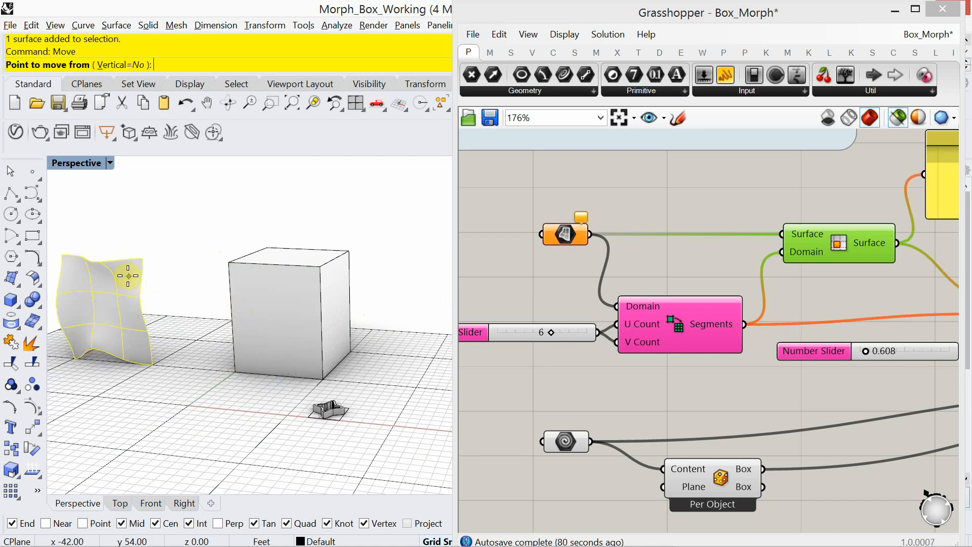
click(96, 396)
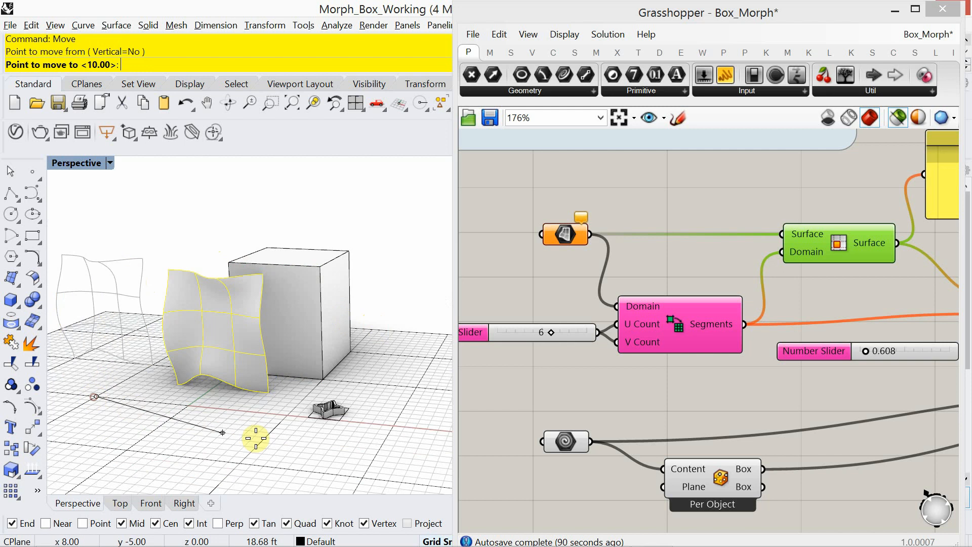
click(289, 414)
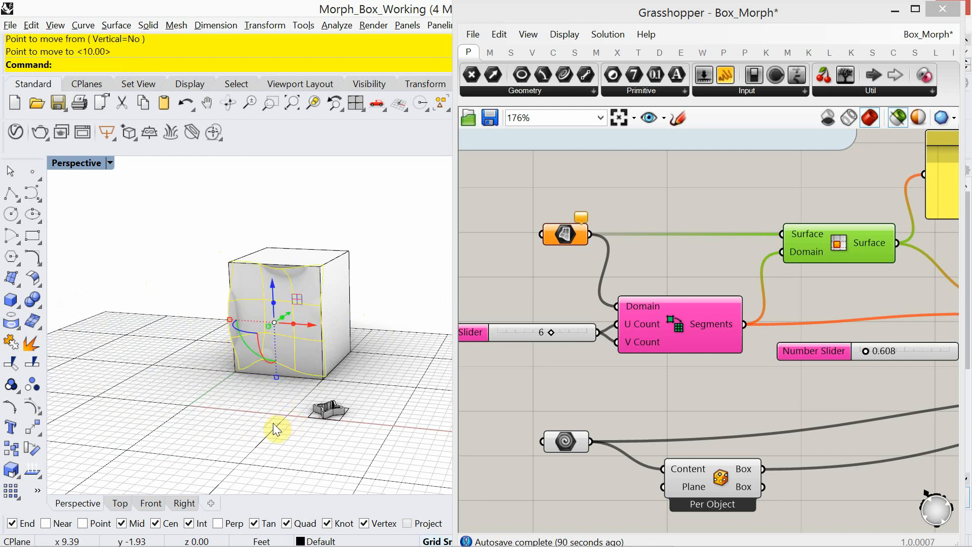
key(ctrl+z)
- Move the untrimmed wavy surface copy onto the cube's front face and clear the selection
text(Move)
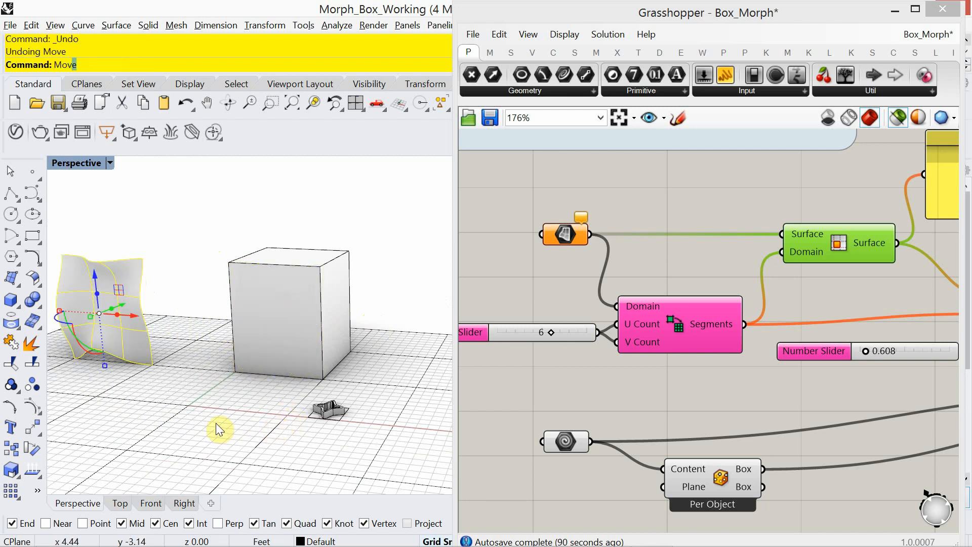
key(Return)
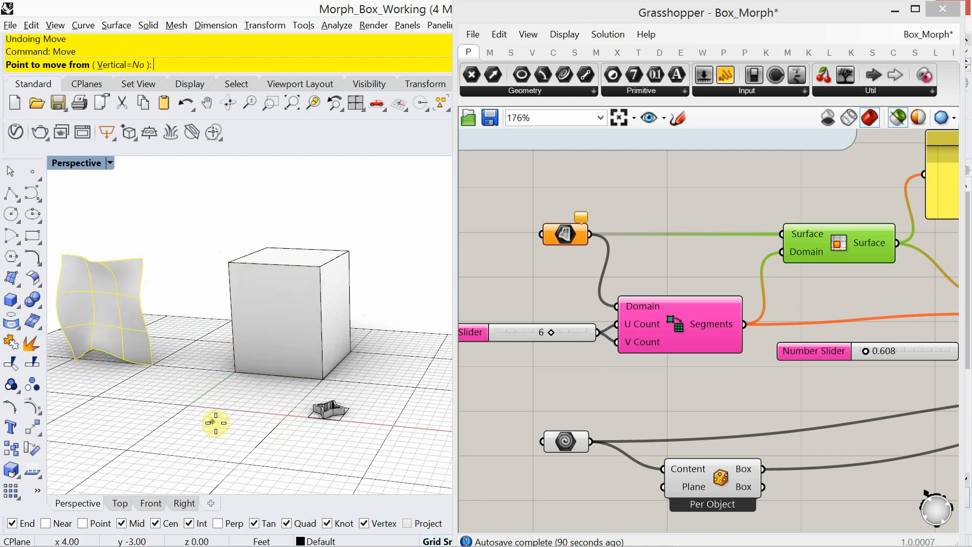
click(96, 397)
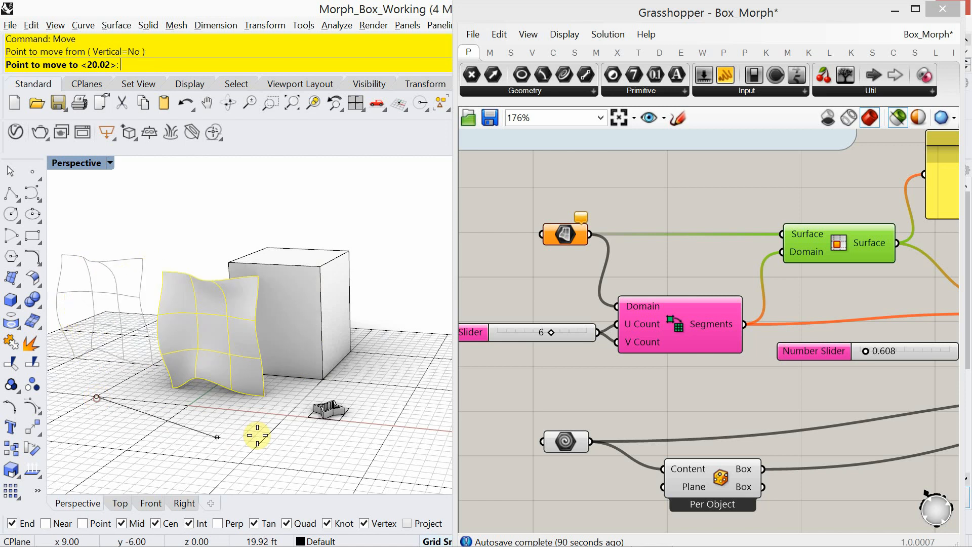
click(291, 417)
key(Escape)
- Set the input Surface parameter to reference the untrimmed wavy surface on the cube's front
scroll(402, 322, up, 5)
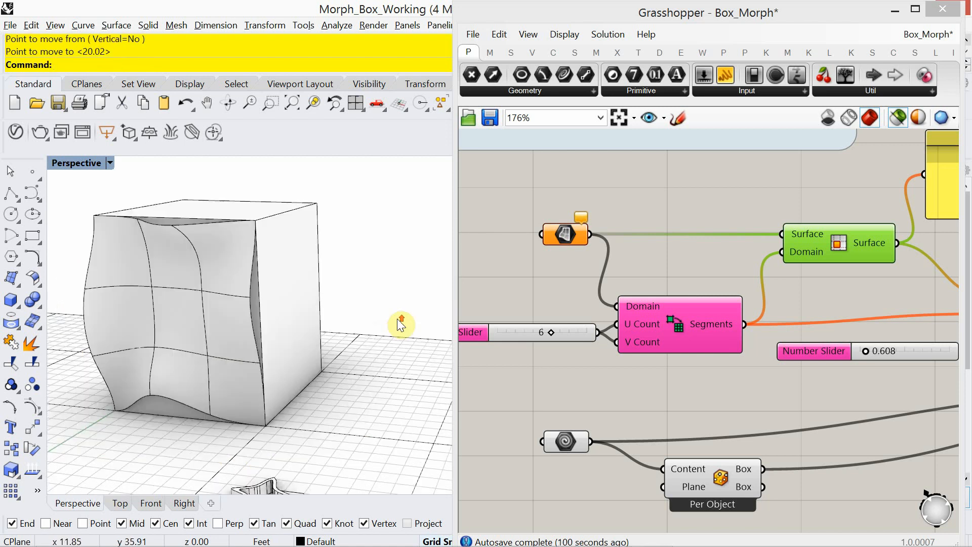
right_click(571, 230)
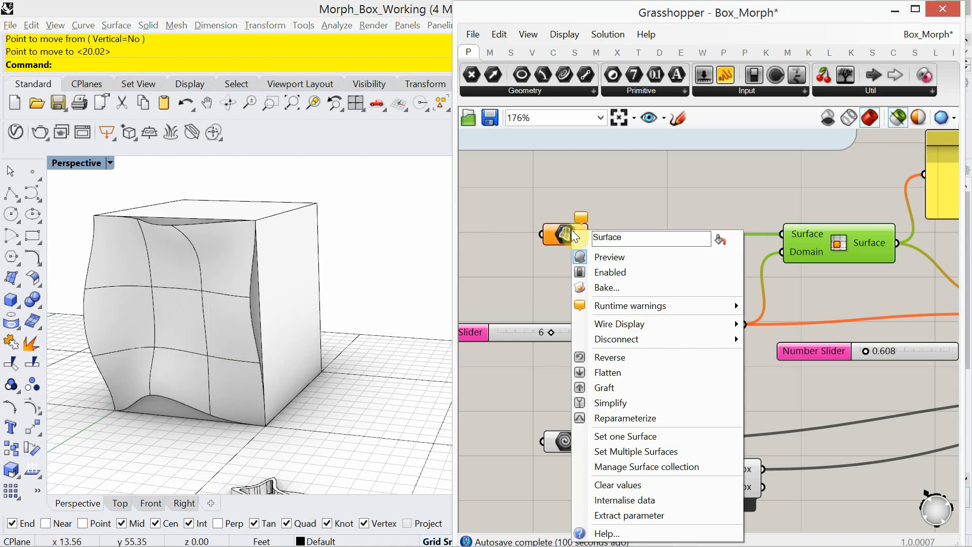
click(620, 433)
click(263, 277)
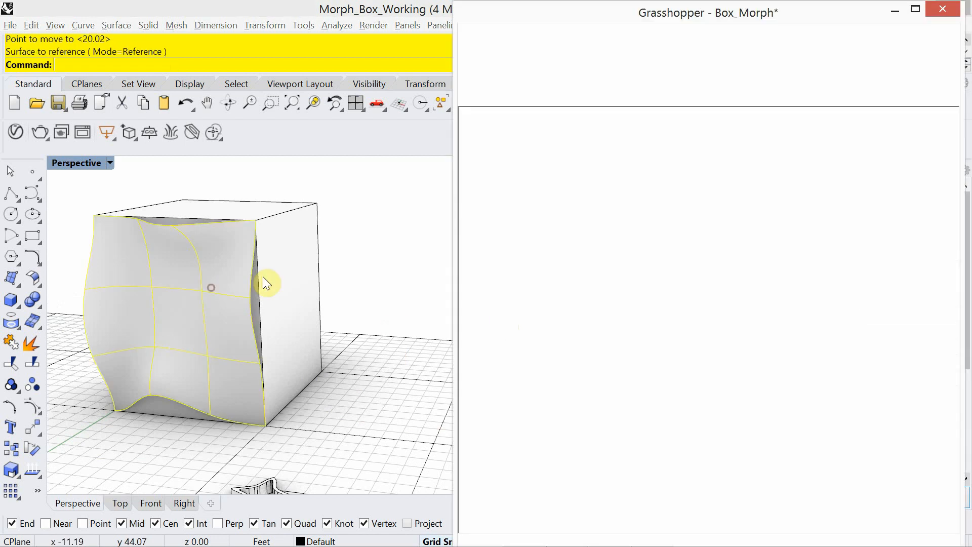
- Wire the Box Morph component's Geometry output to the Geometry input of the colour preview component and nudge that component into place
scroll(537, 311, down, 4)
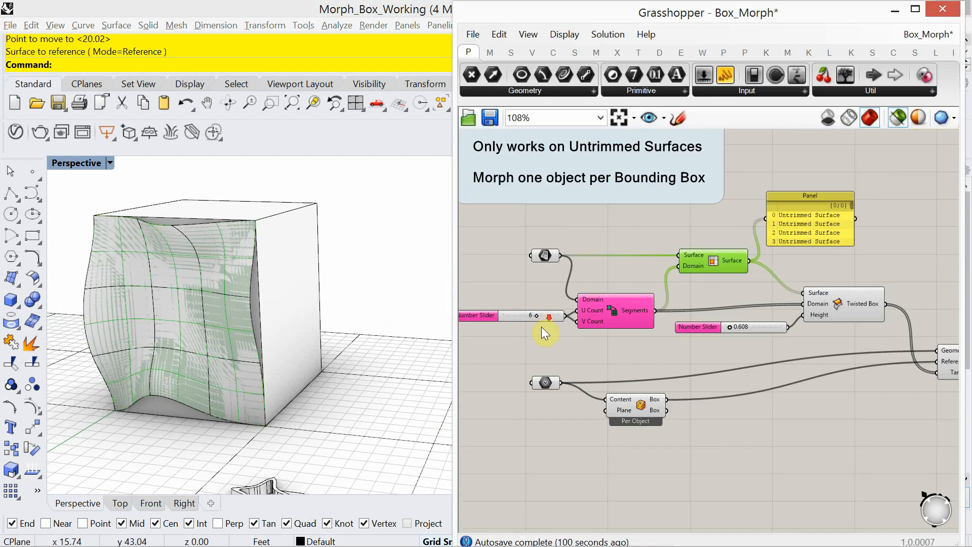
click(733, 421)
right_drag(778, 454, 662, 378)
scroll(661, 377, down, 3)
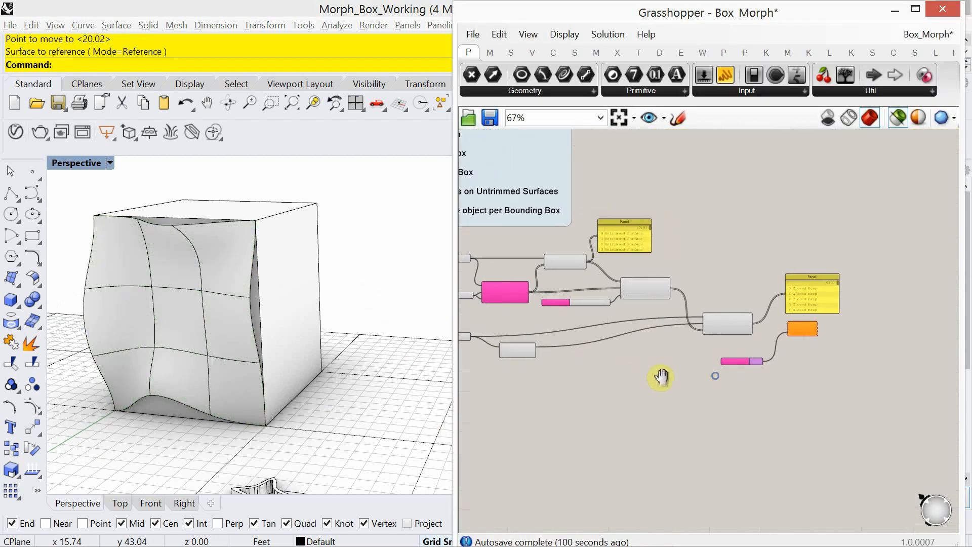
scroll(767, 370, up, 4)
drag(745, 267, 810, 269)
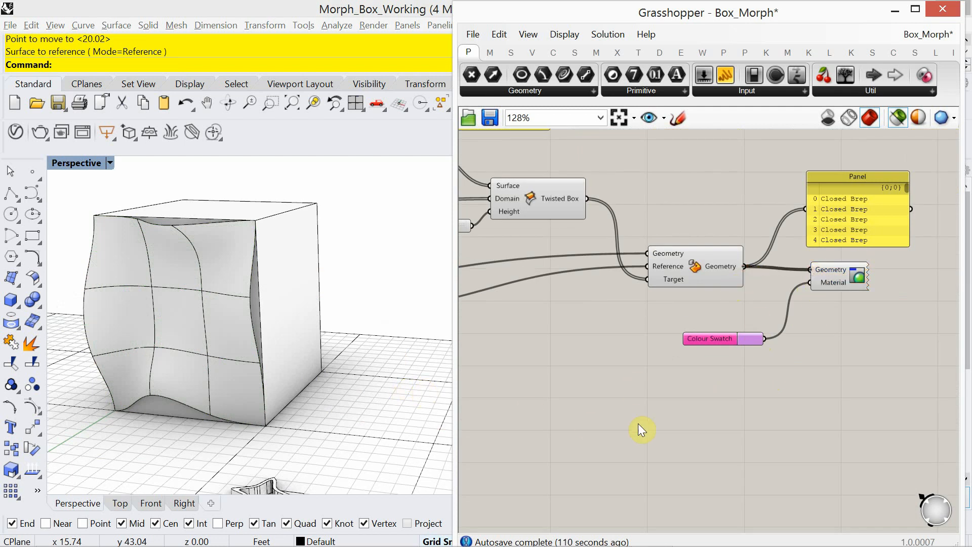
drag(832, 275, 838, 272)
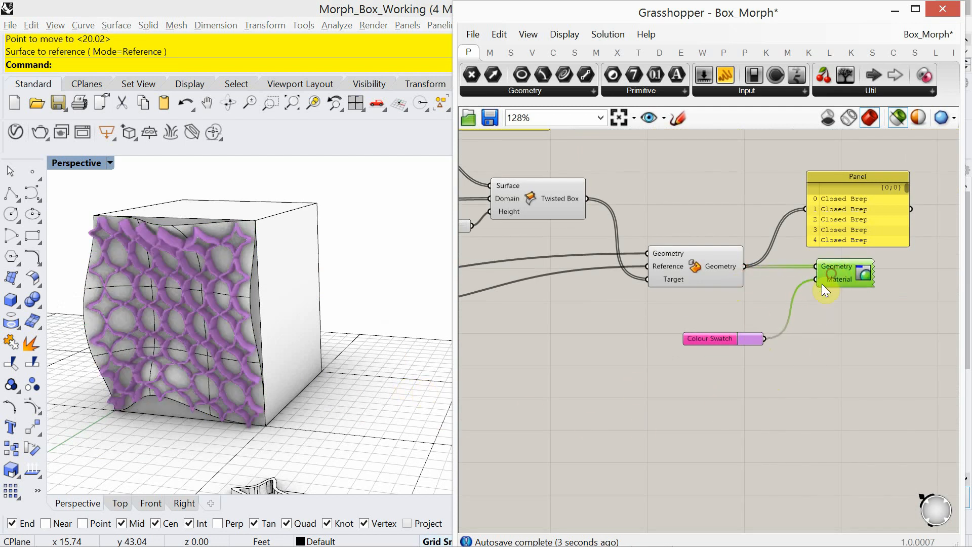
- Inspect the tessellation on the cube's wavy front and the Bounding Box part of the definition that feeds the morph
mouse_move(230, 358)
right_down()
mouse_move(210, 373)
mouse_move(210, 358)
mouse_move(202, 385)
mouse_move(223, 347)
right_up()
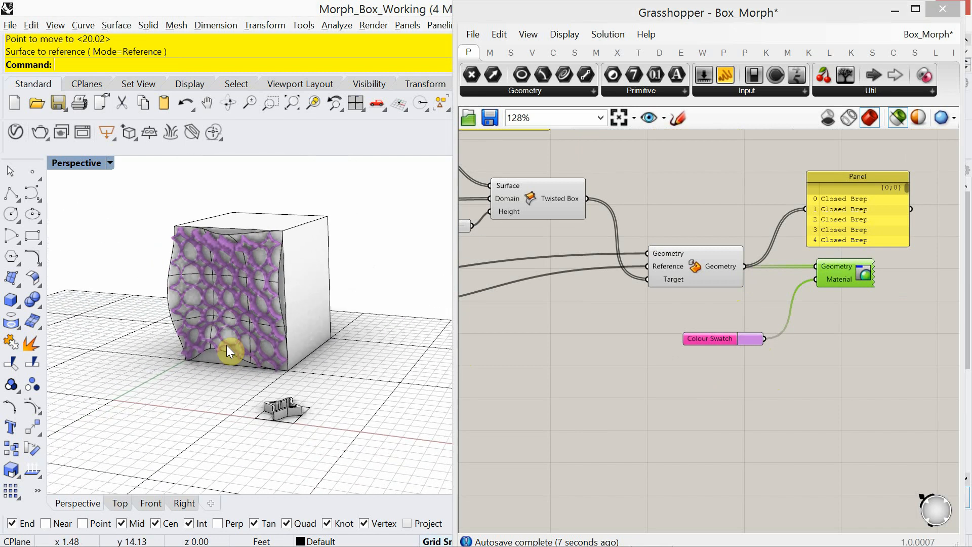
scroll(212, 387, up, 4)
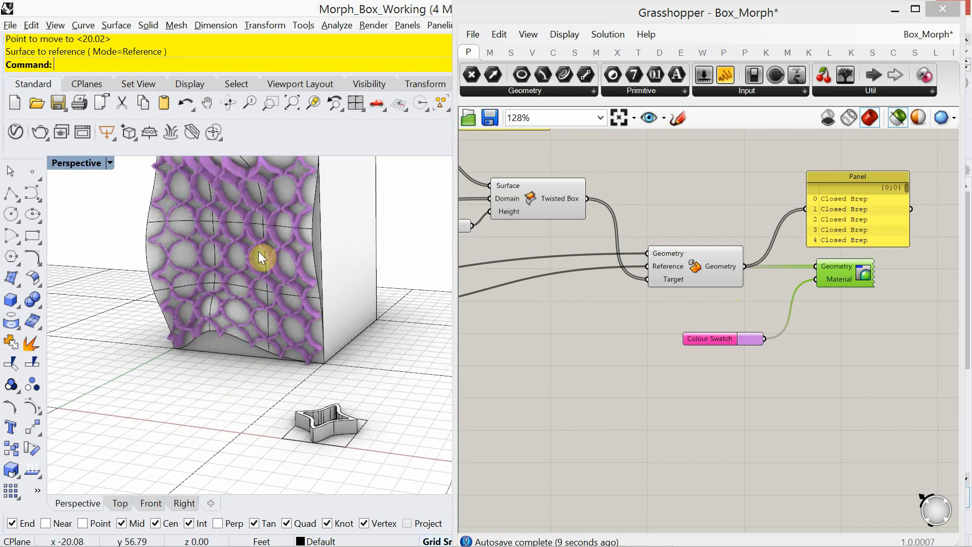
right_drag(637, 428, 753, 422)
scroll(753, 422, down, 3)
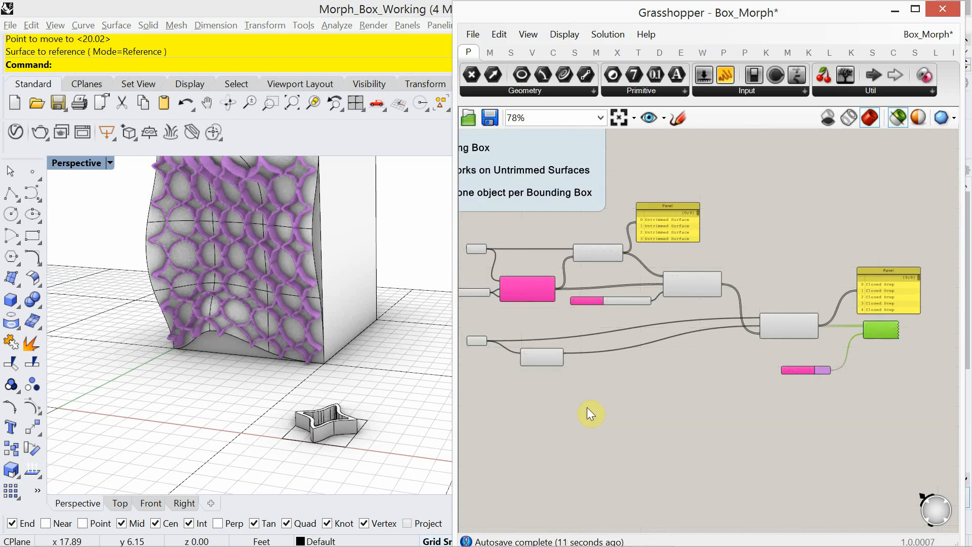
right_drag(586, 410, 647, 408)
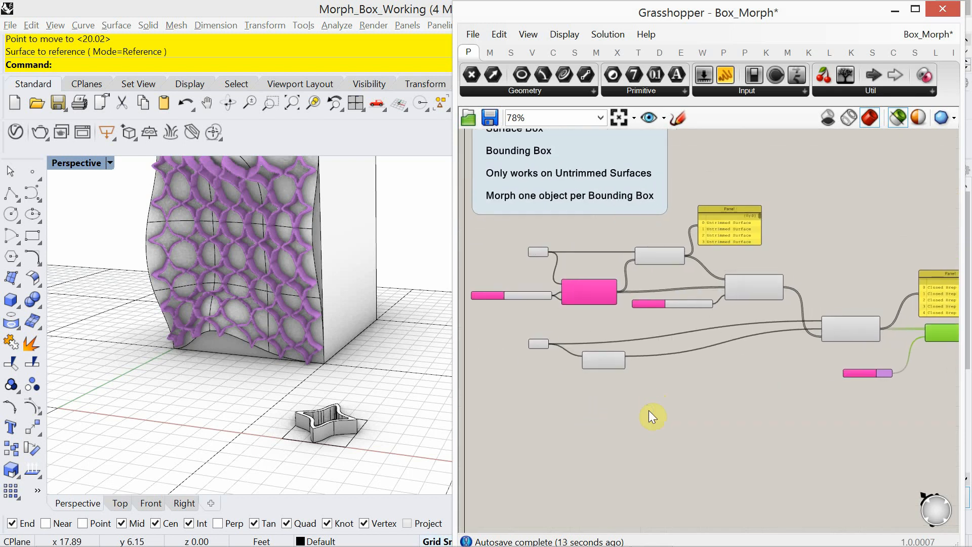
scroll(582, 372, up, 5)
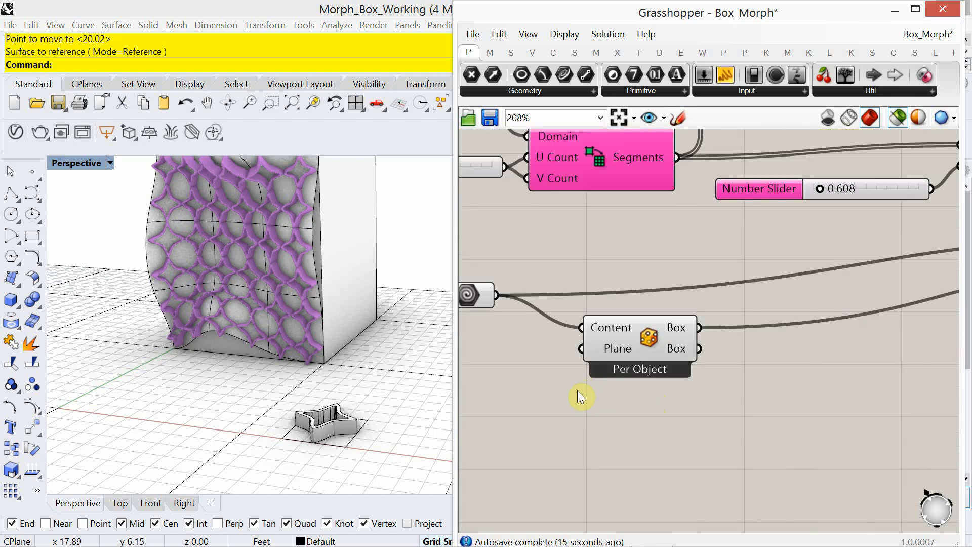
scroll(582, 397, down, 1)
right_drag(586, 406, 614, 406)
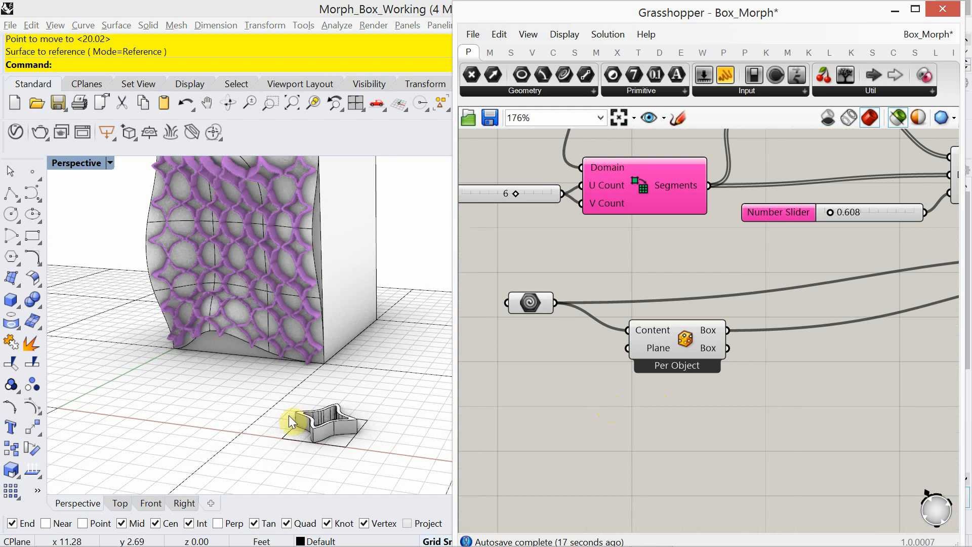
- Draw a diagonal line between opposite corners of the square base beneath the star-shaped object
scroll(263, 458, up, 5)
scroll(263, 459, up, 3)
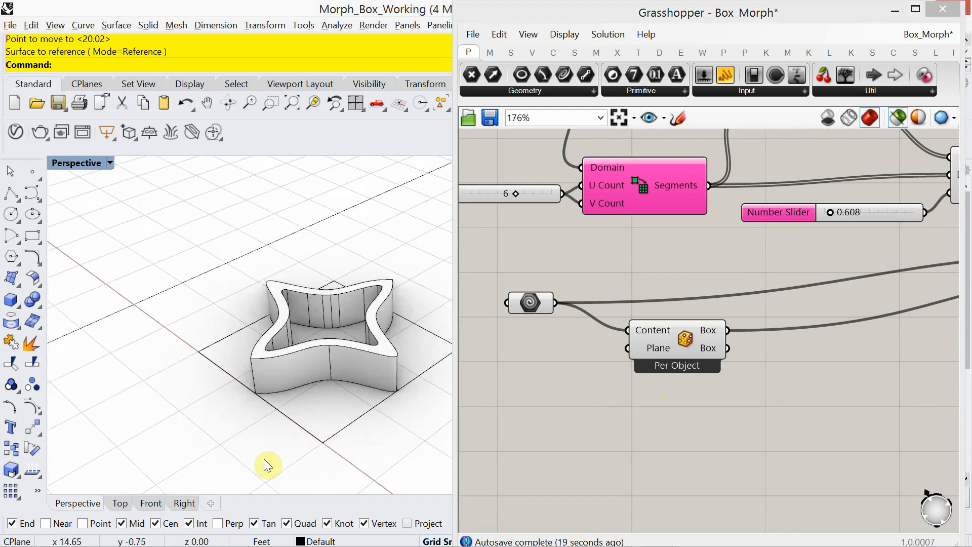
shift+right_drag(264, 458, 207, 416)
scroll(245, 398, up, 2)
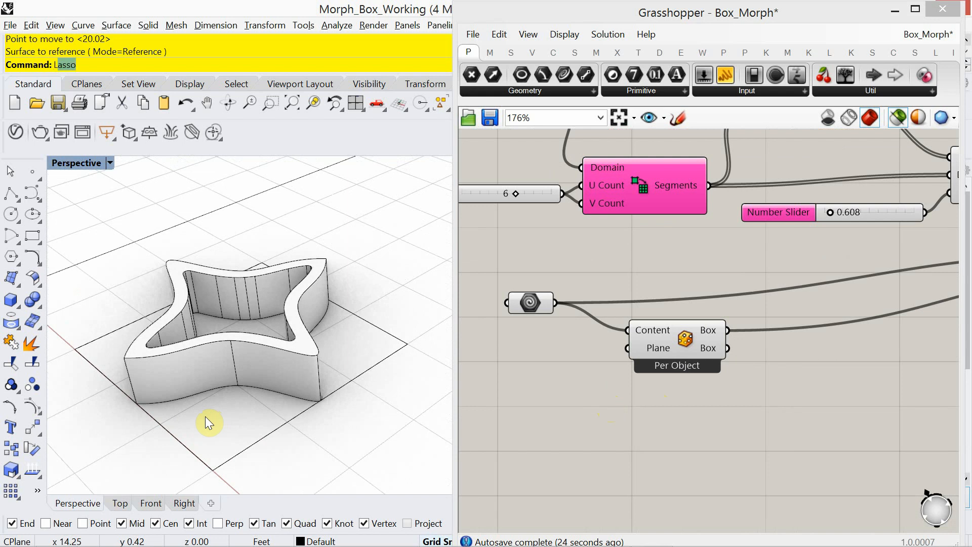
text(ine)
key(Return)
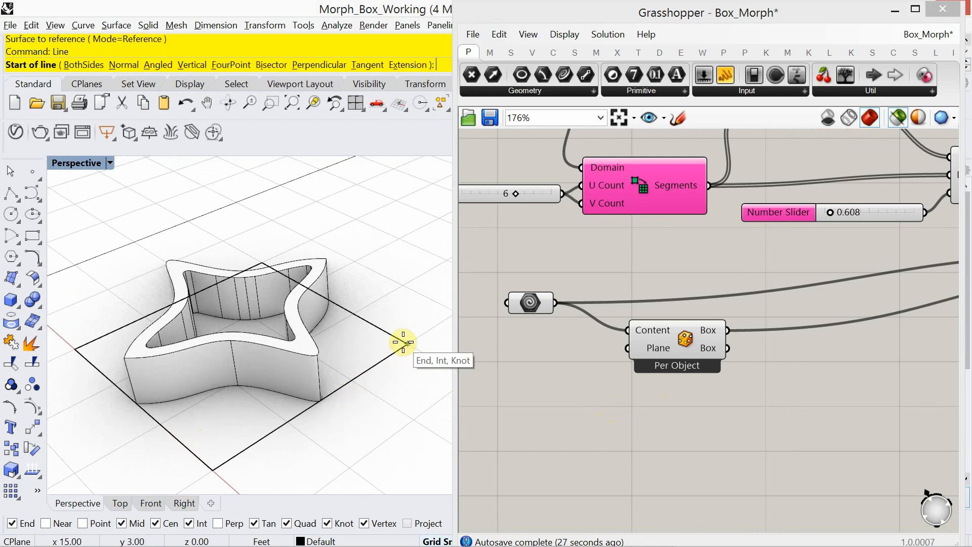
click(403, 342)
click(76, 340)
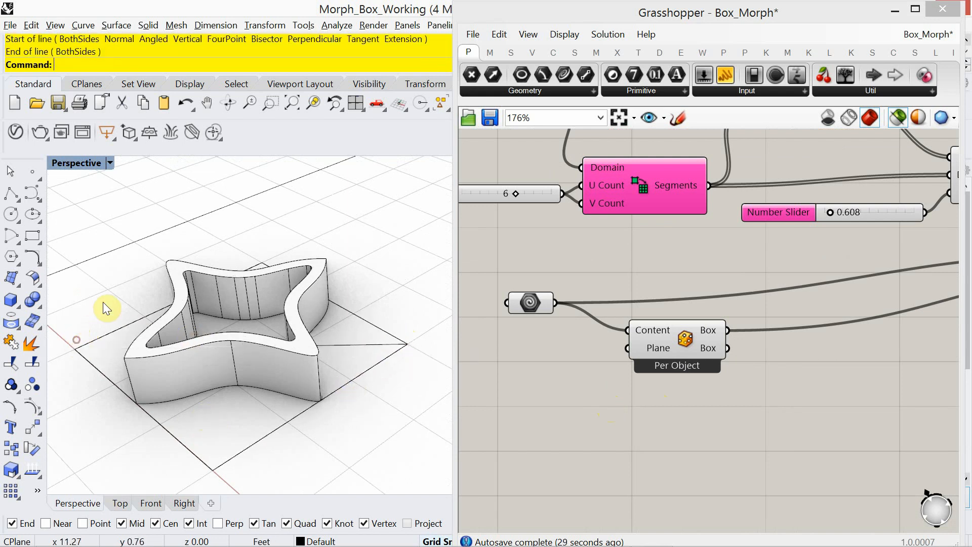
- Draw a vertical line rising from the diagonal's midpoint to above the star-shaped object and leave nothing selected
right_drag(163, 358, 178, 390)
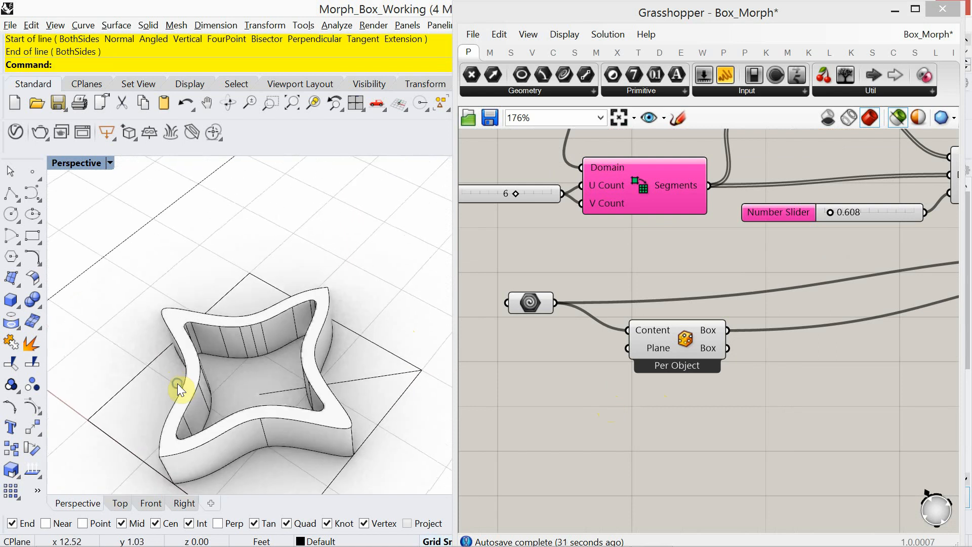
text(ine)
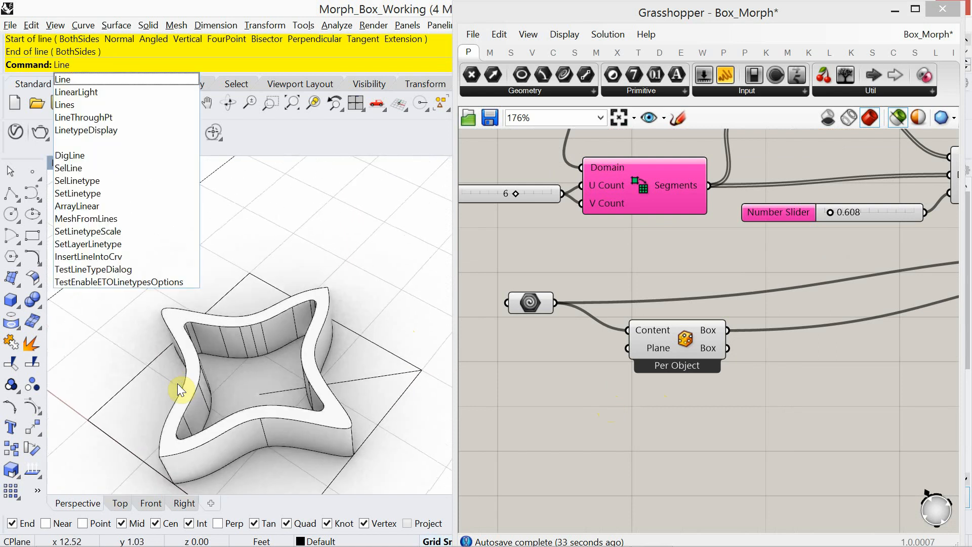
key(Return)
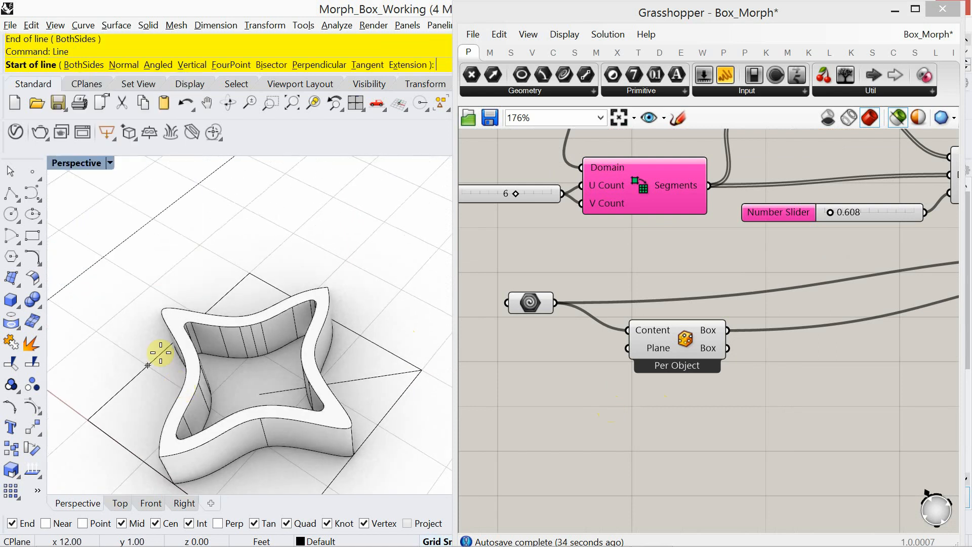
click(191, 64)
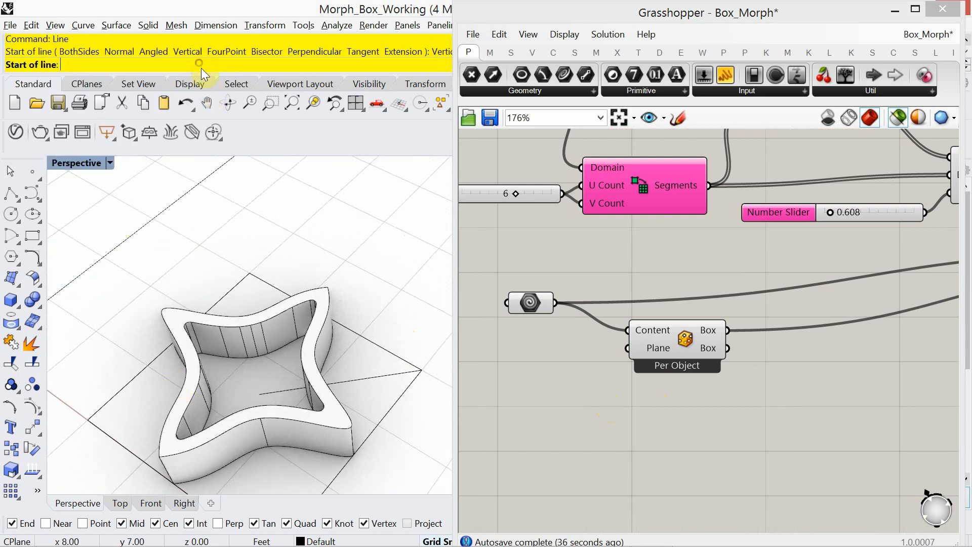
click(259, 394)
right_drag(256, 304, 257, 276)
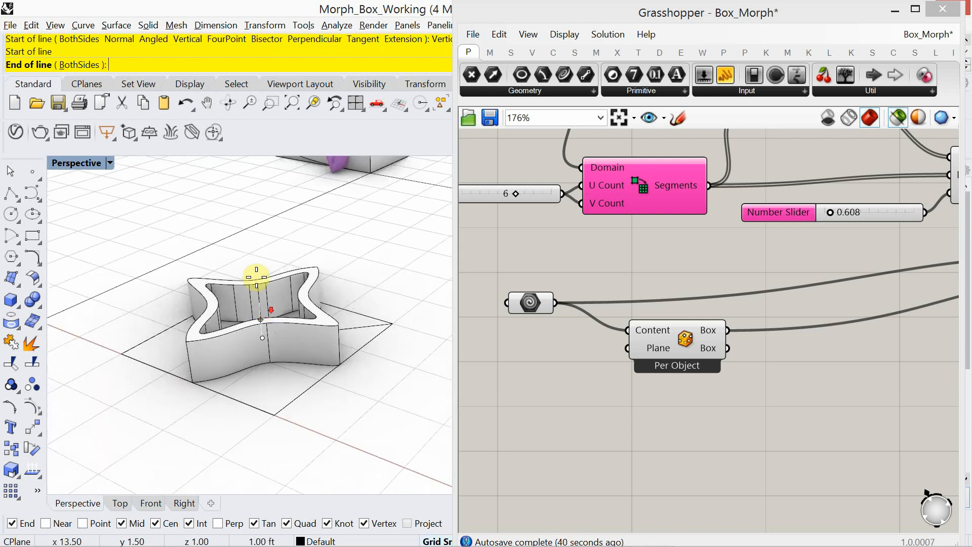
click(257, 247)
right_drag(217, 343, 232, 363)
click(349, 366)
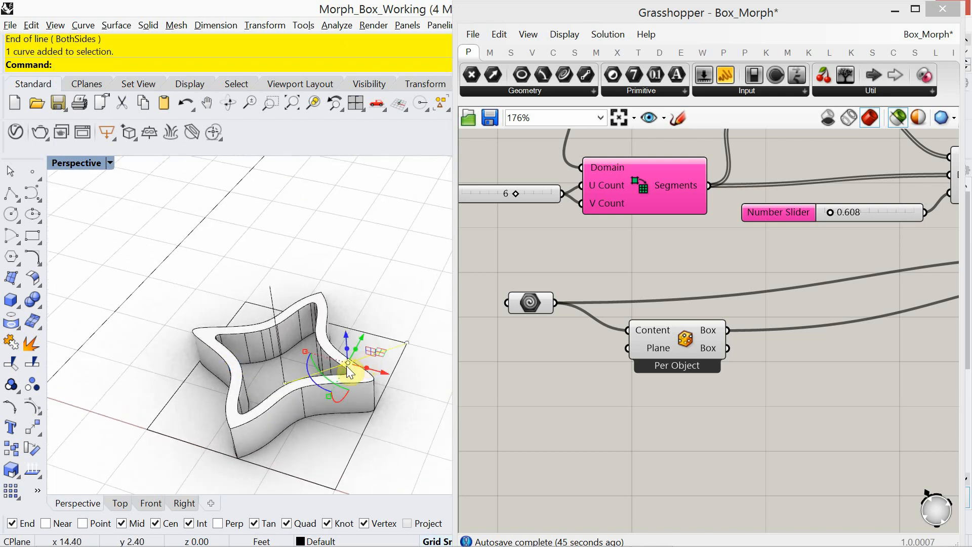
key(Escape)
- Draw an upright arc between the diagonal's two ends, using the StartPoint option and passing through the vertical line's top end
scroll(159, 418, down, 5)
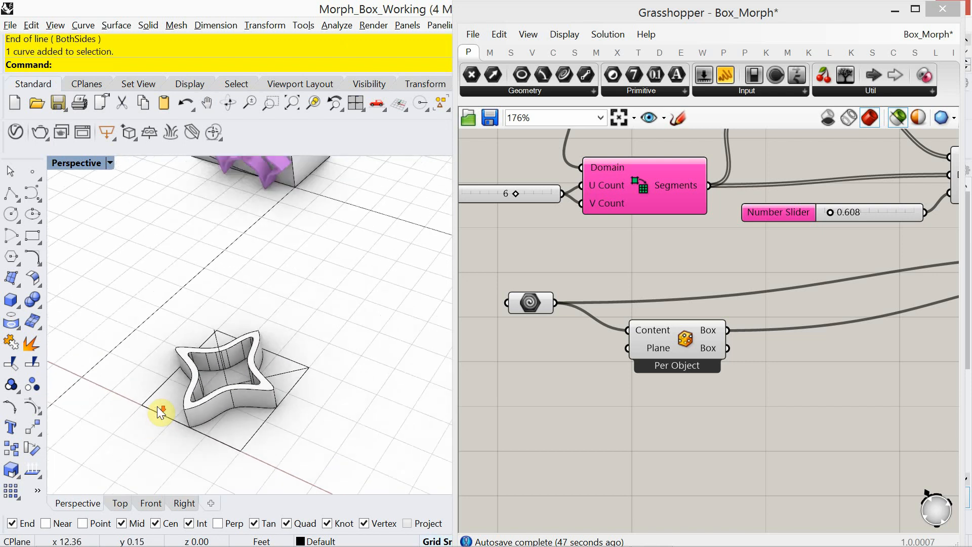
right_drag(173, 427, 166, 338)
scroll(194, 300, up, 3)
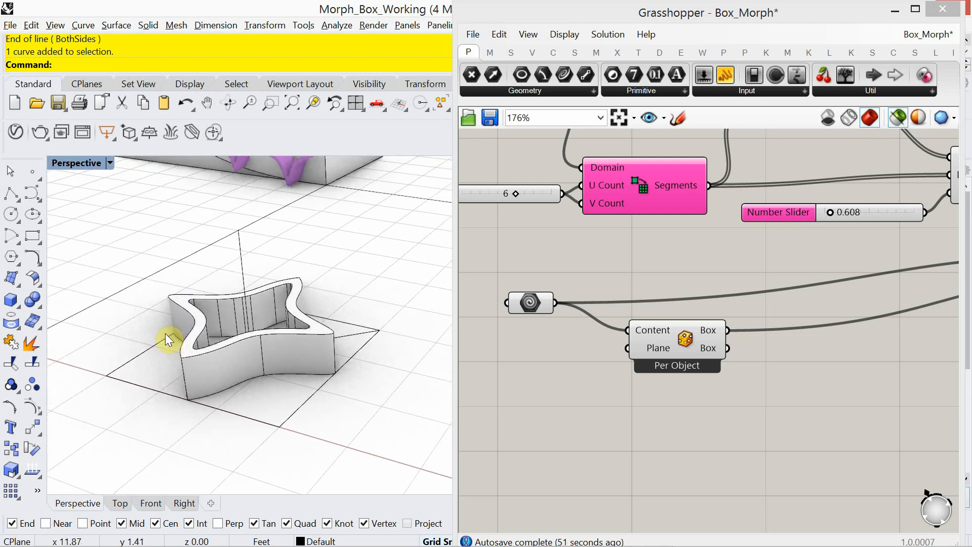
text(arc)
key(Return)
click(152, 65)
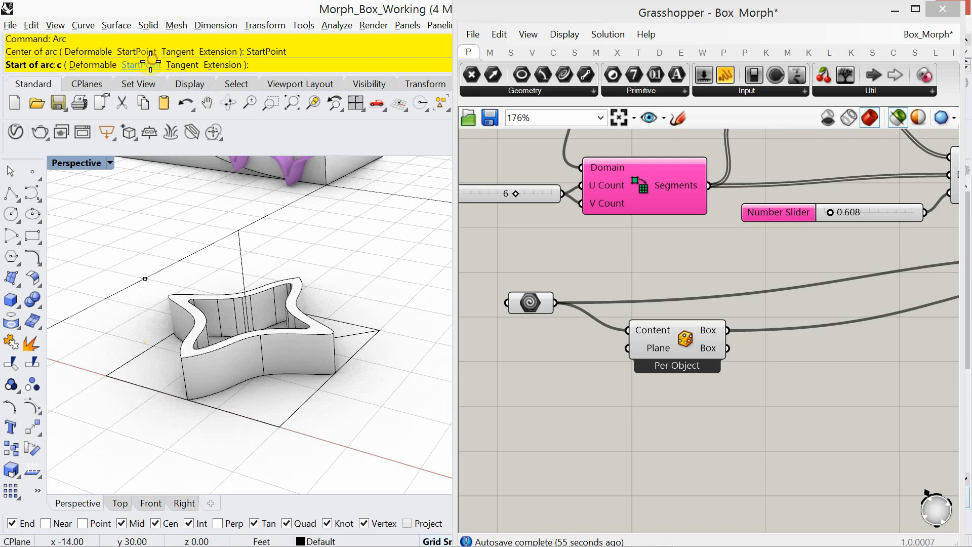
click(106, 374)
click(380, 330)
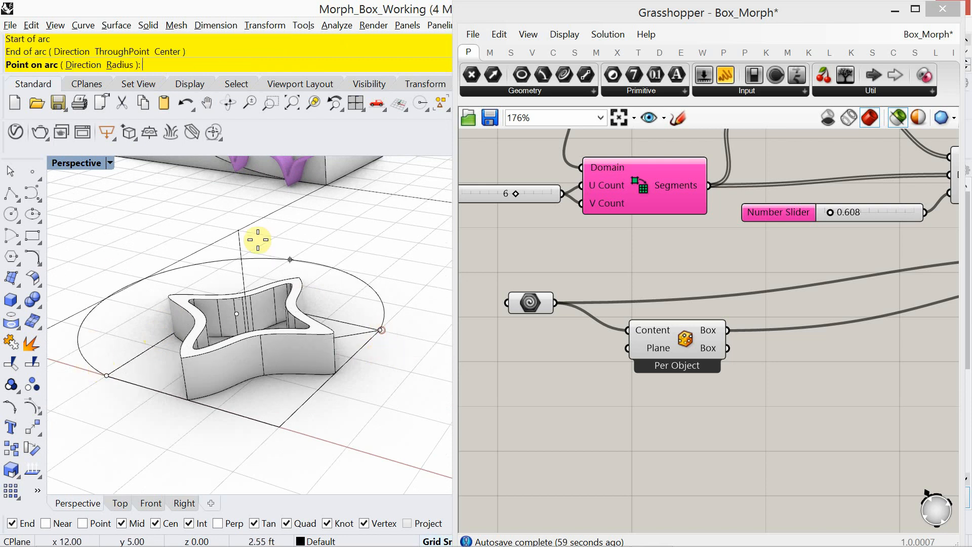
click(239, 230)
- Offset the upright arc inward by a distance of 0.166667 feet
right_drag(192, 277, 196, 315)
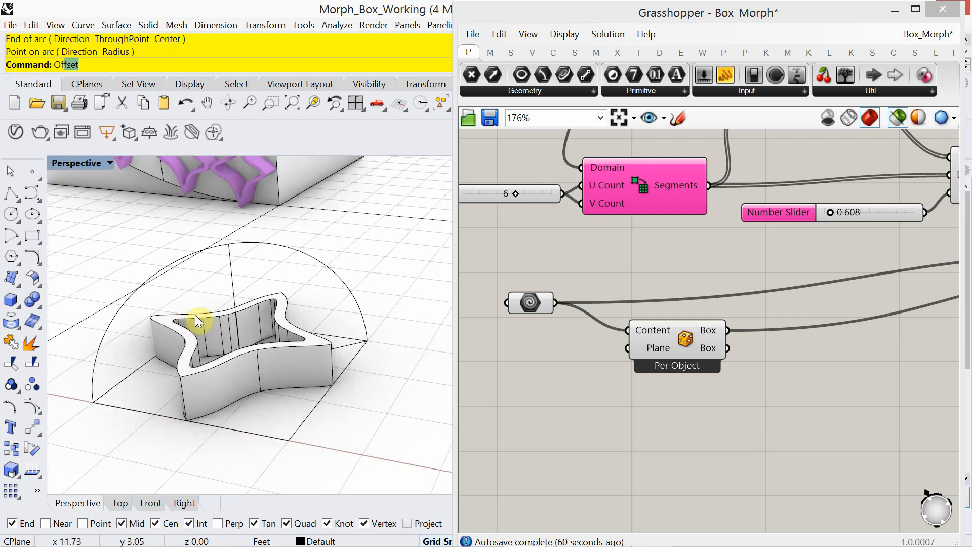
key(Return)
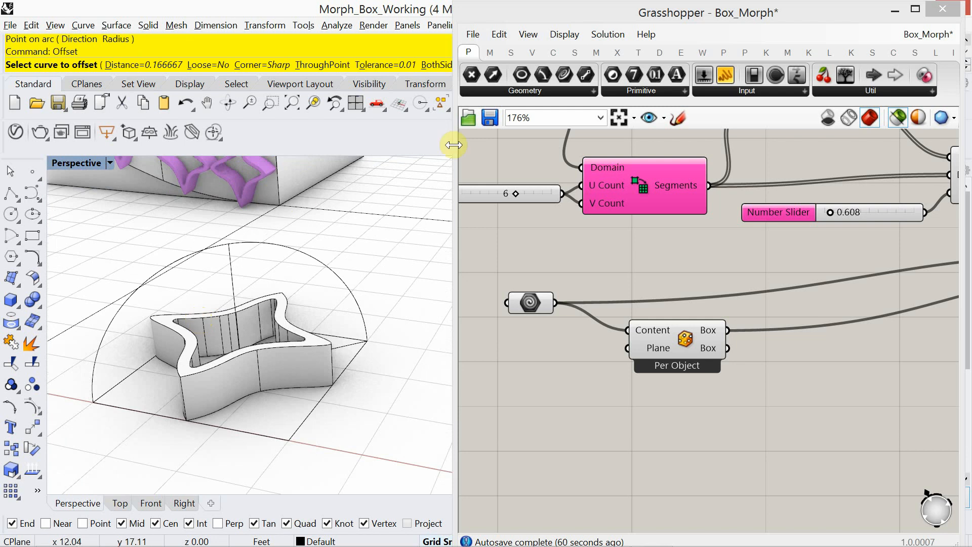
drag(452, 146, 613, 175)
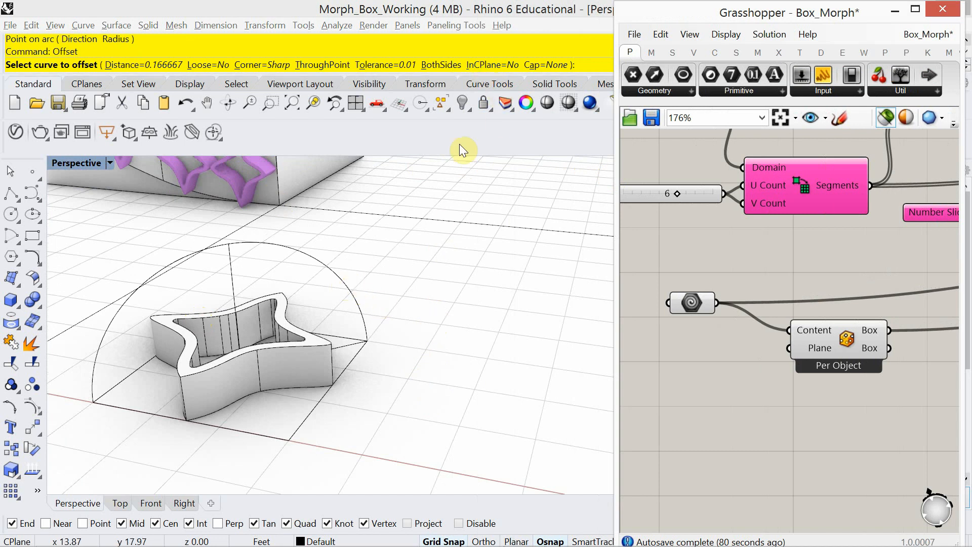
text(D2)
click(328, 284)
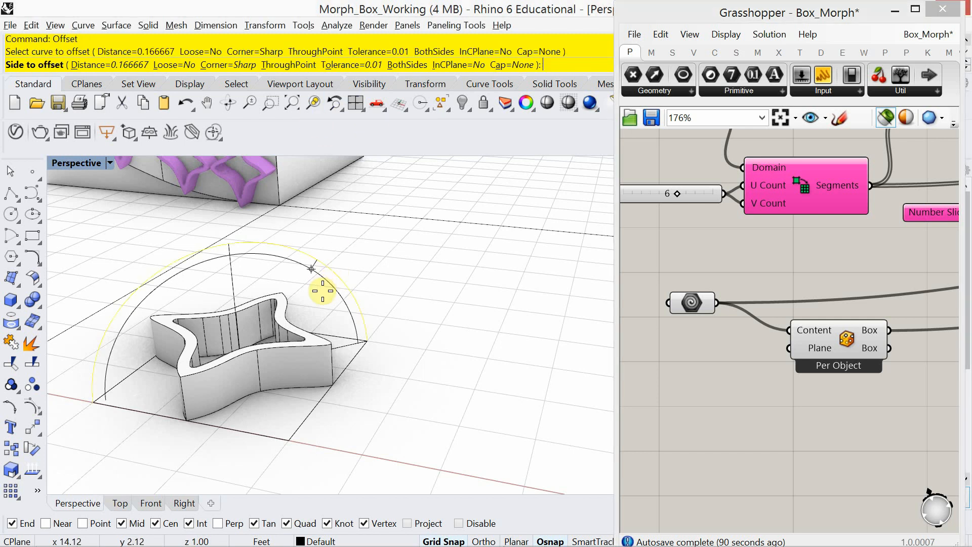
click(322, 290)
- Trim the short end of the inner arc that extends below the diagonal line, using the diagonal as the cutting object
scroll(357, 351, up, 6)
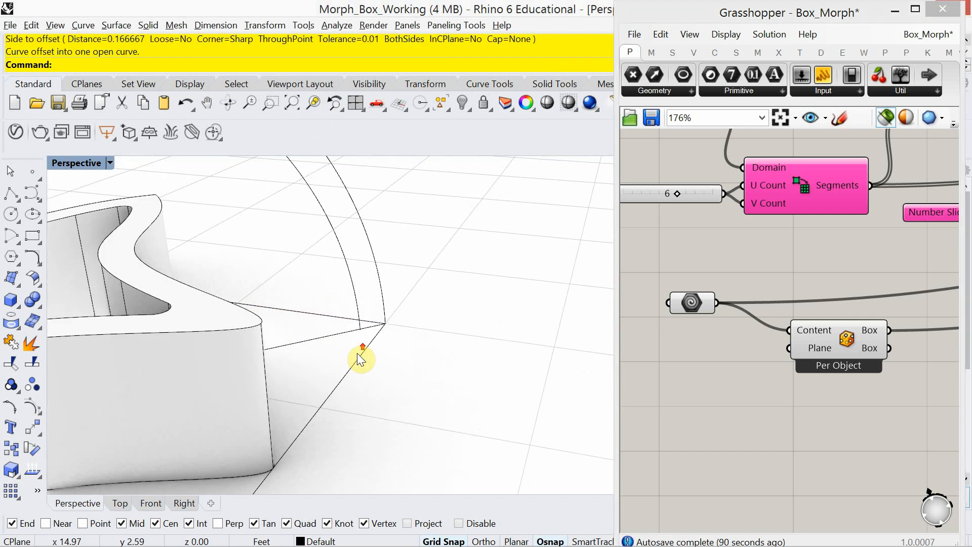
scroll(385, 291, up, 3)
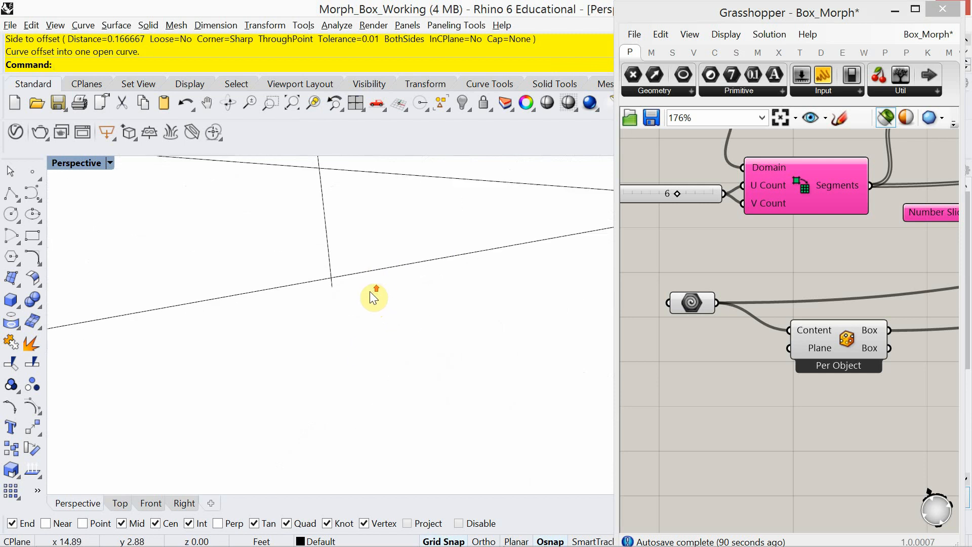
text(trim)
key(Return)
click(292, 284)
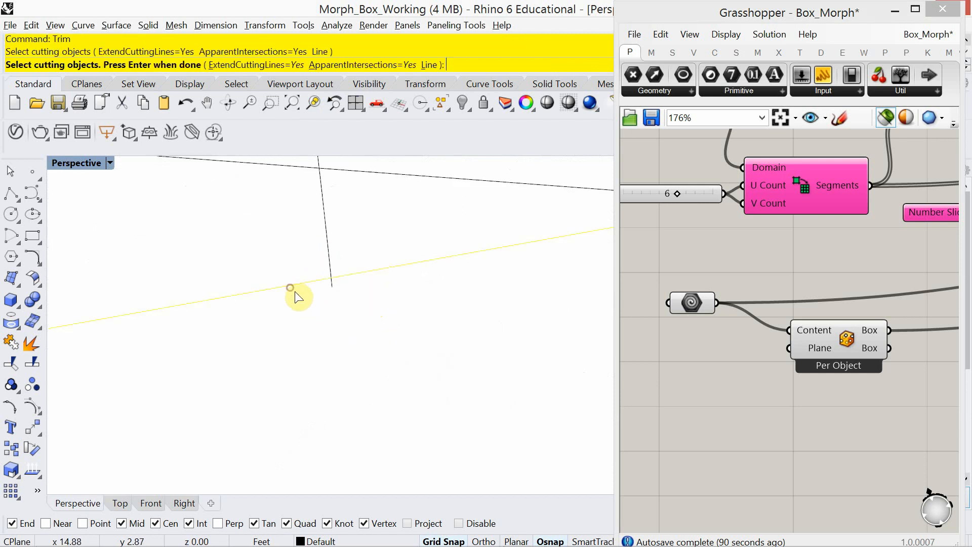
key(Return)
click(334, 292)
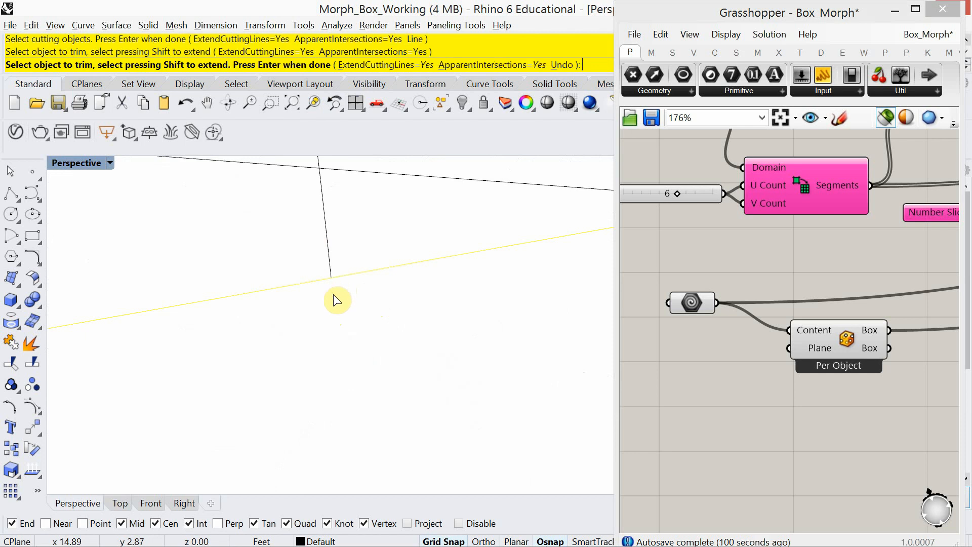
key(Return)
- Draw a line along the base square's diagonal, connecting the two ends of the outer arc
scroll(365, 272, down, 2)
scroll(365, 267, down, 5)
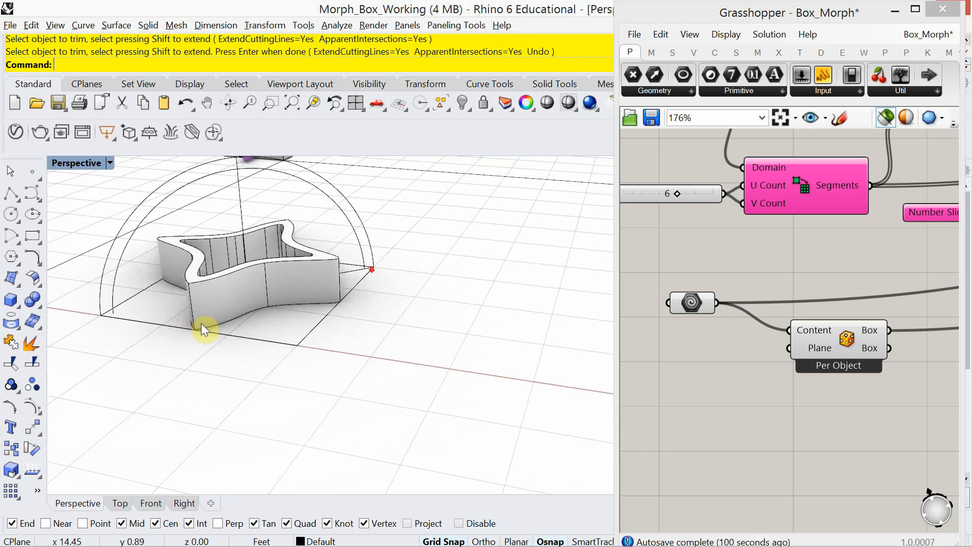
scroll(124, 310, up, 6)
scroll(198, 328, up, 2)
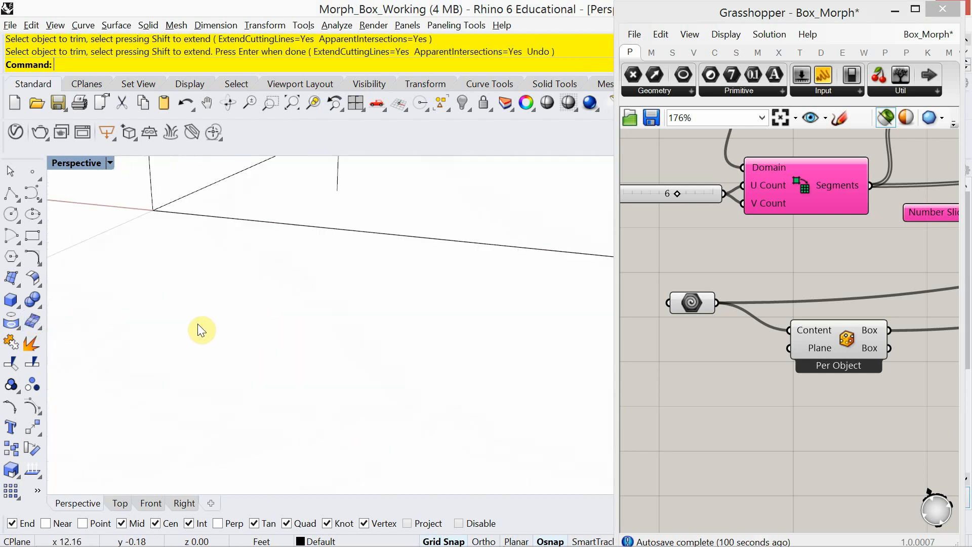
text(Line)
key(Return)
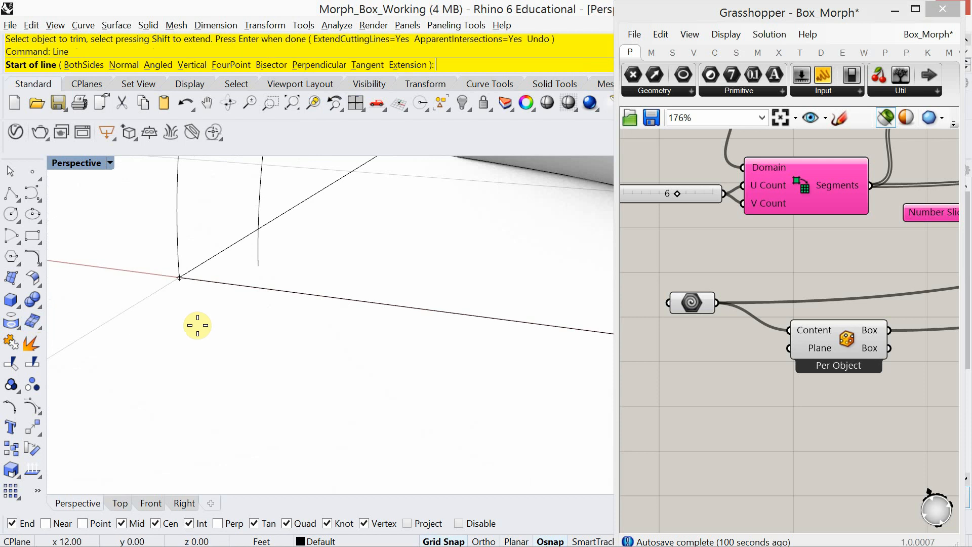
click(180, 277)
scroll(189, 337, down, 5)
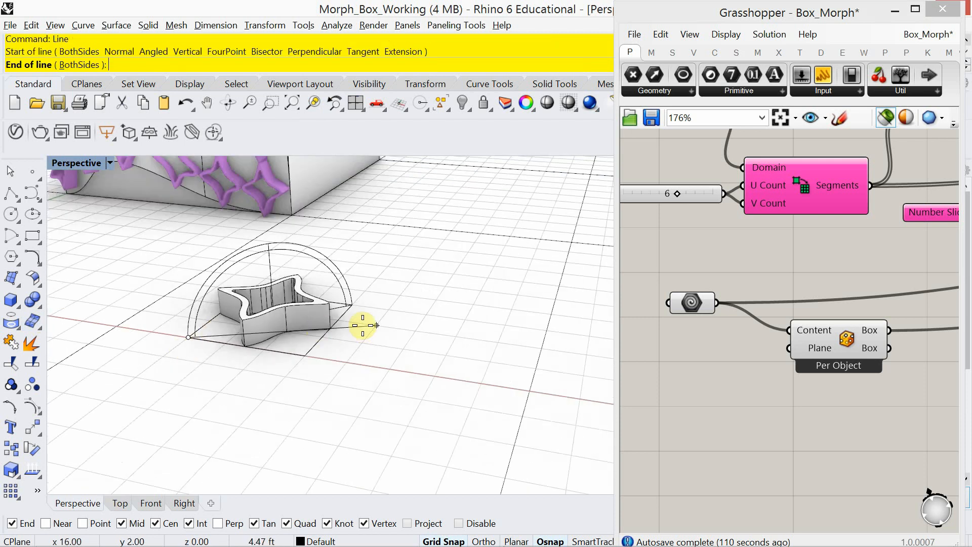
click(354, 319)
- Trim the inner arc's short overhang below the diagonal at the starting corner, using the new diagonal line as the cutting object
scroll(177, 340, up, 3)
scroll(270, 351, up, 3)
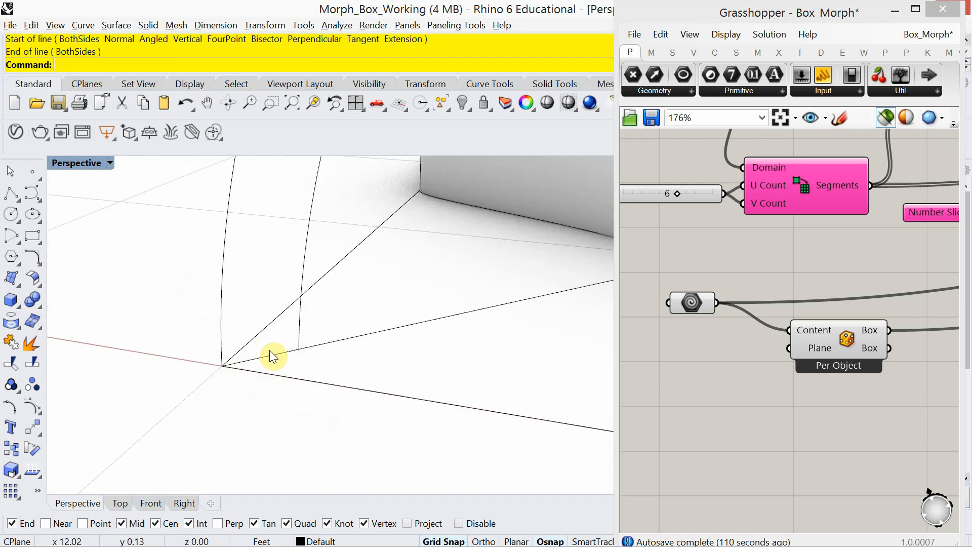
scroll(273, 355, up, 5)
scroll(301, 358, down, 3)
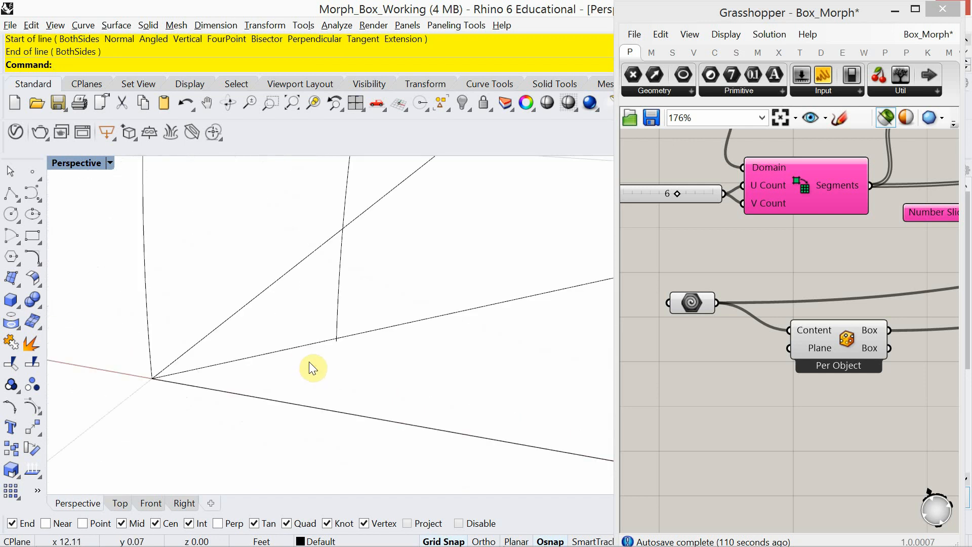
text(trim)
key(Return)
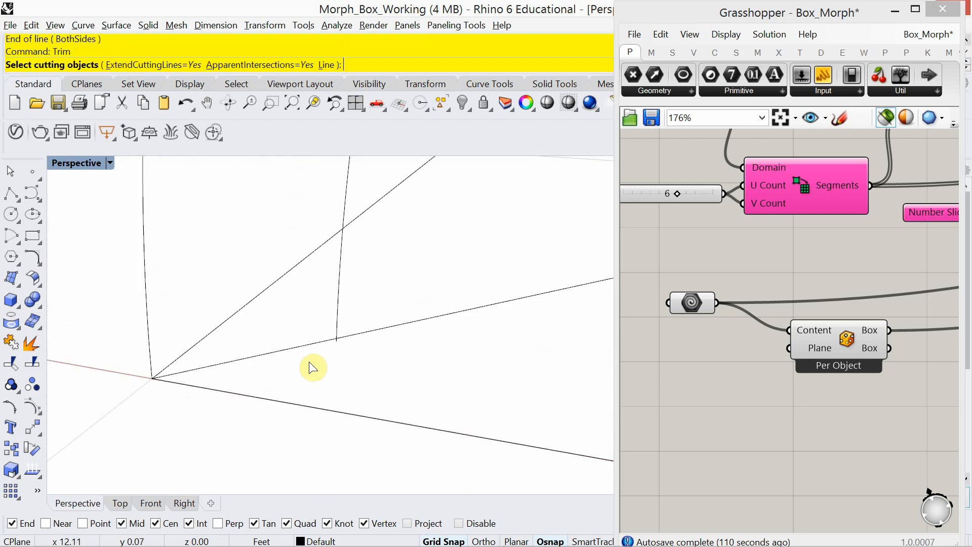
click(370, 340)
key(Return)
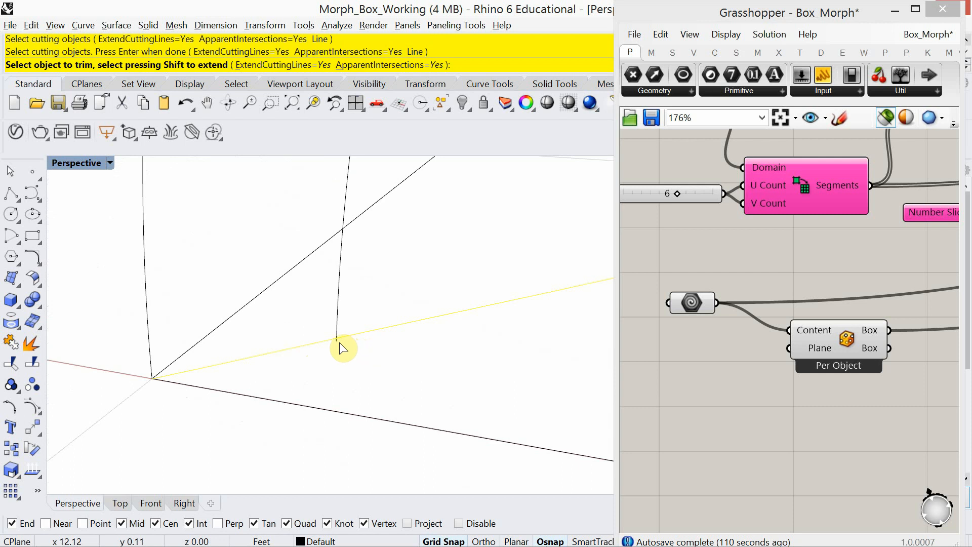
click(337, 344)
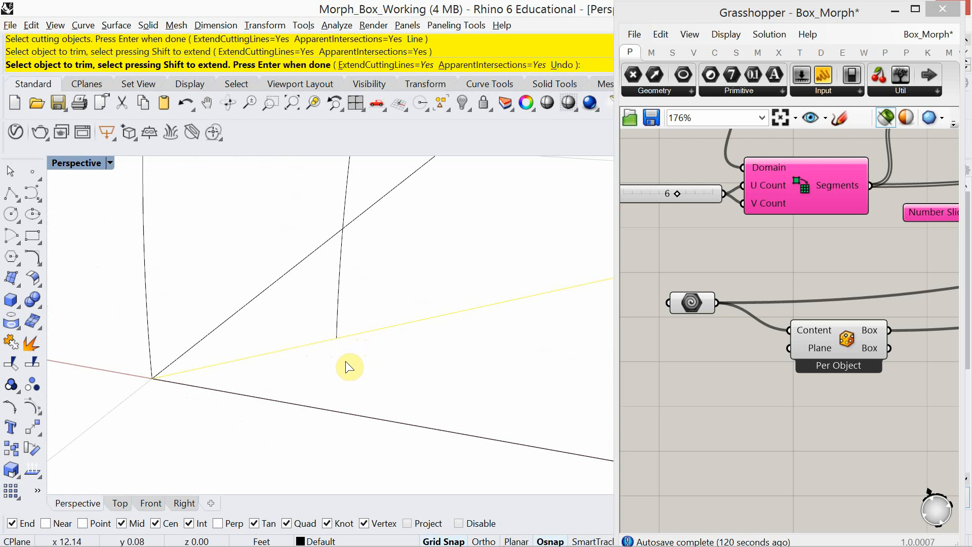
key(Return)
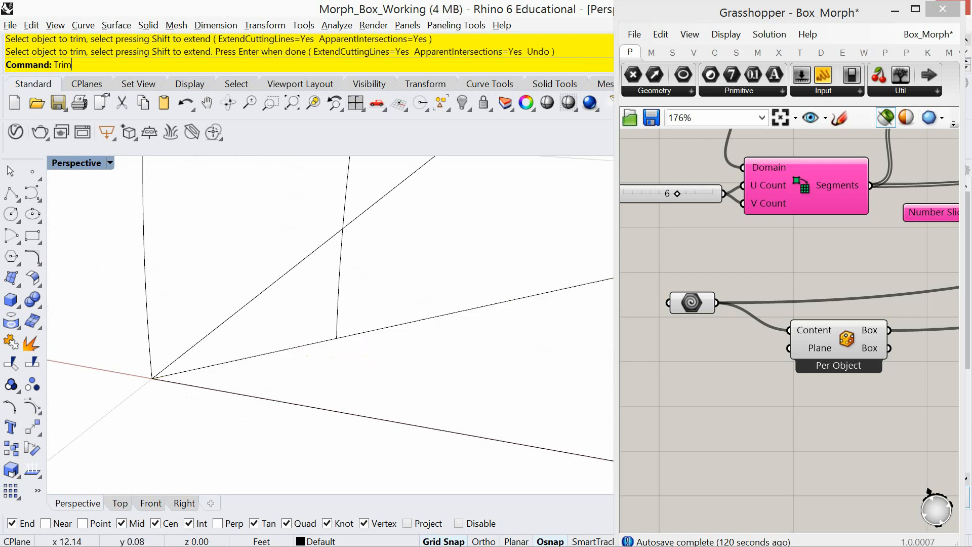
- Trim the diagonal on the inside of the arch at the starting corner, using the inner arc as the cutting object
text(Trim)
key(Return)
click(339, 326)
click(360, 338)
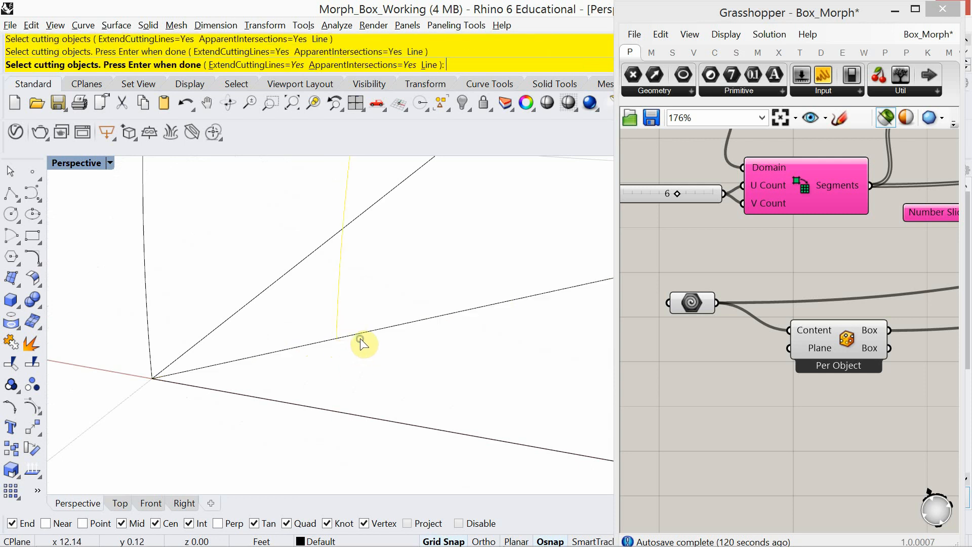
key(Return)
click(363, 339)
scroll(284, 379, down, 6)
key(Return)
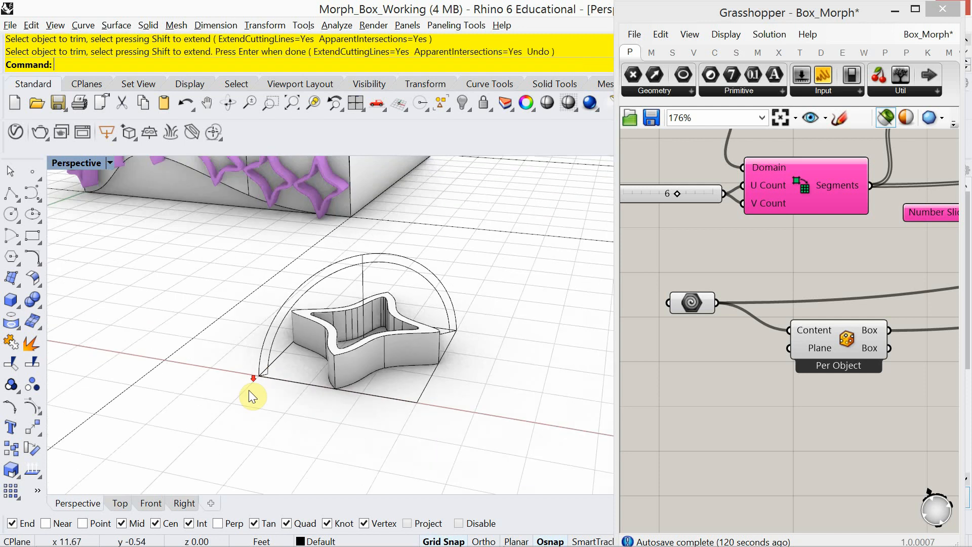
- Trim the remaining diagonal inside the arch at the opposite corner, using the inner arc as the cutting object
scroll(467, 354, up, 8)
text(Trim)
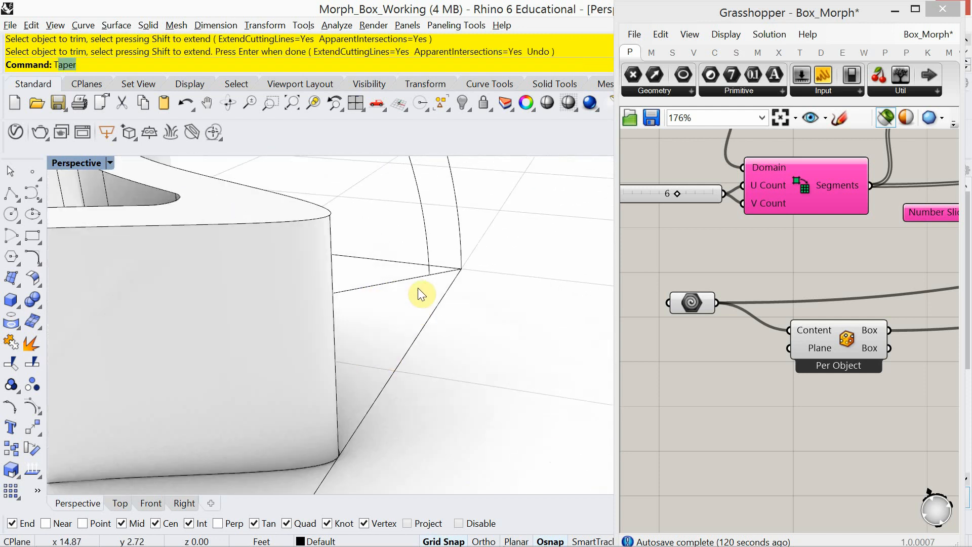
key(Return)
click(429, 246)
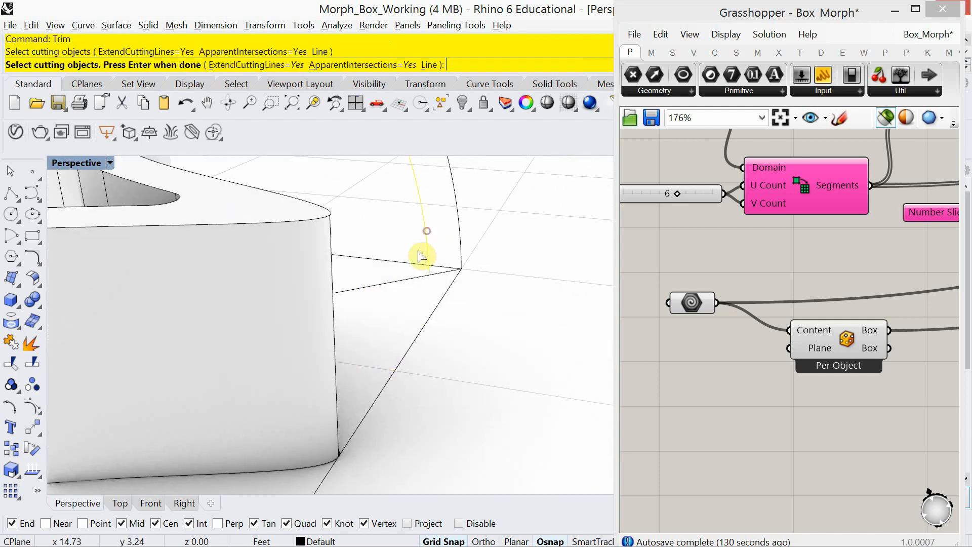
key(Return)
click(408, 300)
key(Return)
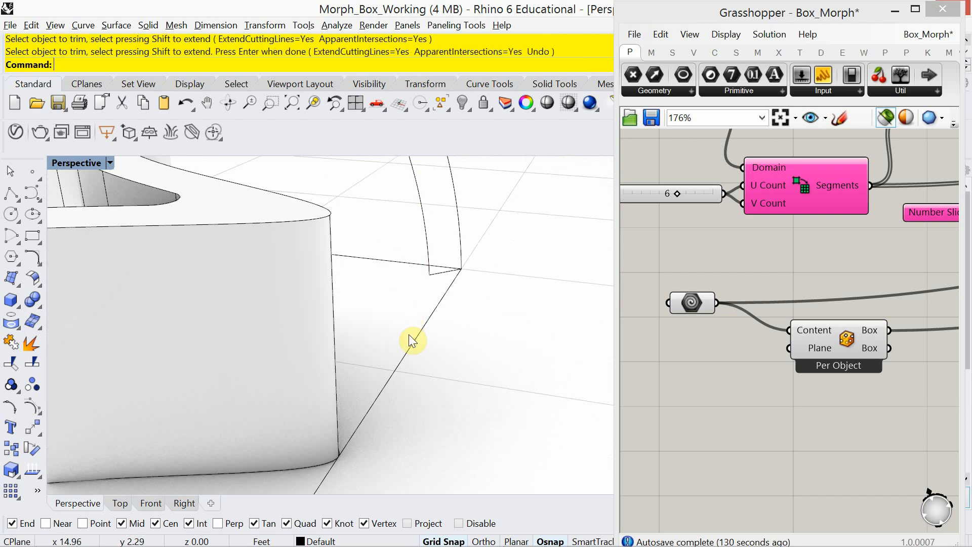
- Join the two arcs and the short diagonal segments of the arch outline, and clear the selection
scroll(408, 334, down, 5)
scroll(399, 401, down, 3)
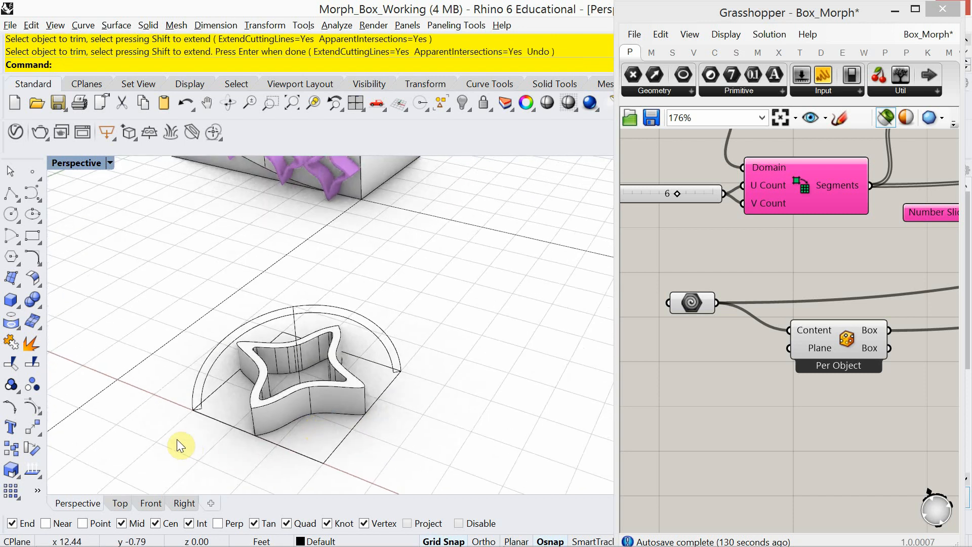
drag(177, 439, 408, 274)
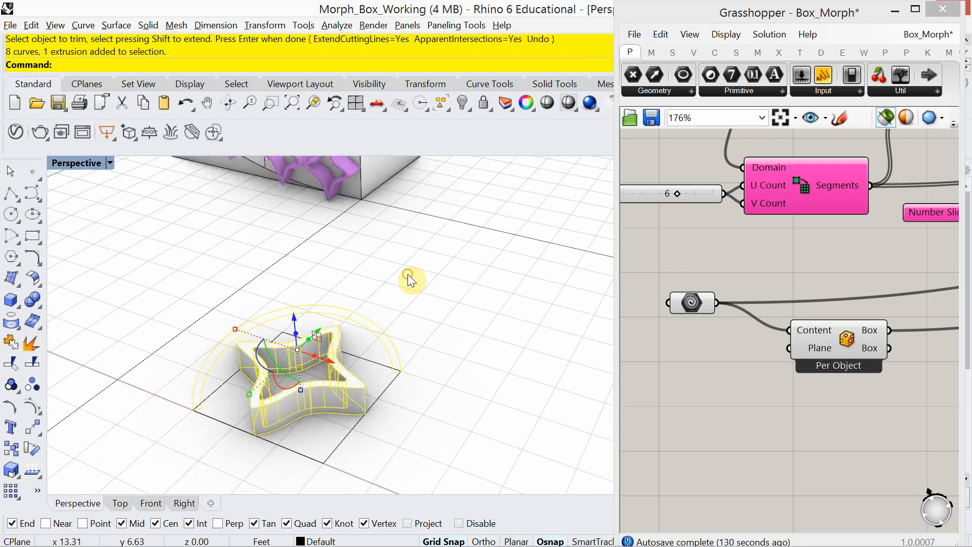
key(Return)
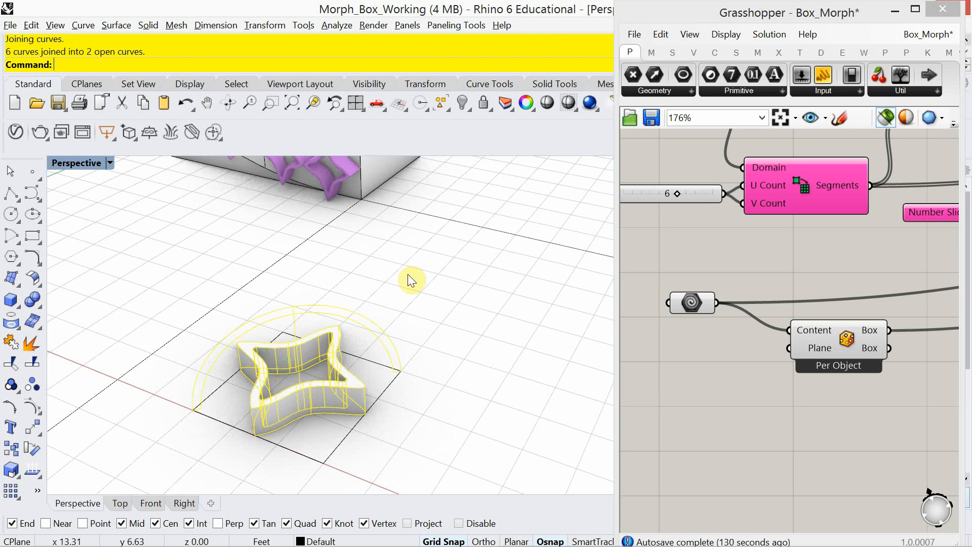
key(Escape)
- Inspect the joined arch outline with the What command, checking whether the curve is open or closed
scroll(361, 333, up, 5)
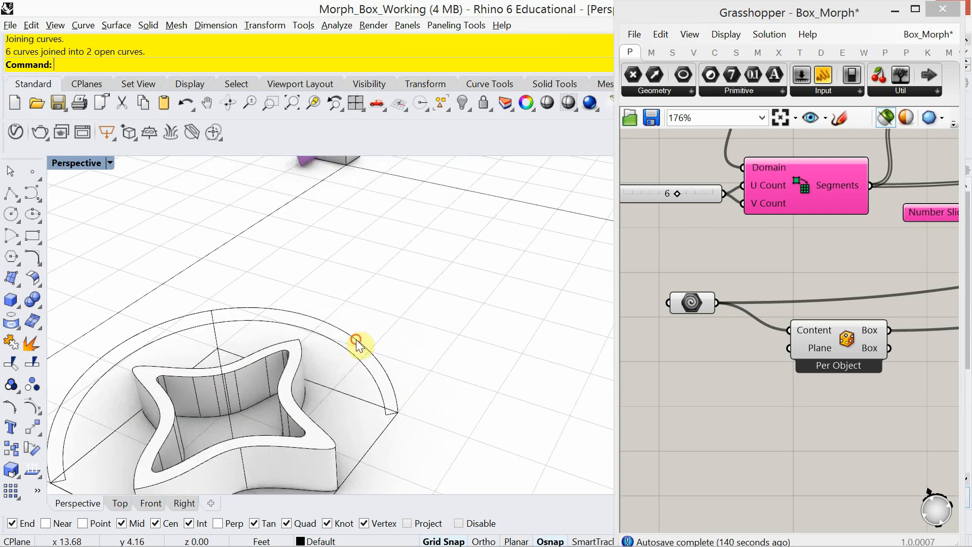
click(356, 339)
scroll(393, 305, down, 2)
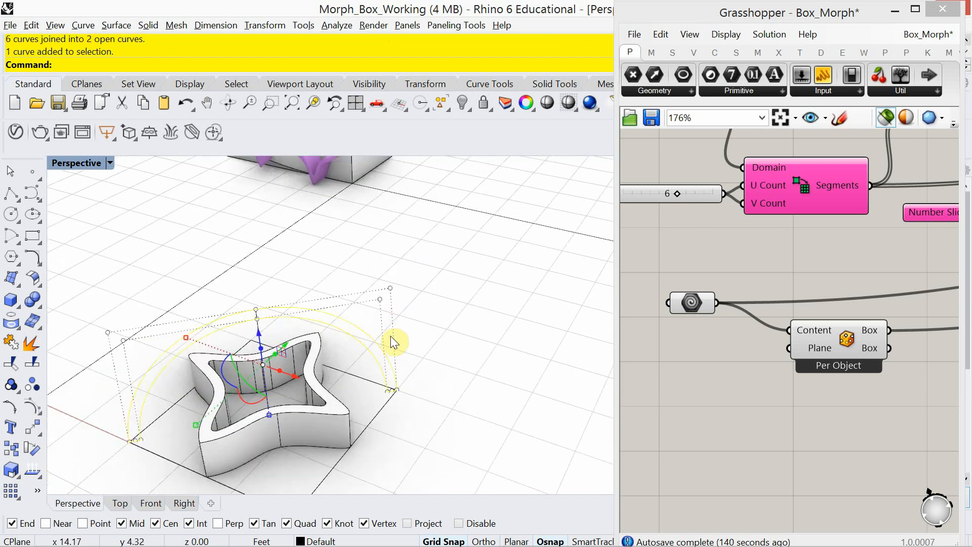
key(Return)
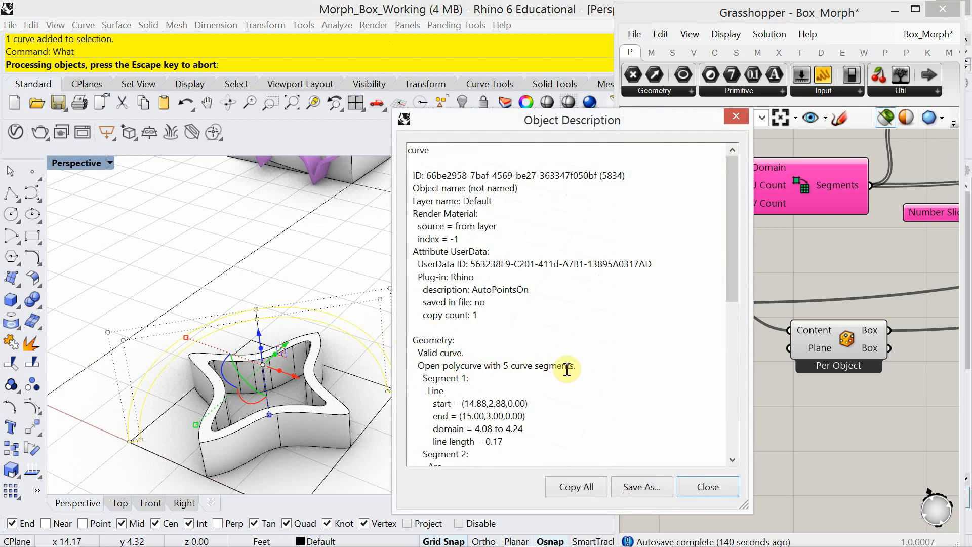
drag(574, 366, 415, 364)
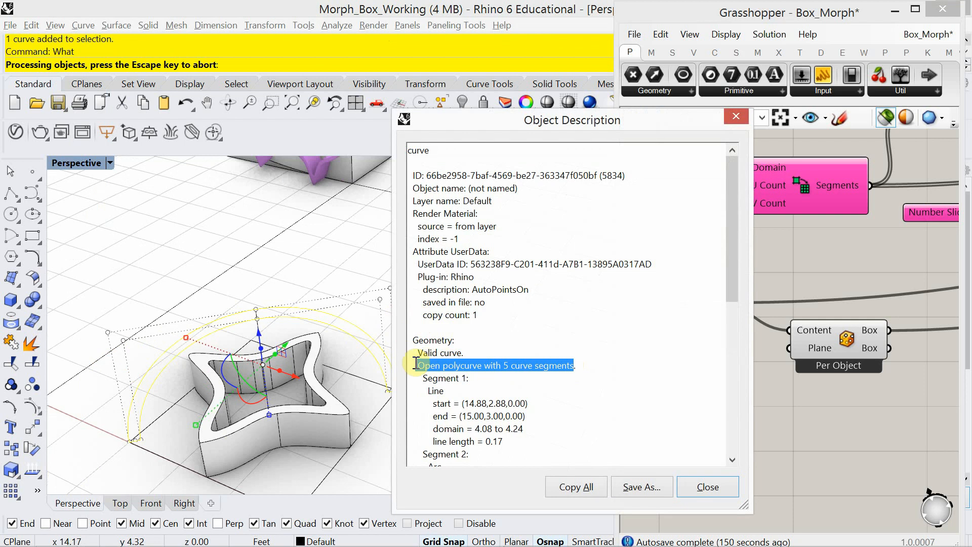
click(707, 486)
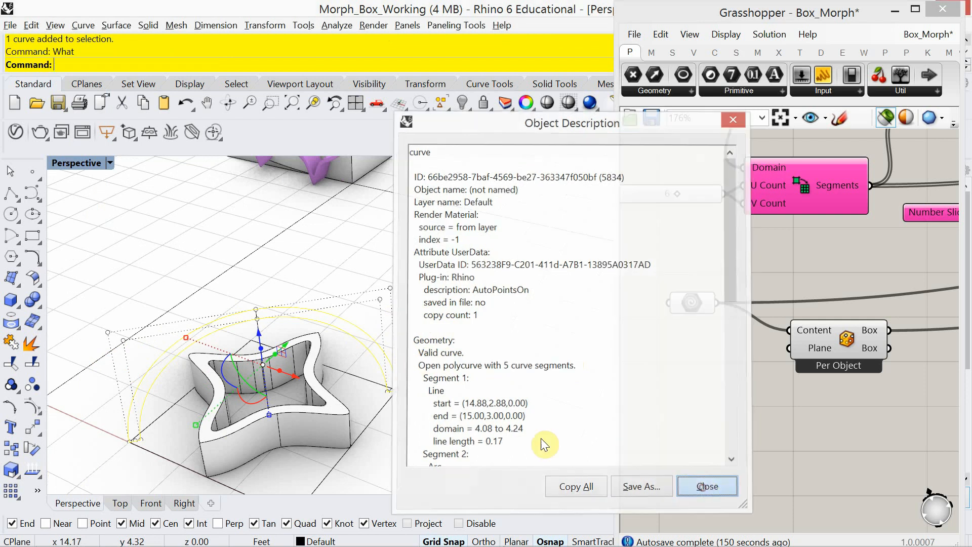
- Close the open arch outline with CloseCrv, keeping CloseWideGapsWithLine at Yes and the tolerance at 0.01
scroll(308, 420, up, 2)
scroll(310, 423, down, 4)
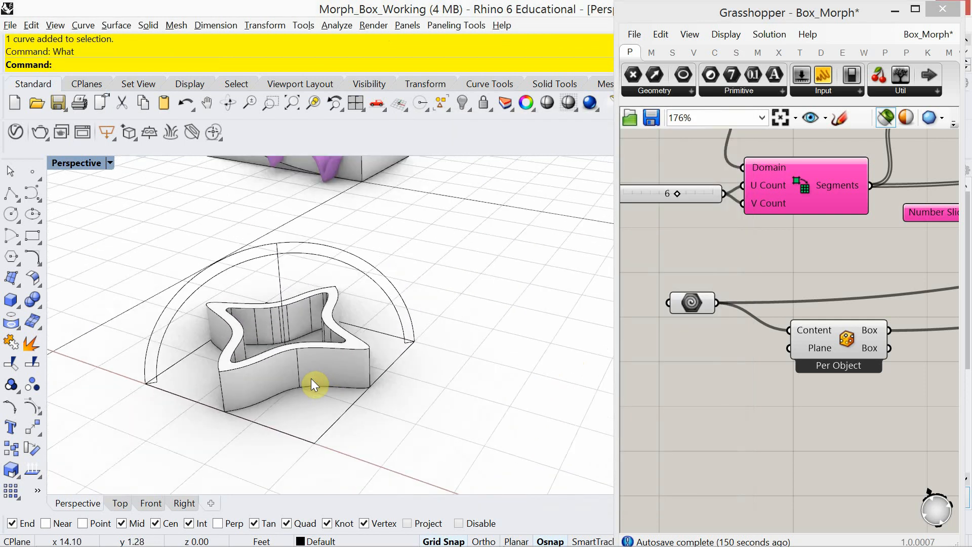
text(CloseCrv)
key(Return)
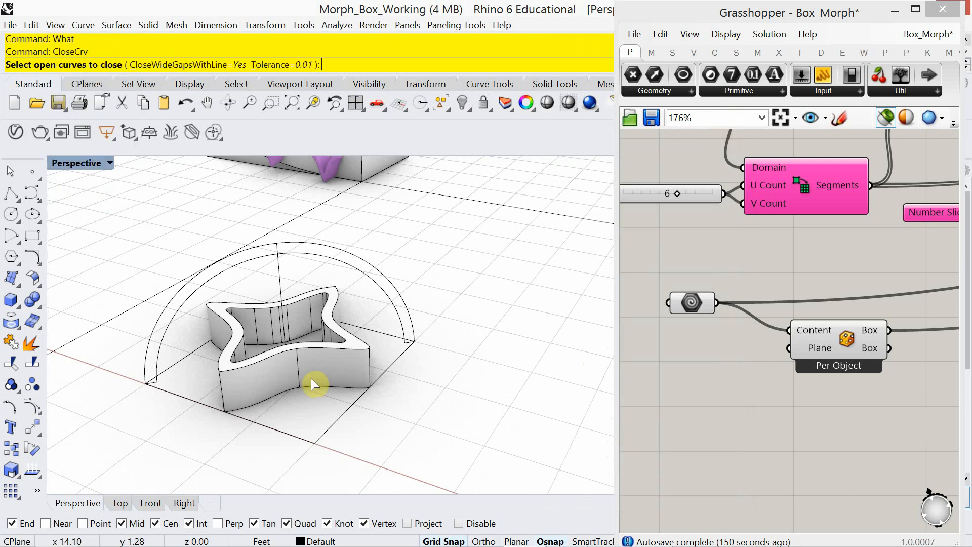
click(363, 274)
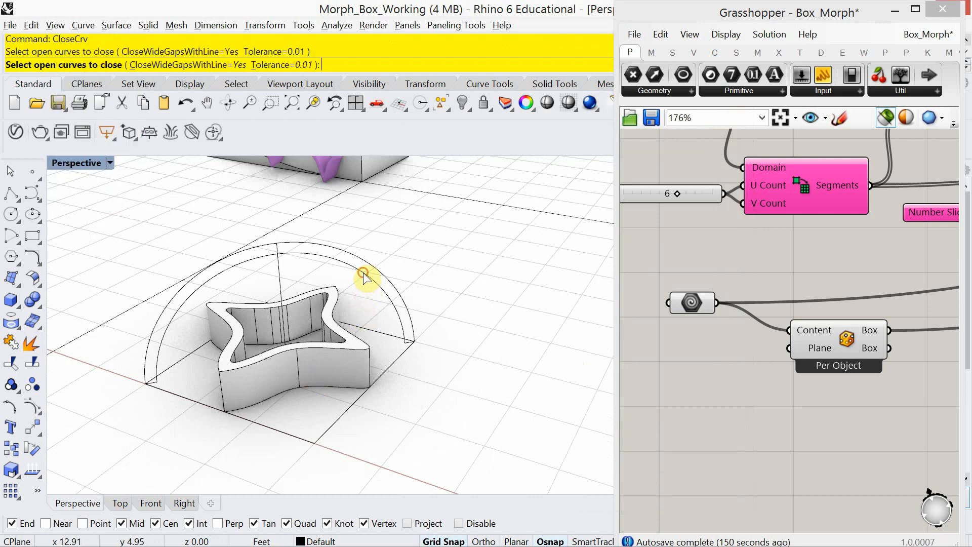
right_click(437, 273)
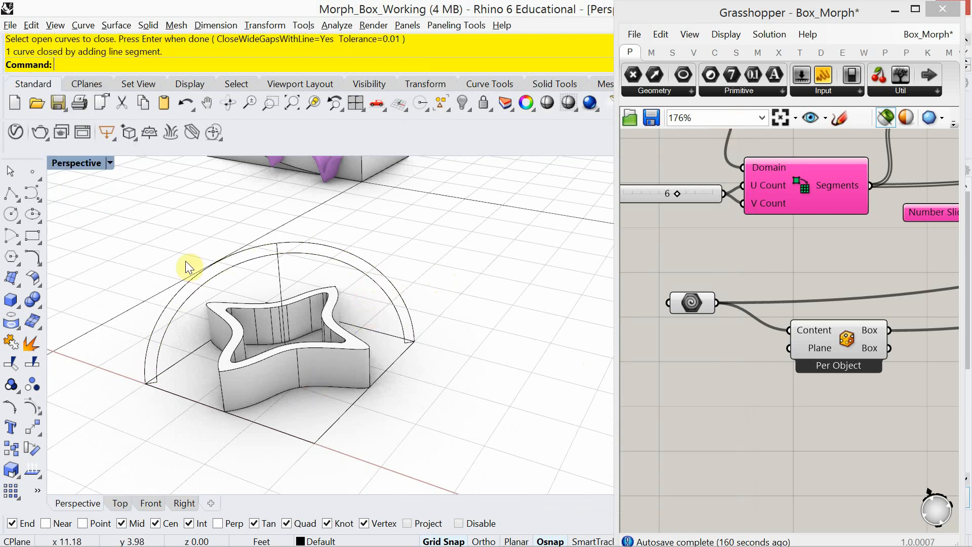
- Check the arch outline's geometry description again with the What command, then deselect the curve
right_drag(146, 251, 155, 258)
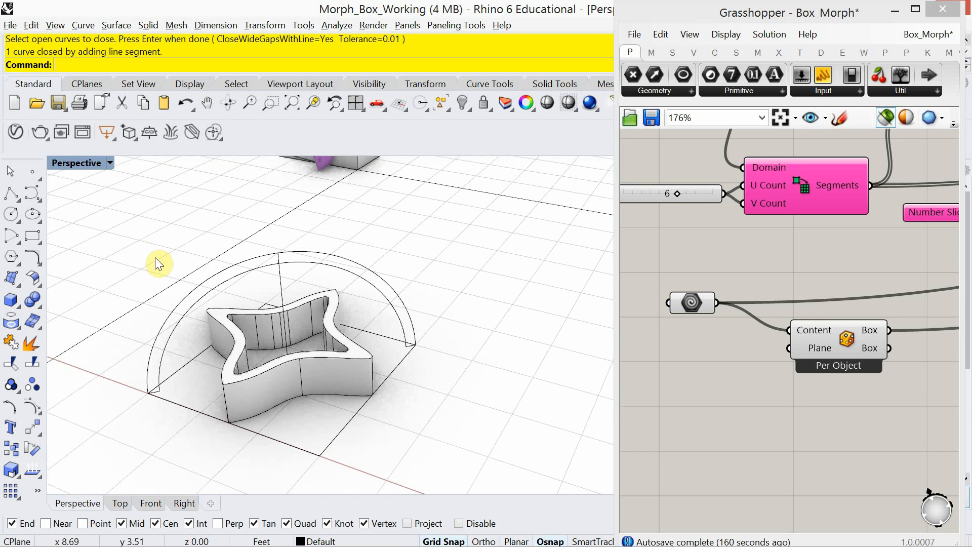
click(204, 280)
text(What)
key(Return)
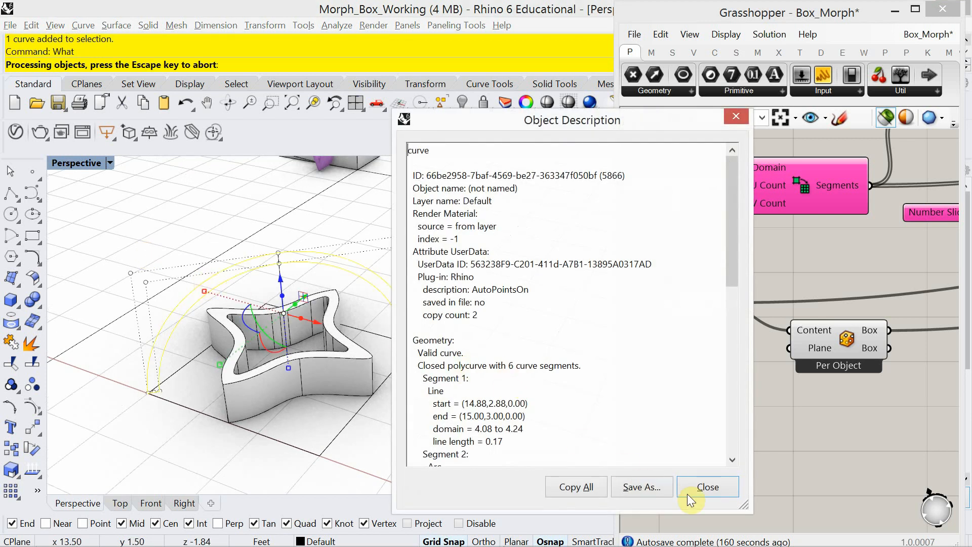
drag(566, 365, 419, 366)
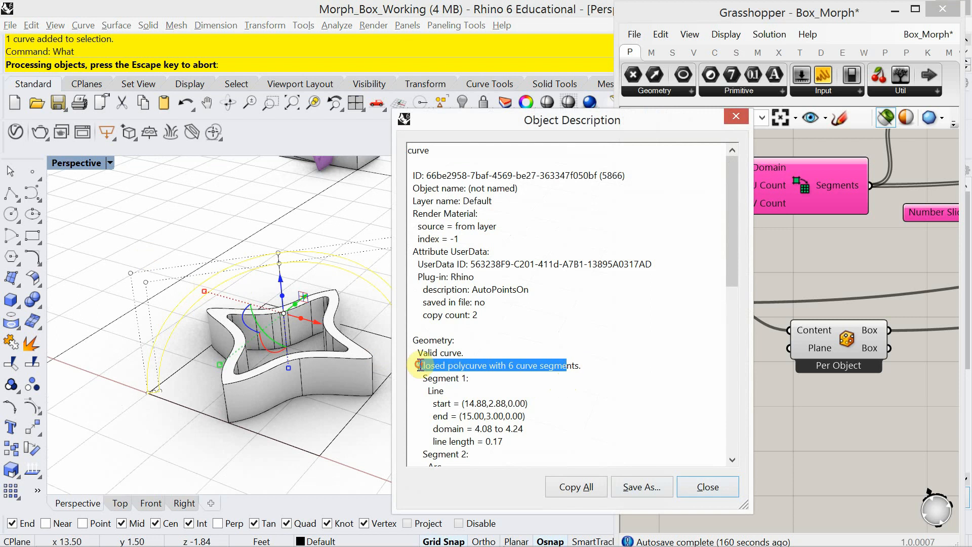
click(707, 487)
key(Escape)
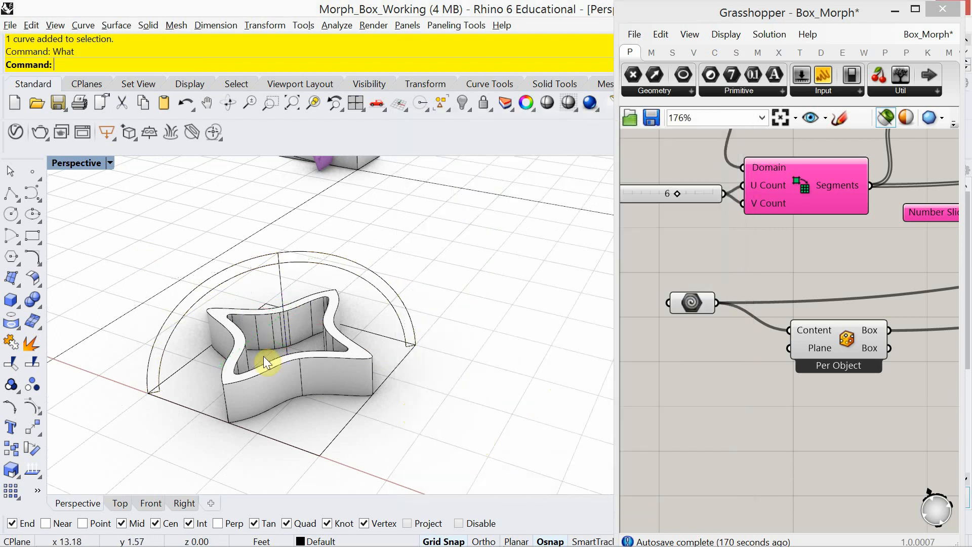
- Widen the Grasshopper window and frame the geometry parameter and its bounding box component alongside the arch outline
scroll(197, 304, down, 3)
right_drag(195, 299, 242, 352)
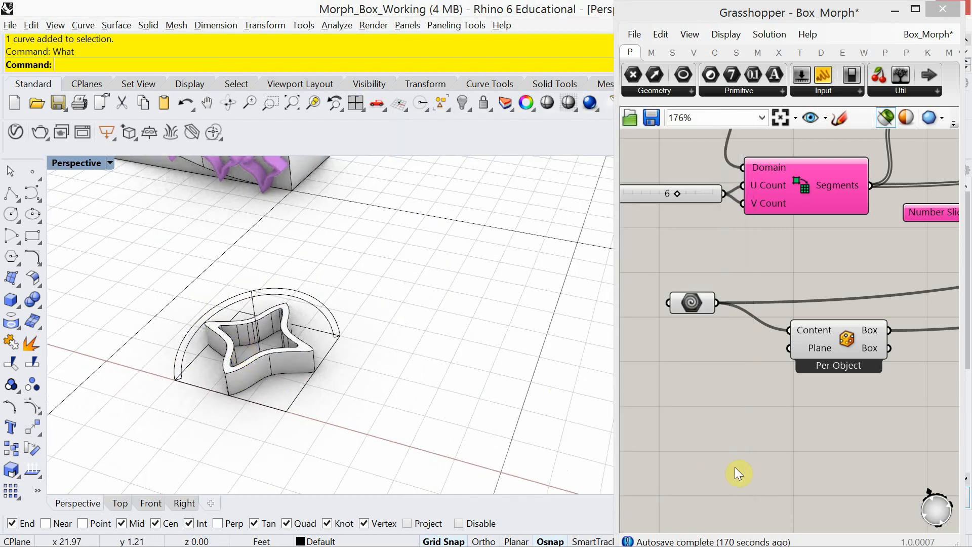
right_drag(736, 468, 705, 428)
drag(616, 393, 469, 393)
right_drag(514, 362, 535, 381)
scroll(526, 360, up, 2)
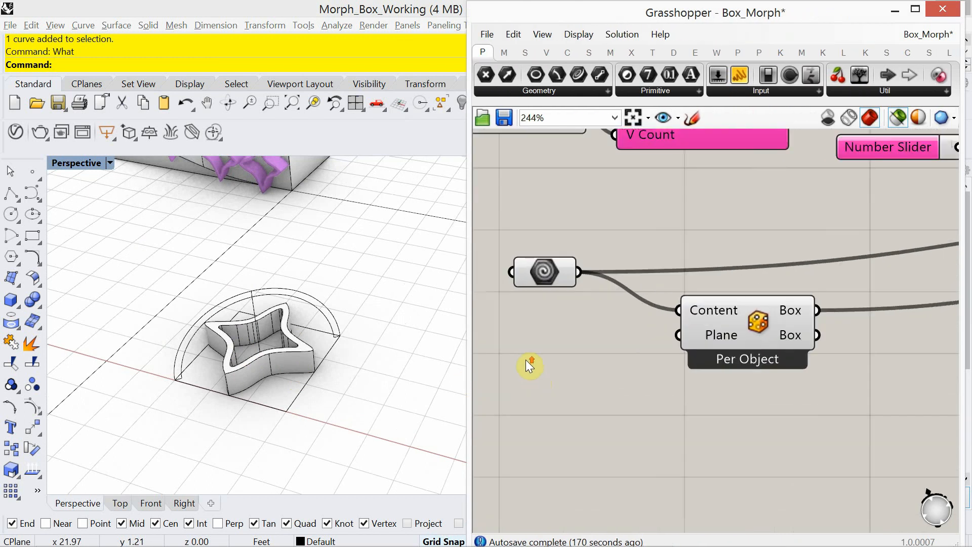
scroll(545, 308, down, 1)
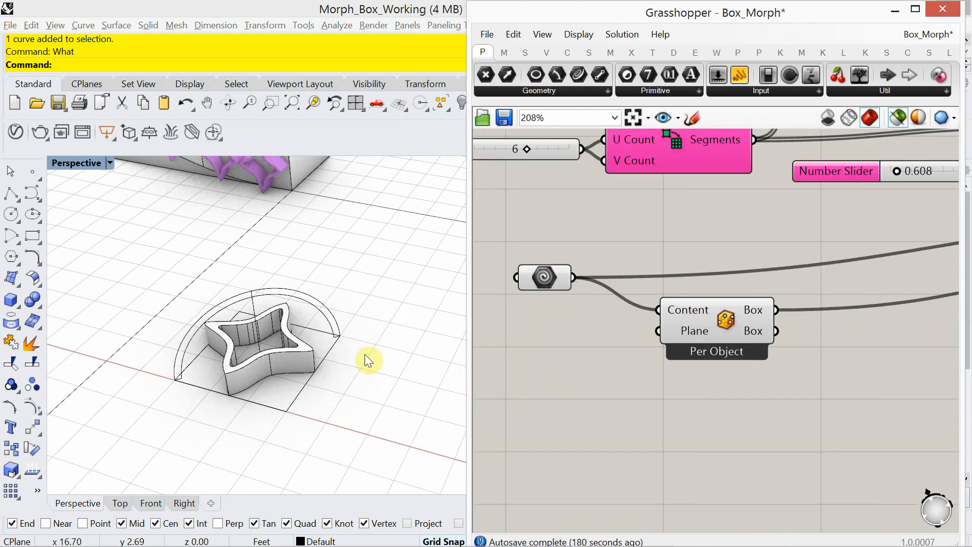
scroll(226, 319, up, 5)
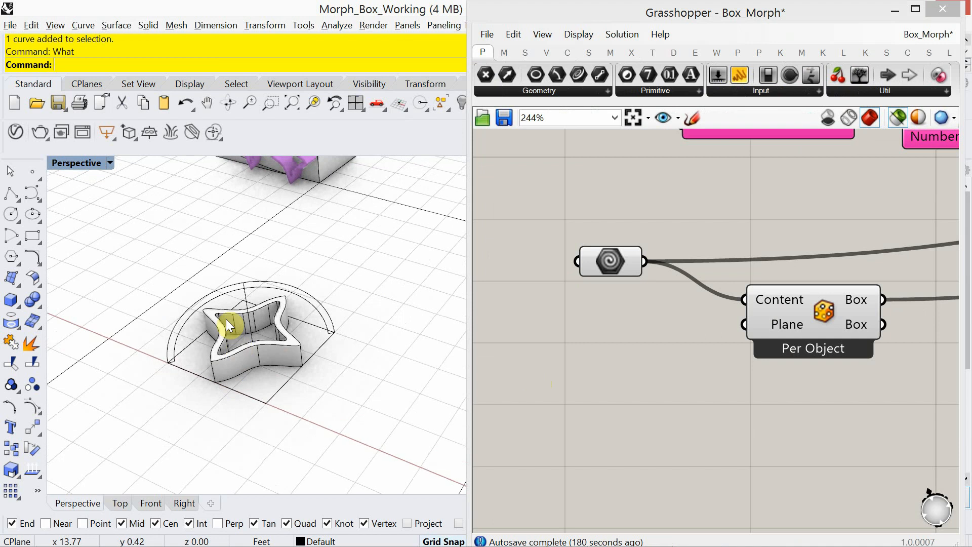
- Extrude the closed arch outline as a solid to both sides by 1", accepting the self-intersecting curve, then deselect it
click(220, 282)
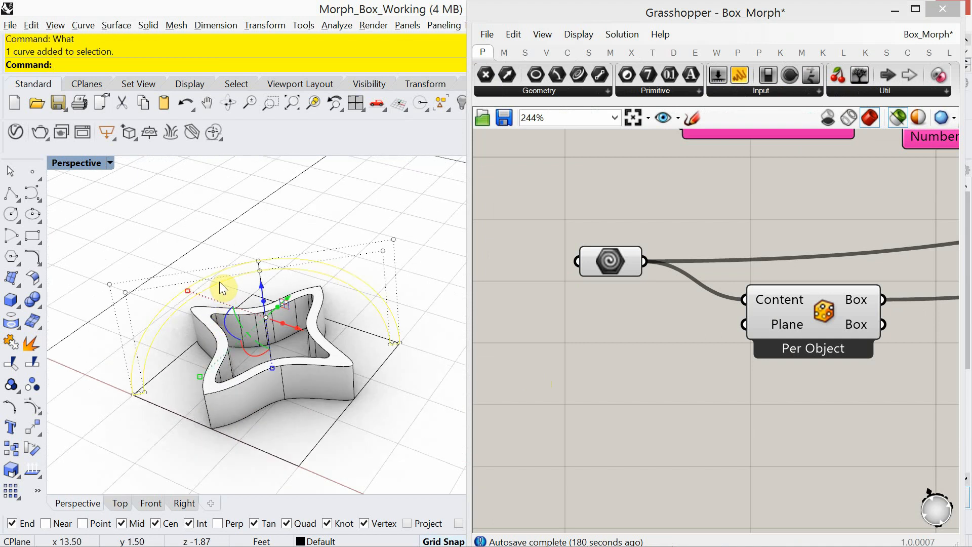
text(ExtrudeCrv)
key(Return)
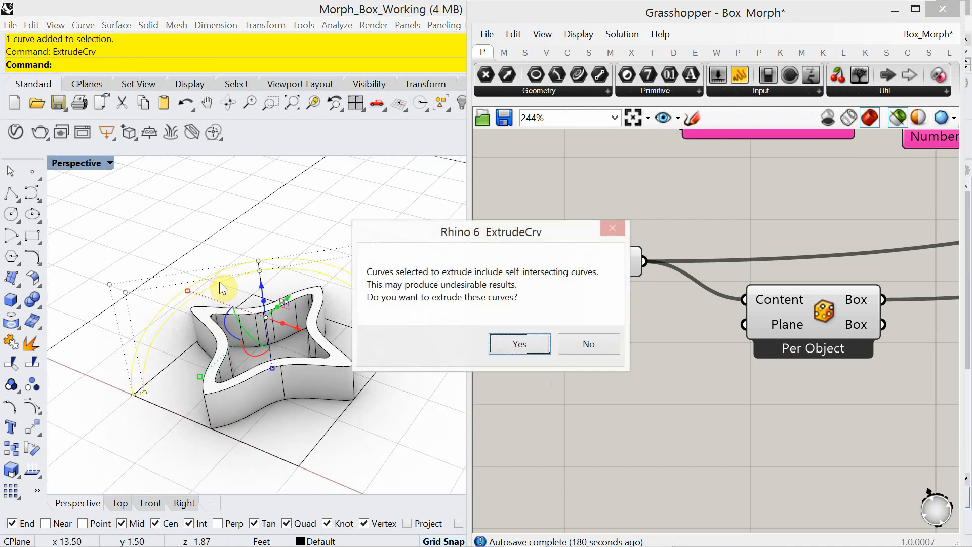
click(526, 346)
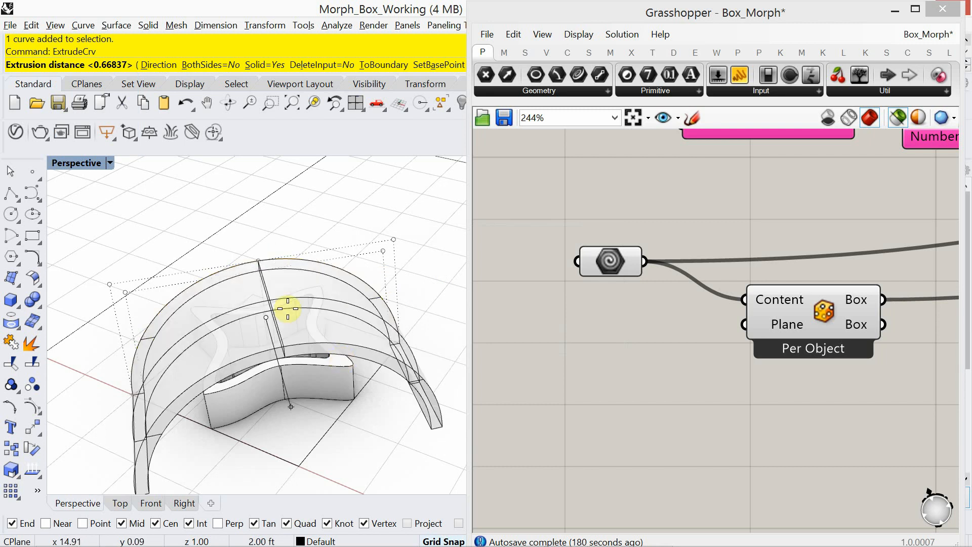
click(207, 66)
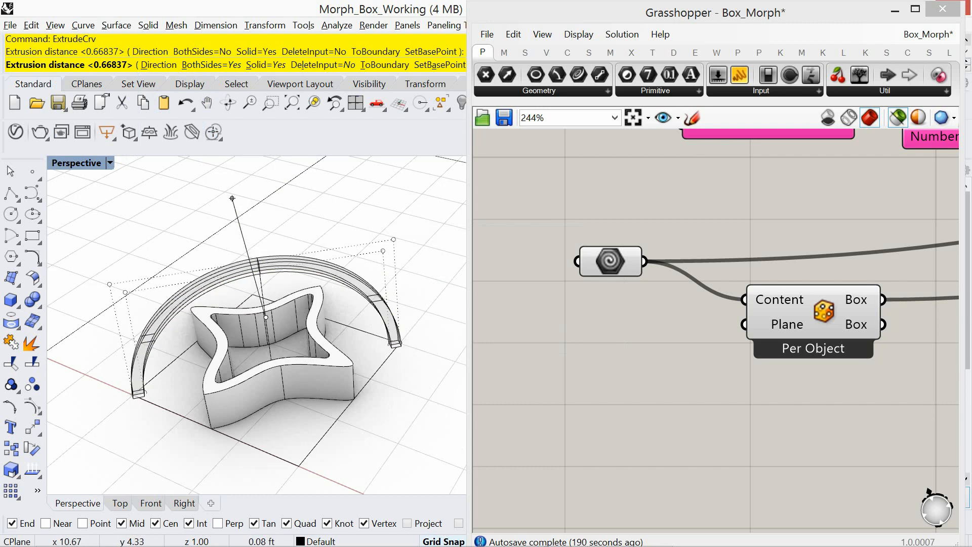
click(244, 209)
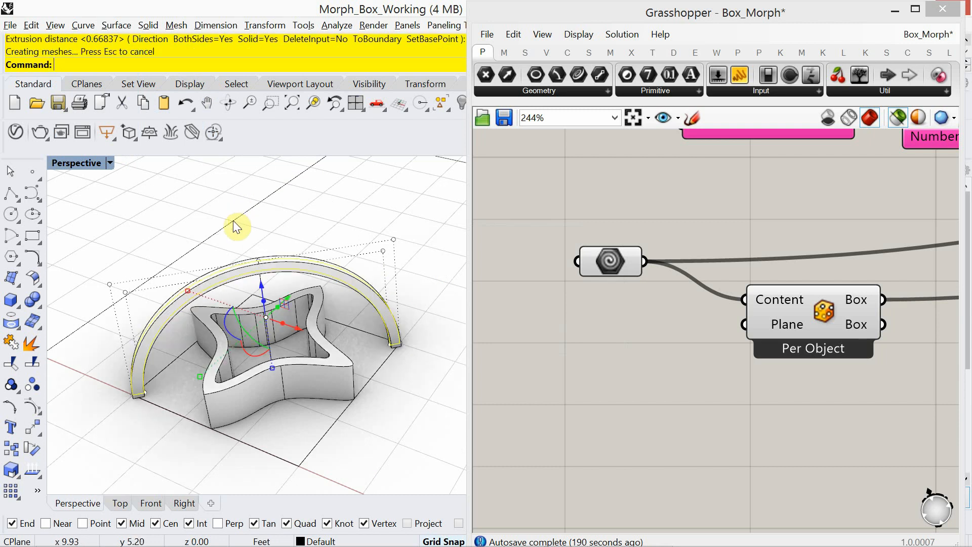
click(233, 221)
right_drag(197, 272, 273, 308)
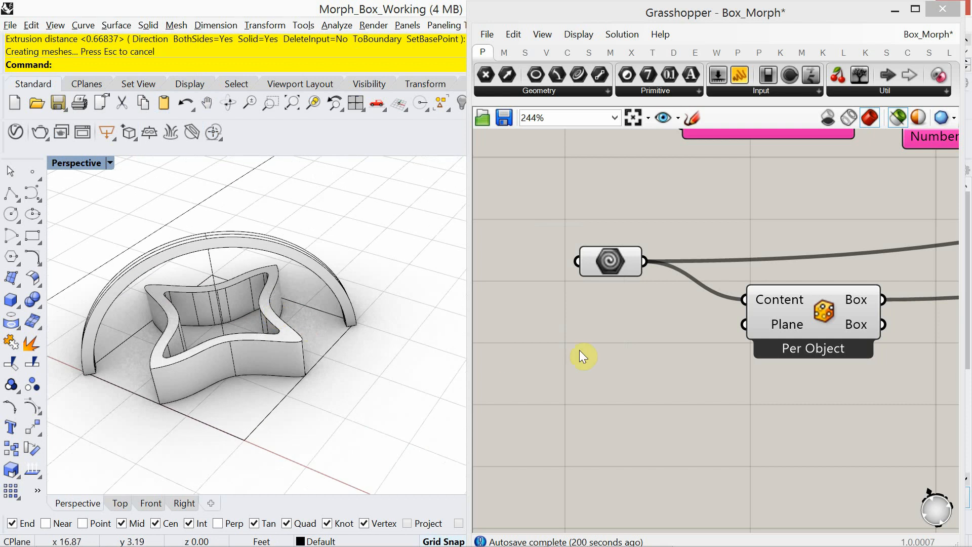
- Add a second Geometry parameter below the existing one and reference the extruded arch solid in it
scroll(618, 408, down, 3)
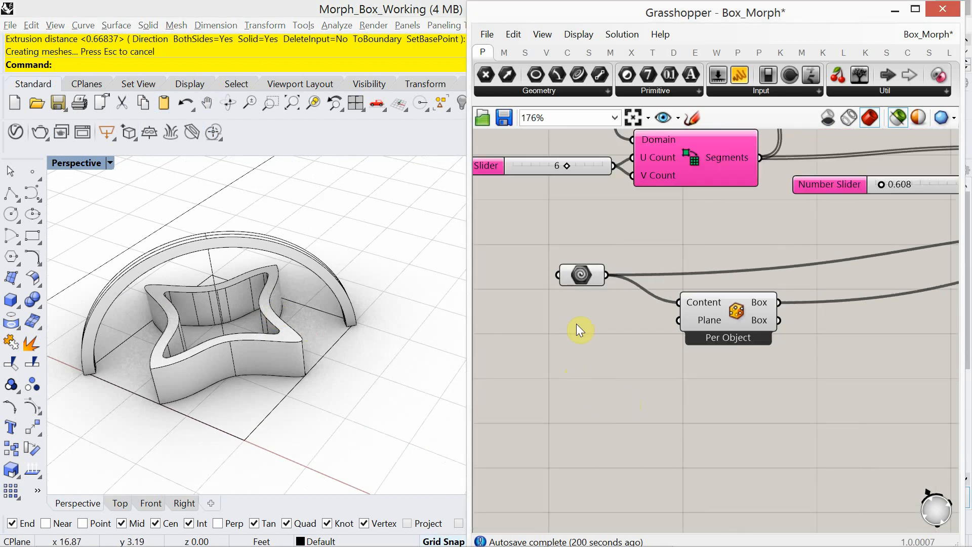
drag(579, 277, 580, 266)
scroll(572, 326, down, 2)
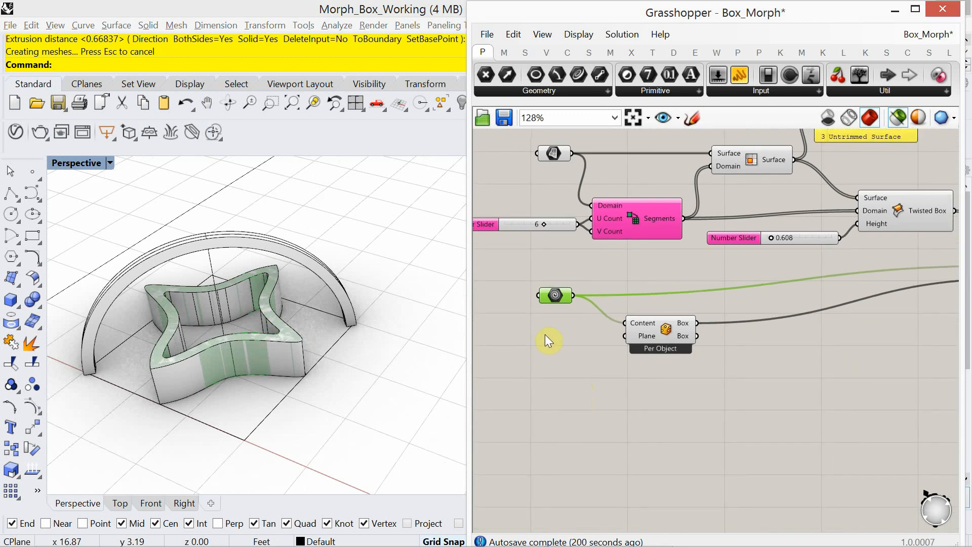
click(565, 96)
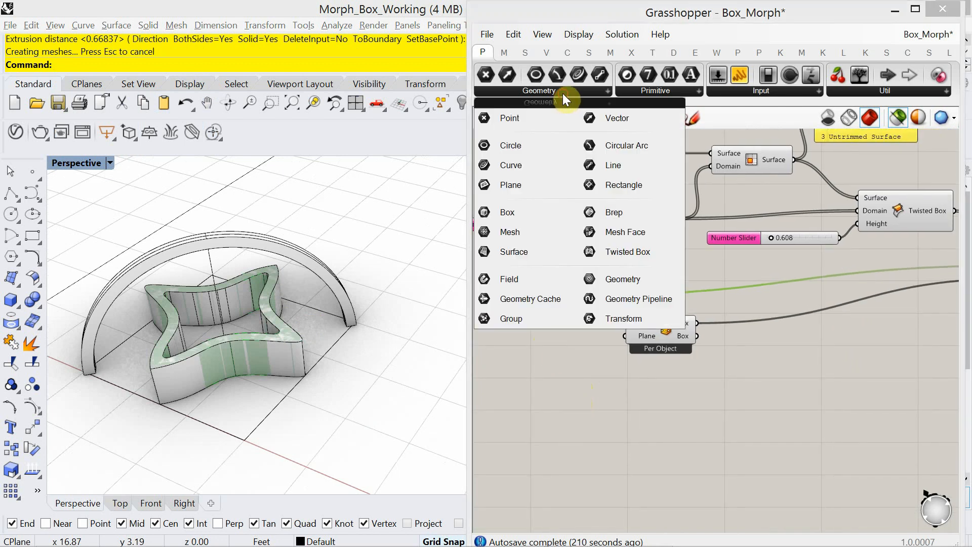
drag(612, 278, 554, 376)
right_click(555, 375)
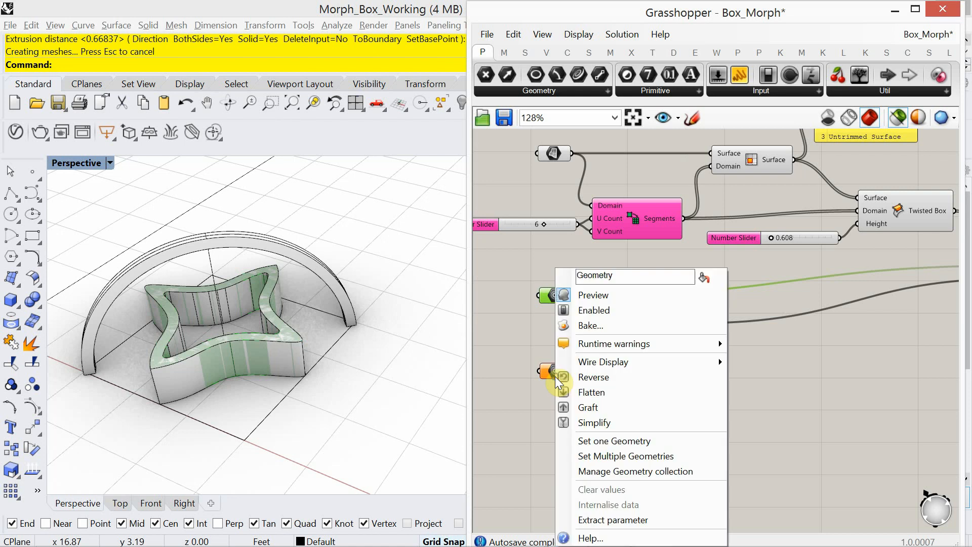
click(614, 440)
click(315, 271)
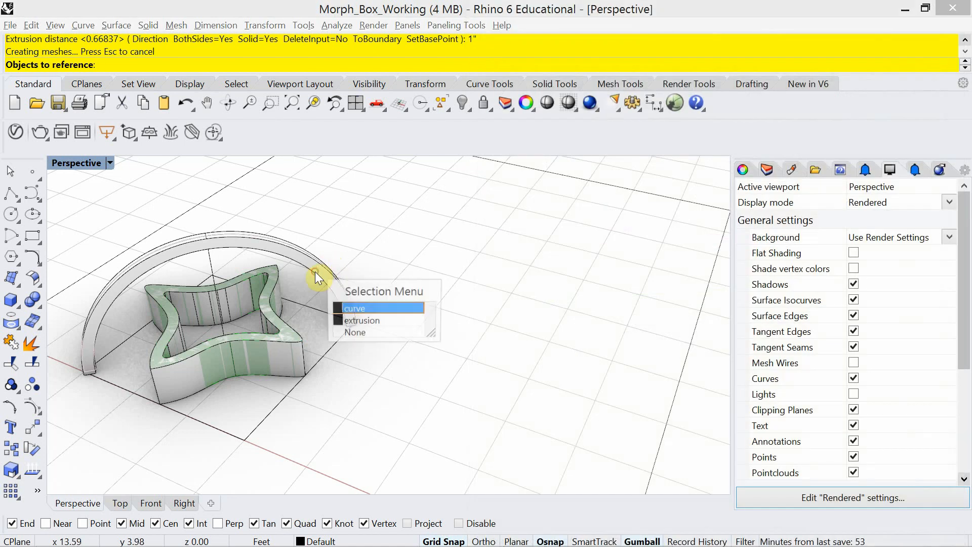
click(350, 315)
- Add a Bounding Box component beside the arch's Geometry parameter and feed the arch geometry into its Content input
right_drag(612, 429, 592, 414)
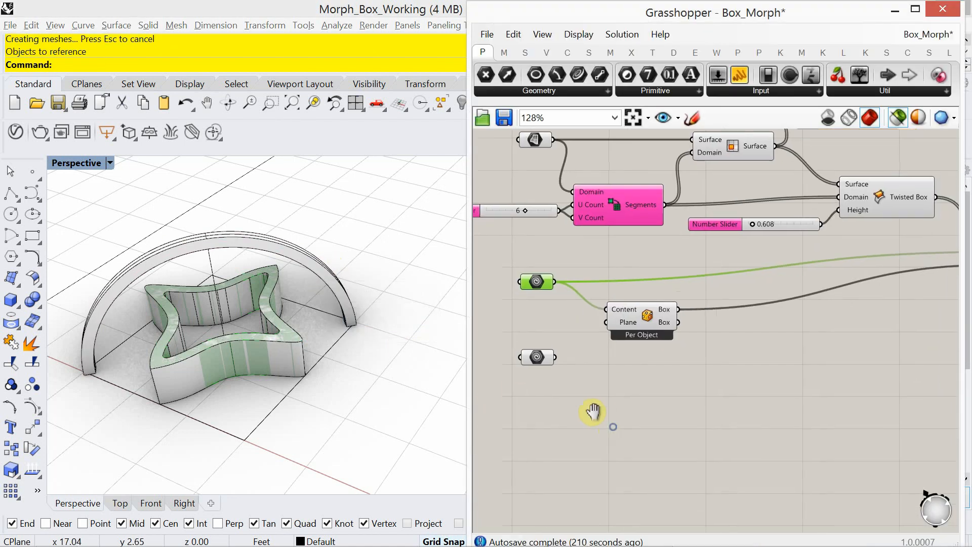
double_click(633, 365)
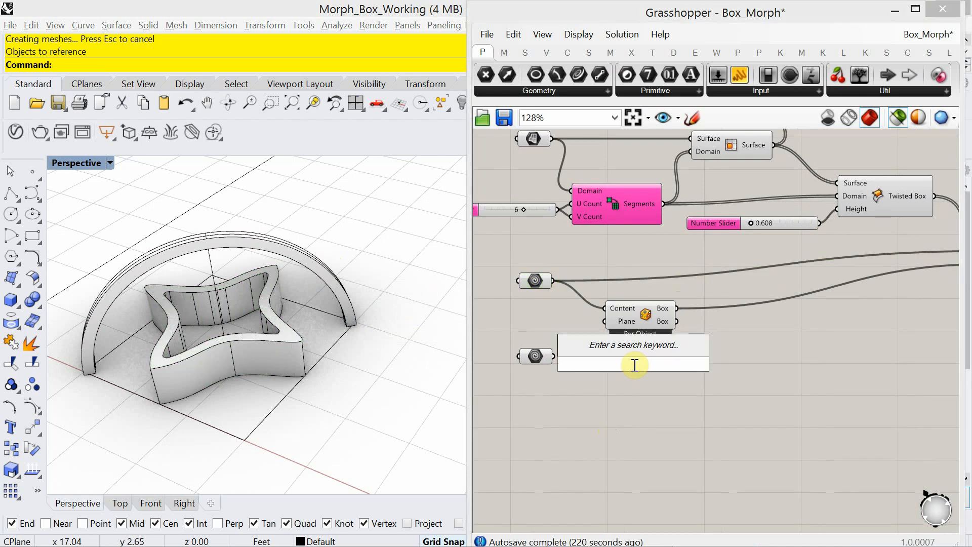
text(bound)
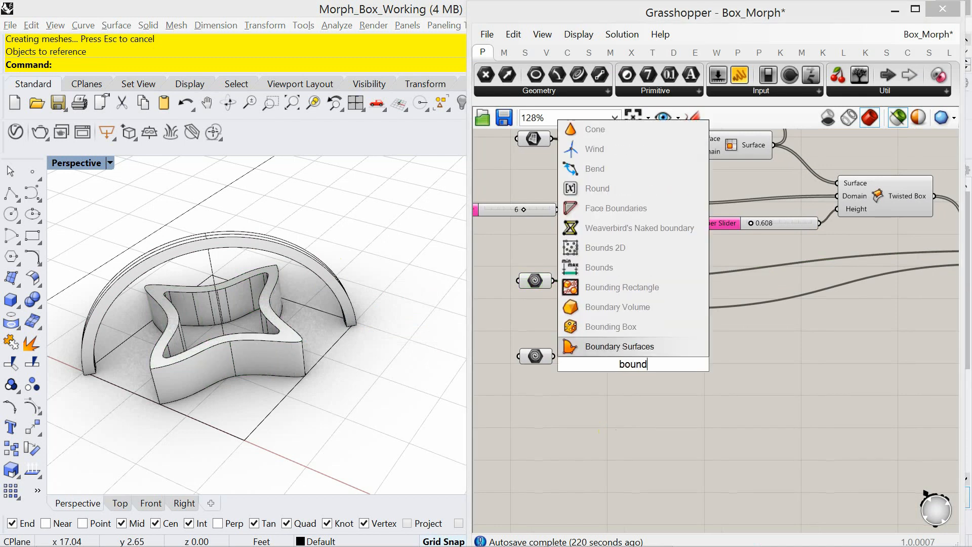
click(608, 326)
drag(559, 358, 627, 370)
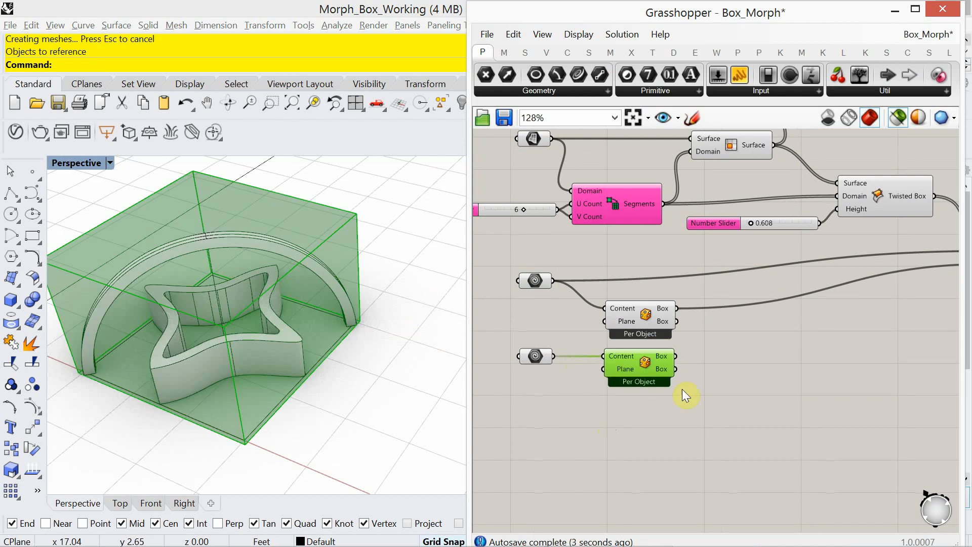
- Add a second Box Morph component below the existing one, leaving room for its input wires
right_drag(776, 425, 659, 397)
scroll(658, 393, down, 2)
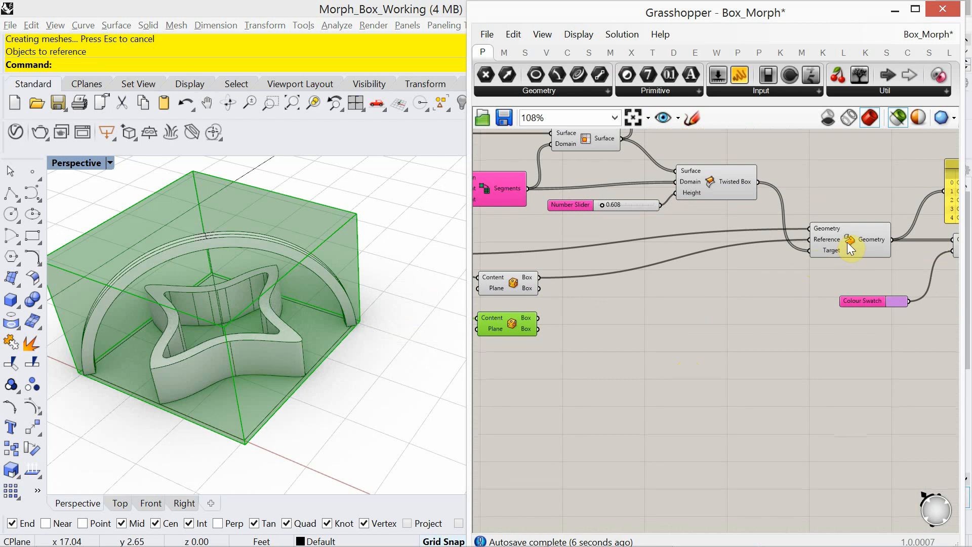
mouse_move(847, 242)
double_click(771, 394)
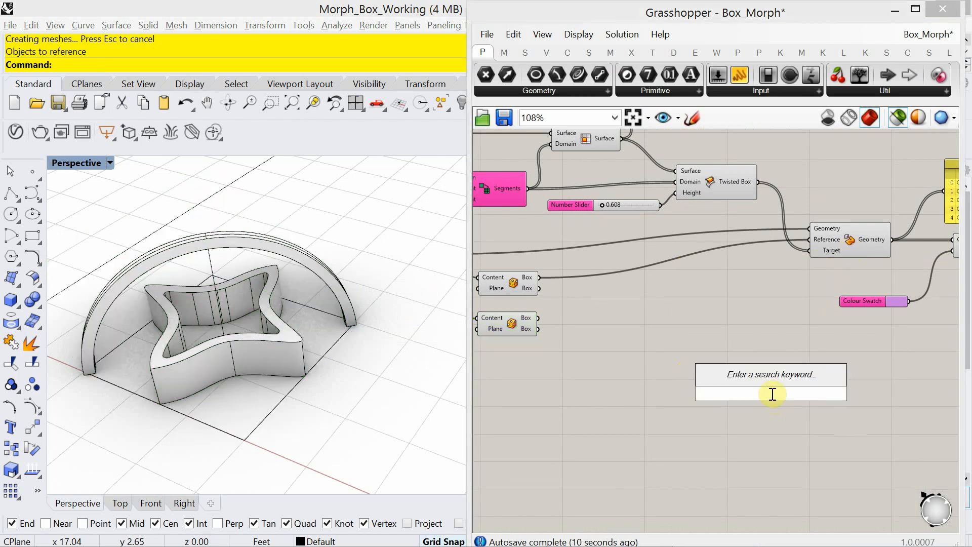
text(box)
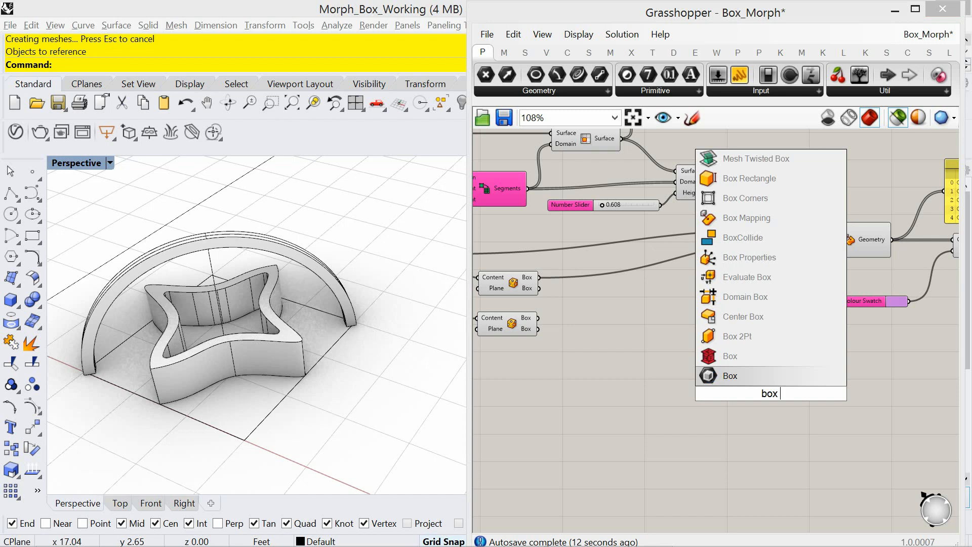
text( morph)
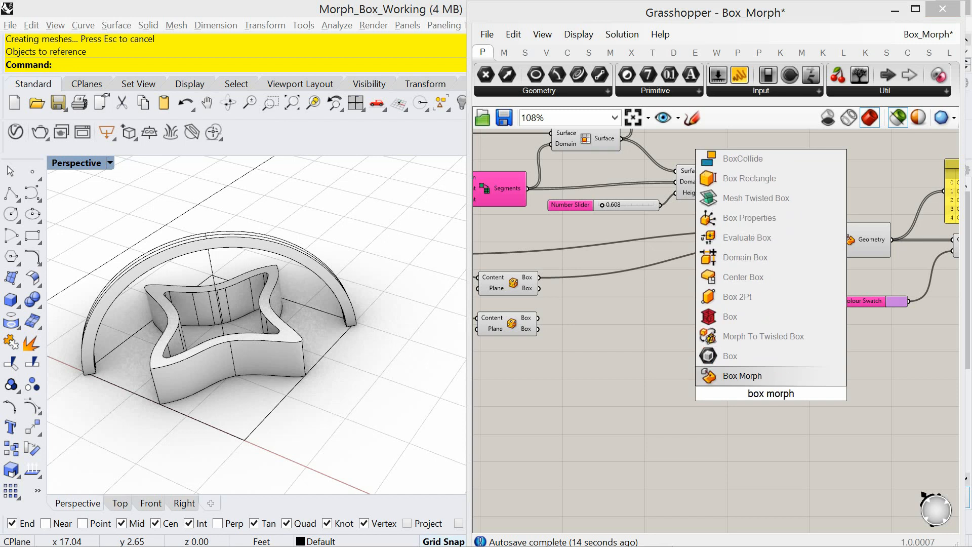
click(765, 374)
drag(770, 393, 802, 367)
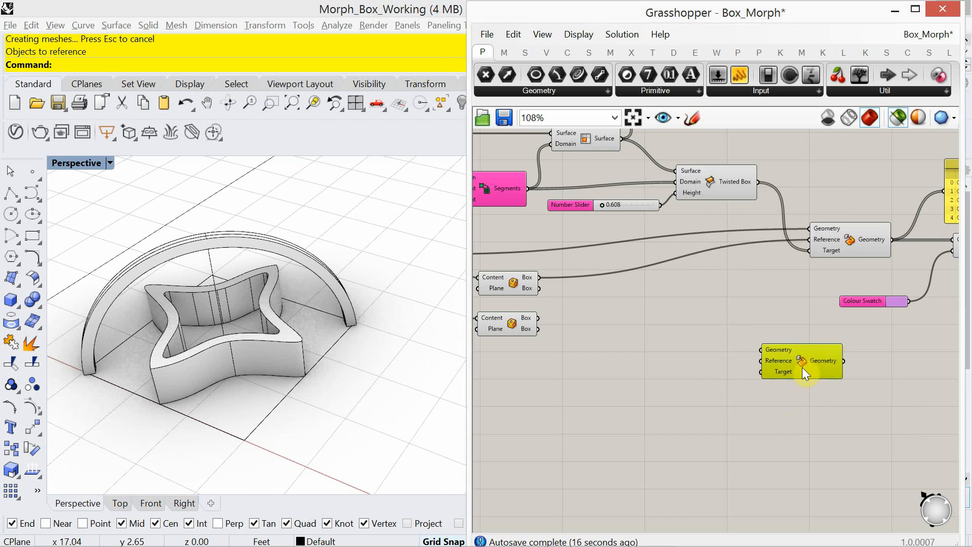
right_drag(697, 349, 782, 362)
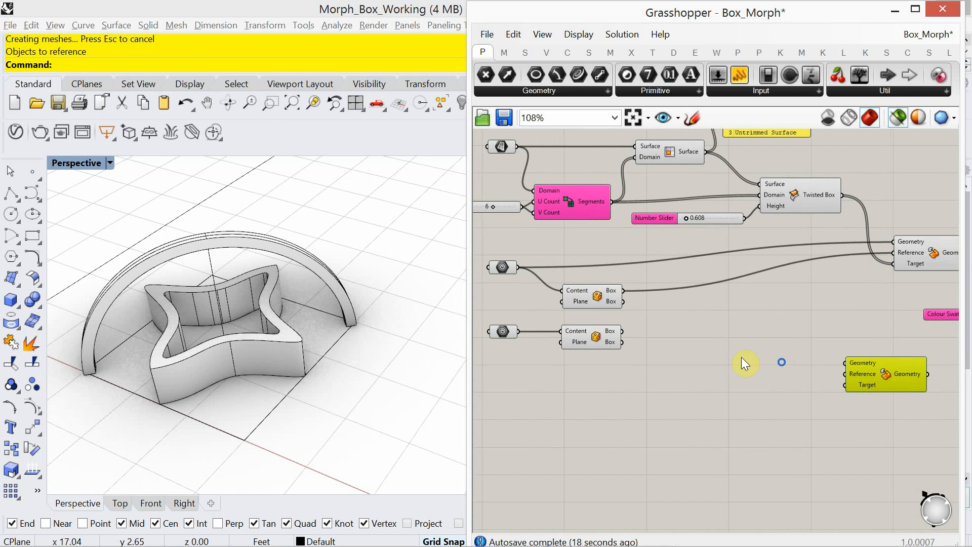
drag(869, 377, 881, 392)
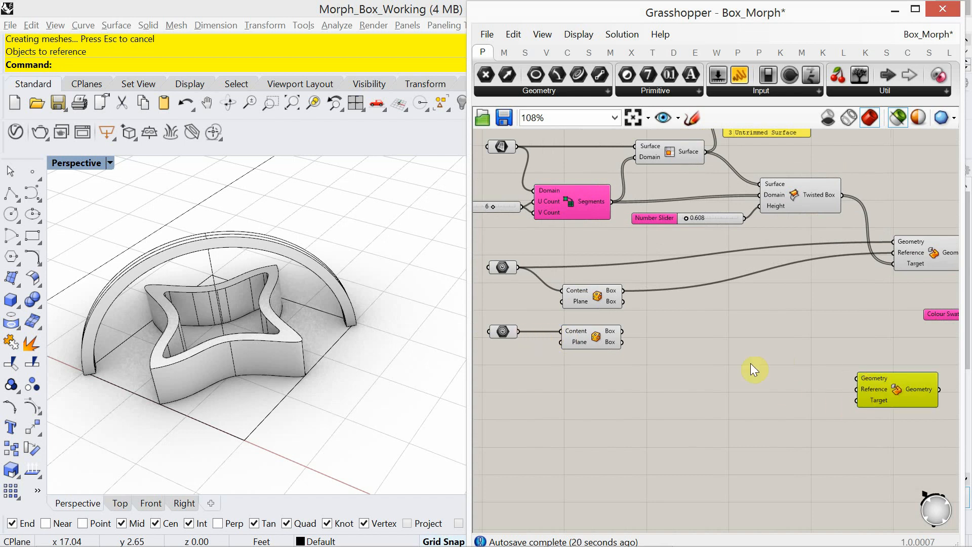
- Connect the arch's Geometry parameter to the new Box Morph's Geometry input and move the arch's Bounding Box component closer to it
click(507, 331)
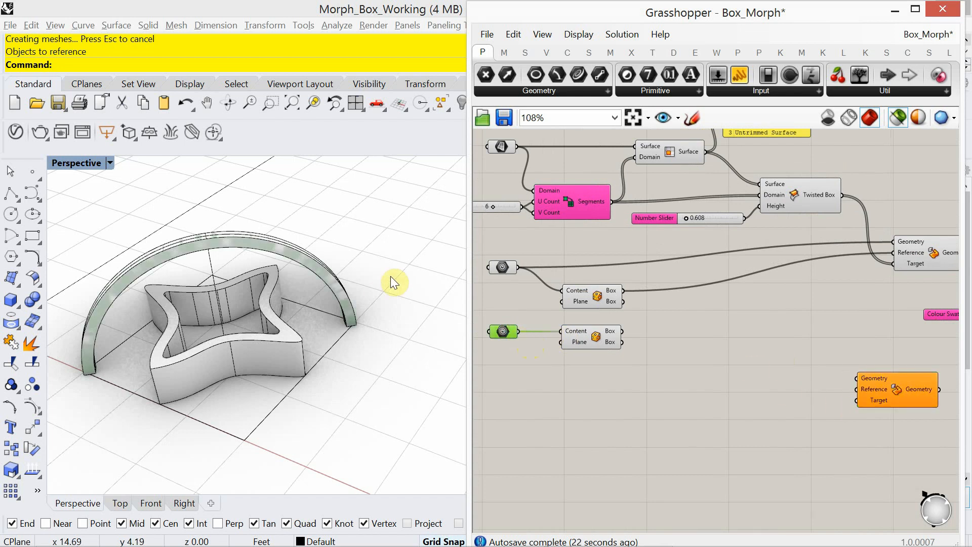
drag(518, 332, 840, 431)
drag(597, 336, 661, 336)
click(681, 413)
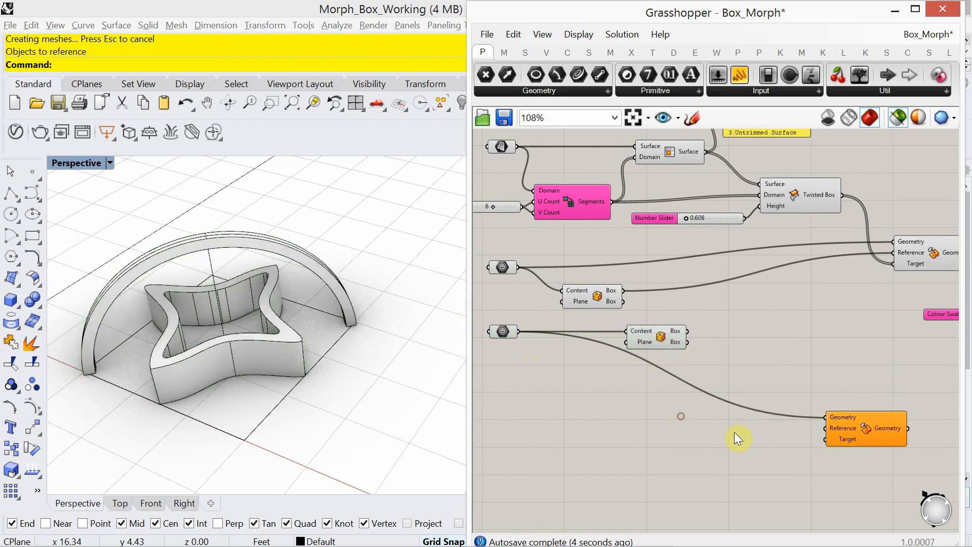
right_drag(734, 432, 696, 418)
right_drag(566, 364, 596, 355)
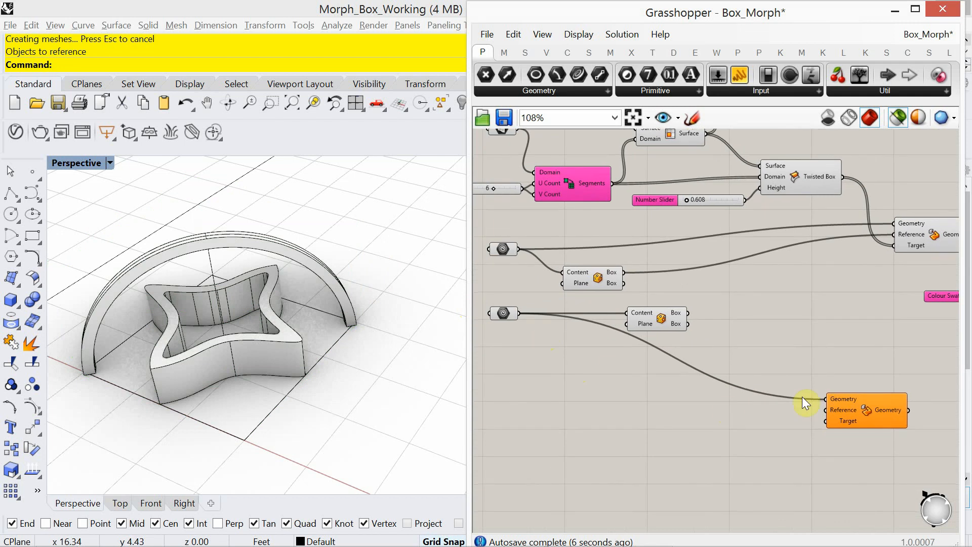
- Connect the Box output of the arch's Bounding Box to the new Box Morph's Reference input
right_drag(800, 406, 849, 375)
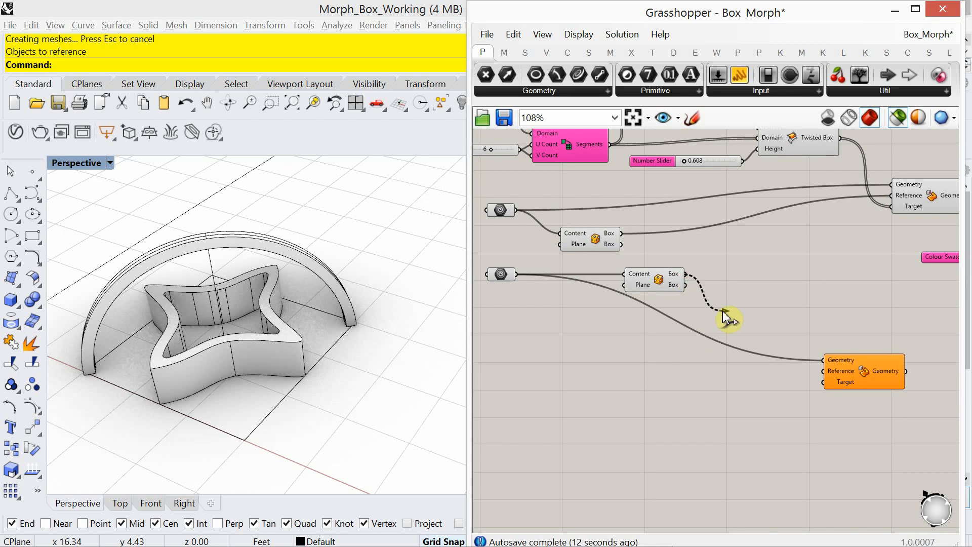
click(660, 275)
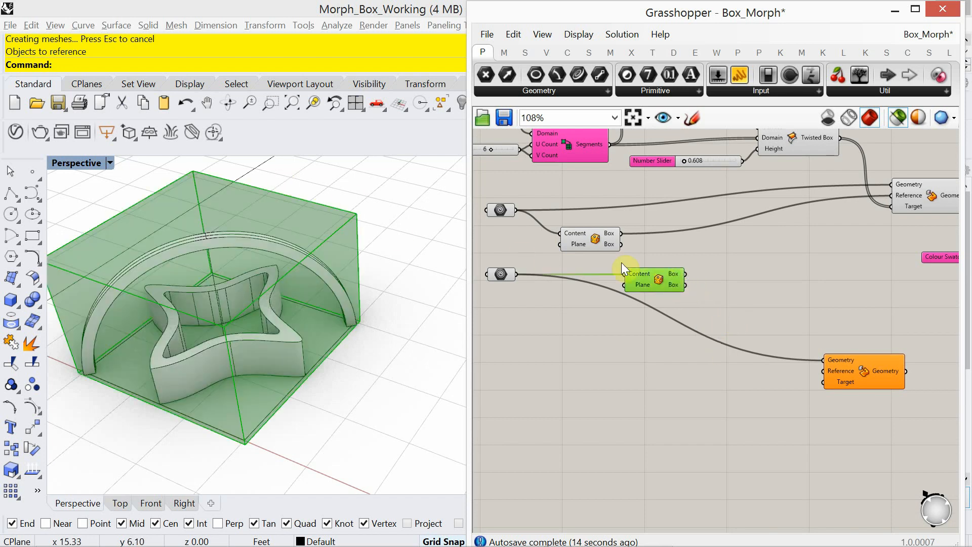
drag(684, 273, 810, 372)
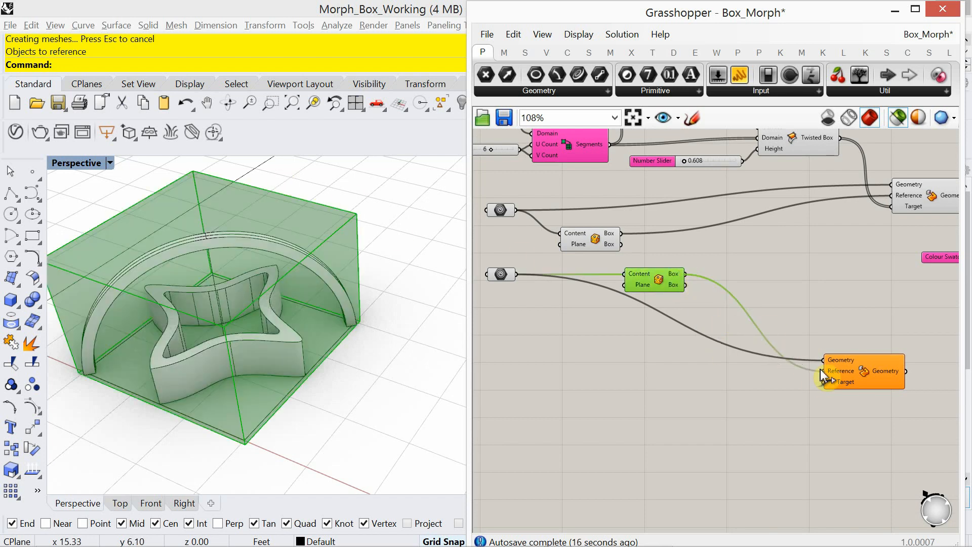
- Check the twisted boxes on the tessellated surface and connect the Twisted Box output to the new Box Morph's Target input
right_drag(775, 400, 659, 434)
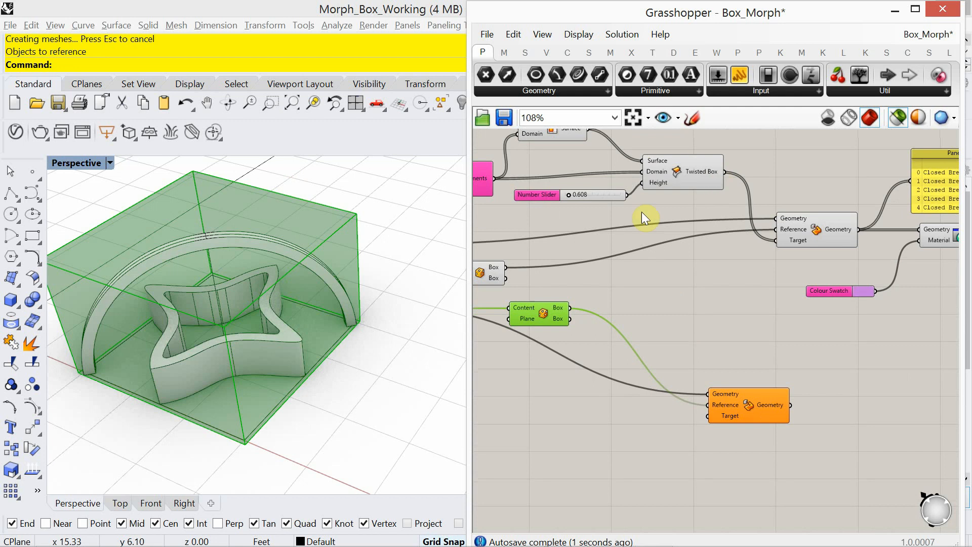
right_drag(657, 202, 708, 245)
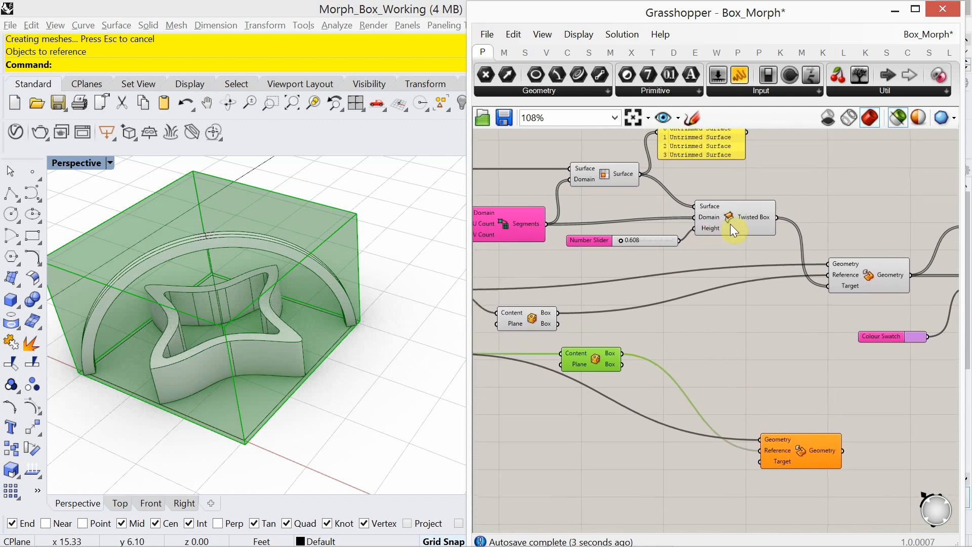
click(731, 223)
right_drag(354, 289, 314, 180)
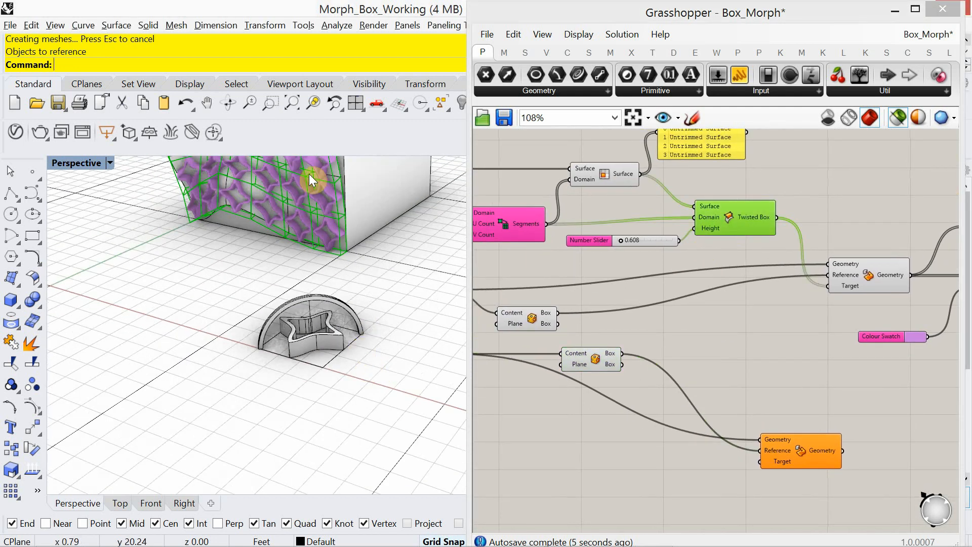
shift+right_drag(288, 269, 266, 286)
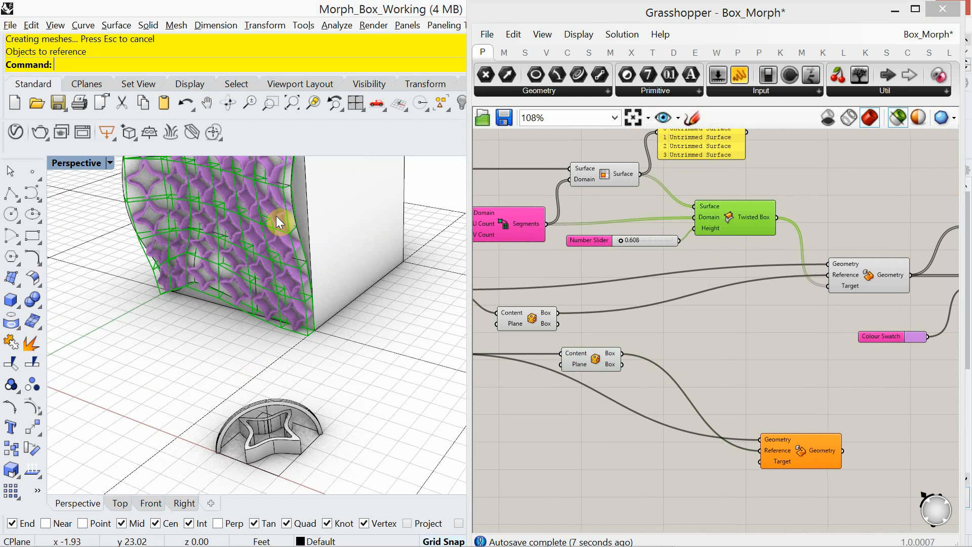
right_drag(688, 364, 655, 318)
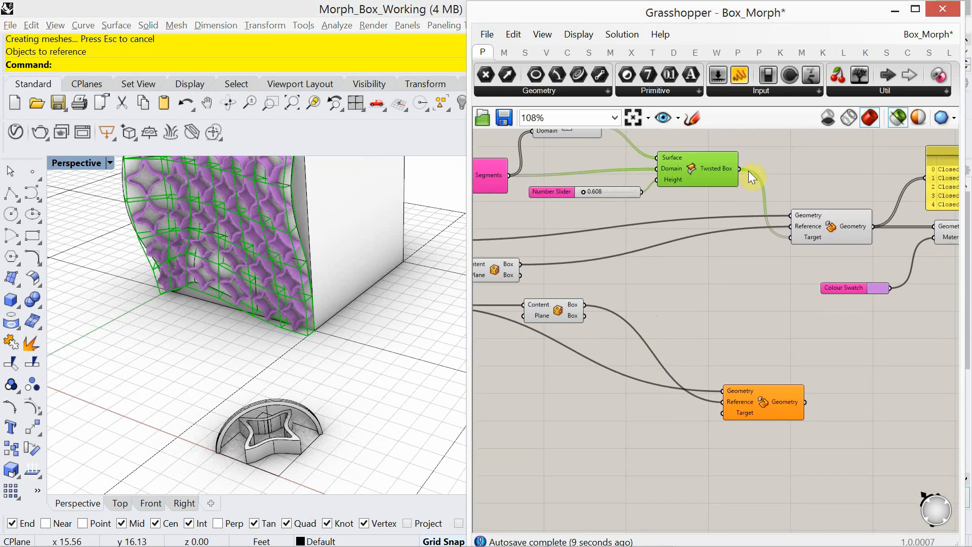
drag(739, 169, 725, 413)
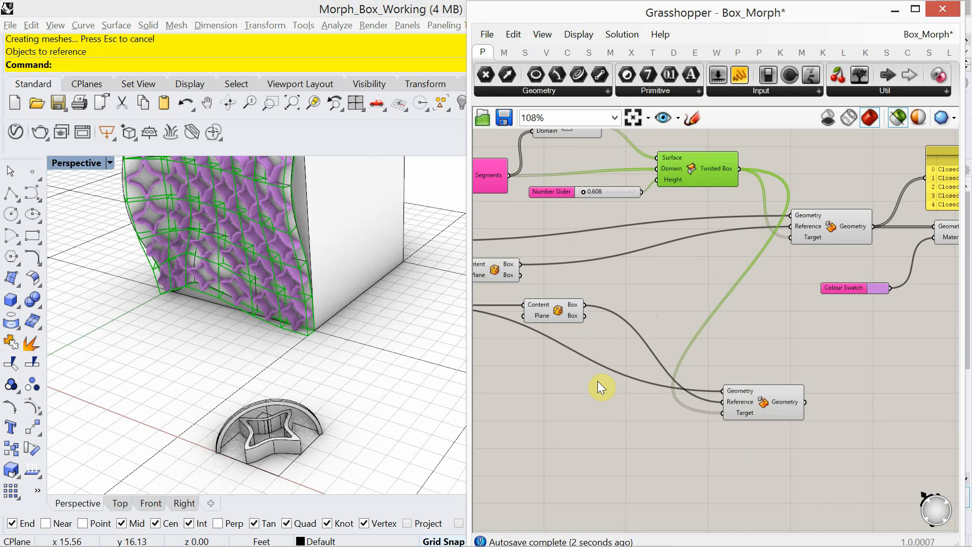
right_drag(604, 324, 650, 360)
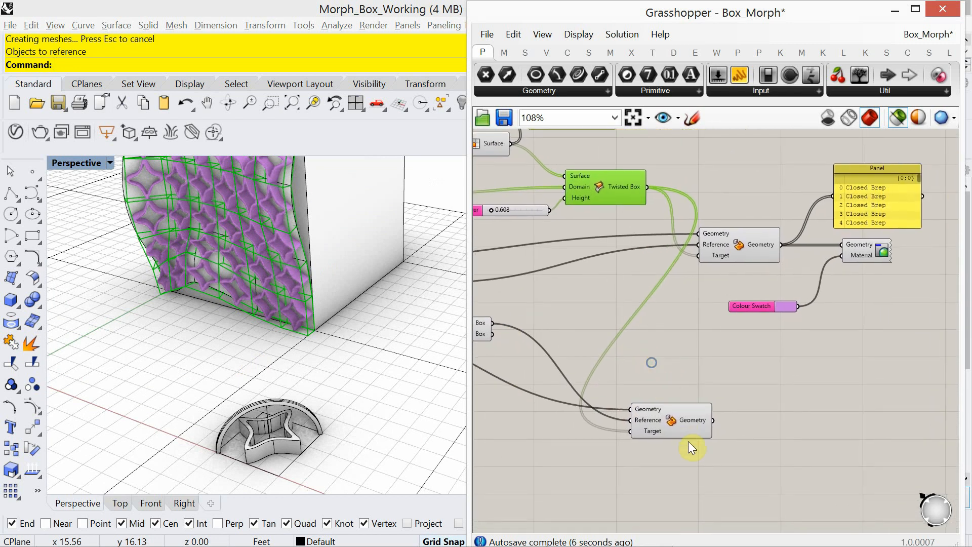
- Move the second Box Morph component directly beneath the first one and check the arches morphed onto the surface
drag(689, 436, 750, 416)
scroll(681, 396, down, 3)
right_drag(600, 385, 621, 354)
mouse_move(396, 359)
right_down()
mouse_move(408, 332)
mouse_move(406, 365)
right_up()
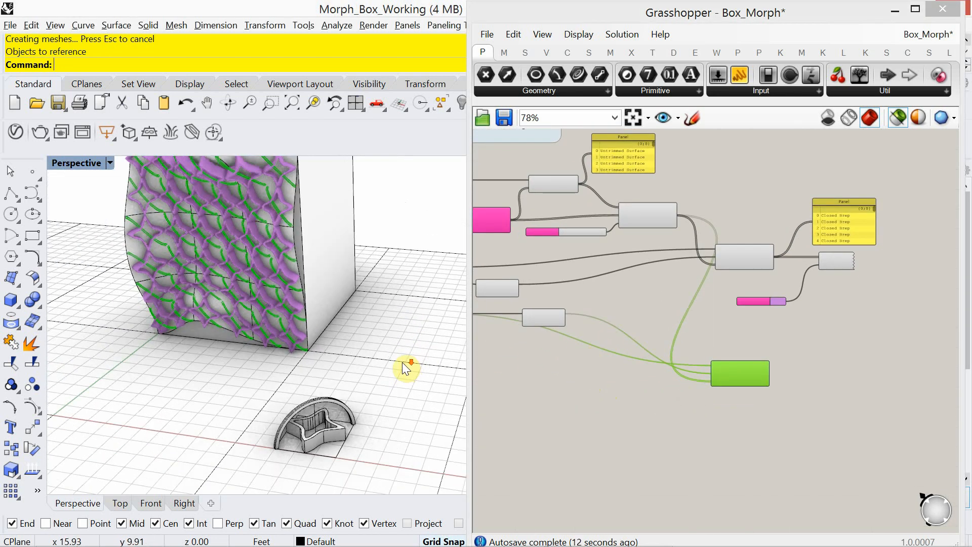
scroll(273, 259, up, 2)
scroll(239, 221, up, 1)
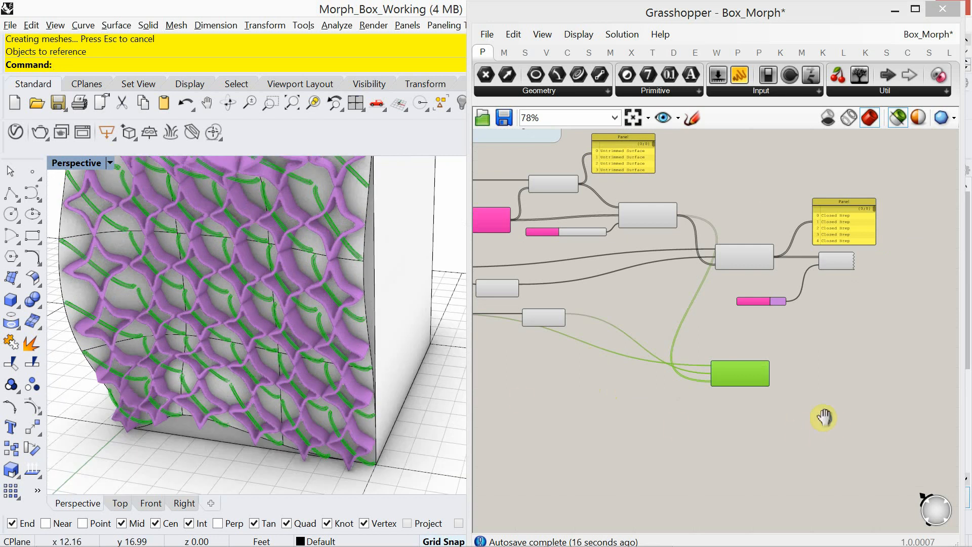
right_drag(823, 417, 798, 399)
- Duplicate the Custom Preview and its Colour Swatch beside the second Box Morph and connect that Box Morph's Geometry output to the copied preview
scroll(790, 378, up, 3)
drag(825, 330, 715, 222)
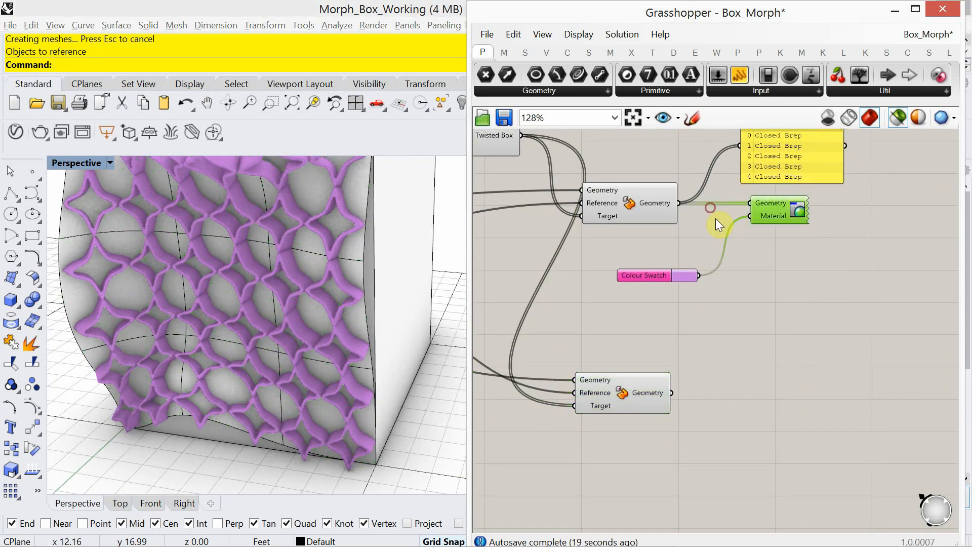
shift+click(658, 277)
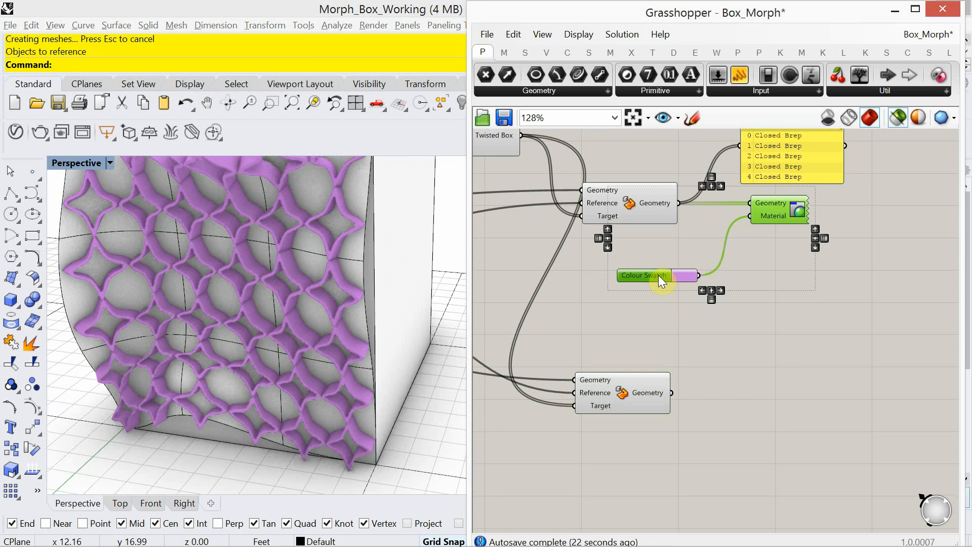
alt+drag(659, 275, 665, 282)
alt+drag(779, 222, 788, 421)
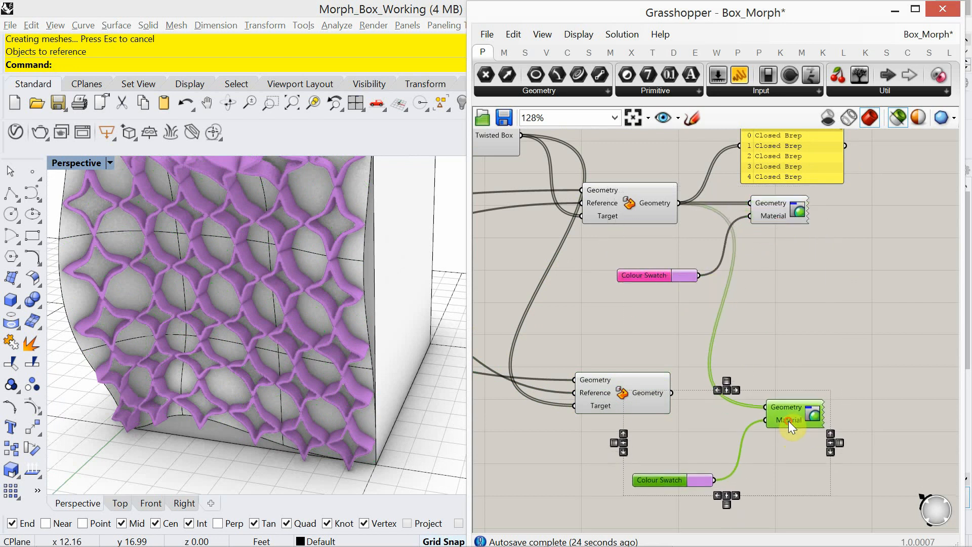
drag(671, 395, 766, 407)
click(779, 382)
- Change the duplicated Colour Swatch to a teal green for the arches
click(701, 479)
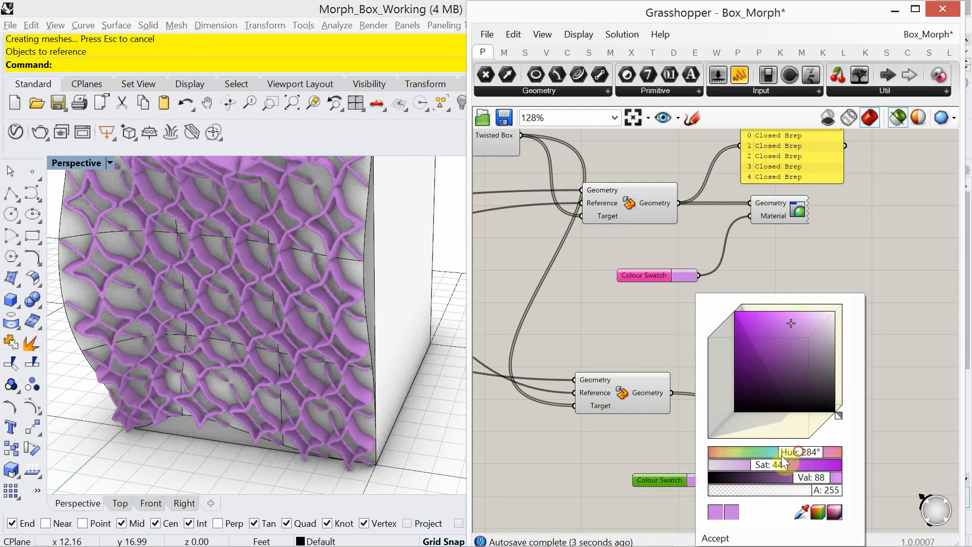
drag(801, 452, 771, 465)
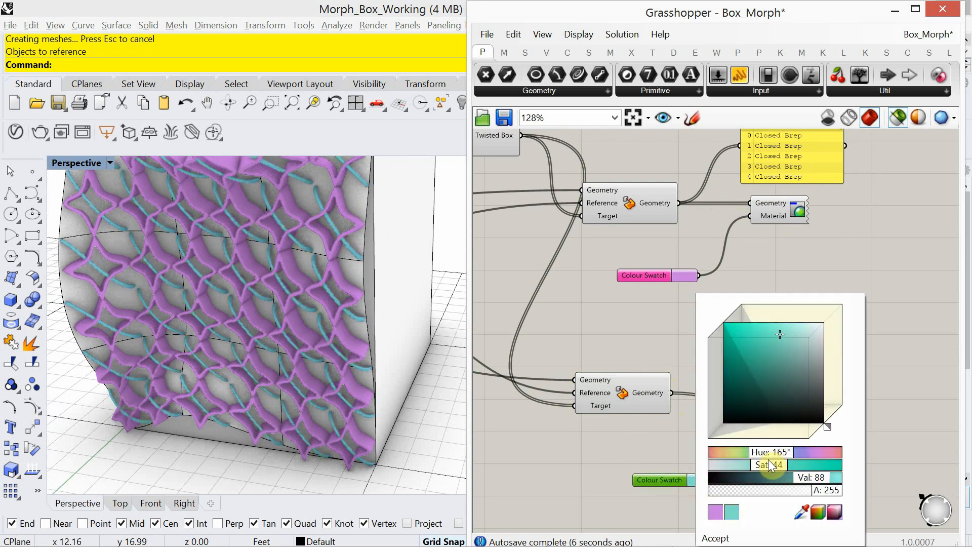
drag(778, 341, 755, 343)
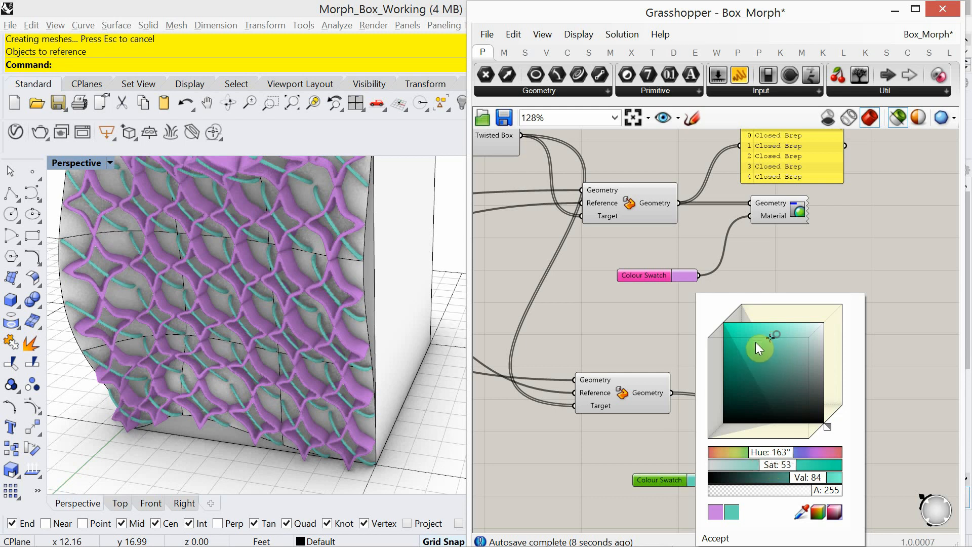
click(715, 539)
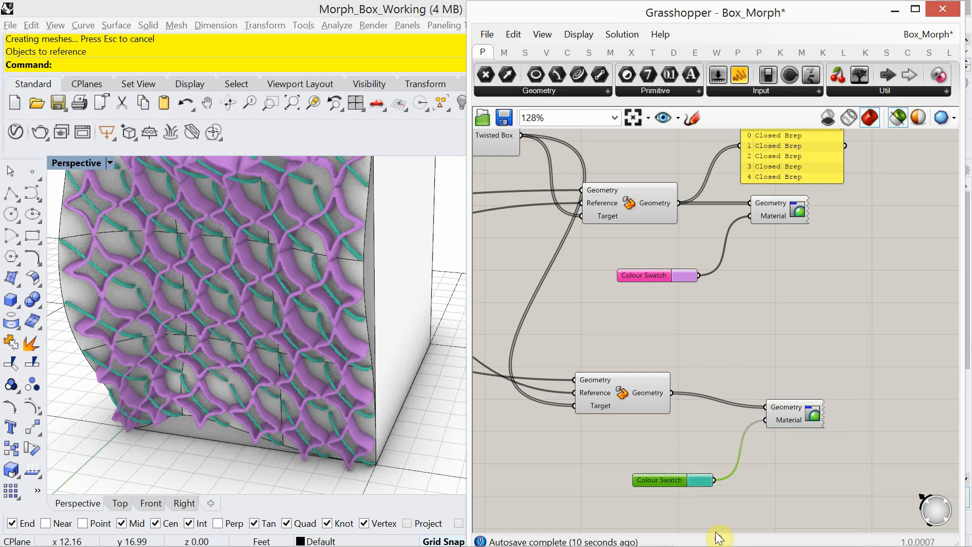
- Examine the two-coloured tessellation on the cube's face and the whole definition, from the input parameters to the previews
right_drag(347, 421, 245, 324)
right_drag(654, 418, 716, 390)
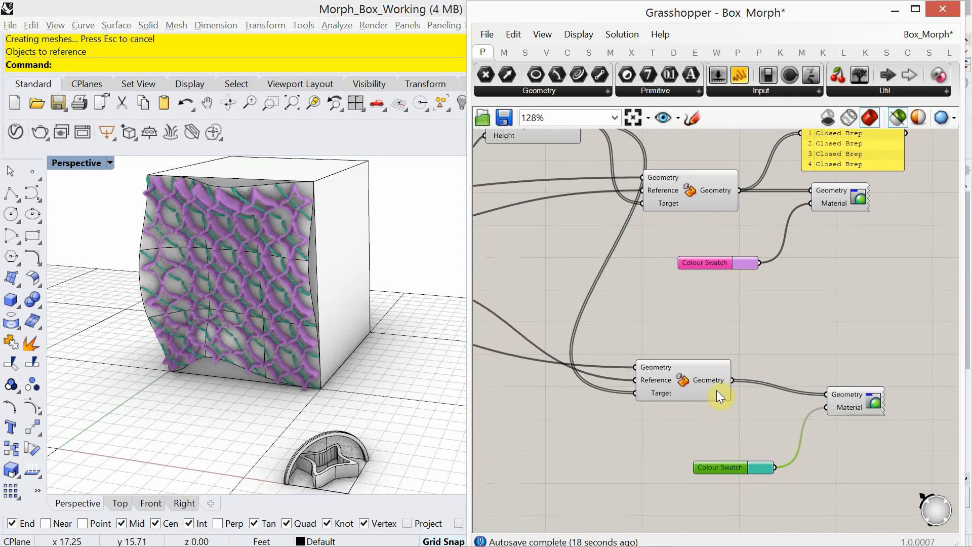
scroll(716, 390, down, 5)
right_drag(624, 424, 574, 262)
scroll(571, 248, up, 3)
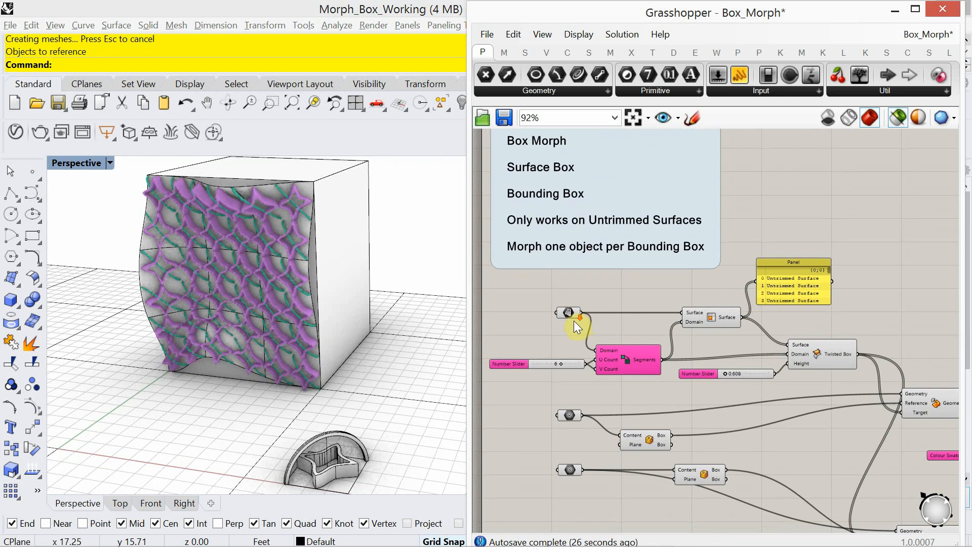
scroll(569, 317, down, 3)
right_drag(543, 333, 538, 347)
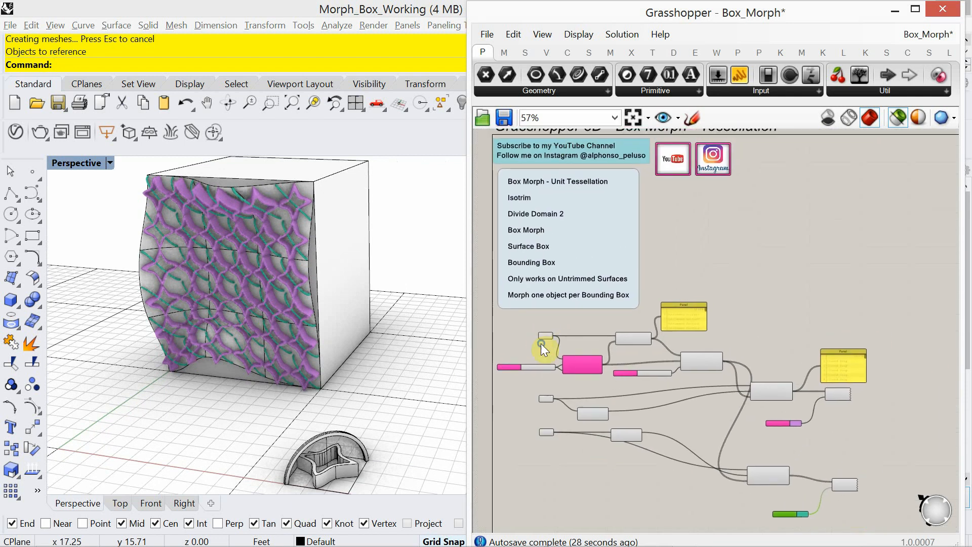
- Mirror a copy of the arch extrusion with the 3Point option, using a horizontal plane through the arch's base, to complete a ring
right_drag(396, 415, 390, 404)
scroll(349, 400, up, 2)
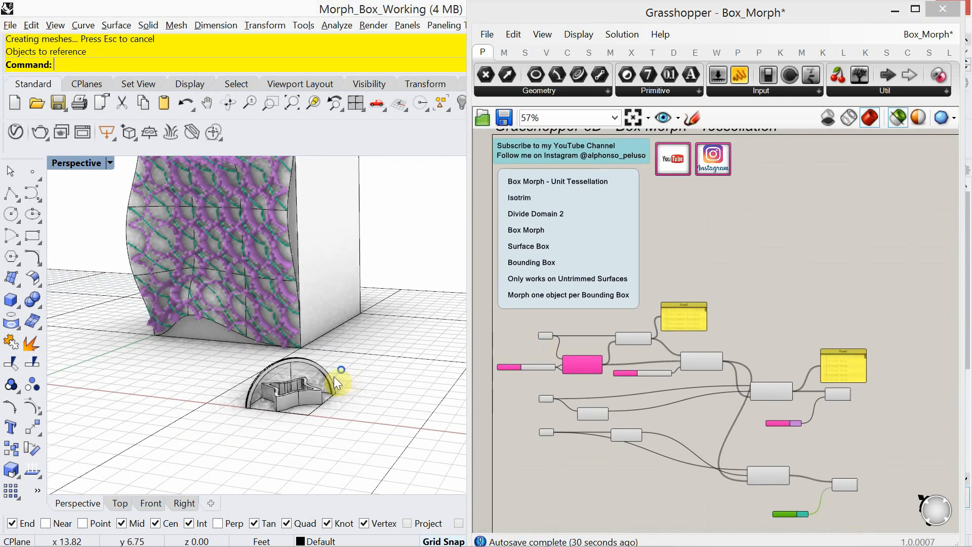
scroll(262, 386, up, 3)
click(266, 362)
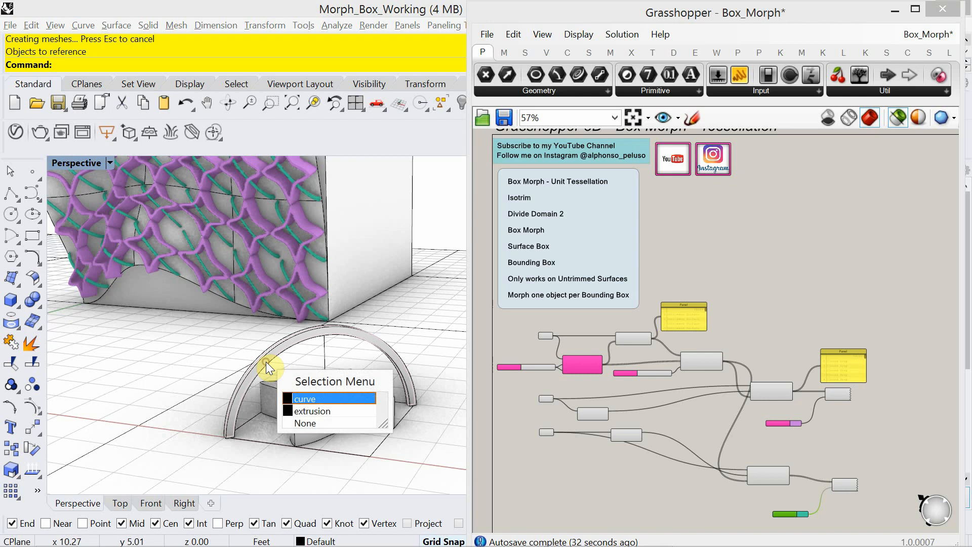
click(304, 349)
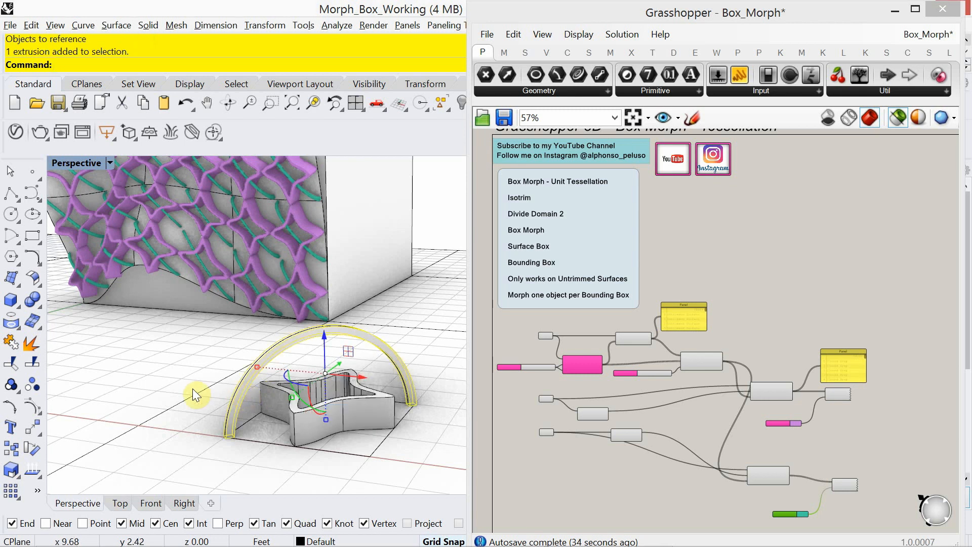
text(Mirror)
key(Return)
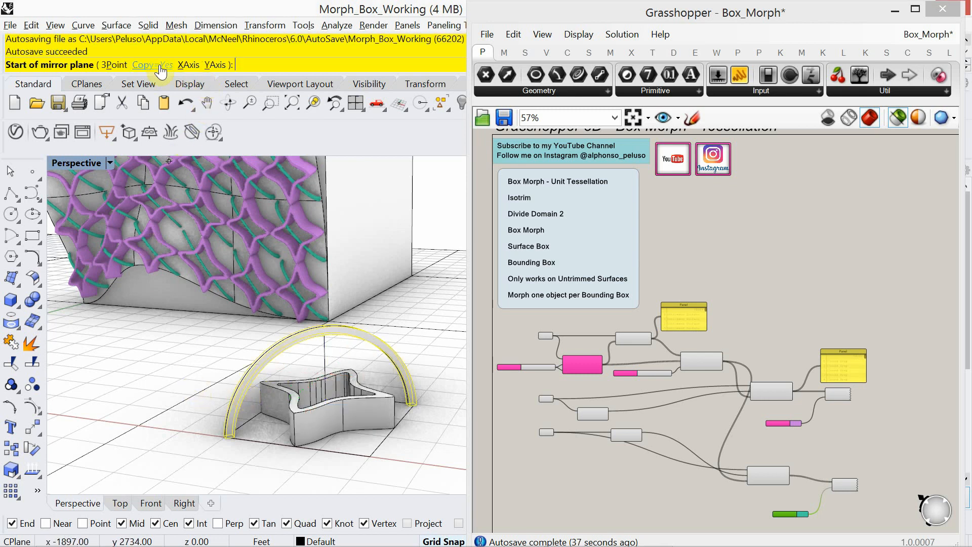
click(115, 65)
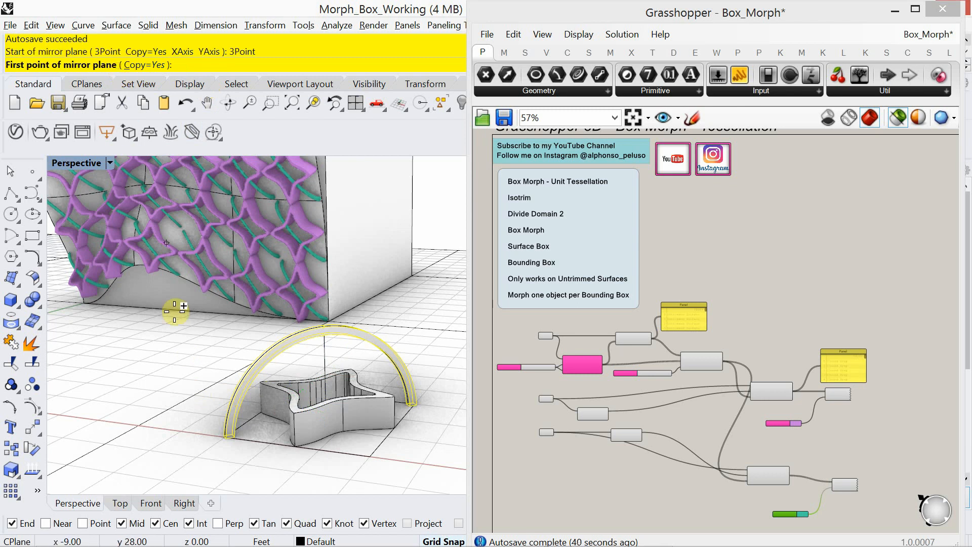
click(225, 439)
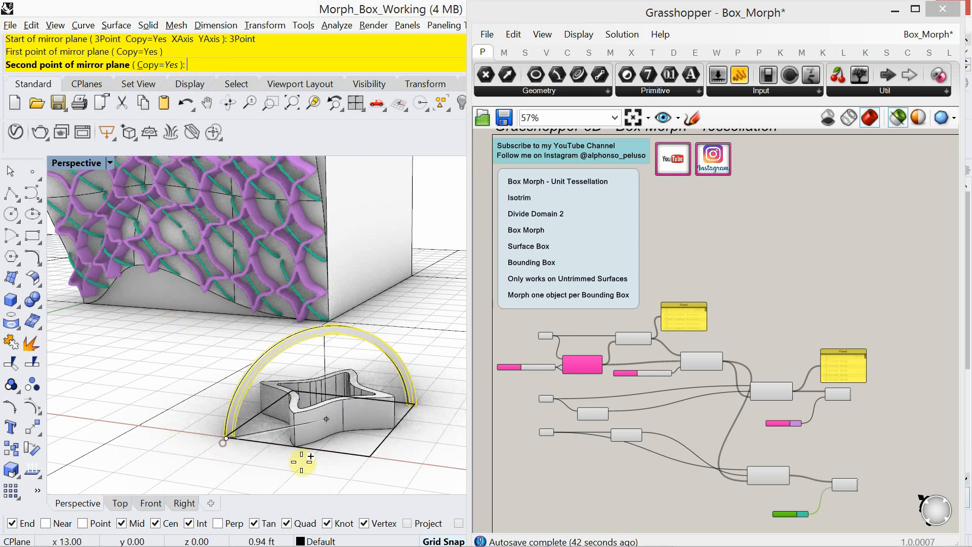
click(423, 405)
click(394, 449)
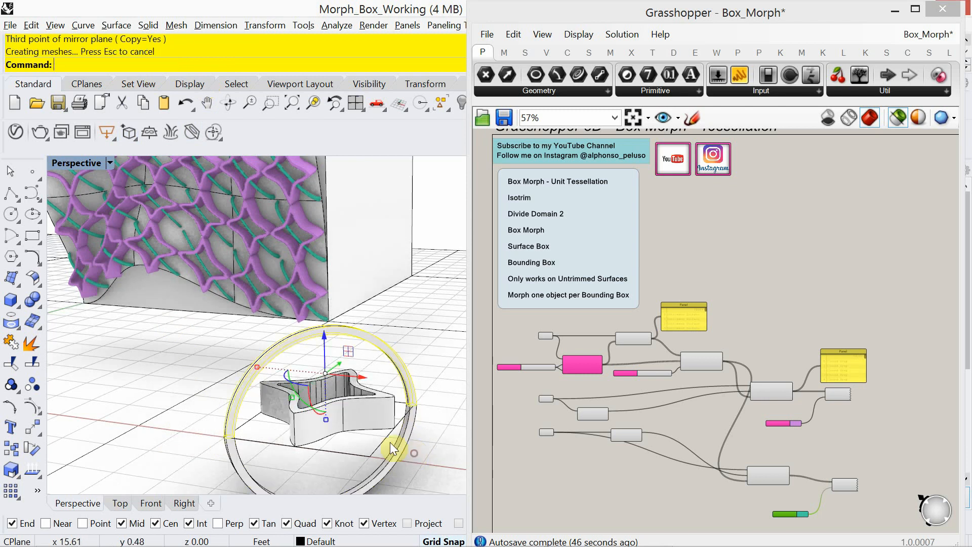
right_drag(393, 448, 262, 415)
click(262, 414)
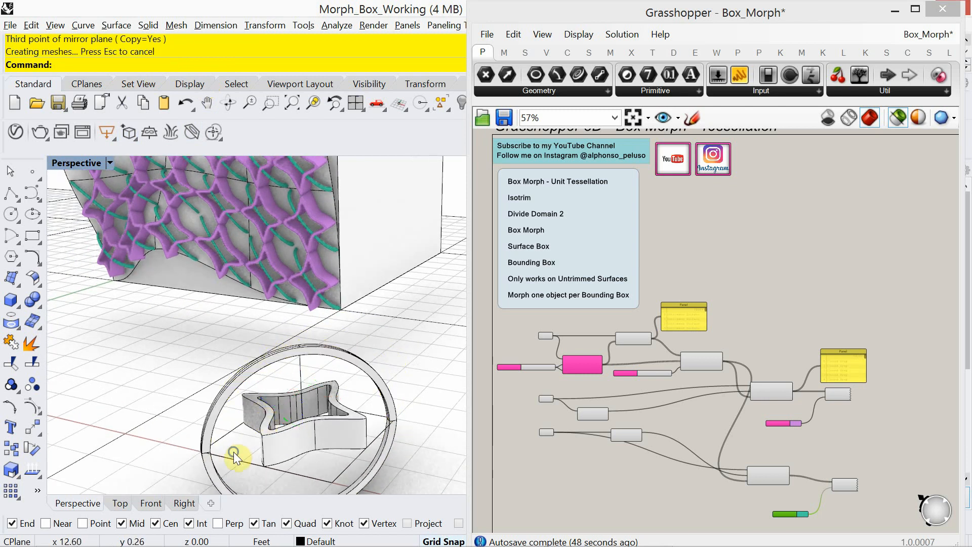
- Join the original and mirrored arch extrusions into one ring with BooleanUnion
right_drag(233, 452, 205, 395)
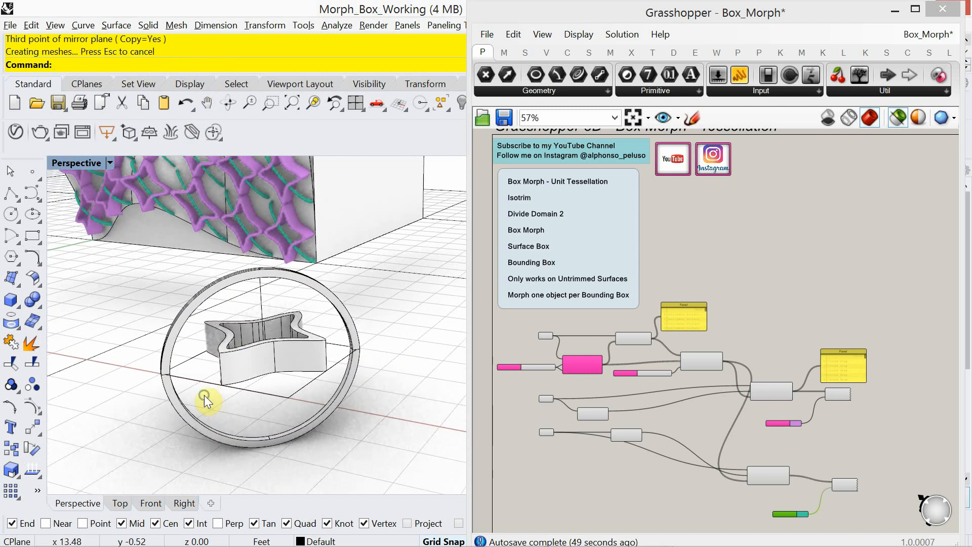
click(345, 313)
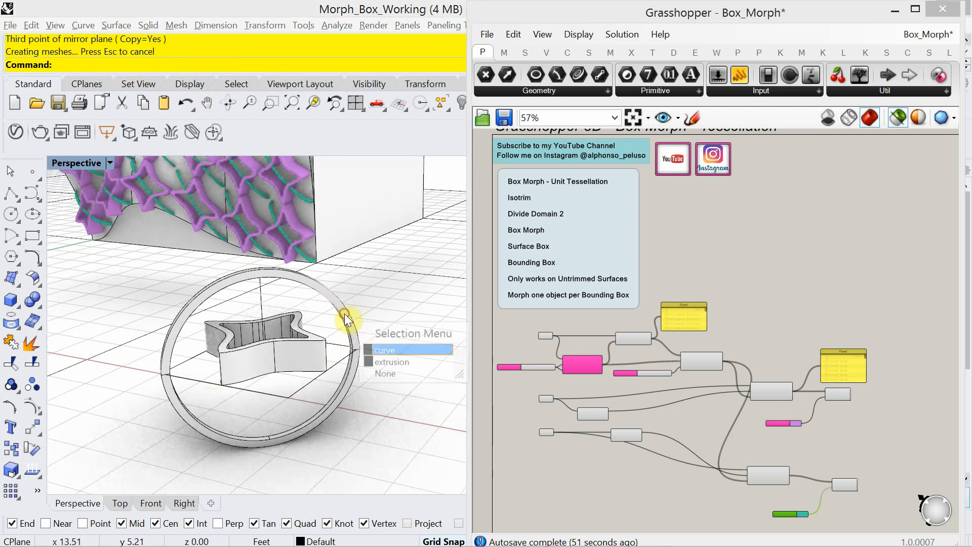
click(375, 351)
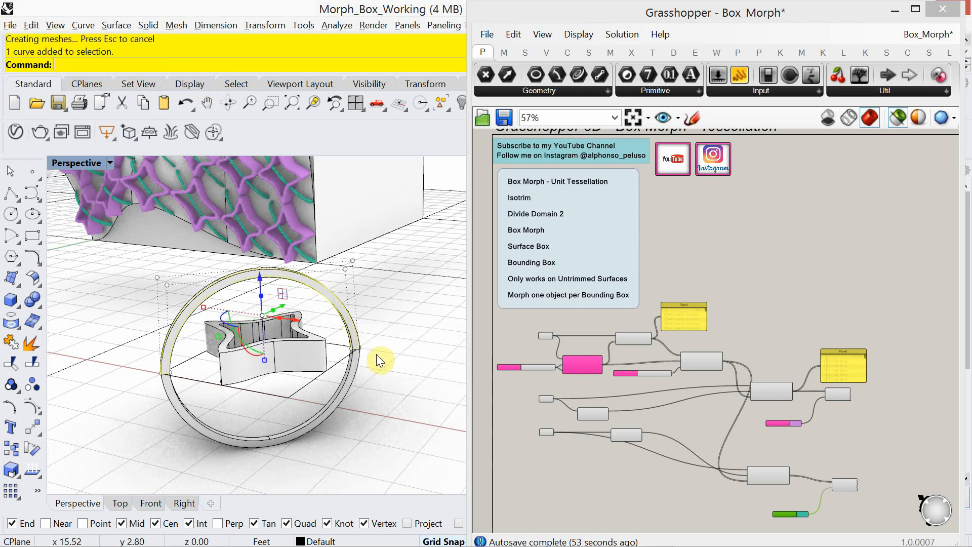
shift+click(353, 366)
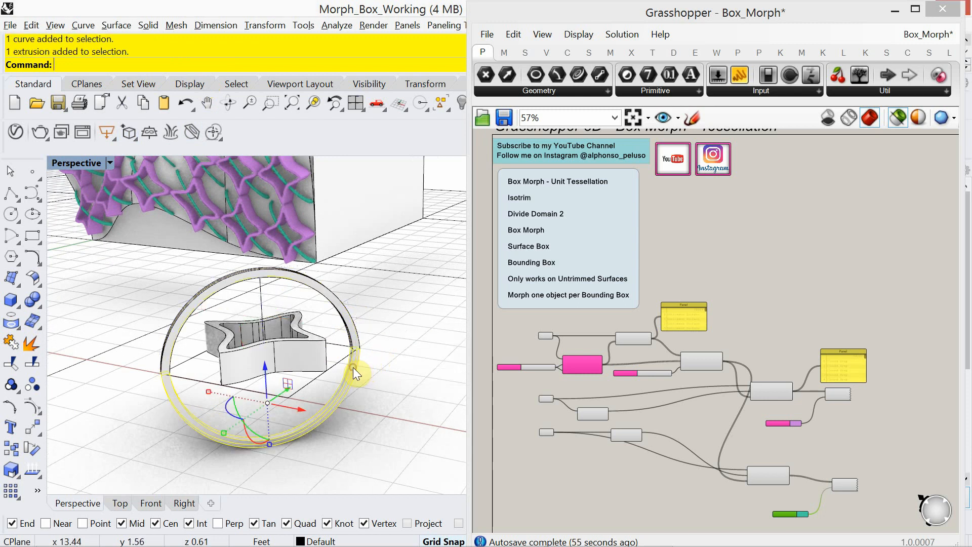
shift+click(353, 336)
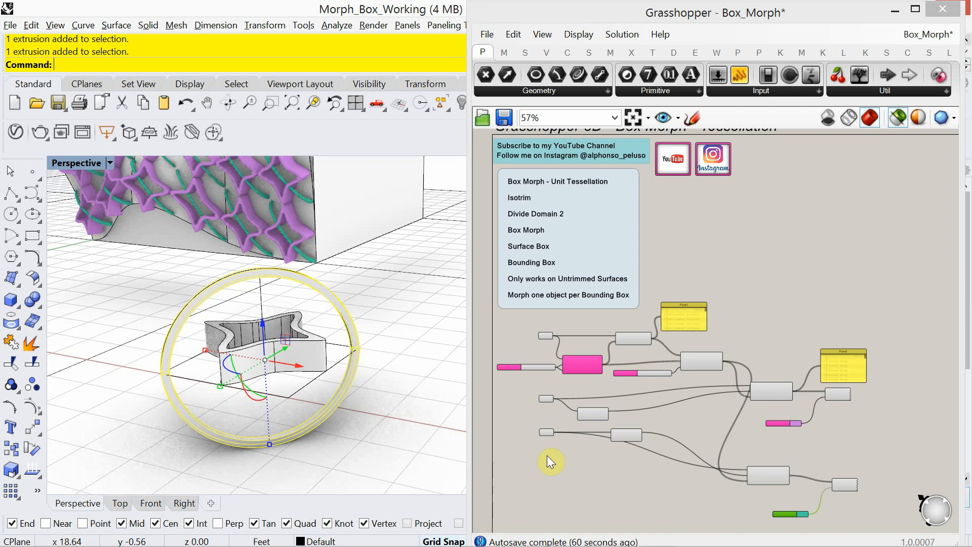
text(BooleanDifference)
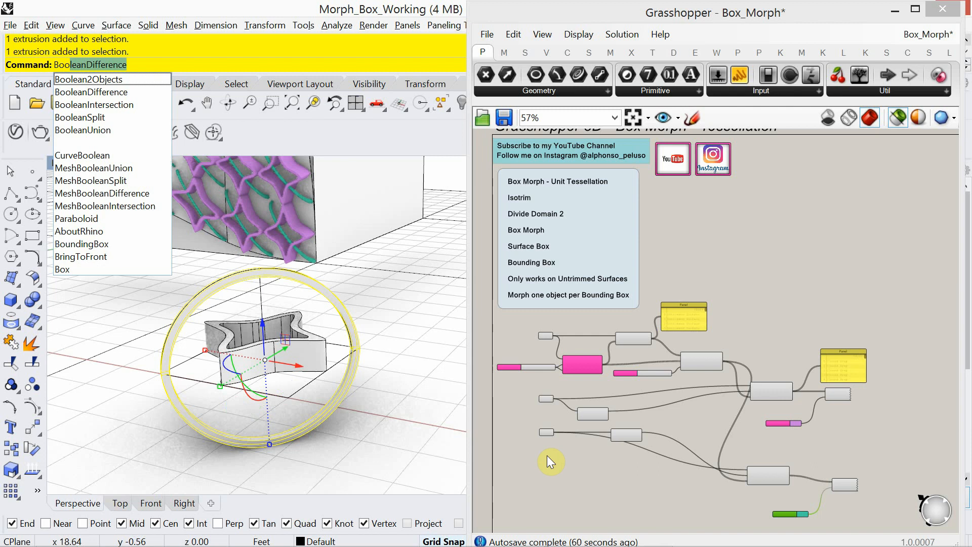
click(132, 130)
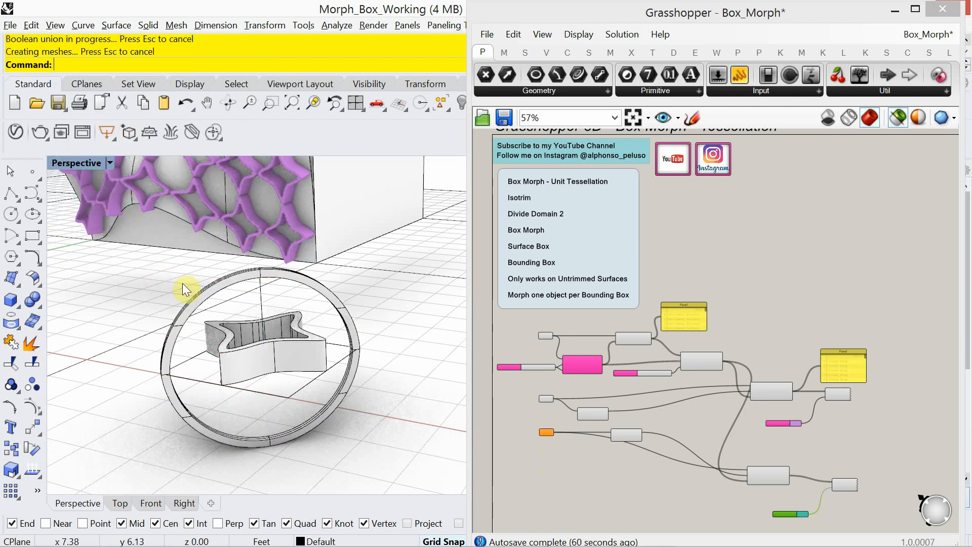
- Select the joined ring polysurface and assign it to the arch's Geometry parameter with Set one Geometry
click(207, 293)
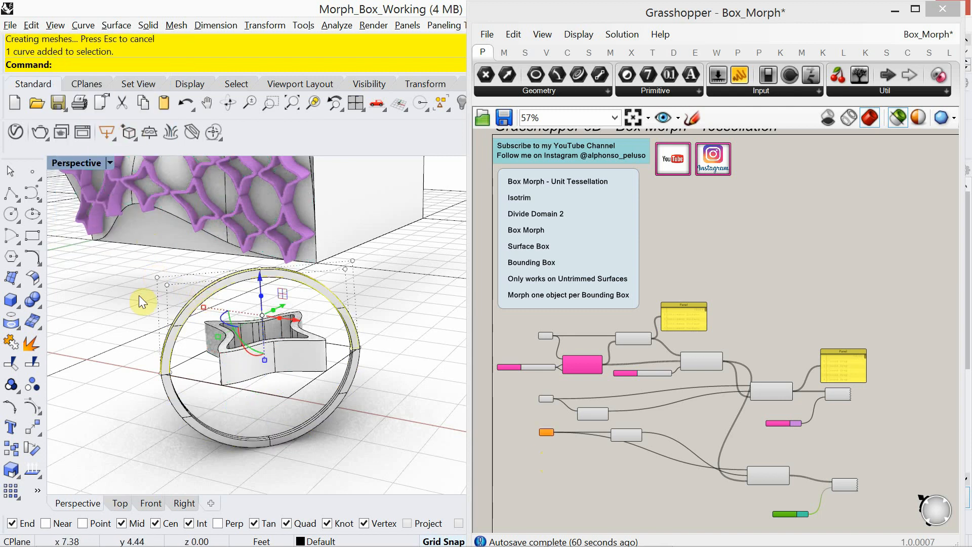
click(323, 444)
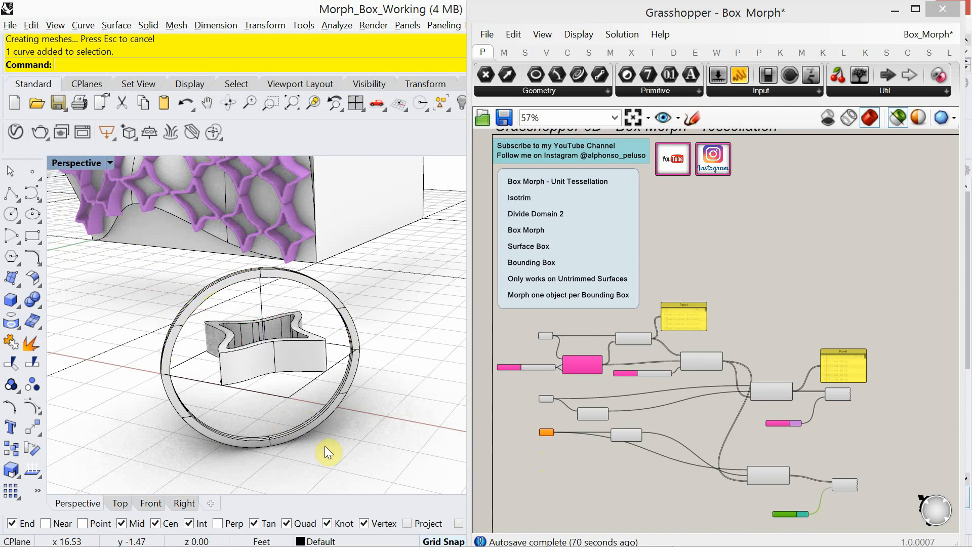
scroll(329, 433, up, 3)
click(375, 322)
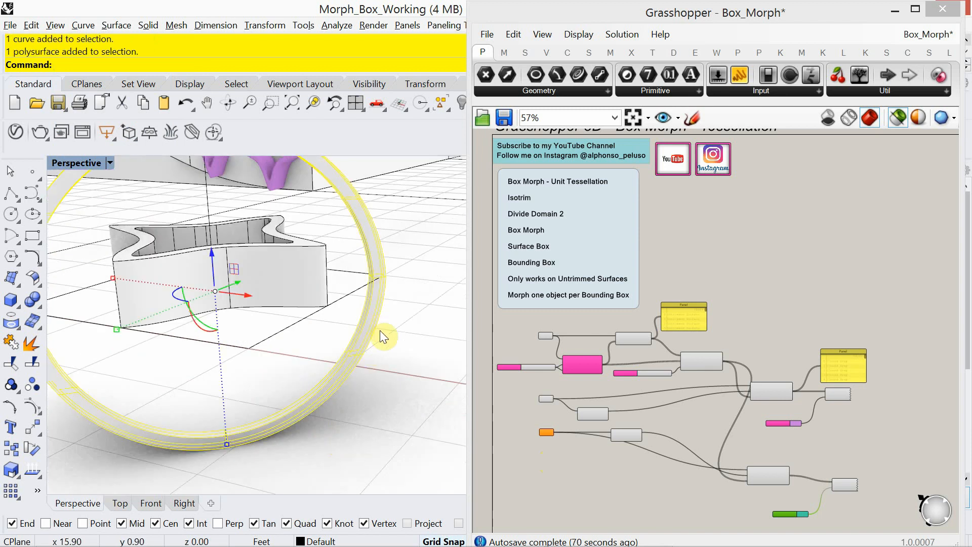
right_drag(589, 483, 563, 455)
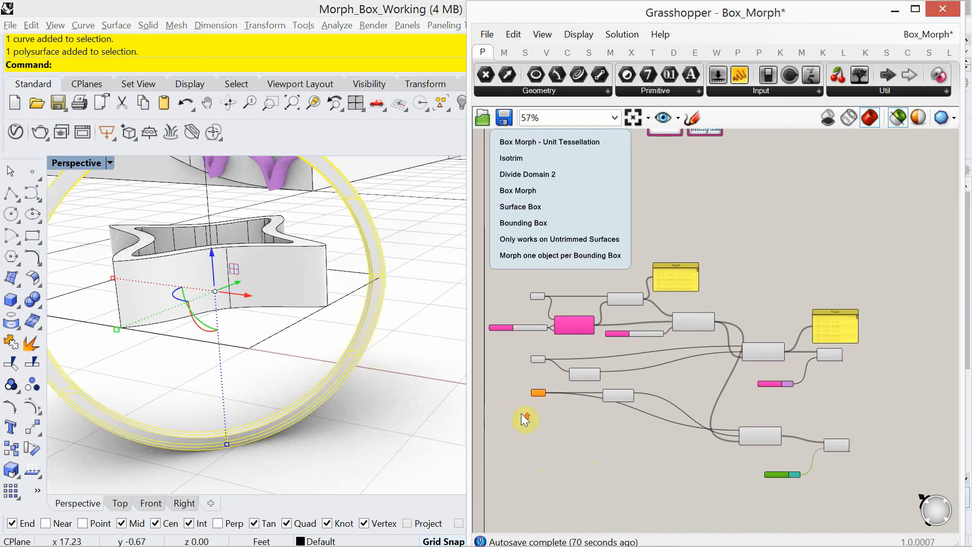
scroll(535, 407, up, 5)
right_click(555, 365)
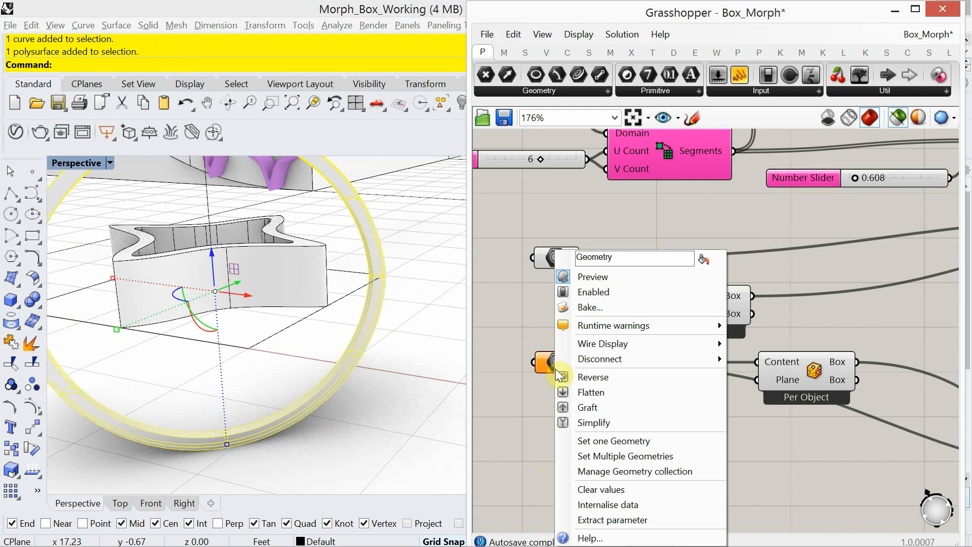
click(594, 444)
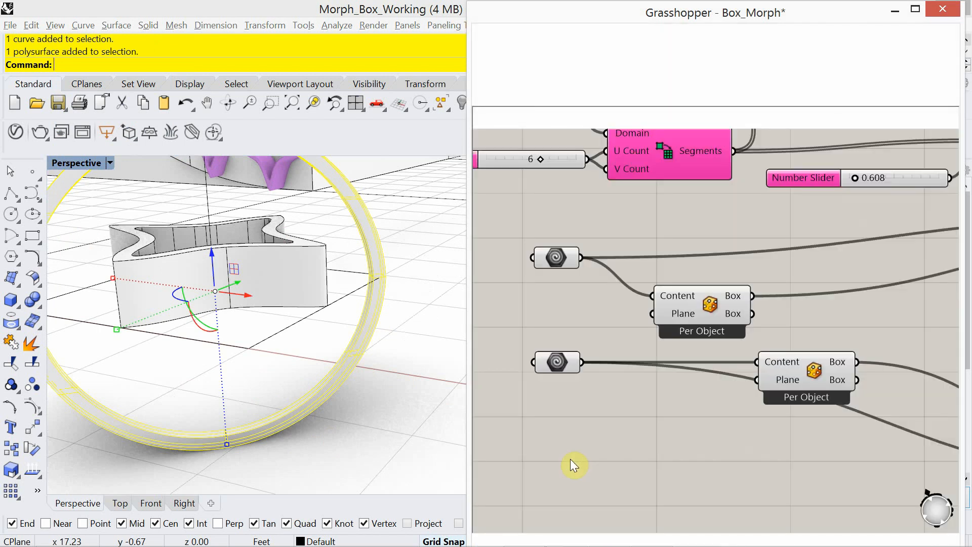
- Hide the box extrusion and the curved base surface so only the morphed star and ring tessellation is left there
scroll(368, 413, down, 6)
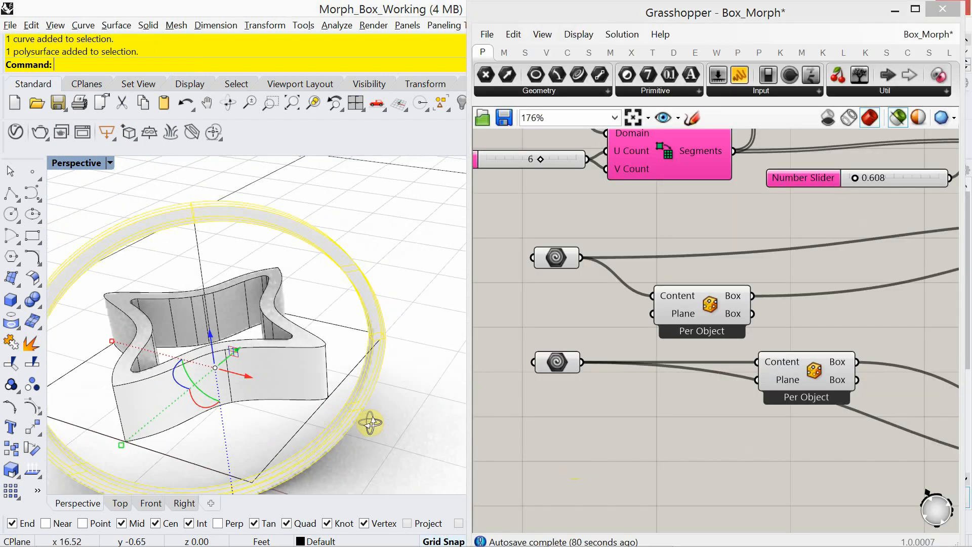
scroll(361, 421, down, 2)
right_drag(337, 398, 342, 247)
click(353, 238)
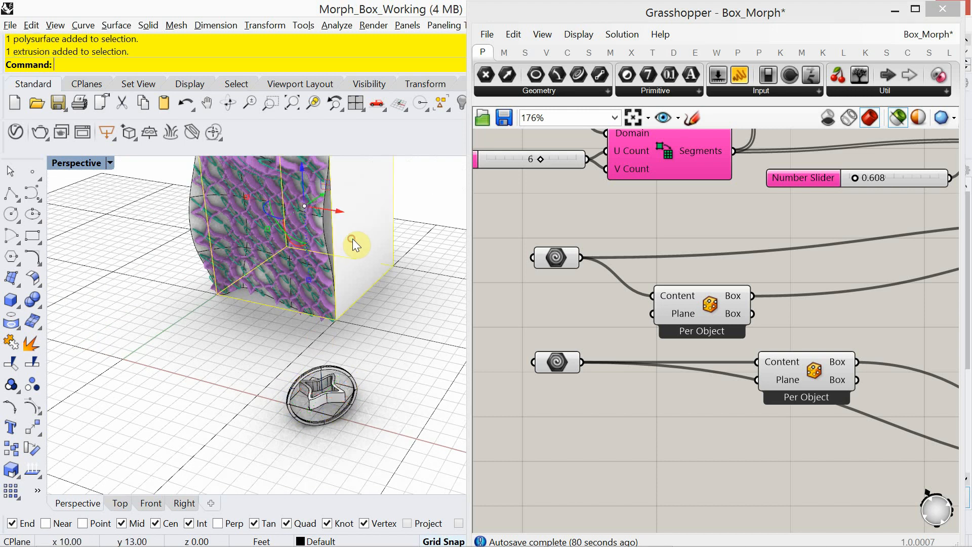
text(hide)
key(Return)
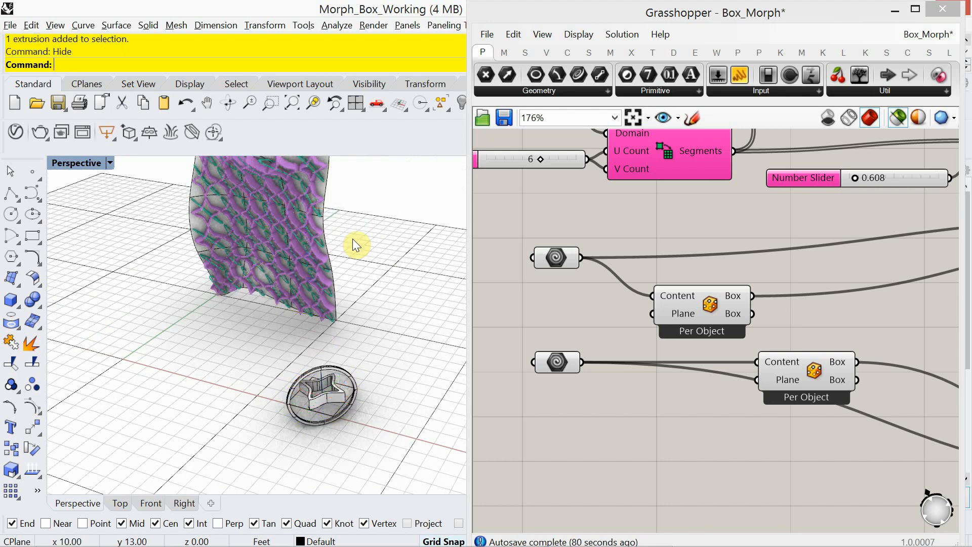
click(323, 224)
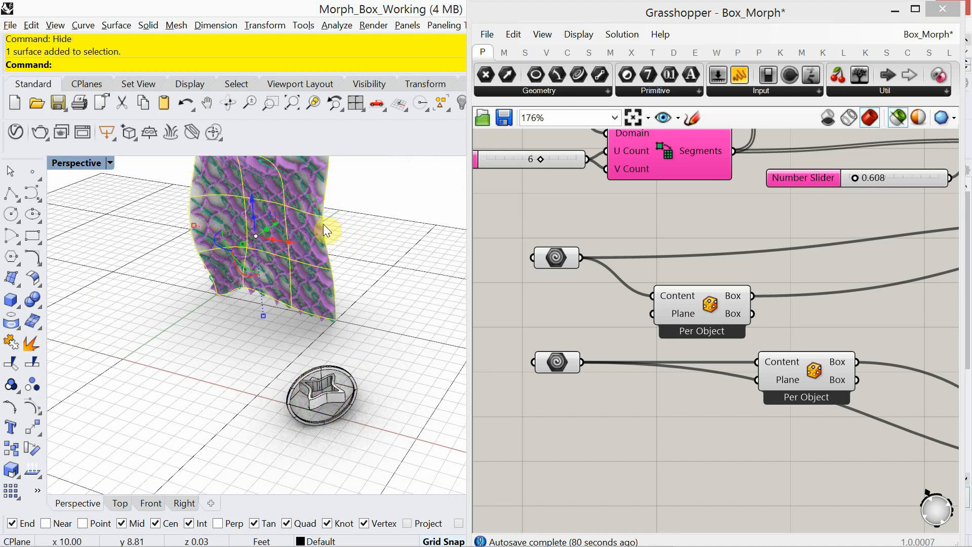
key(Return)
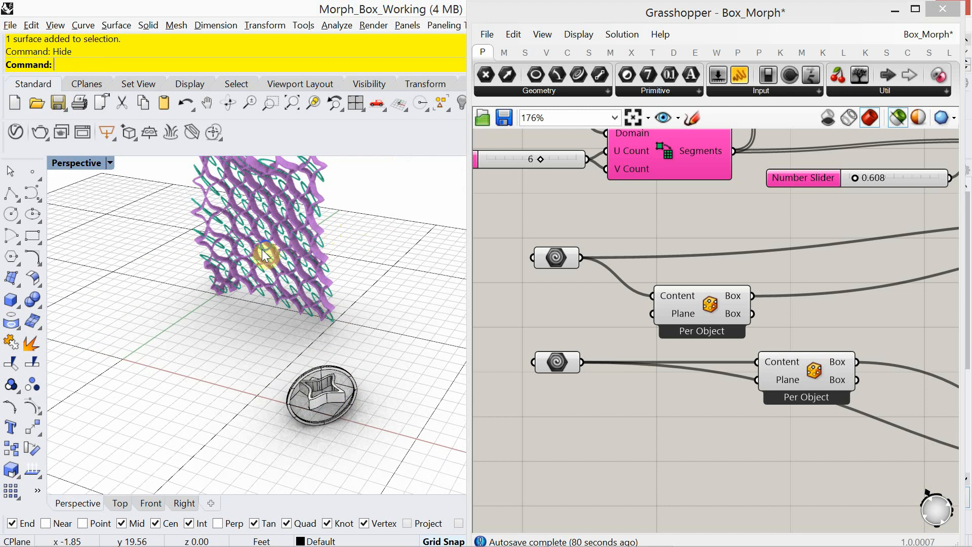
- Examine the finished star and ring tessellation from the front and the whole definition with its title and notes
right_drag(265, 255, 270, 307)
scroll(287, 282, up, 3)
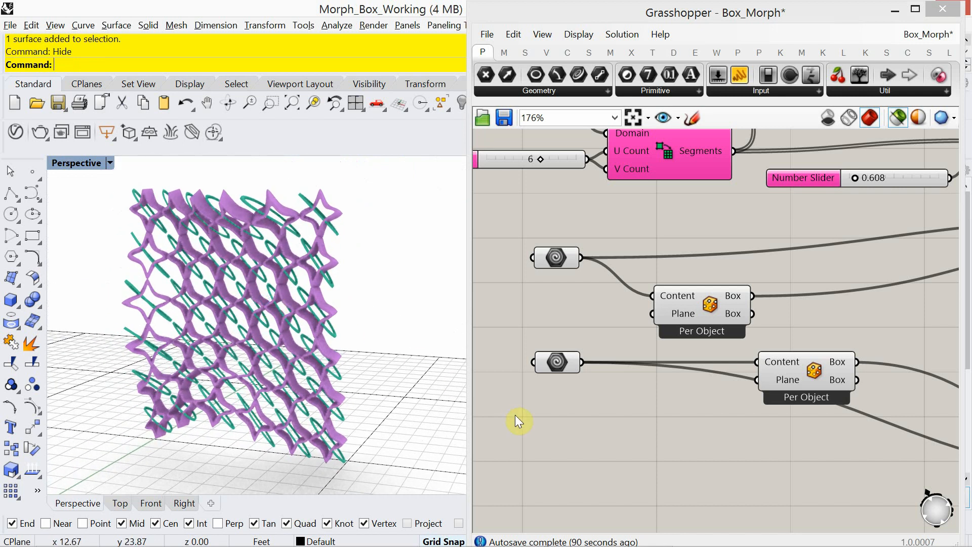
scroll(576, 436, down, 5)
right_drag(573, 430, 547, 386)
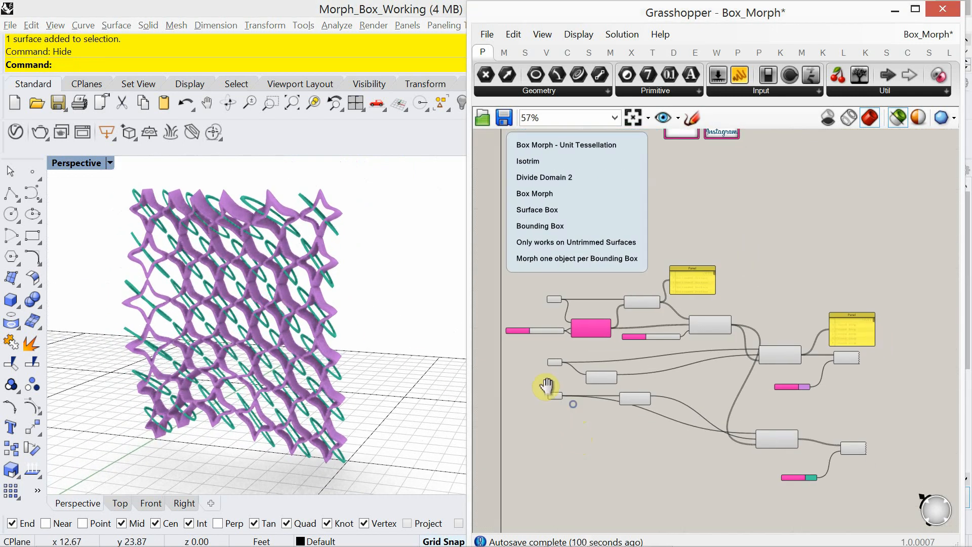
mouse_move(397, 360)
right_down()
mouse_move(382, 352)
mouse_move(412, 352)
right_up()
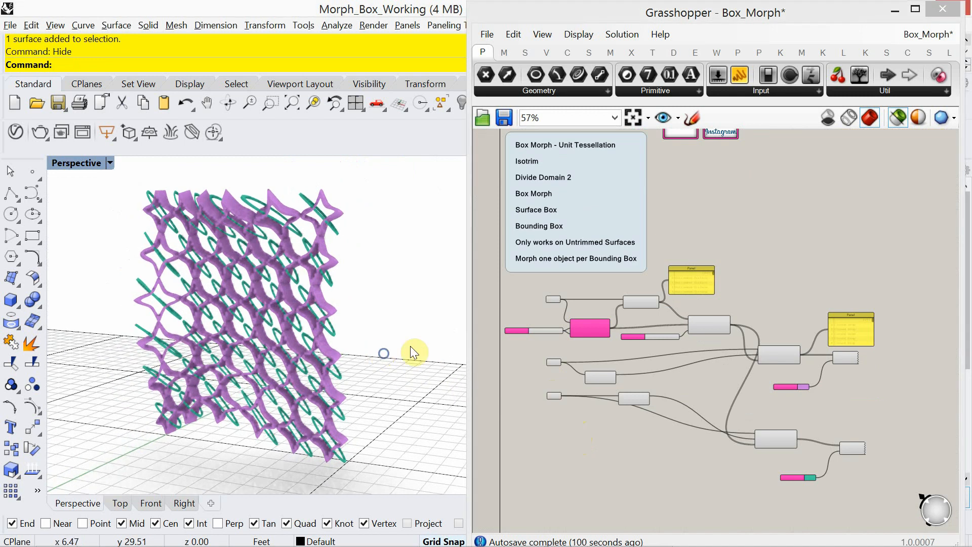
right_drag(562, 229, 564, 282)
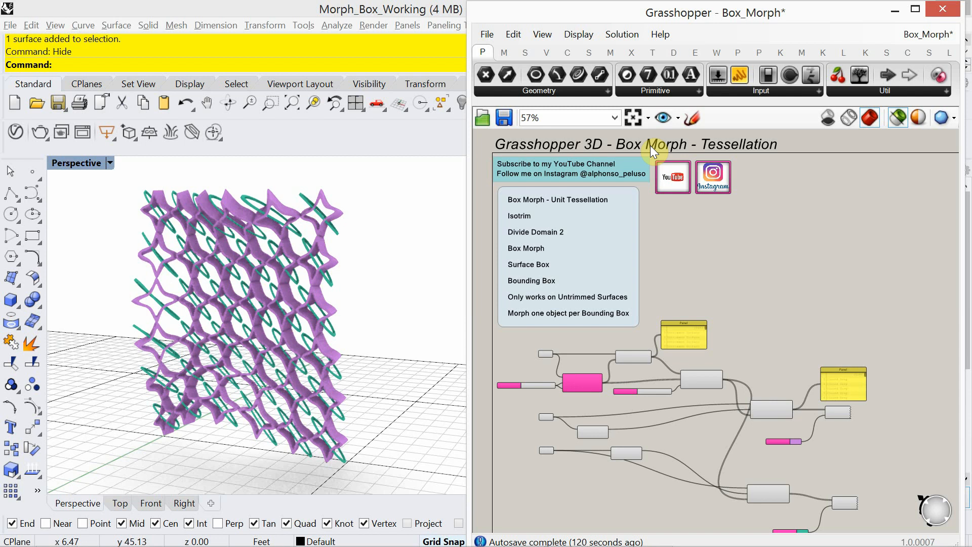
right_drag(798, 242, 796, 256)
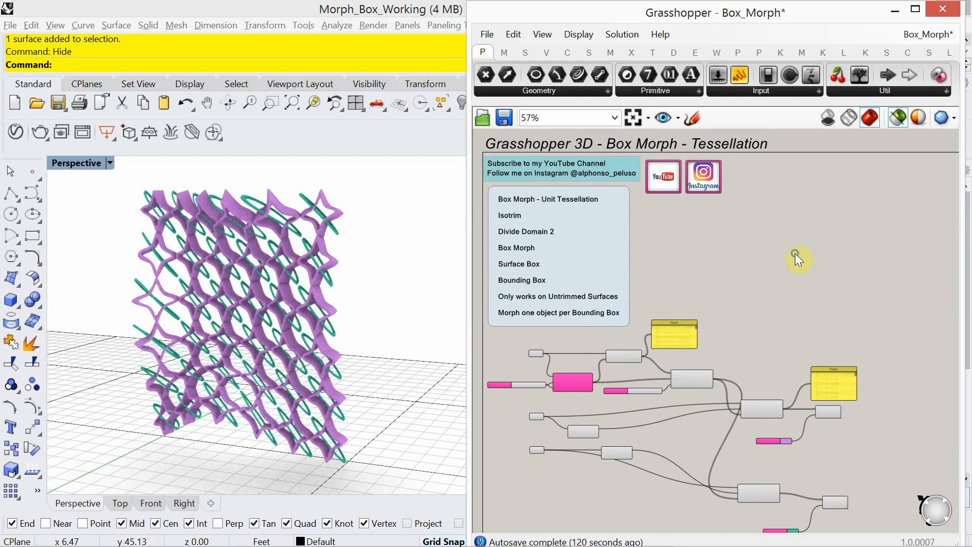